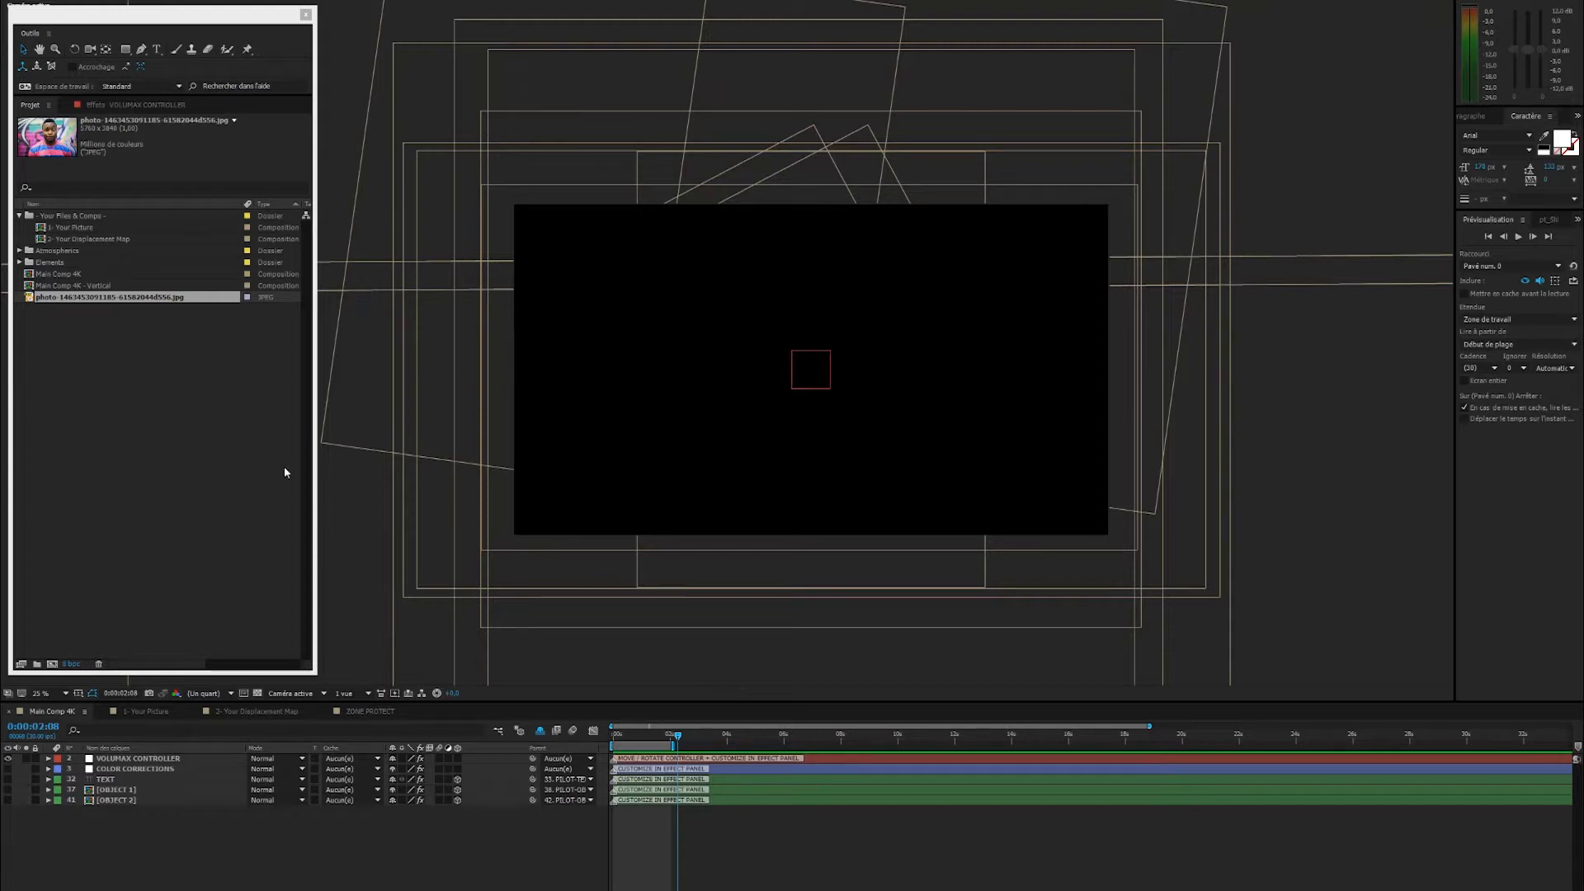
left_click(162, 425)
left_click(106, 299)
left_click(116, 371)
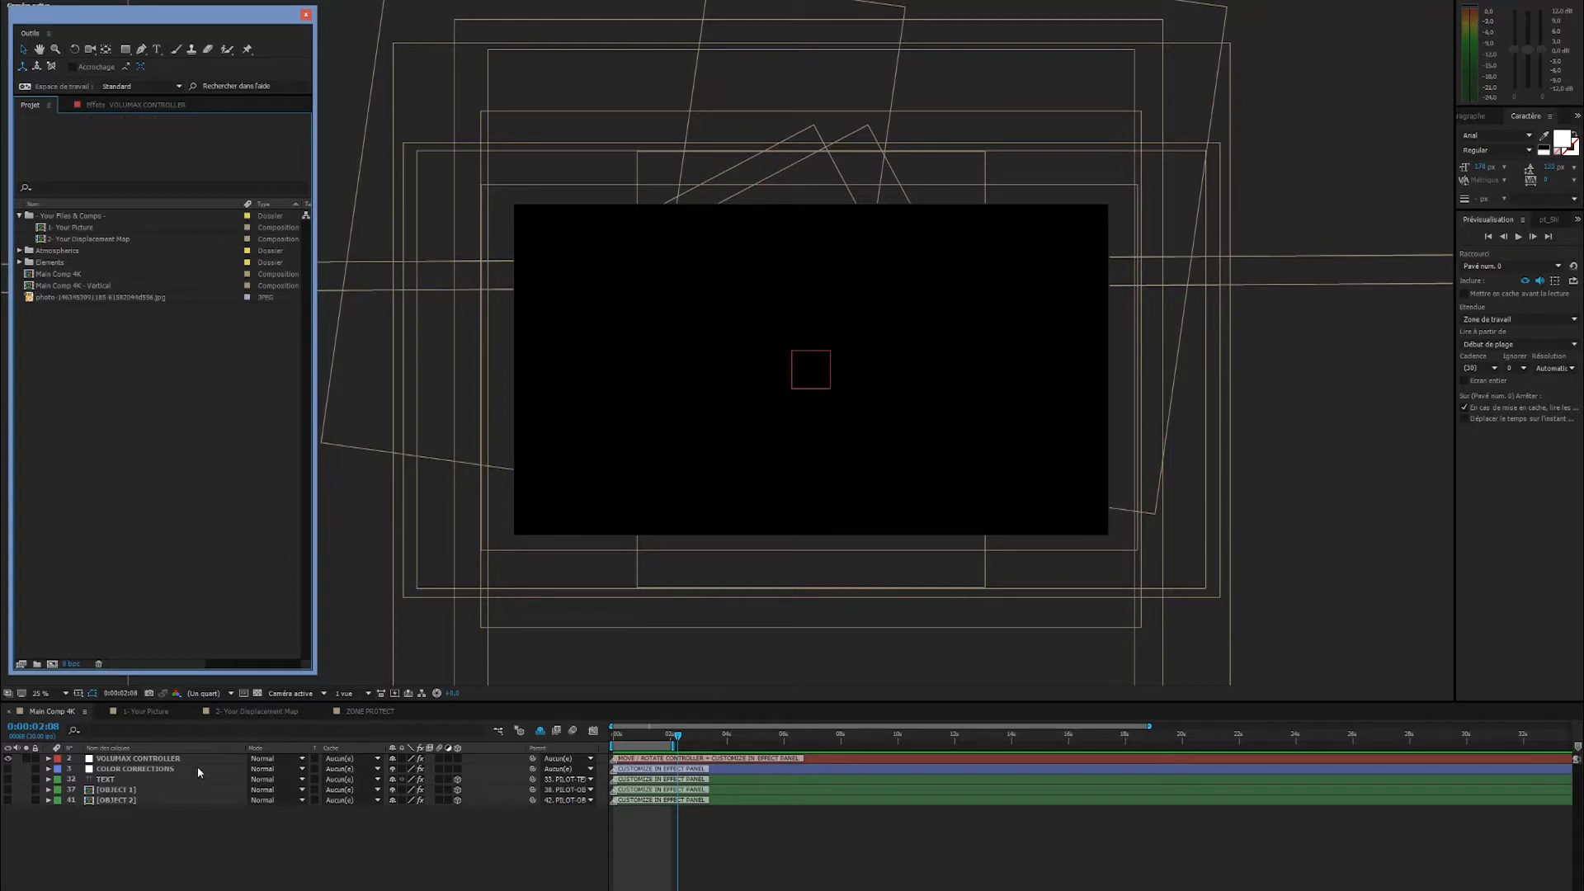
left_click(167, 851)
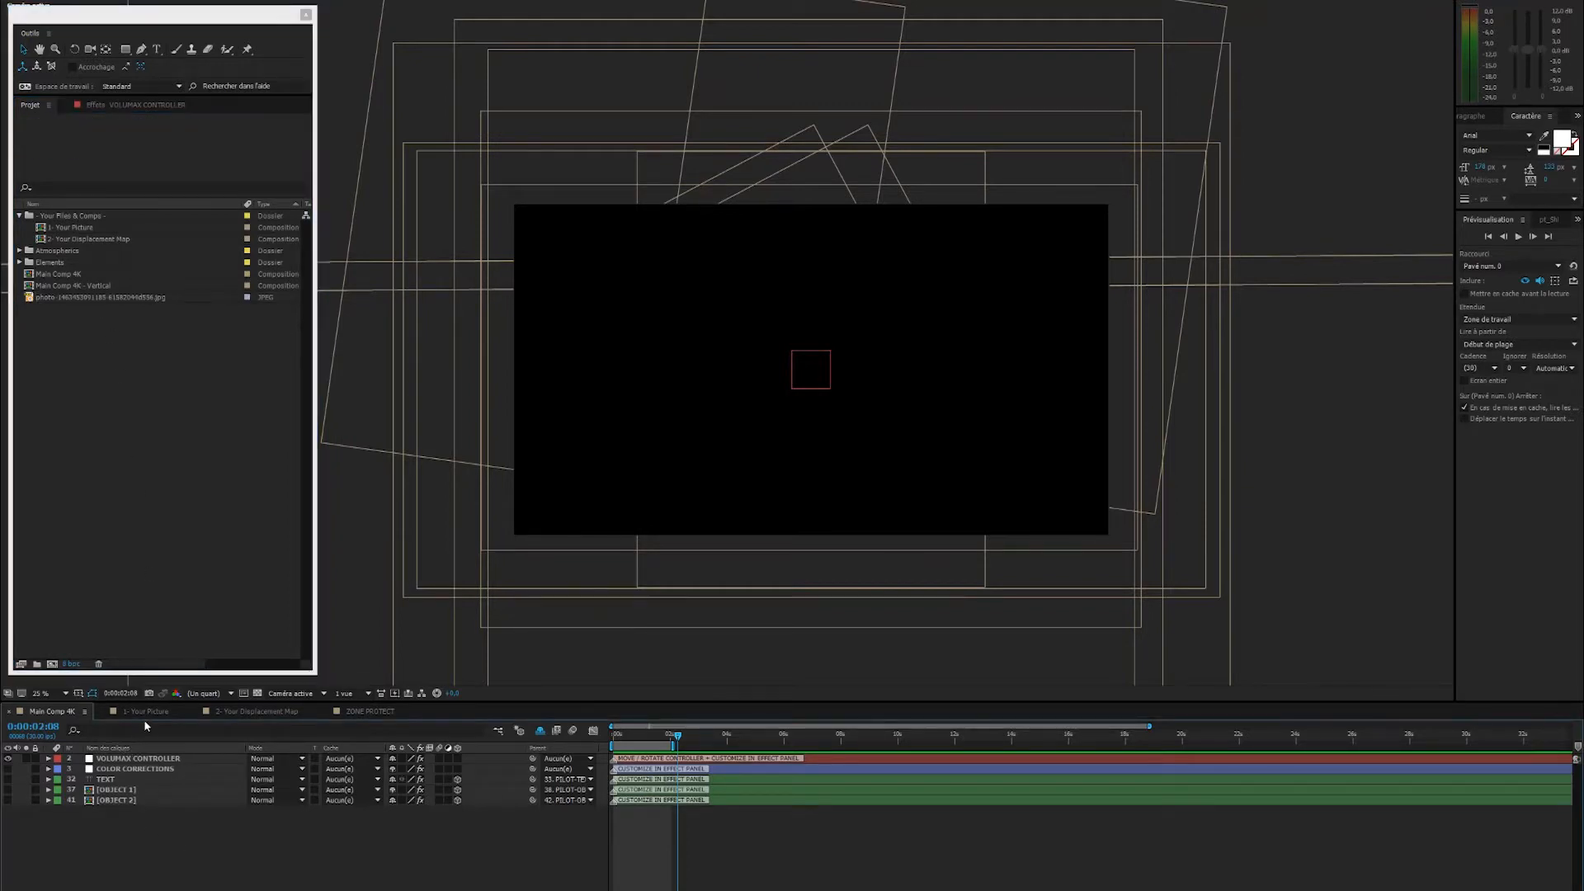
- View the "1- Your Picture" composition and open the "2- Your Displacement Map" composition
left_click(141, 711)
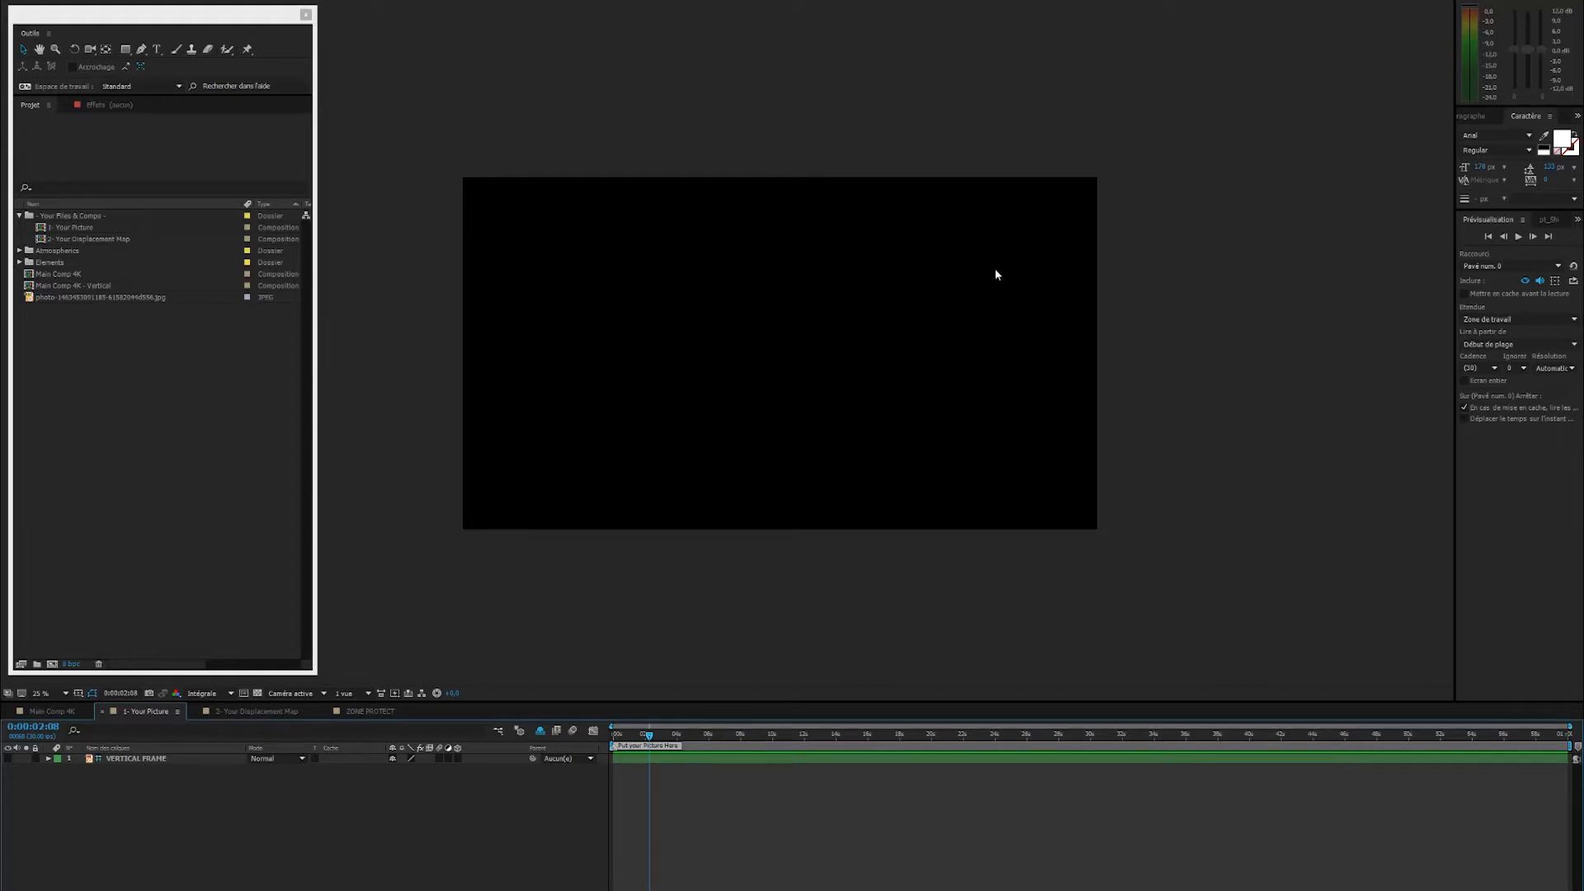
left_click(254, 714)
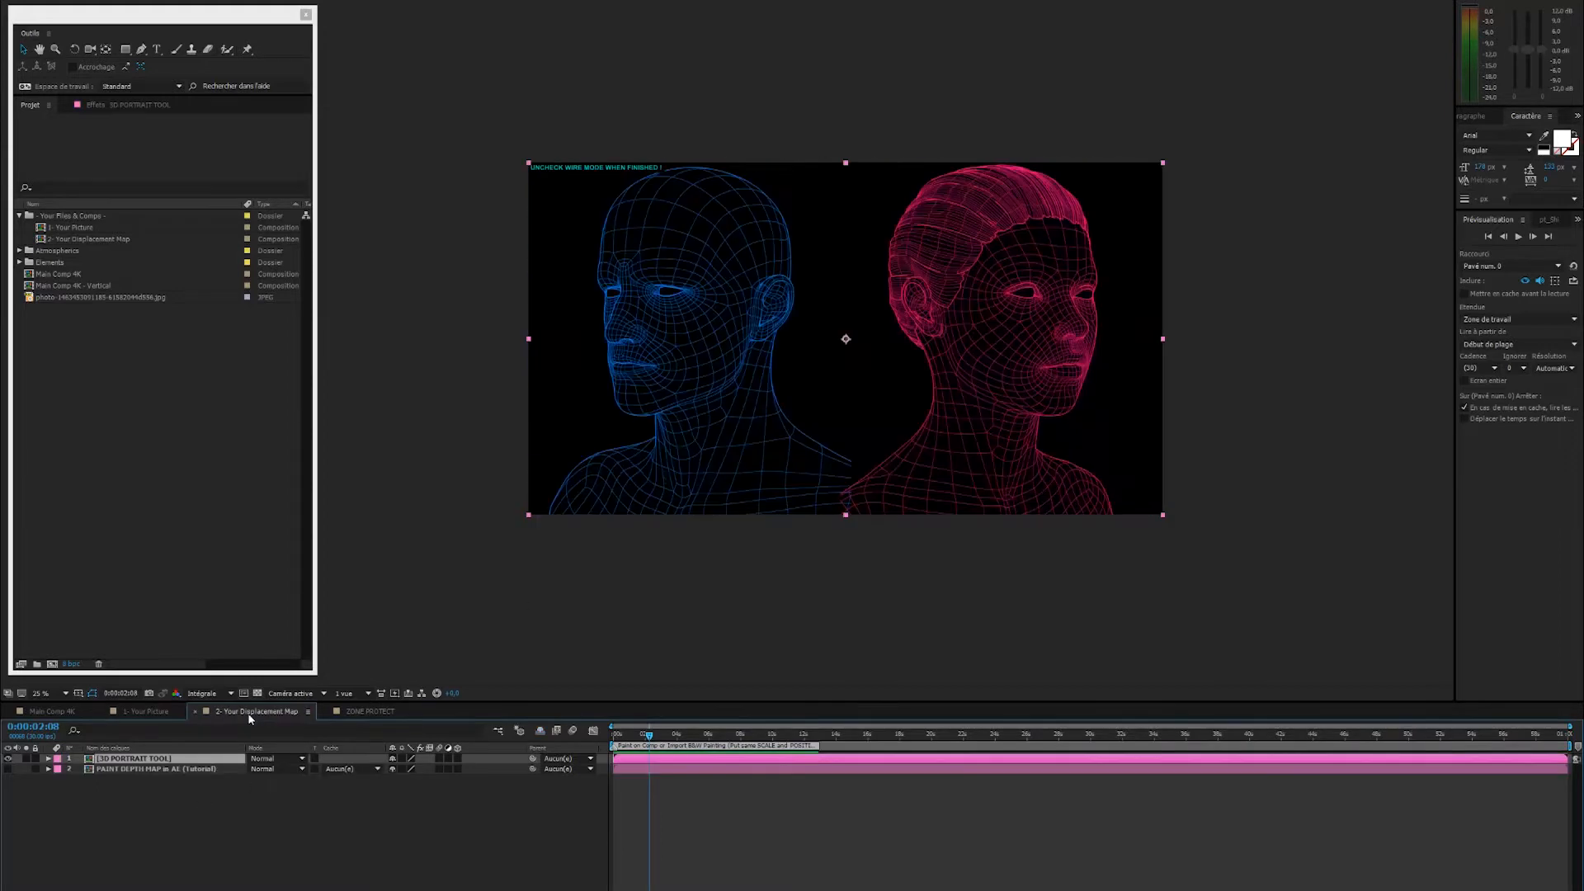
left_click(442, 829)
left_click(114, 759)
left_click(140, 796)
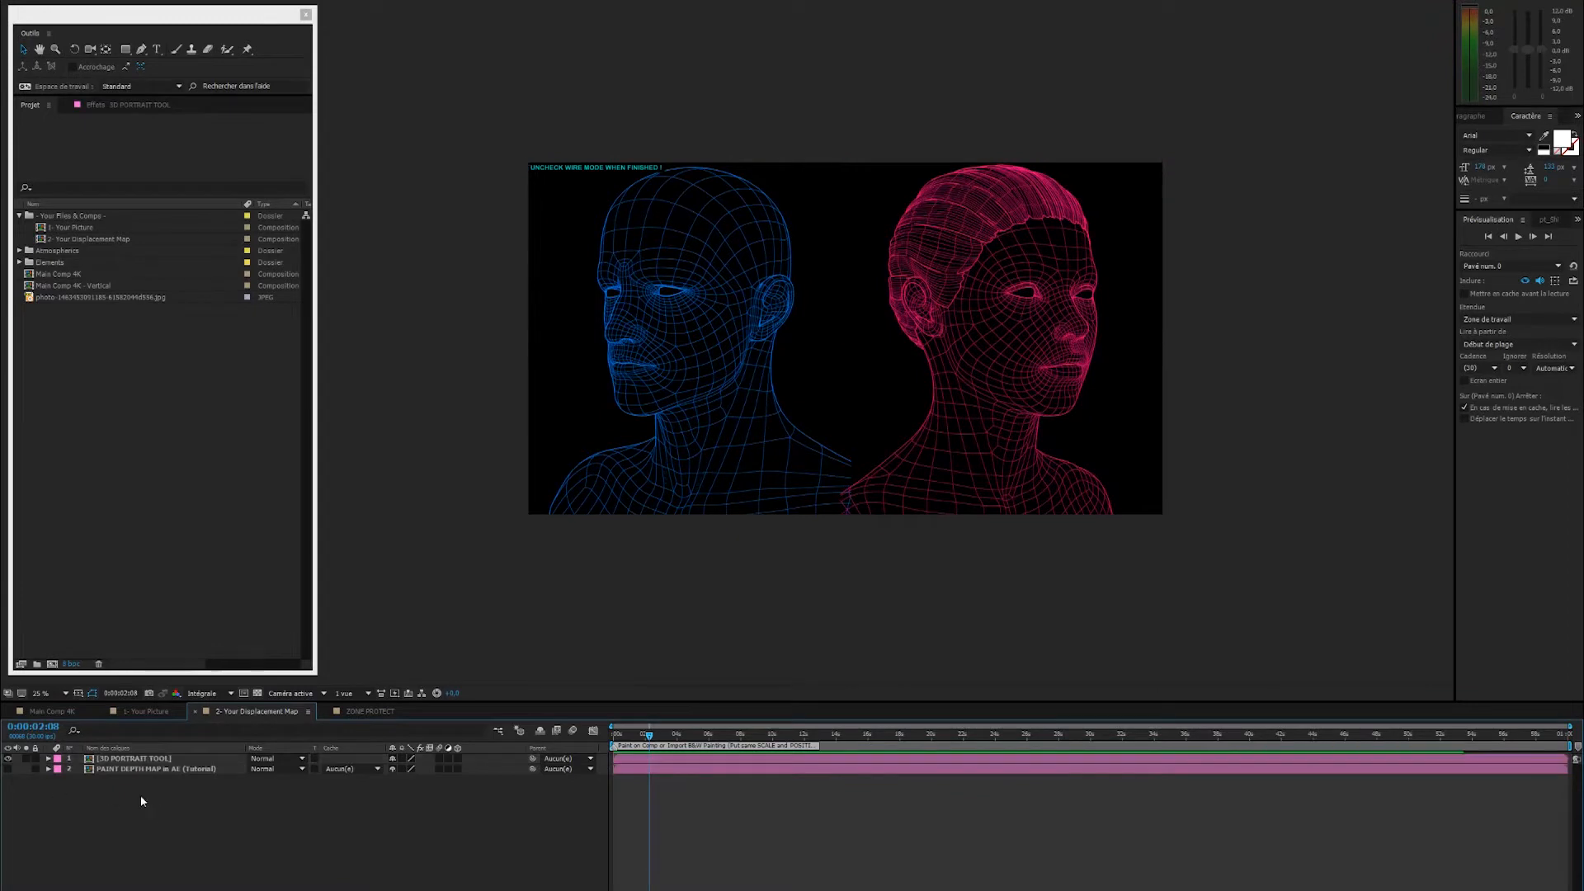
- Hide and show the 3D PORTRAIT TOOL layer again, looking over both layers of the displacement map composition
left_click(8, 758)
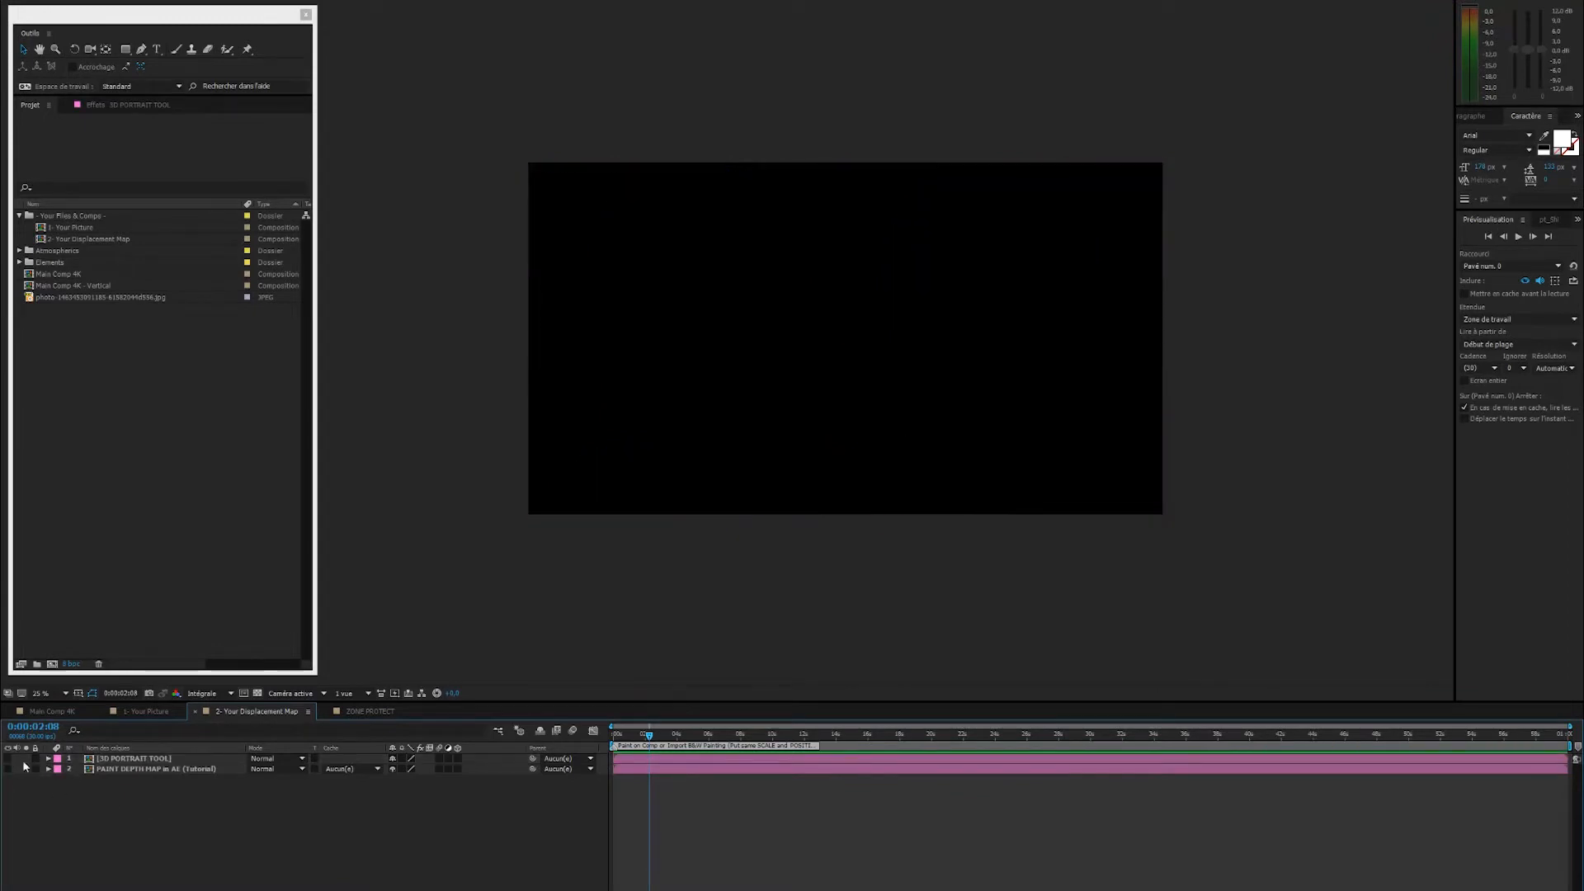
left_click(142, 710)
left_click(238, 713)
left_click(139, 770)
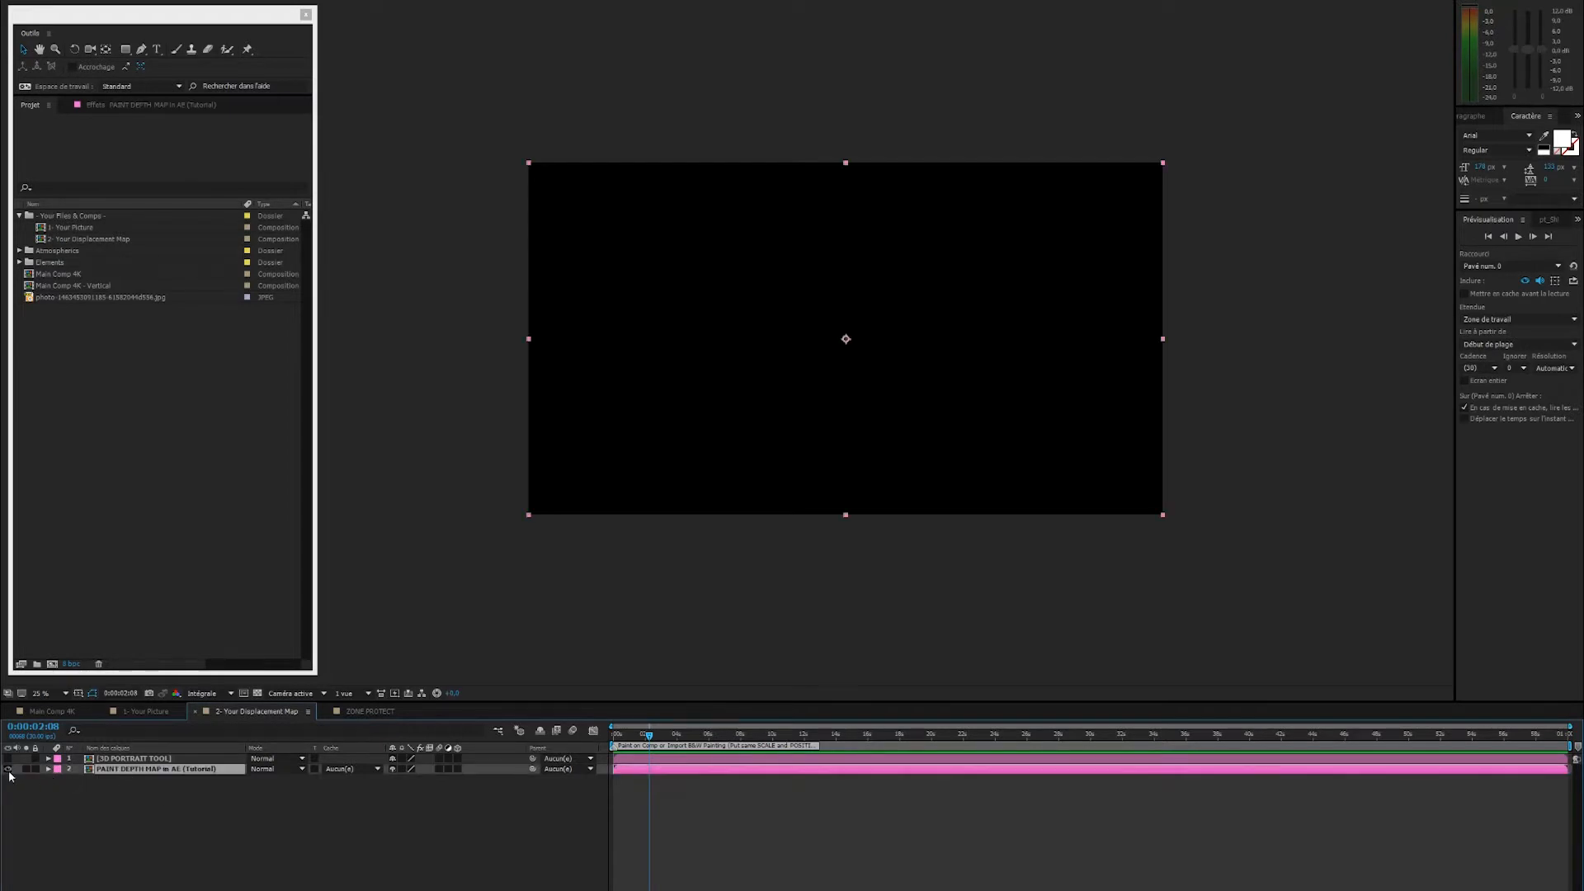
left_click(111, 807)
left_click(44, 760)
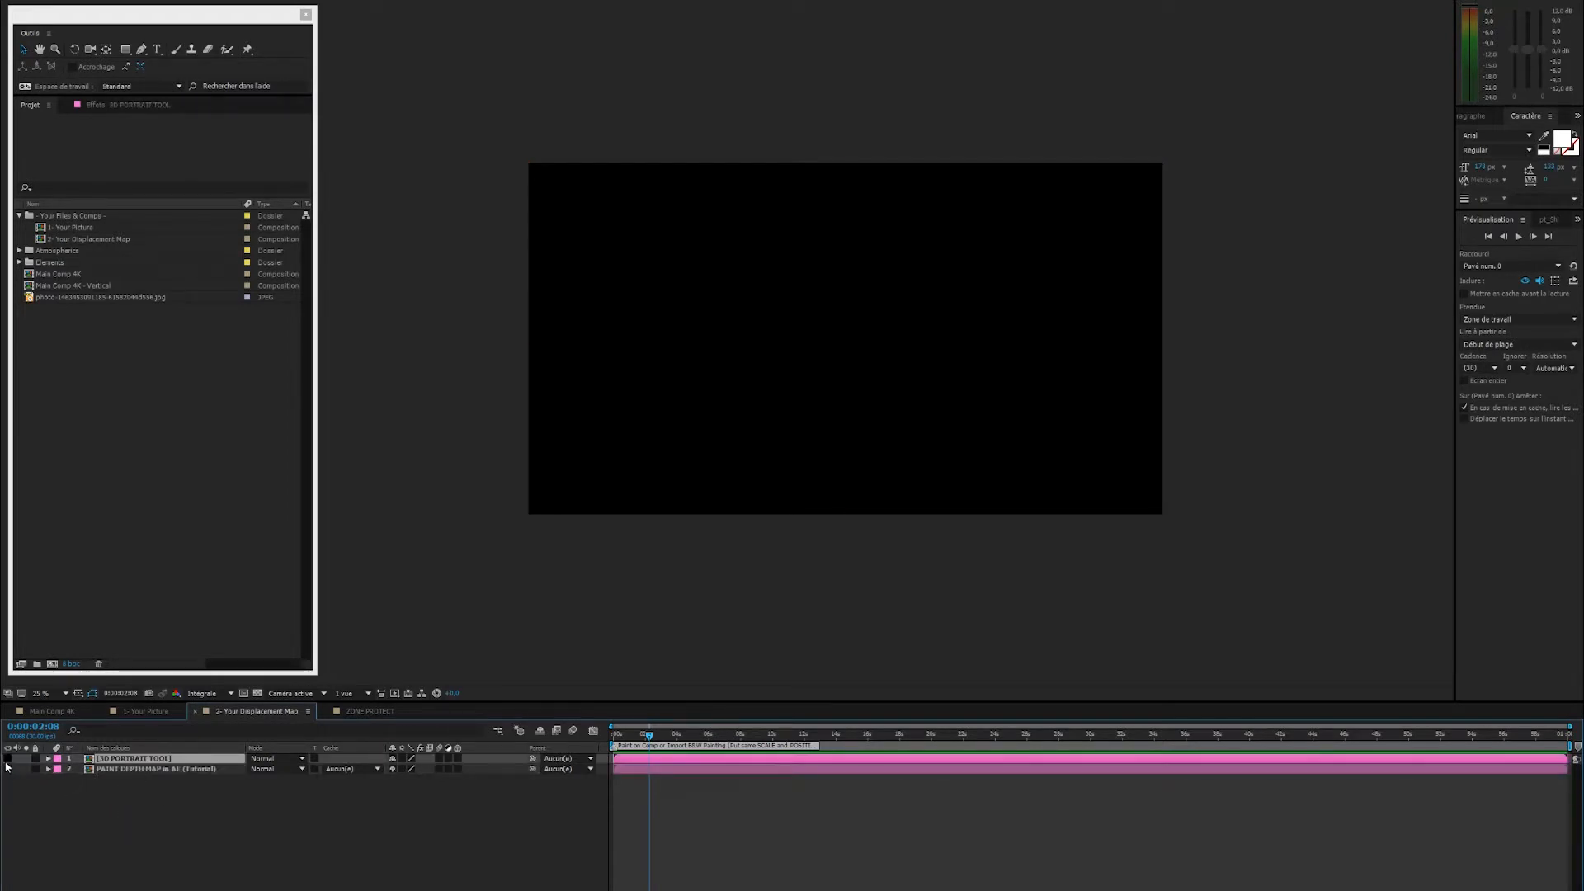
left_click(8, 760)
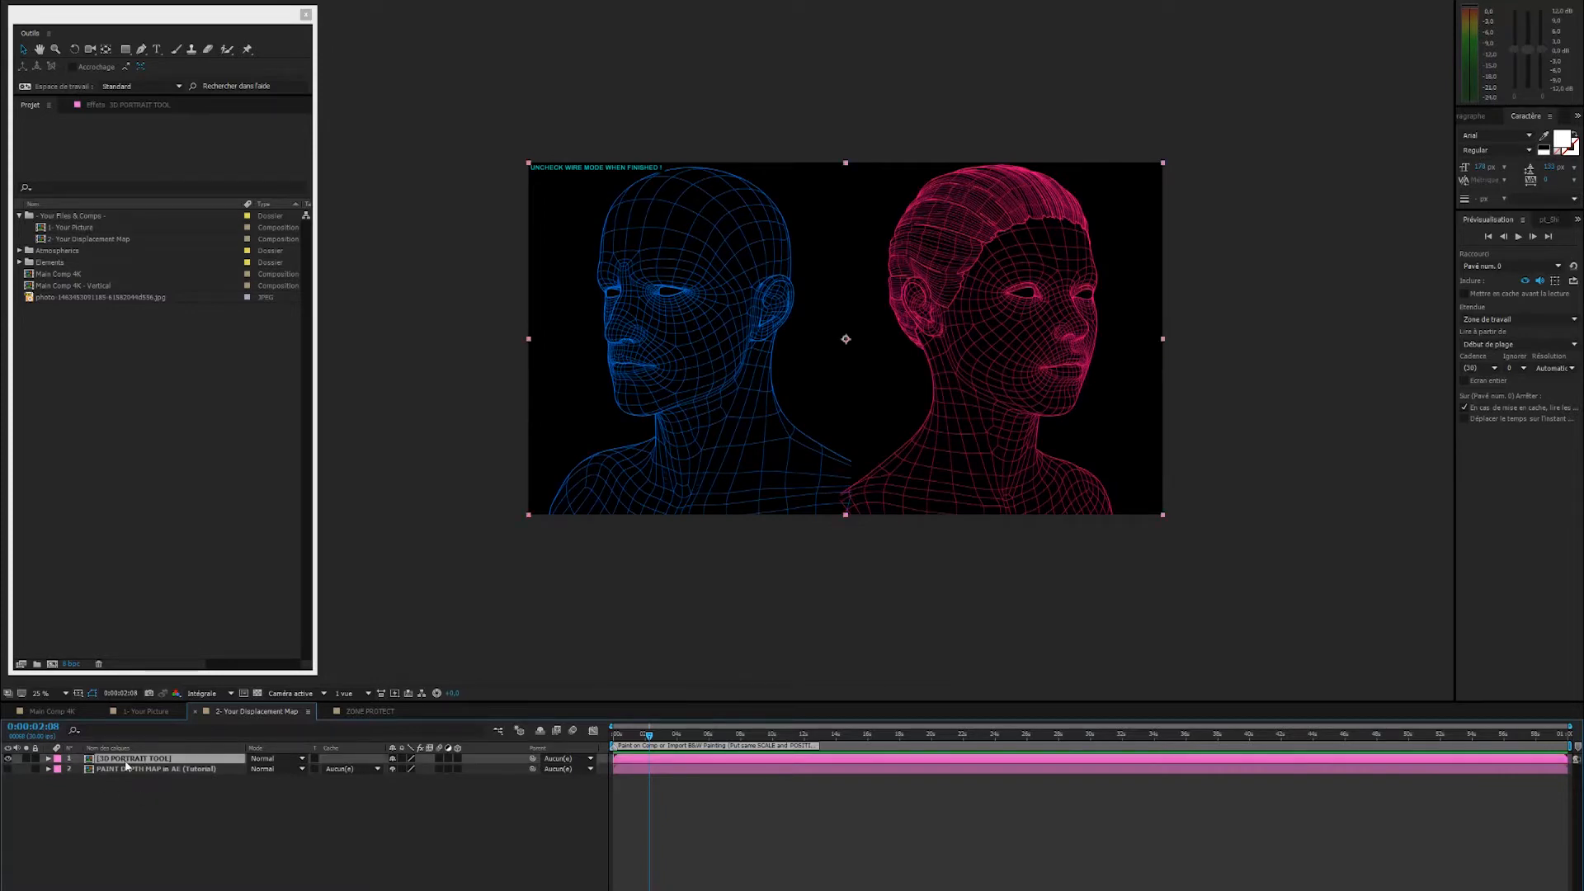
- Open the 3D PORTRAIT TOOL precomposition and look at the two portrait meshes up close
left_click(160, 767)
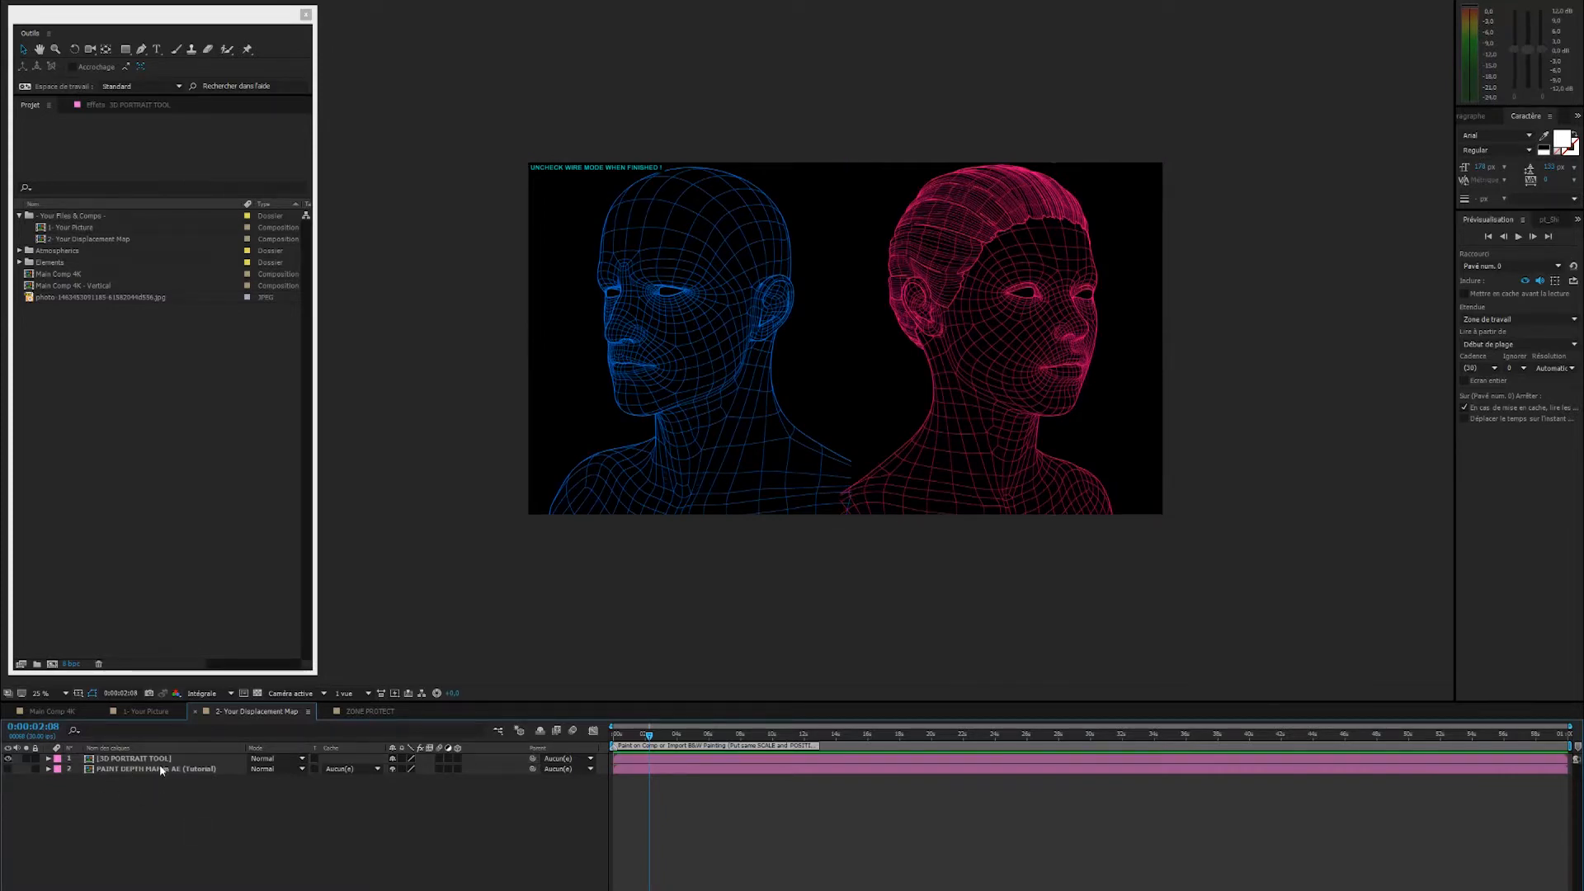
double_click(163, 758)
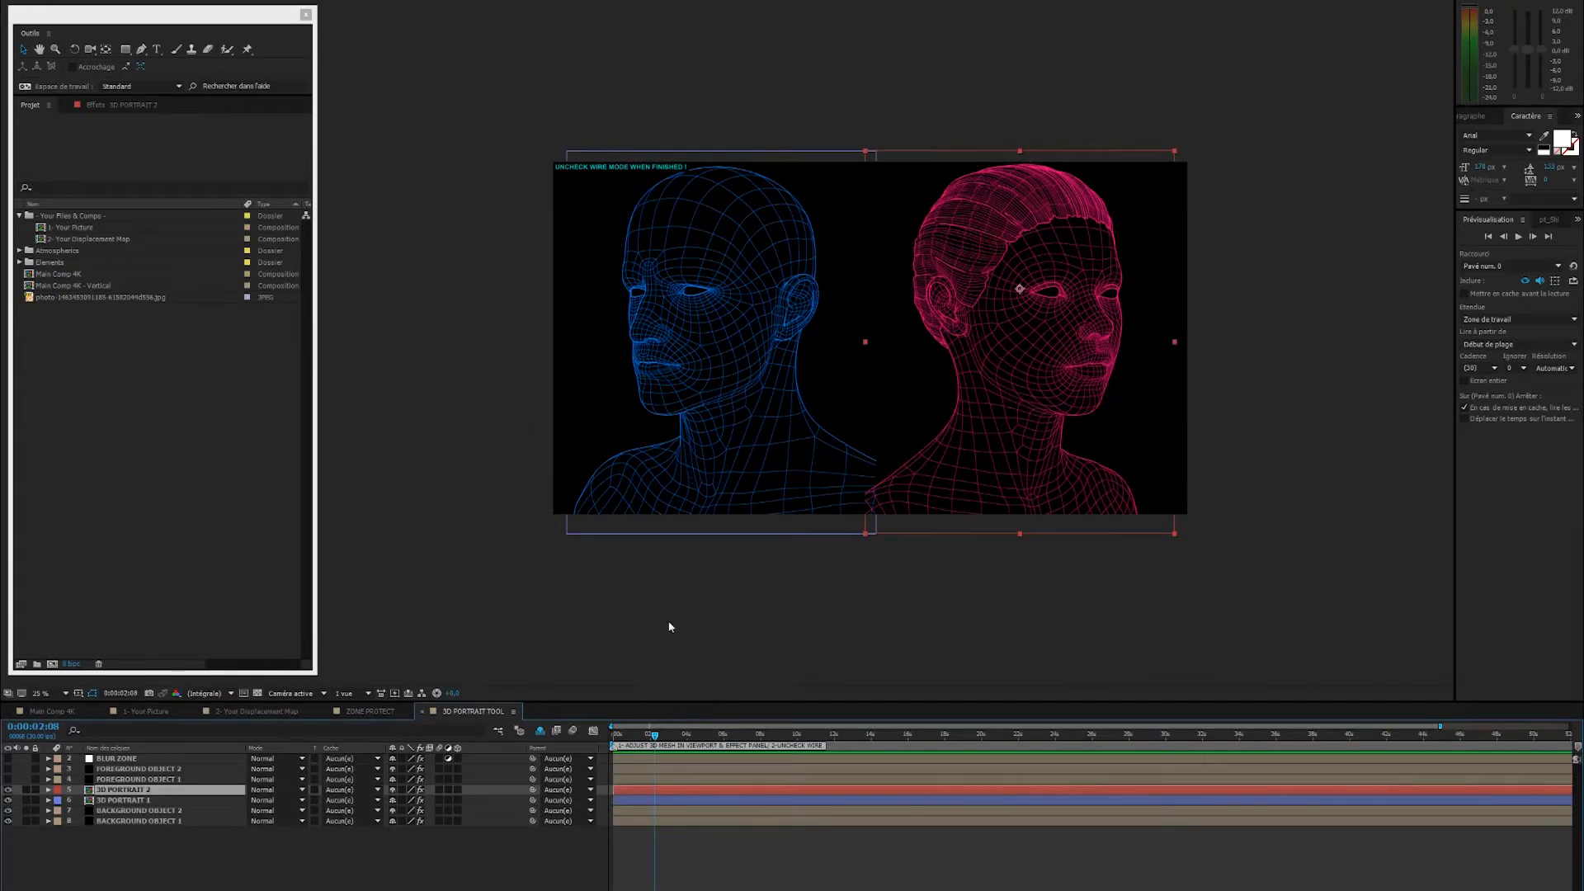
left_click_drag(934, 459, 807, 508)
scroll(859, 399, "up", 1)
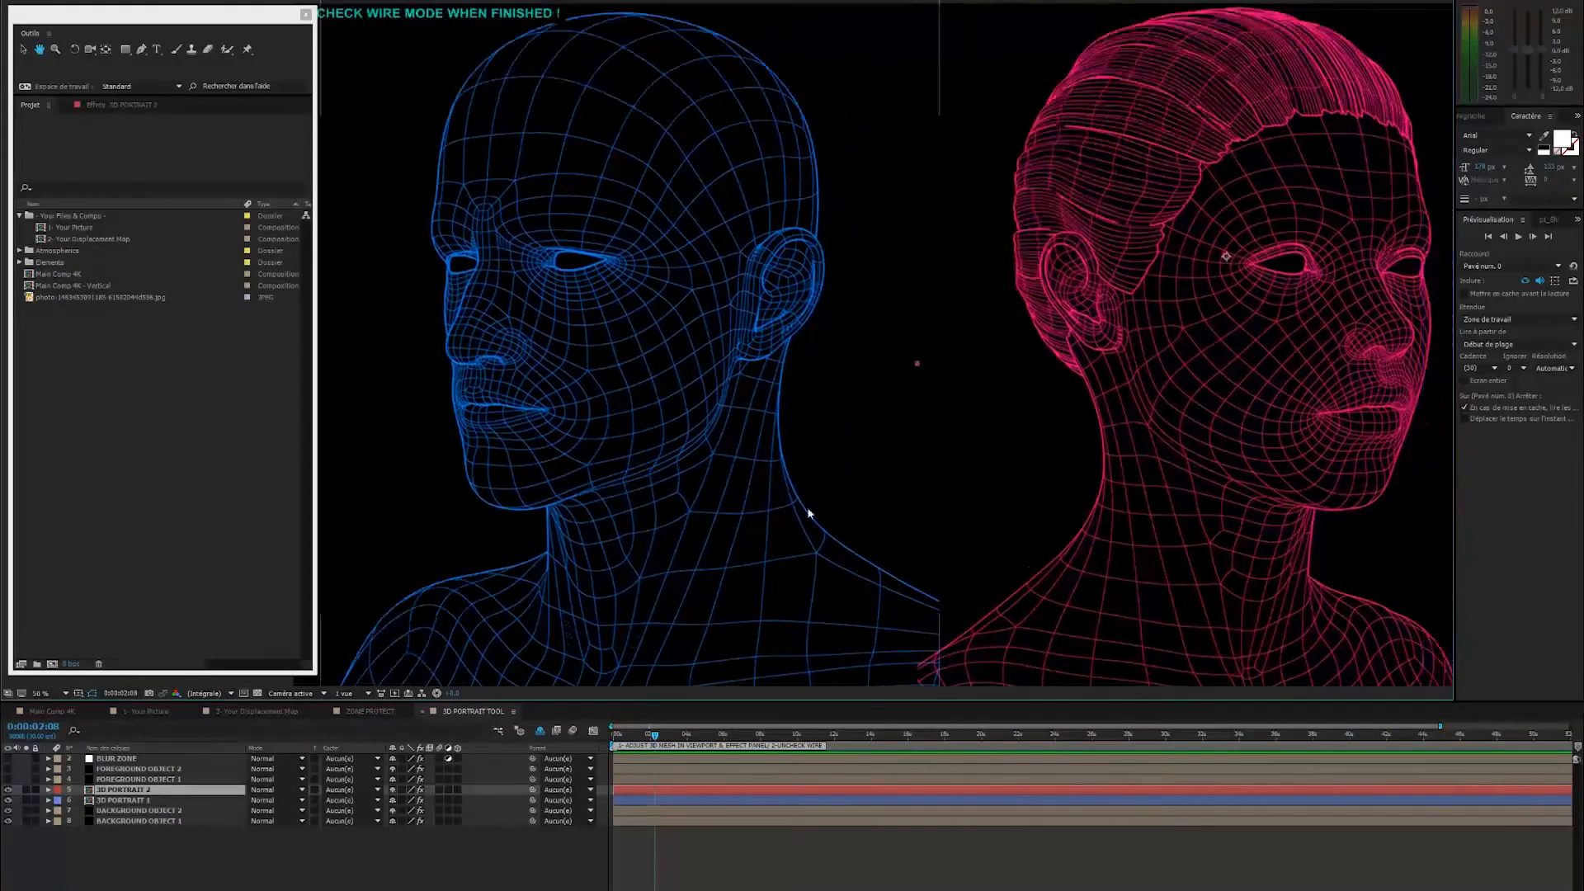
scroll(807, 433, "down", 1)
left_click_drag(803, 449, 800, 476)
left_click(848, 623)
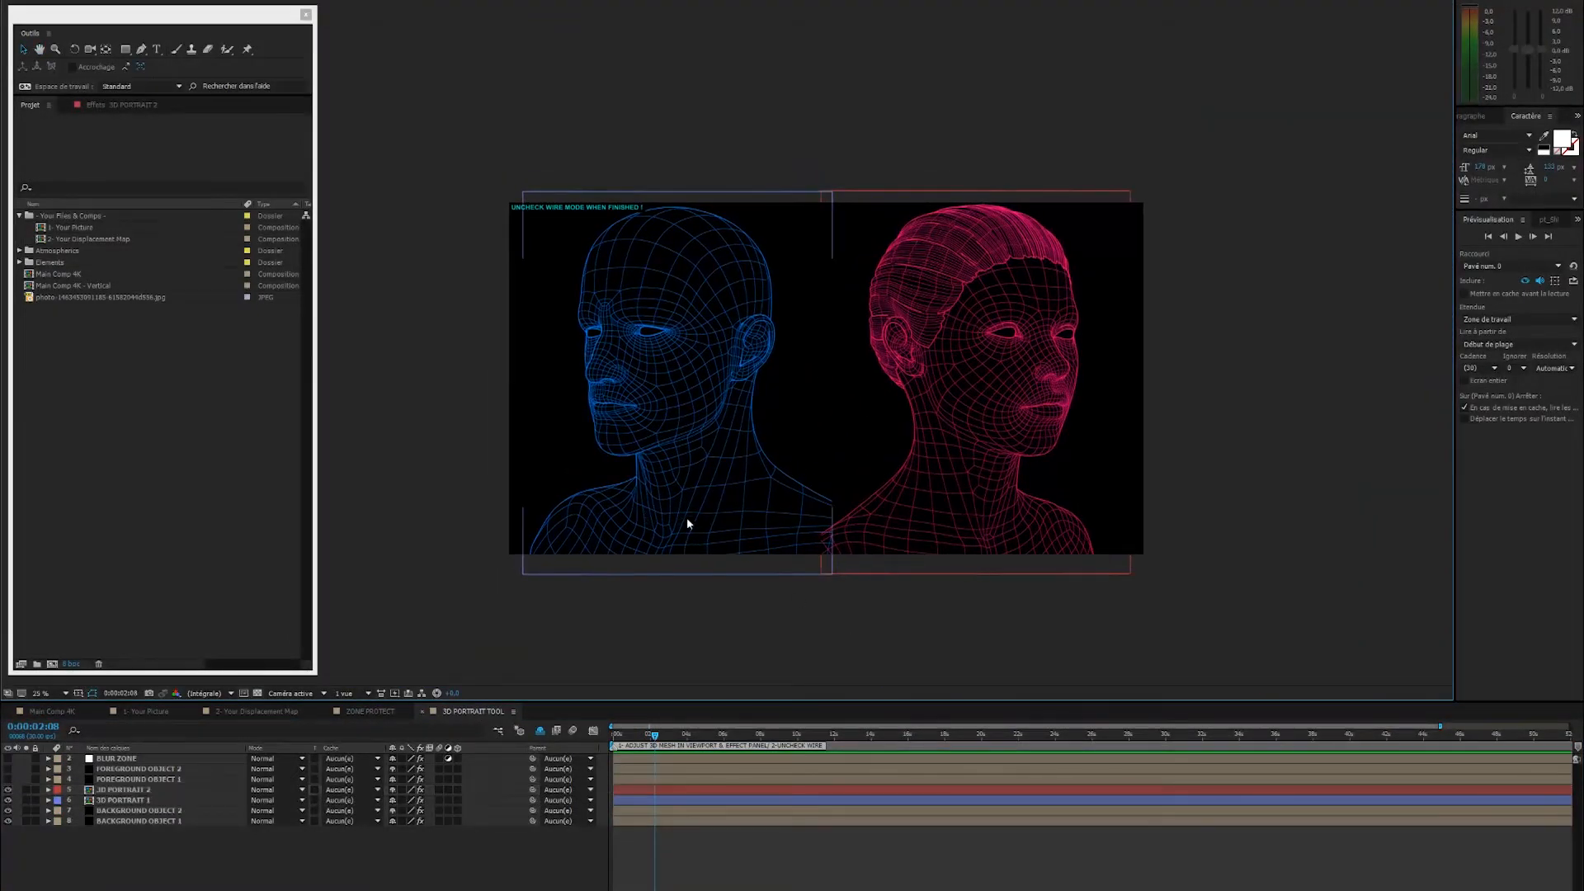
- Try moving the blue and pink portrait meshes within the frame, and undo both moves
left_click(680, 447)
left_click_drag(679, 450, 680, 393)
left_click_drag(950, 467, 1001, 401)
key("ctrl+z")
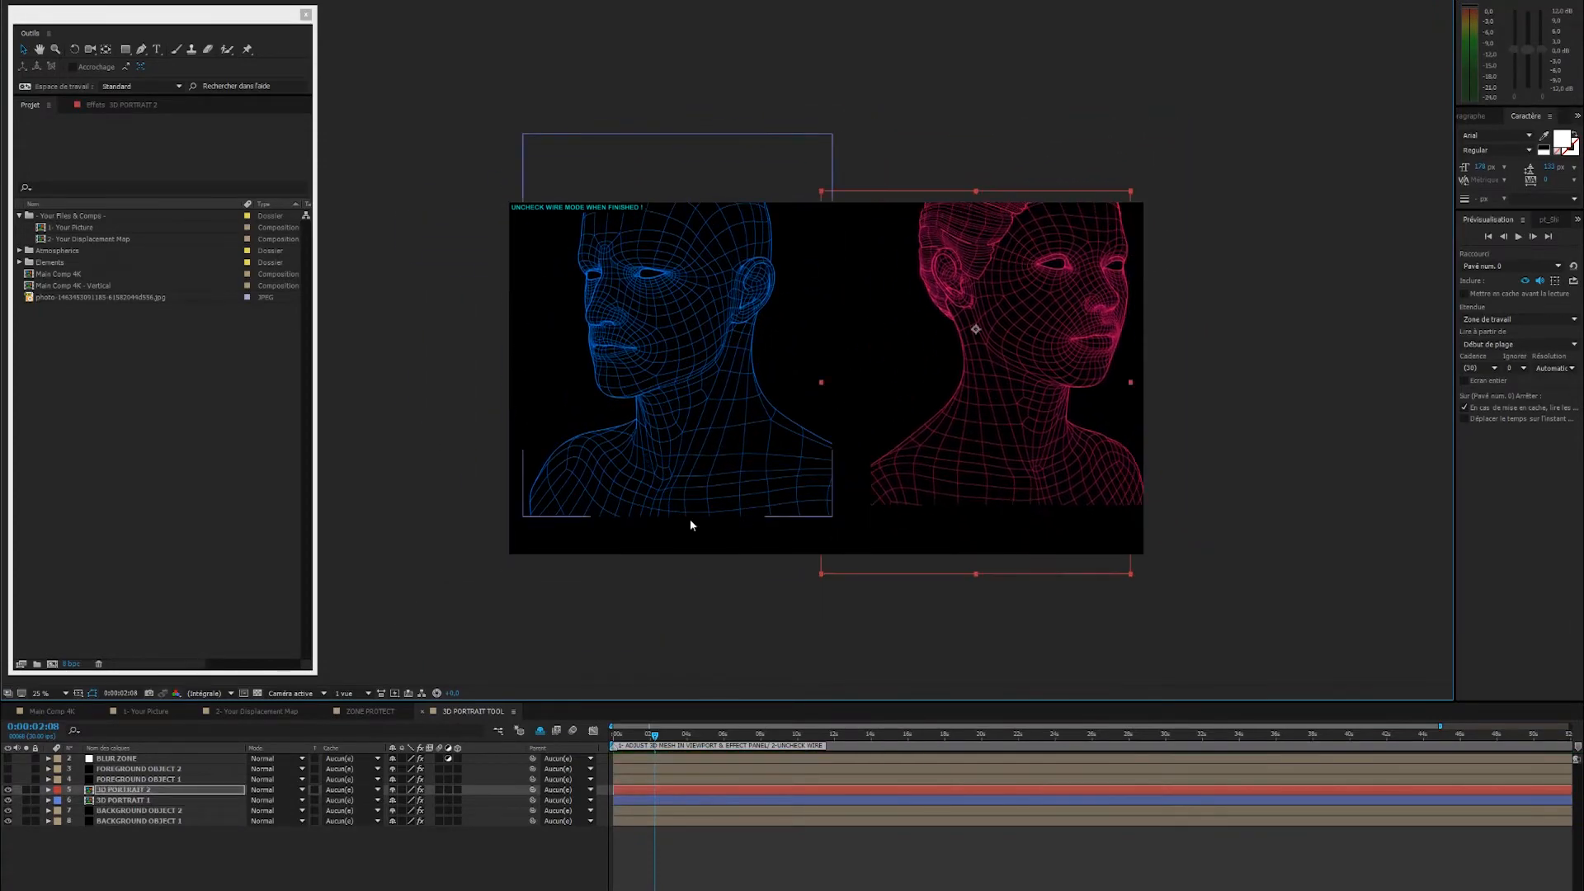
key("ctrl+z")
key("ctrl+z")
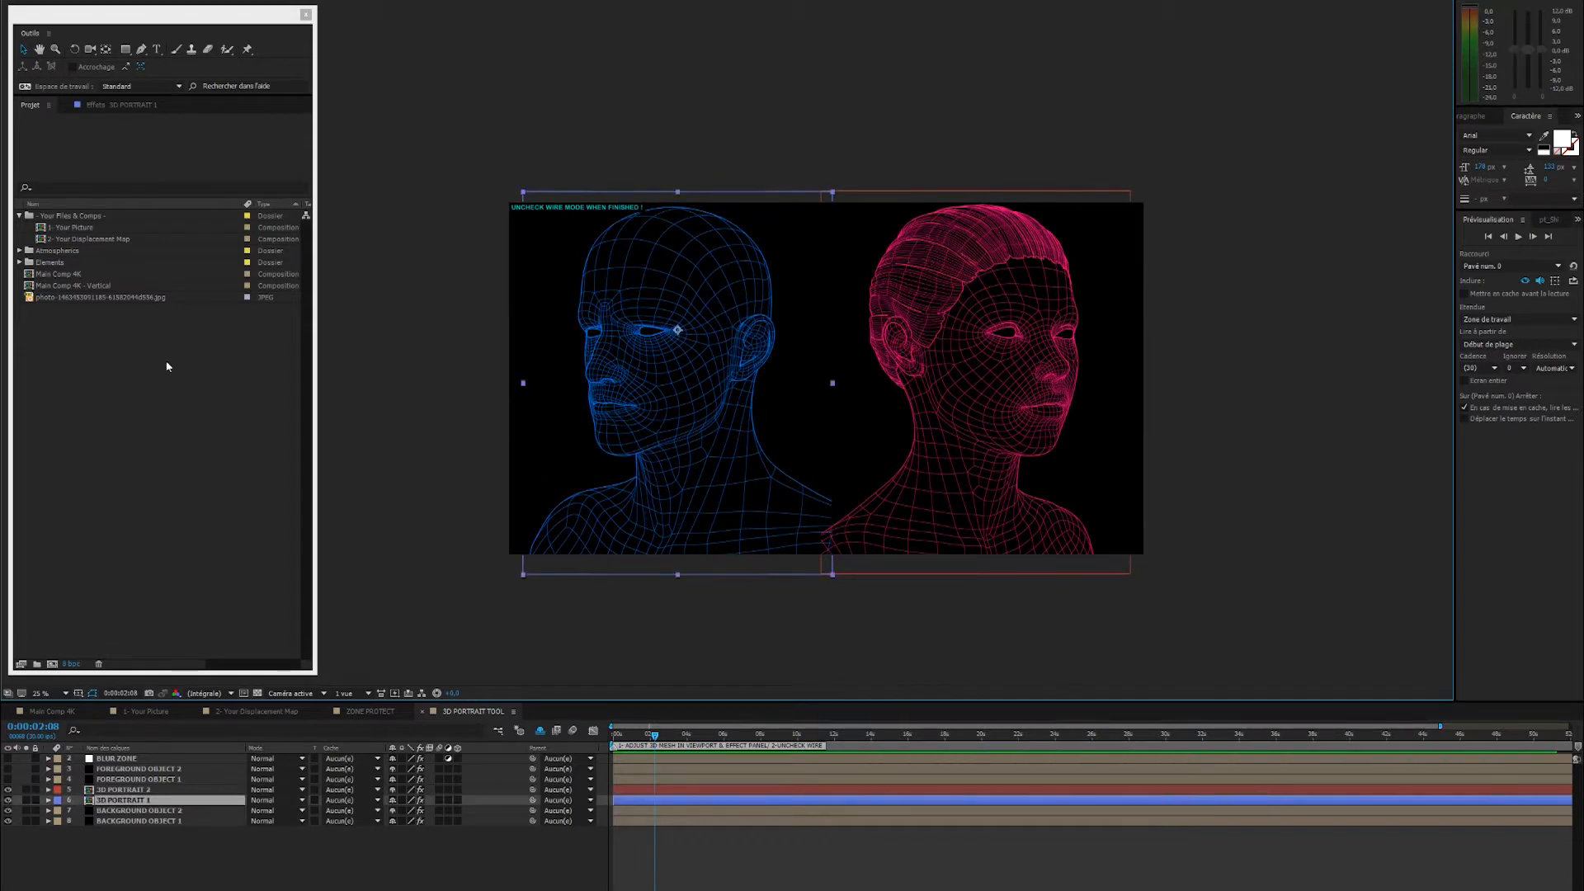
- Select the 3D PORTRAIT 1 layer and display its effect controls
left_click(152, 839)
left_click(124, 800)
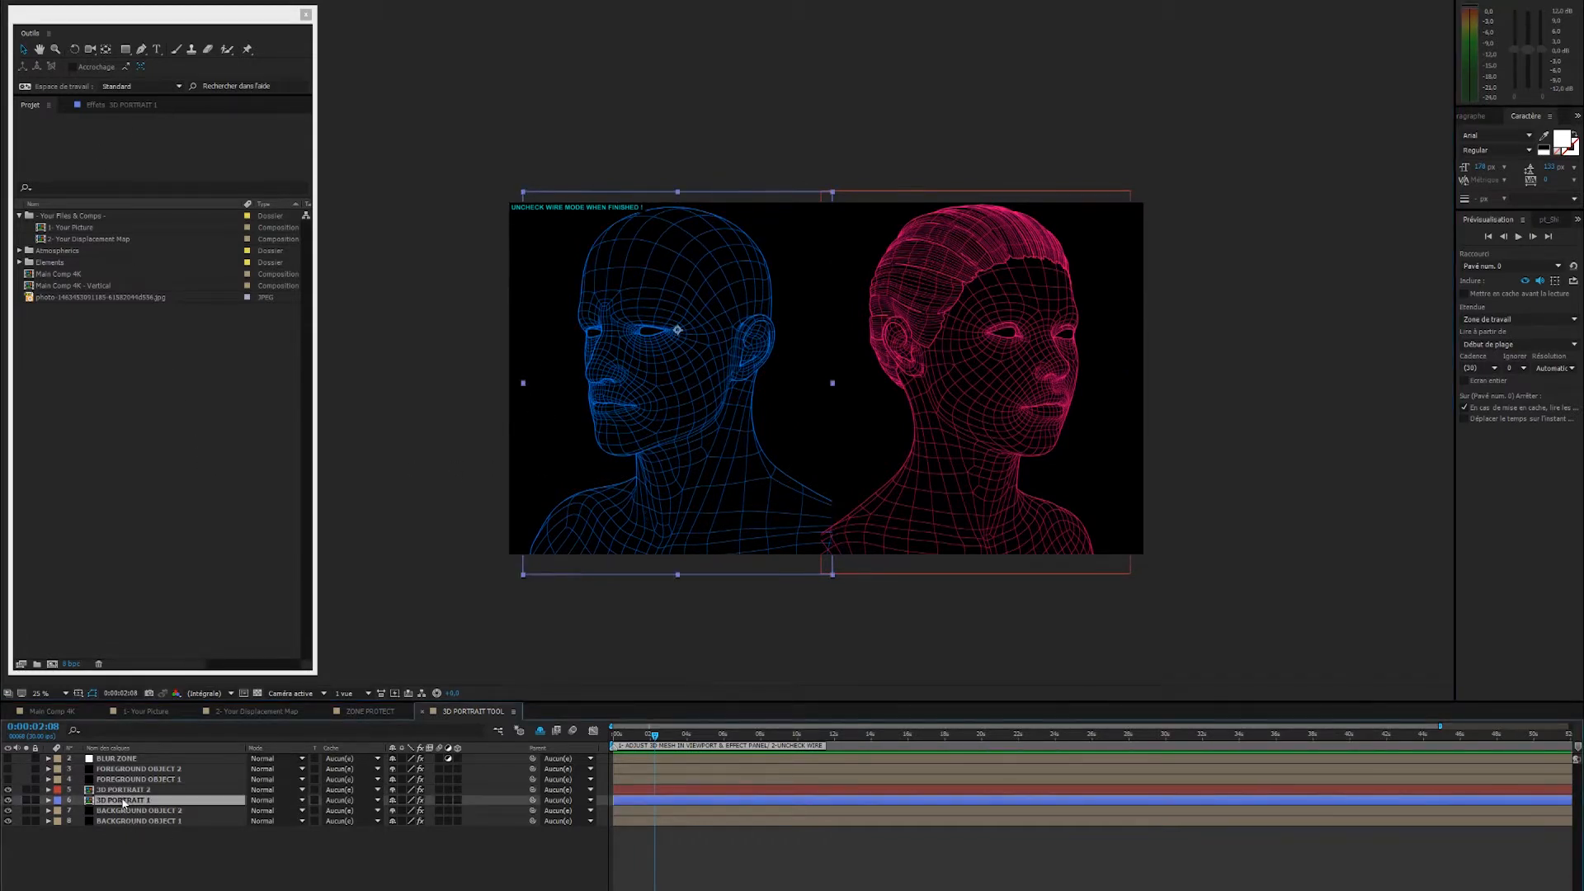
key("ctrl+Up")
left_click(128, 801)
left_click(116, 105)
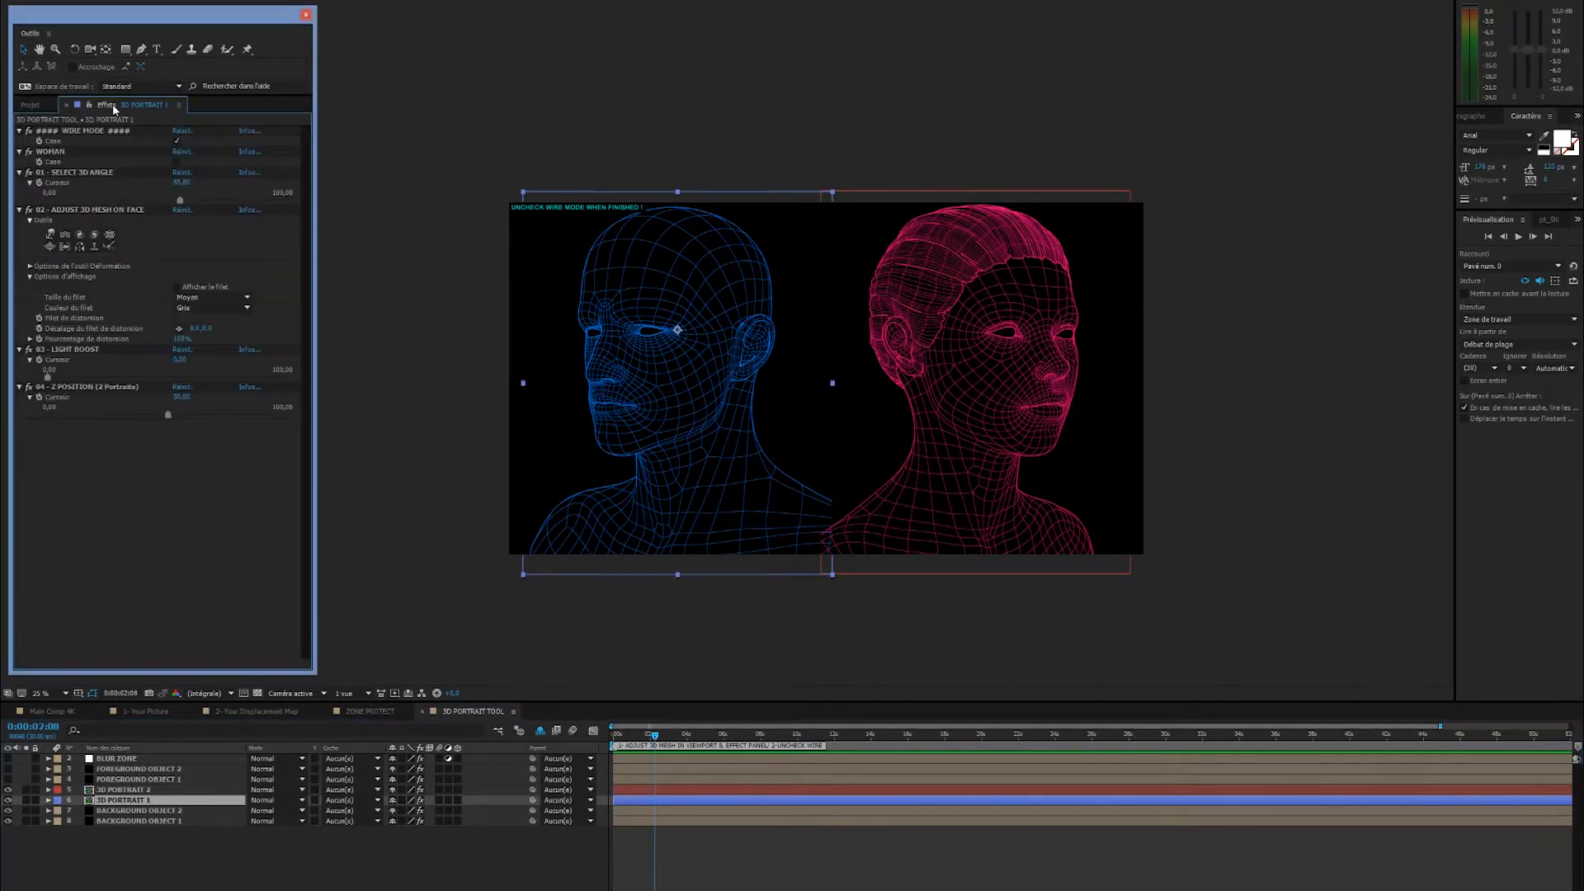
- Try out the WIRE MODE and WOMAN options on 3D PORTRAIT 1 and a small move of the pink mesh, restoring each
left_click(176, 142)
left_click(176, 142)
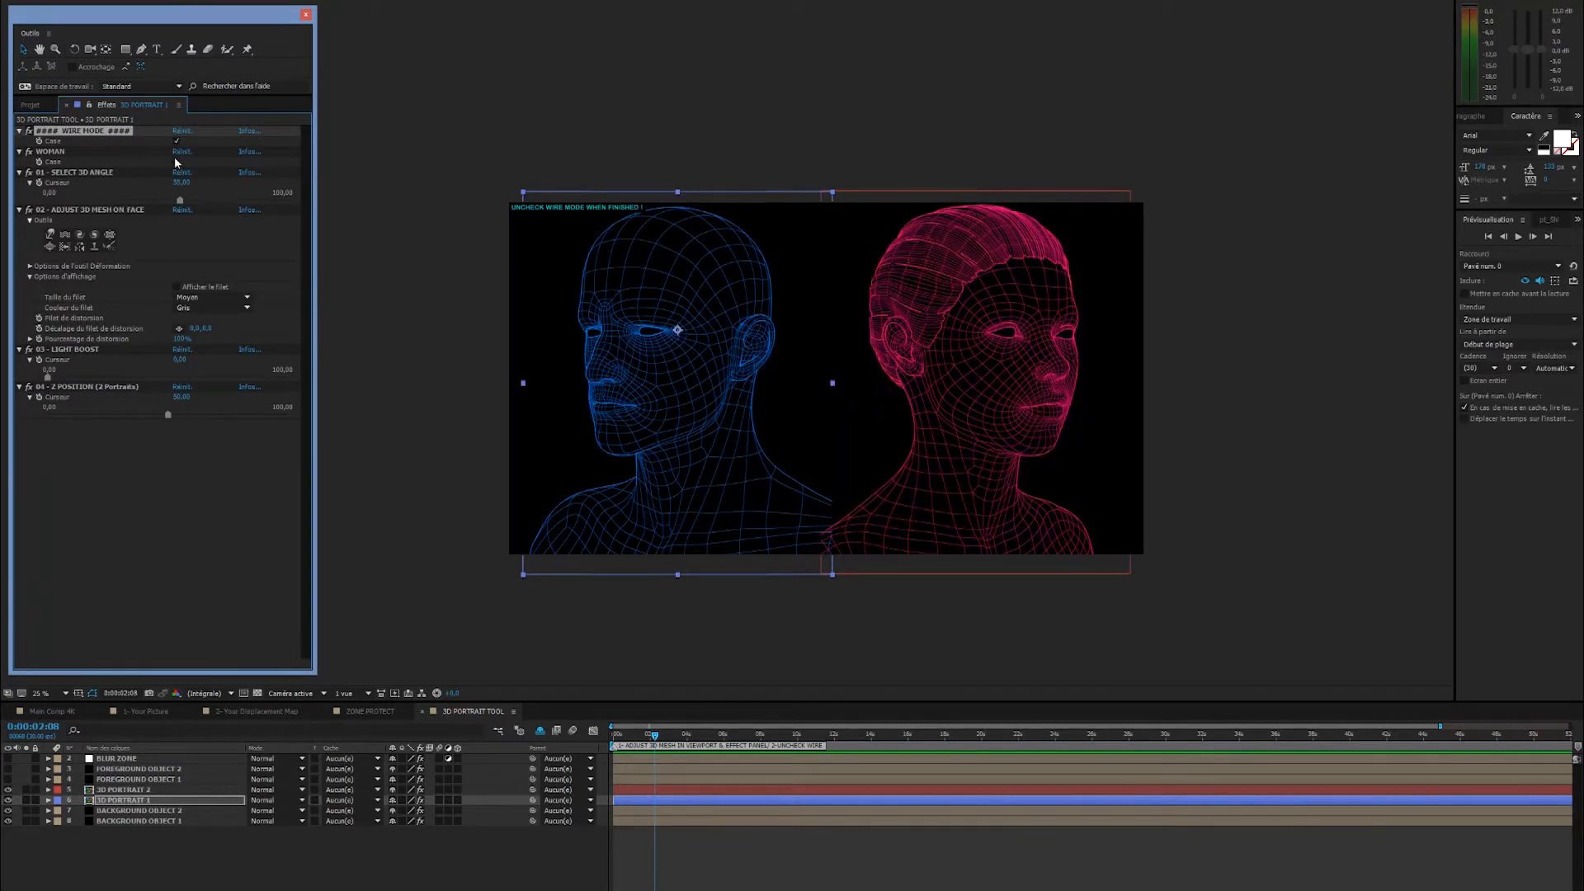
left_click(53, 155)
left_click(177, 163)
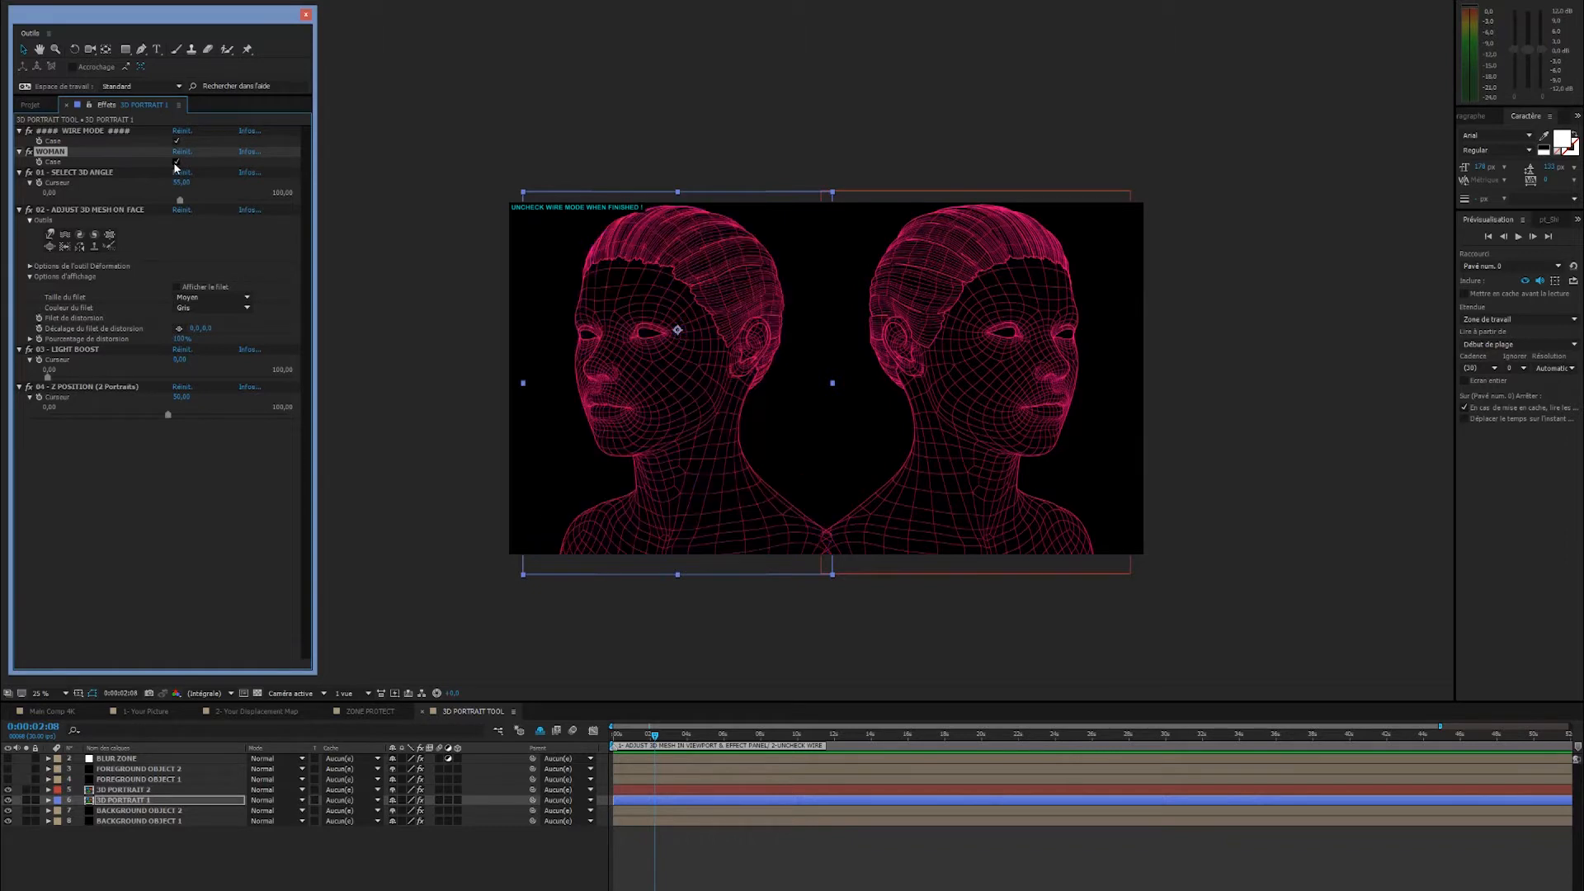
left_click(177, 162)
left_click(177, 162)
left_click(177, 162)
left_click_drag(1000, 371, 957, 382)
key("ctrl+z")
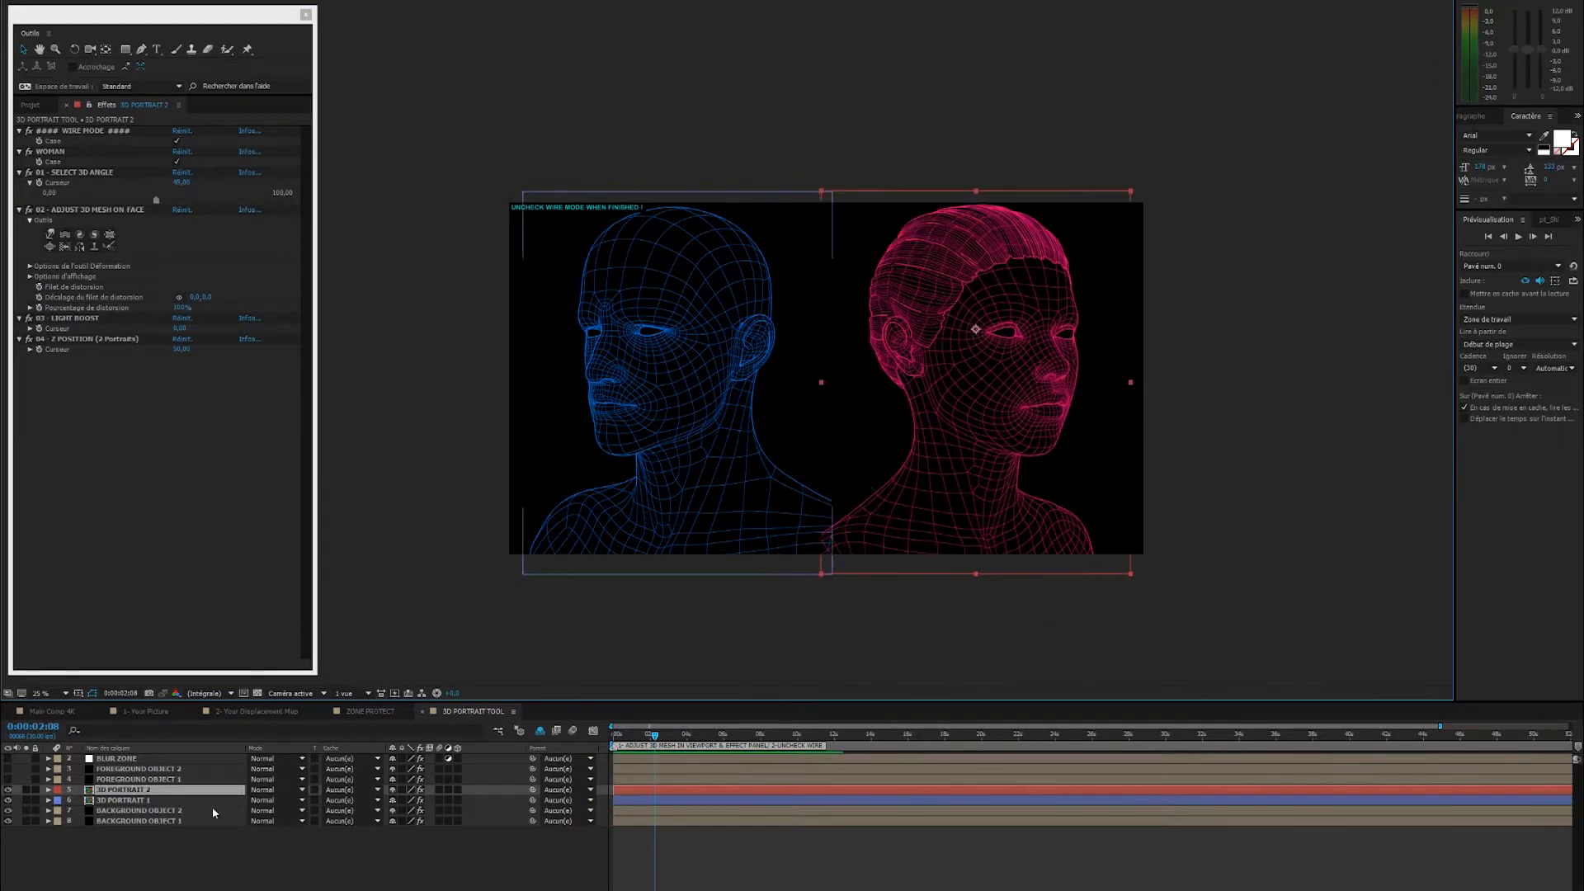
- Hide the 3D PORTRAIT 2 layer and move the blue 3D PORTRAIT 1 mesh to the centre of the frame
left_click(142, 838)
left_click(132, 790)
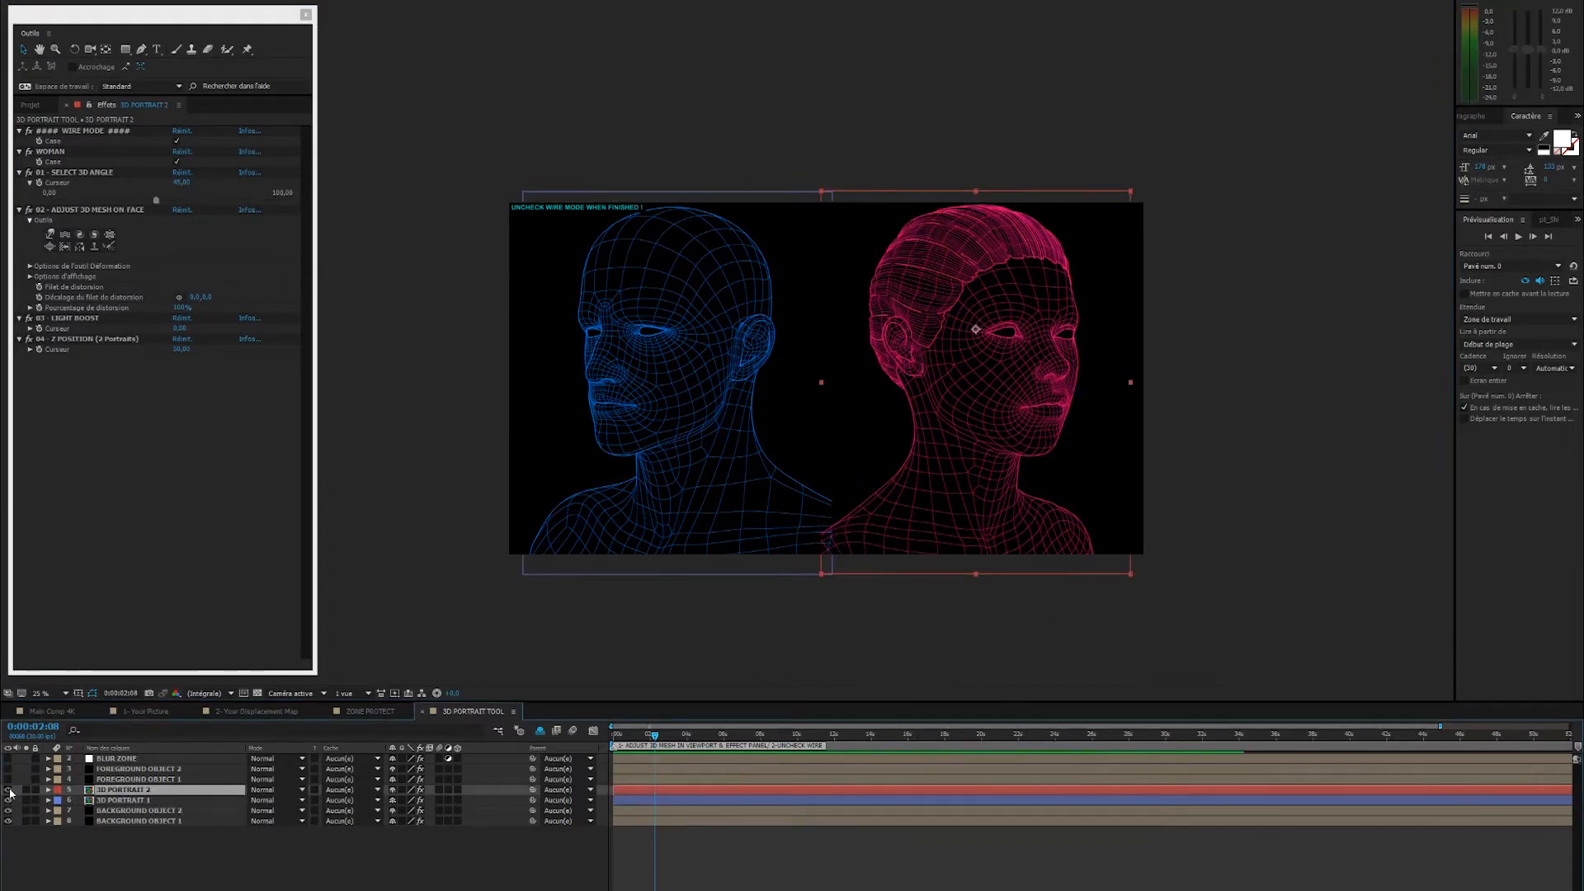
left_click(8, 790)
left_click_drag(645, 478, 797, 472)
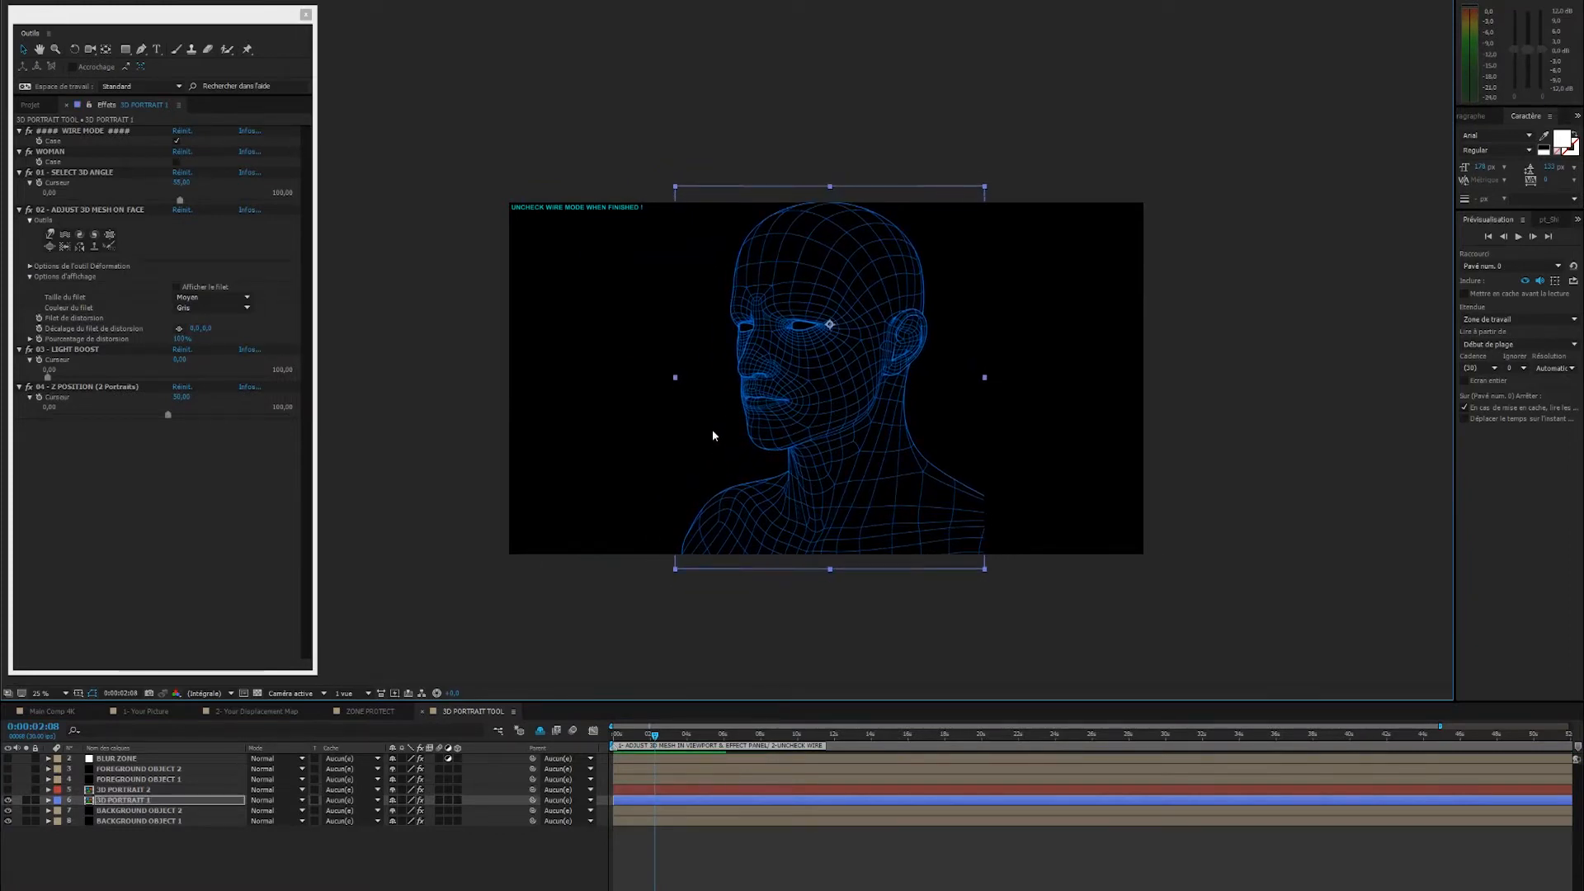
left_click_drag(713, 429, 764, 399)
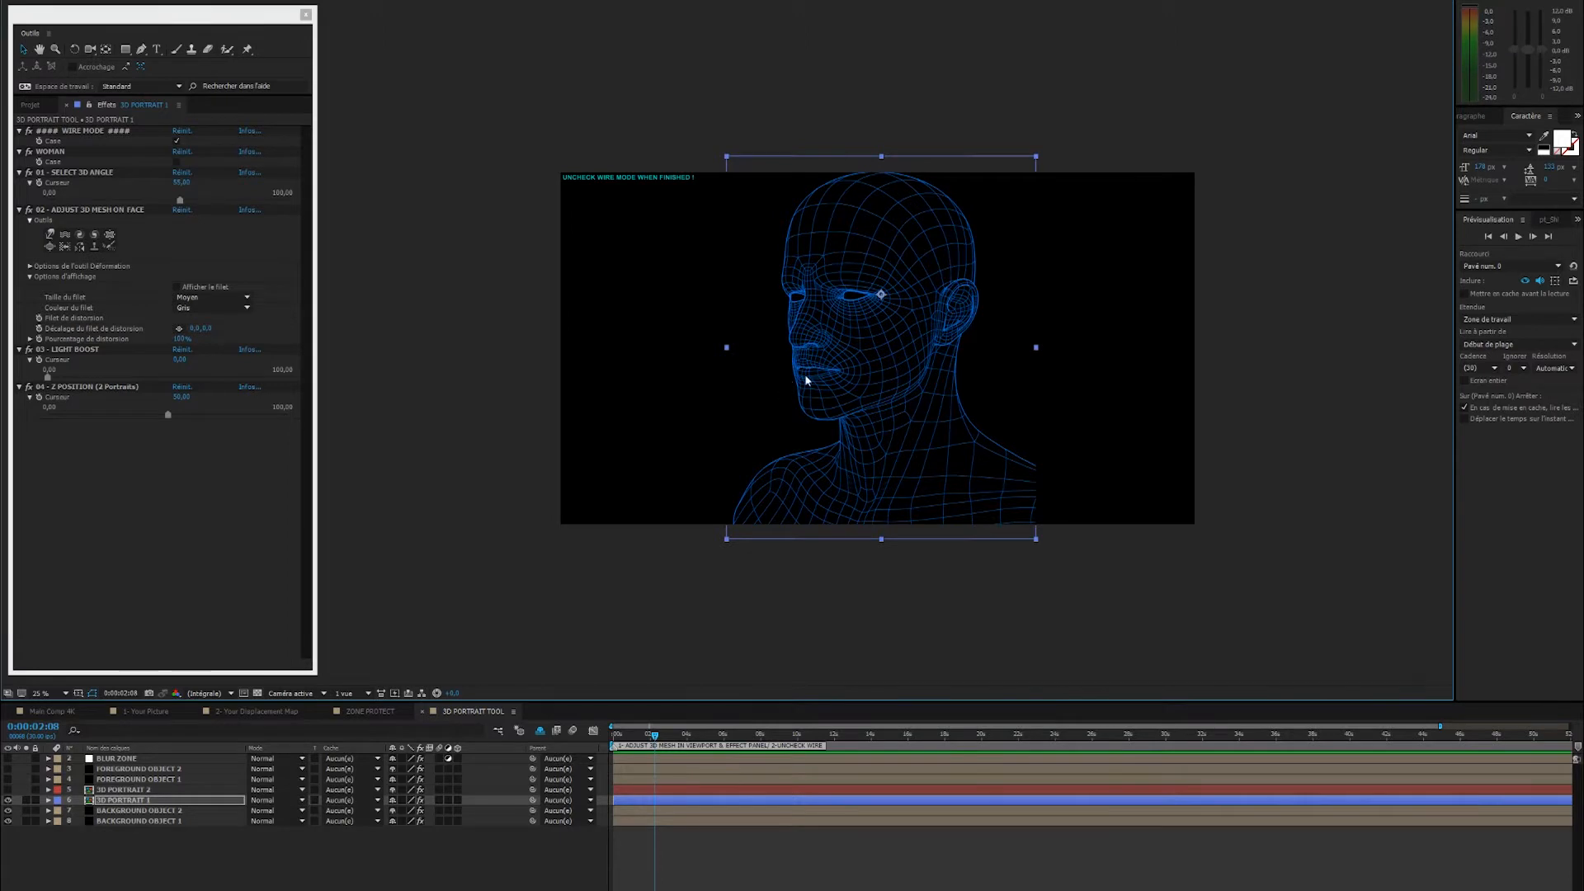
left_click_drag(792, 396, 777, 395)
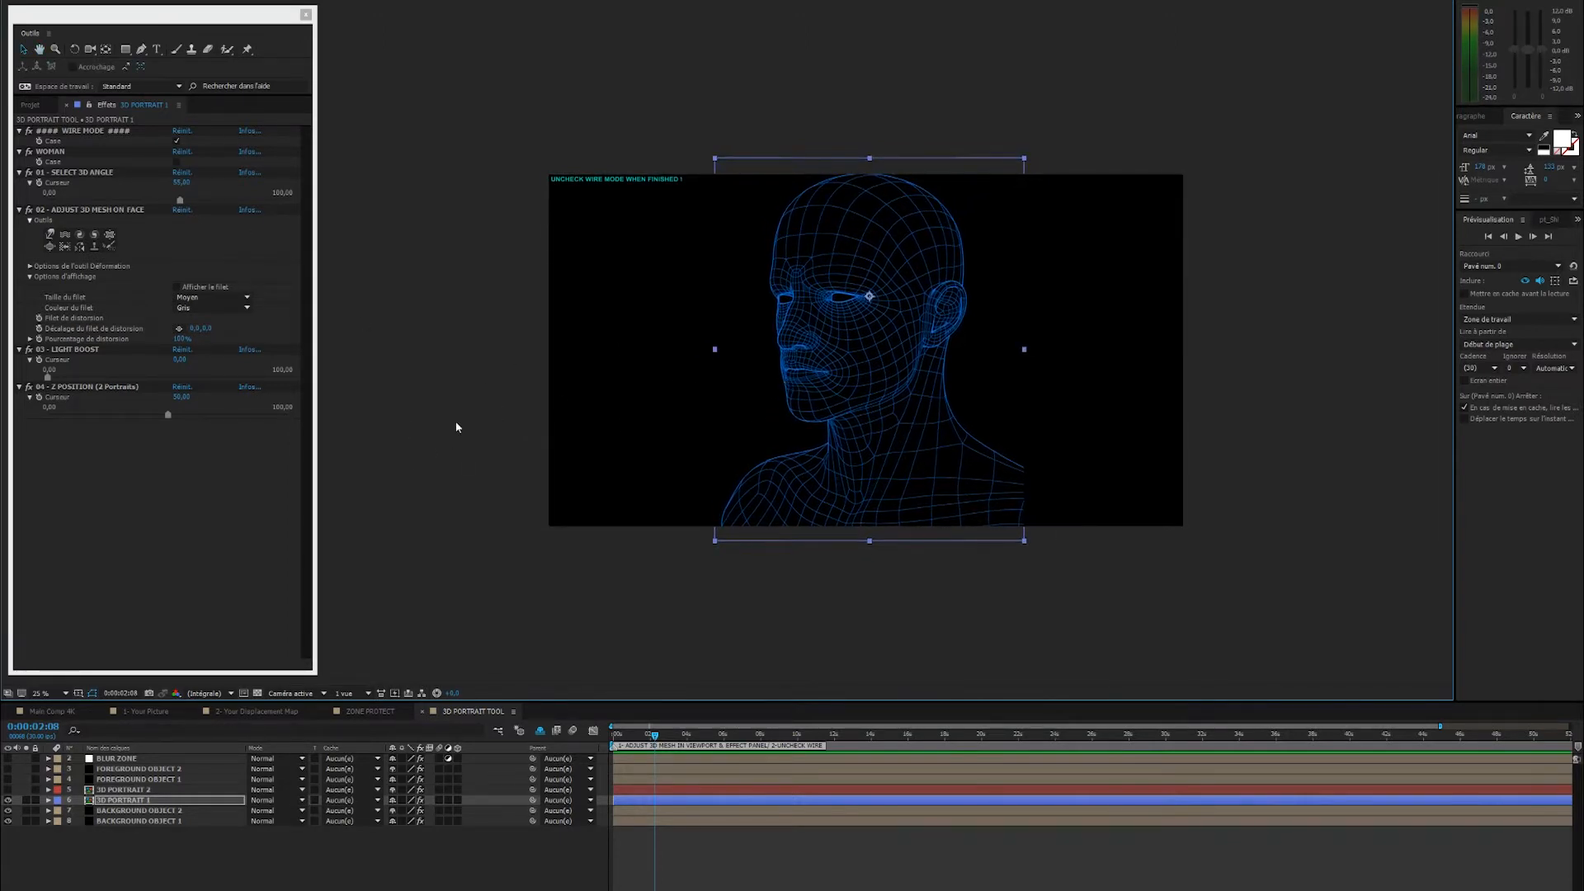
- Try a SELECT 3D ANGLE value of about 67 on 3D PORTRAIT 1, briefly switching WIRE MODE off and on
left_click(159, 473)
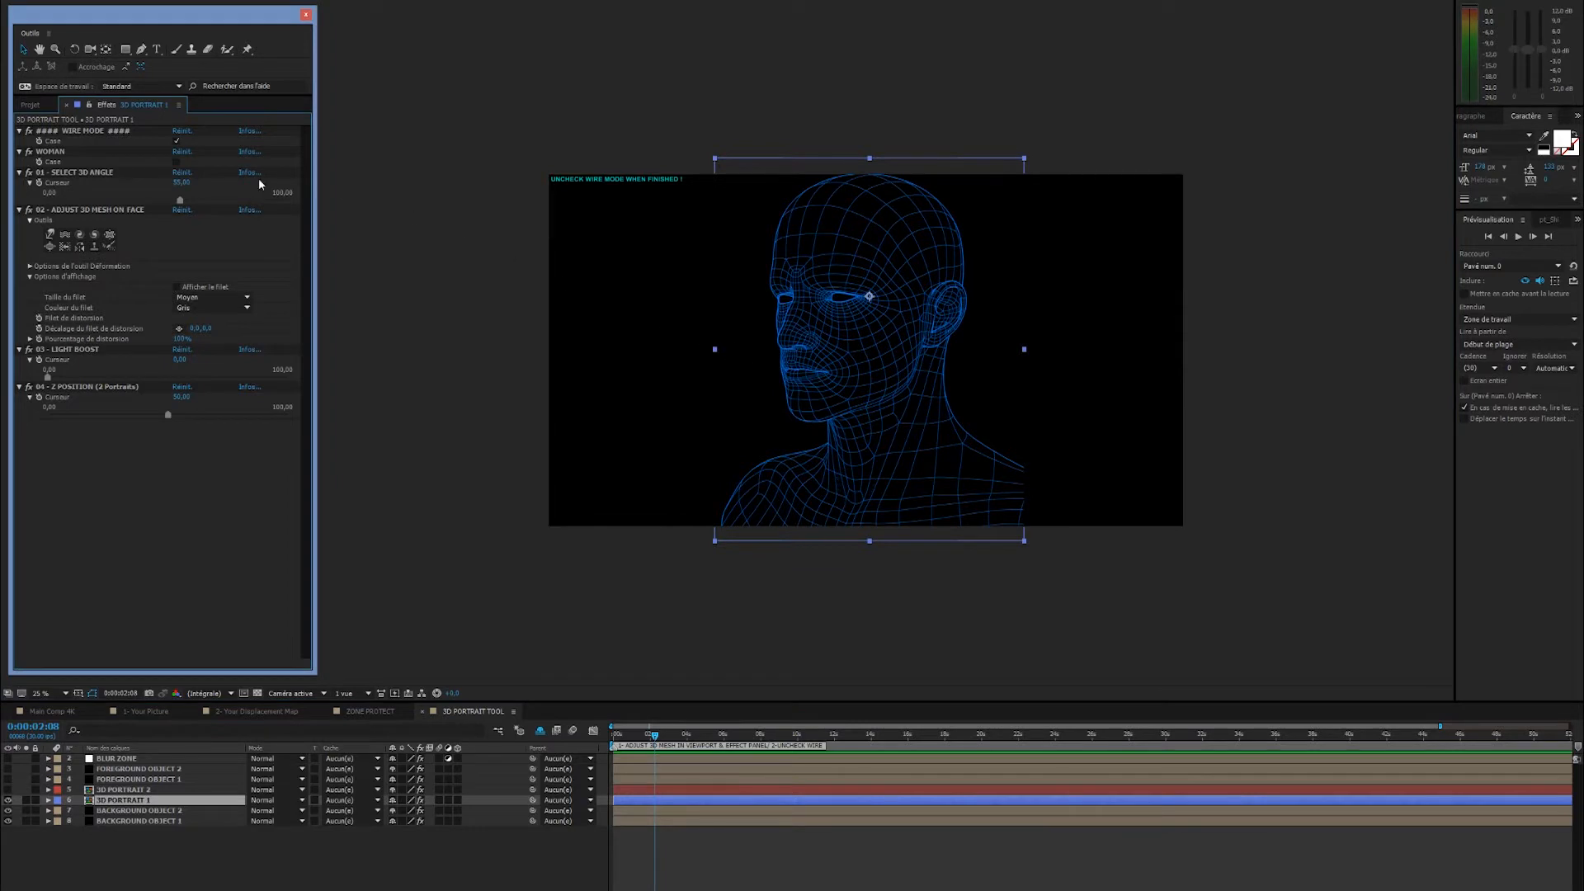
left_click(60, 156)
left_click(61, 173)
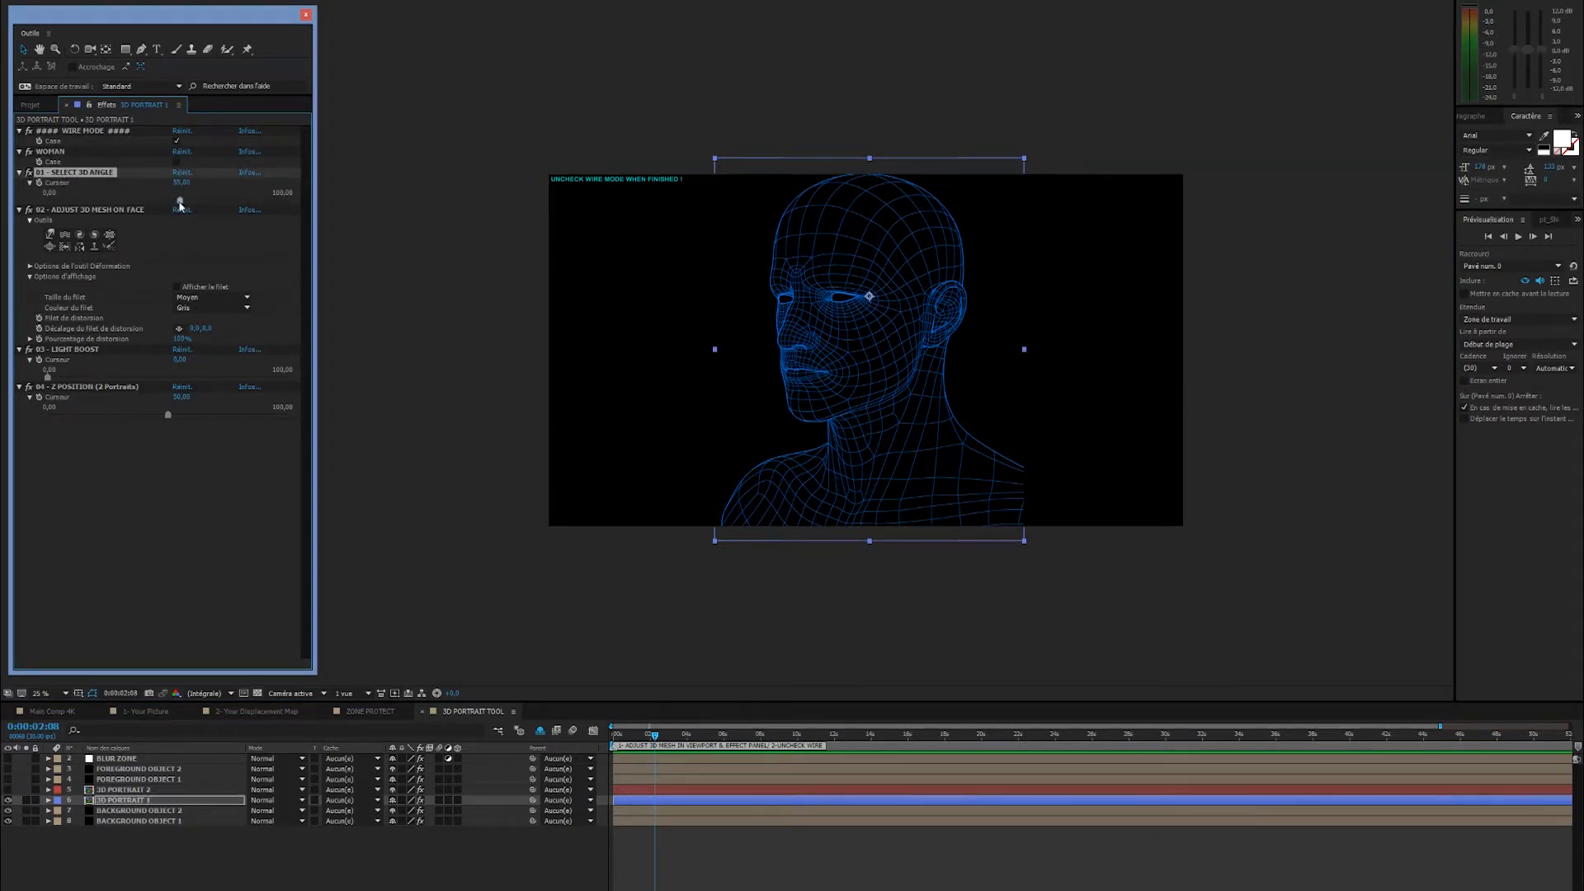
mouse_move(180, 200)
left_mouse_down()
mouse_move(54, 200)
mouse_move(209, 213)
left_mouse_up()
scroll(897, 349, "up", 2)
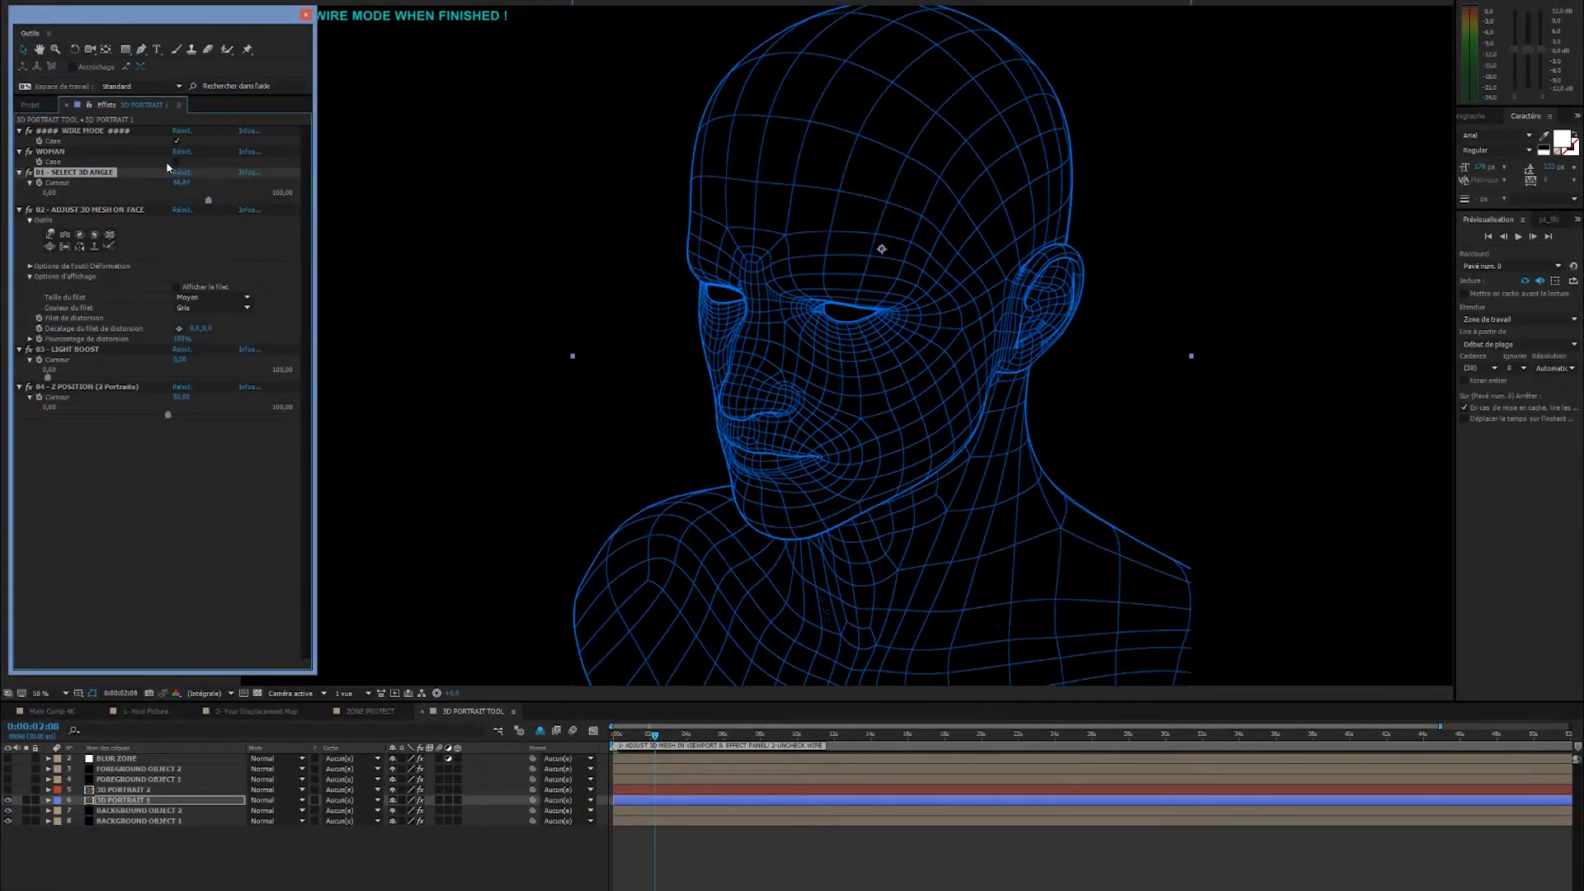
left_click(175, 141)
left_click(175, 141)
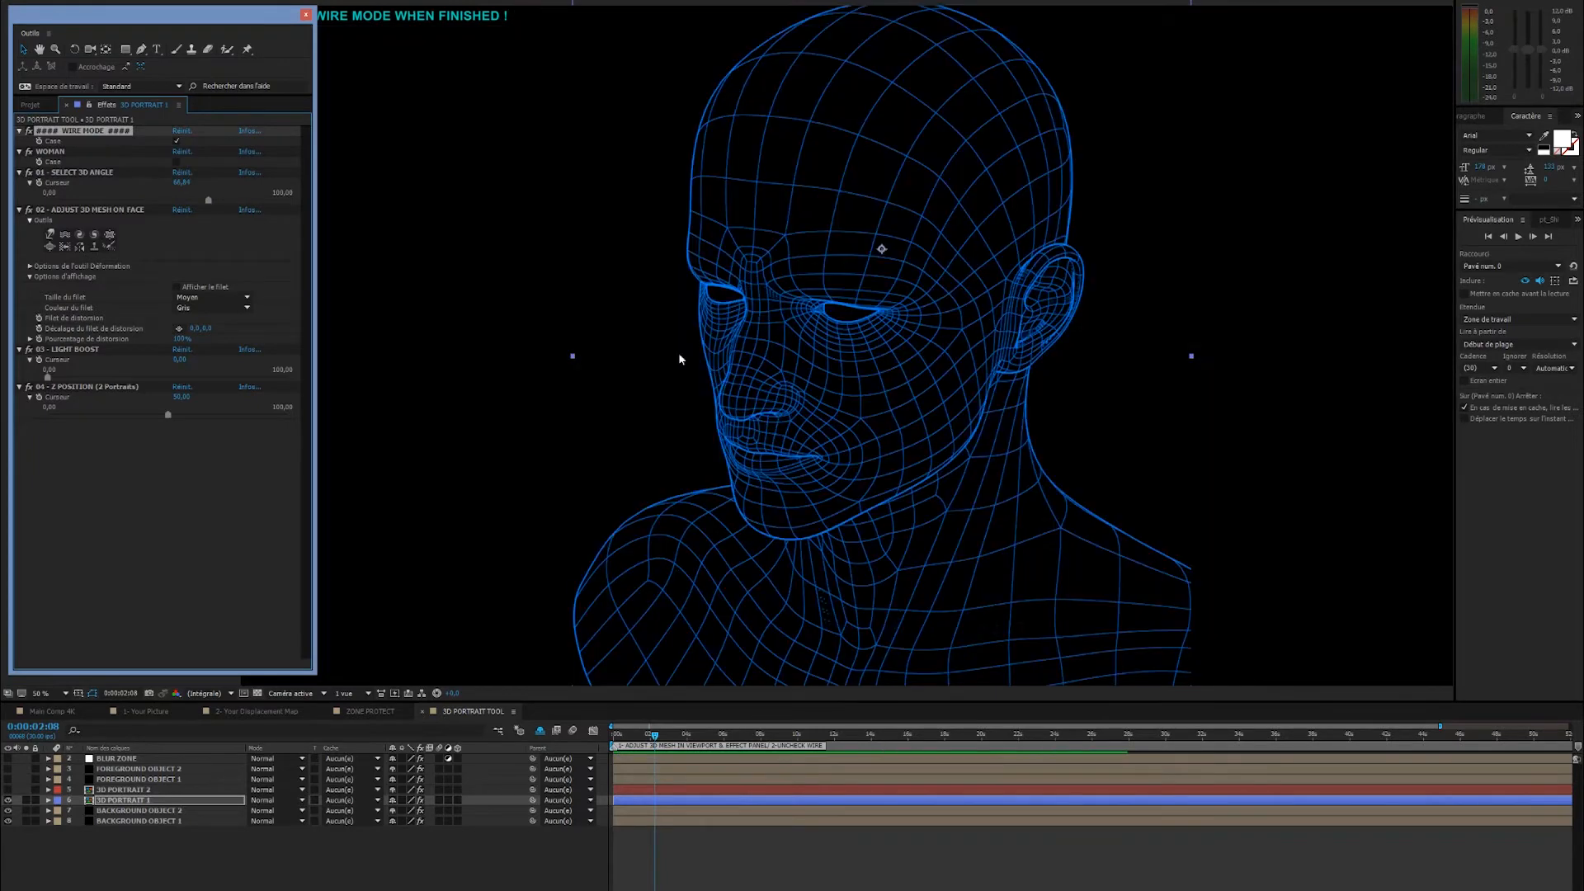
- Set SELECT 3D ANGLE of 3D PORTRAIT 1 to about 50 so the head faces the front
scroll(678, 353, "down", 2)
left_click_drag(208, 200, 169, 199)
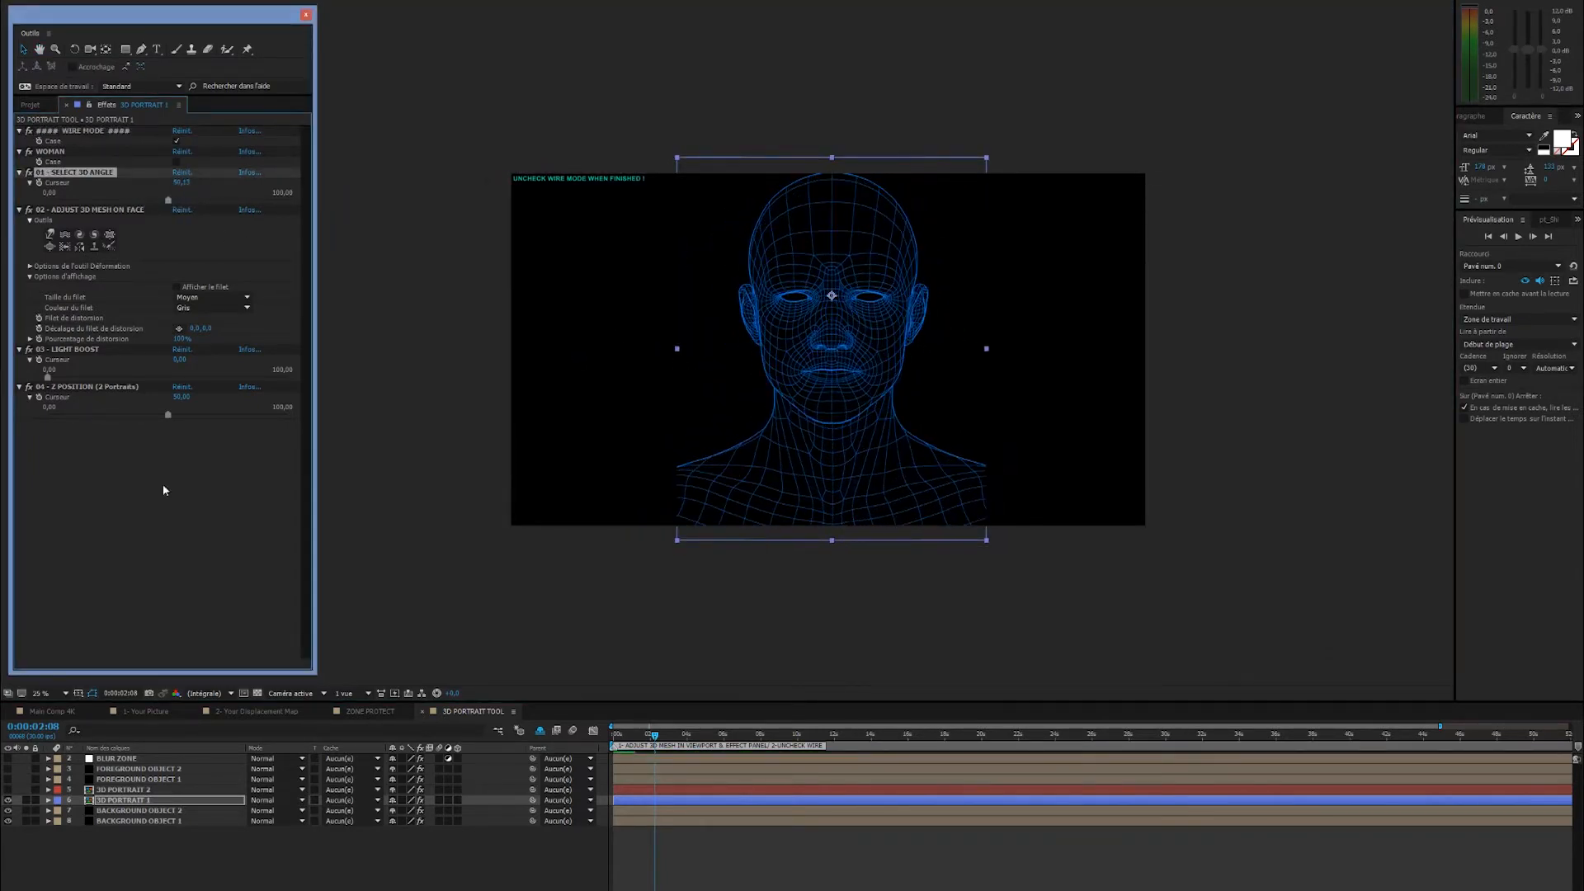
left_click(171, 639)
- Add the portrait photo from the project files to the "1- Your Picture" composition, below the VERTICAL FRAME layer
left_click(30, 105)
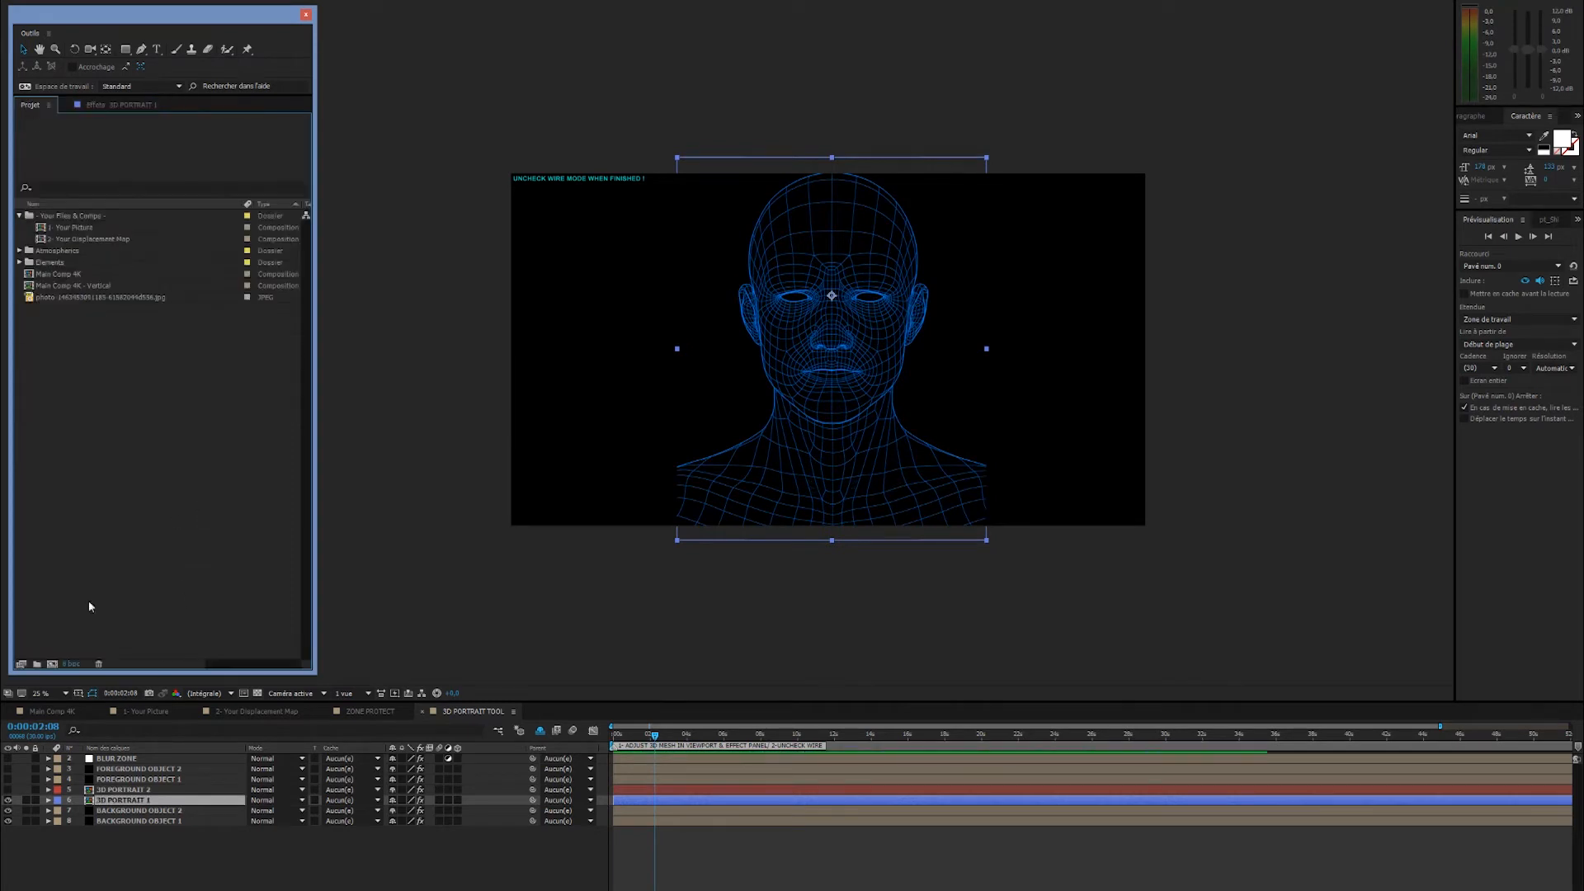
left_click(145, 711)
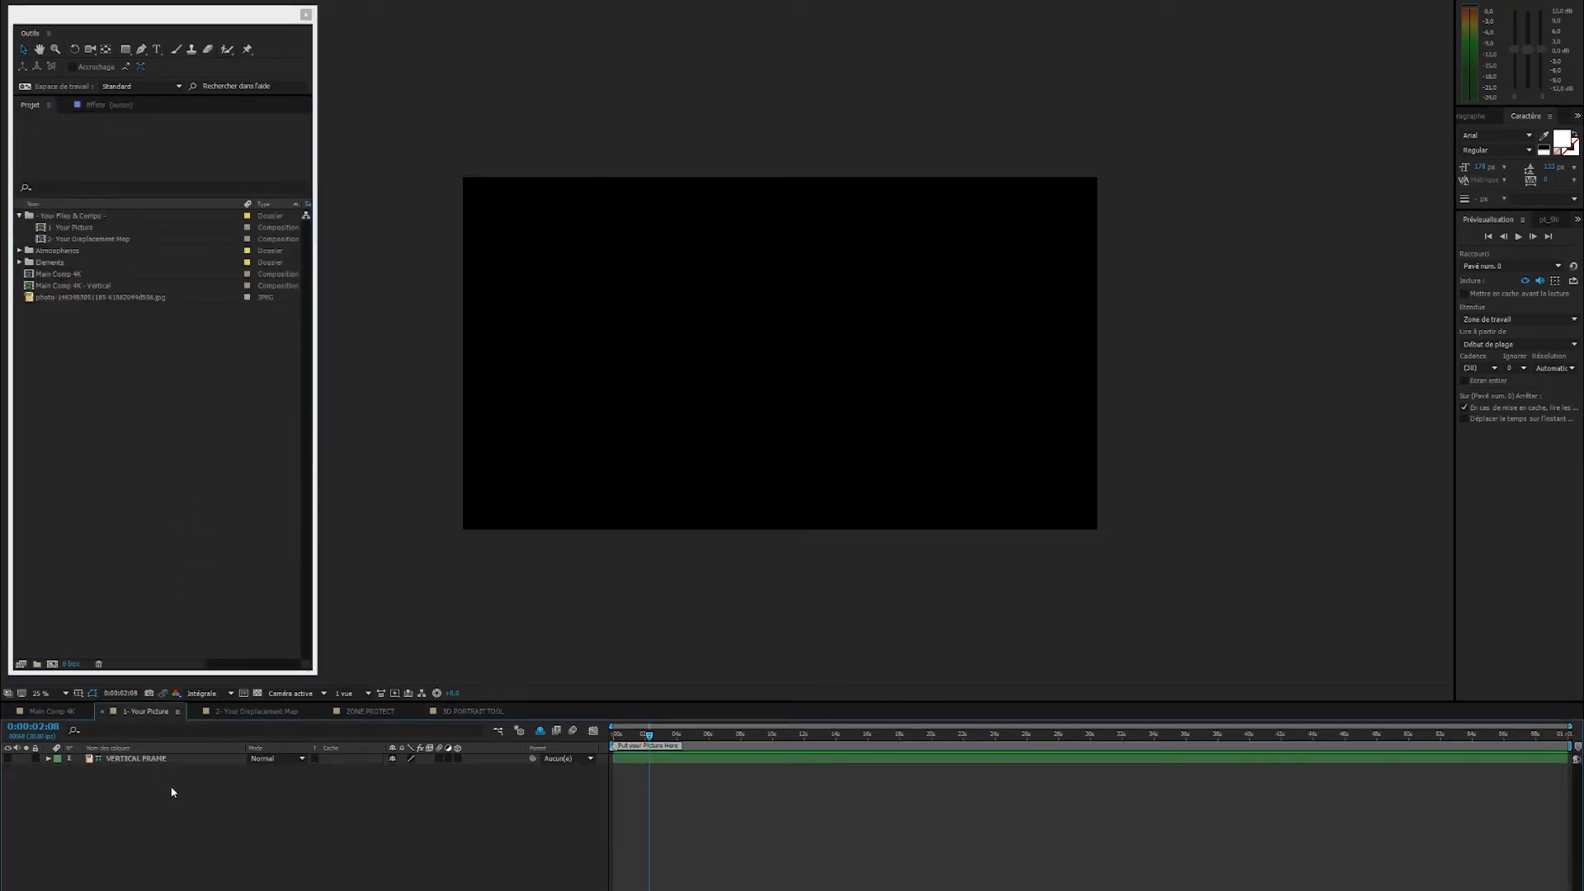
left_click(76, 338)
left_click_drag(75, 298, 277, 804)
- Scale the photo down to about the composition's width and shift it down so the whole head fits in the frame
left_click_drag(1223, 61, 1097, 136)
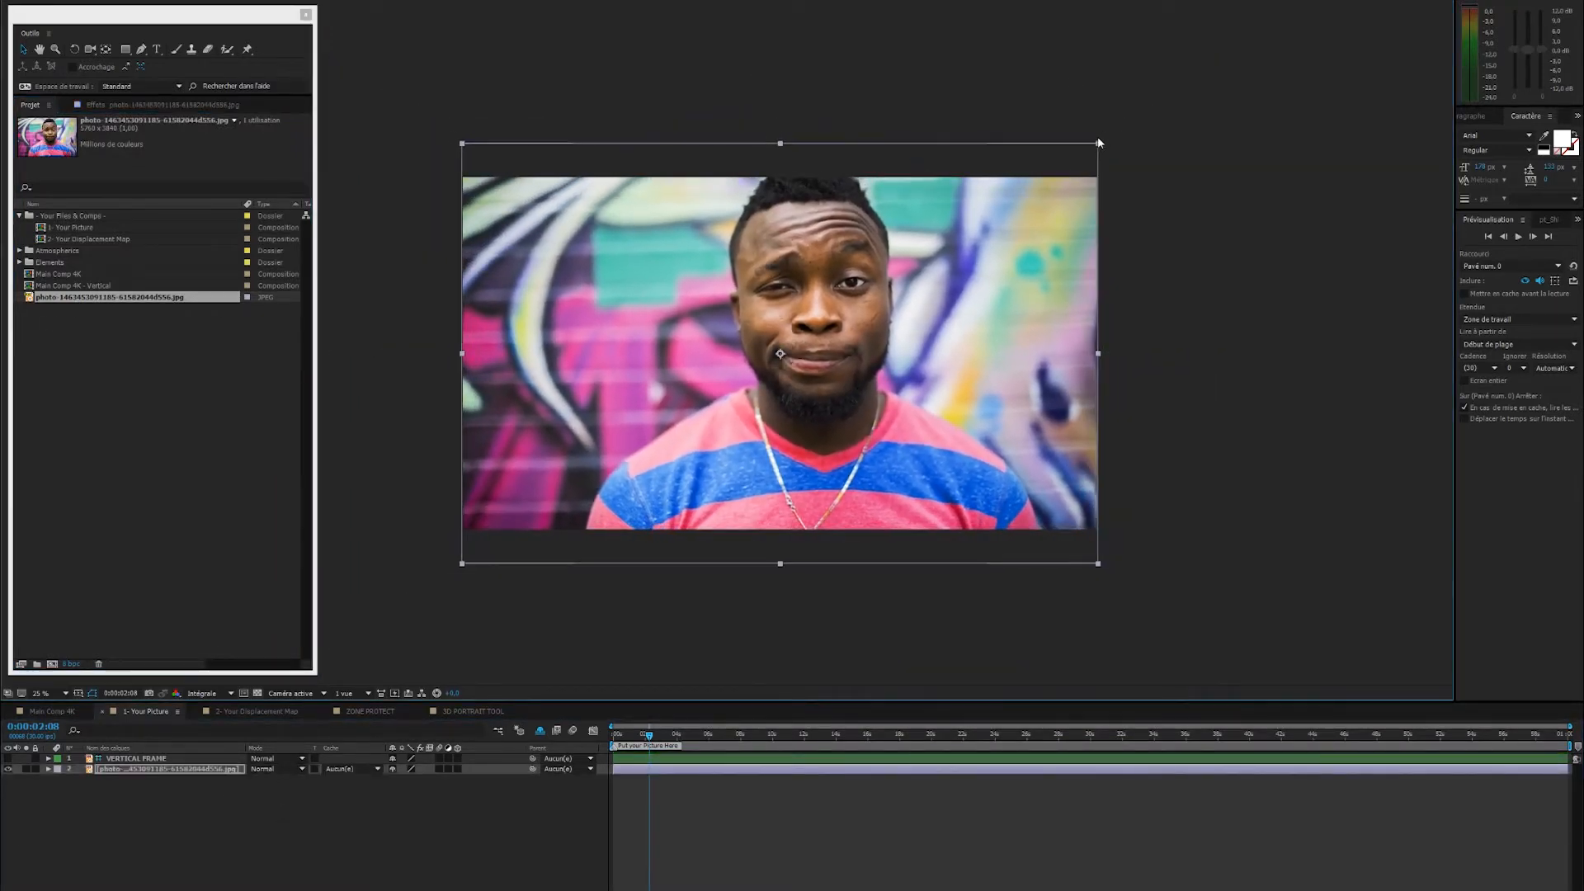
left_click_drag(985, 257, 974, 307)
scroll(775, 395, "up", 2)
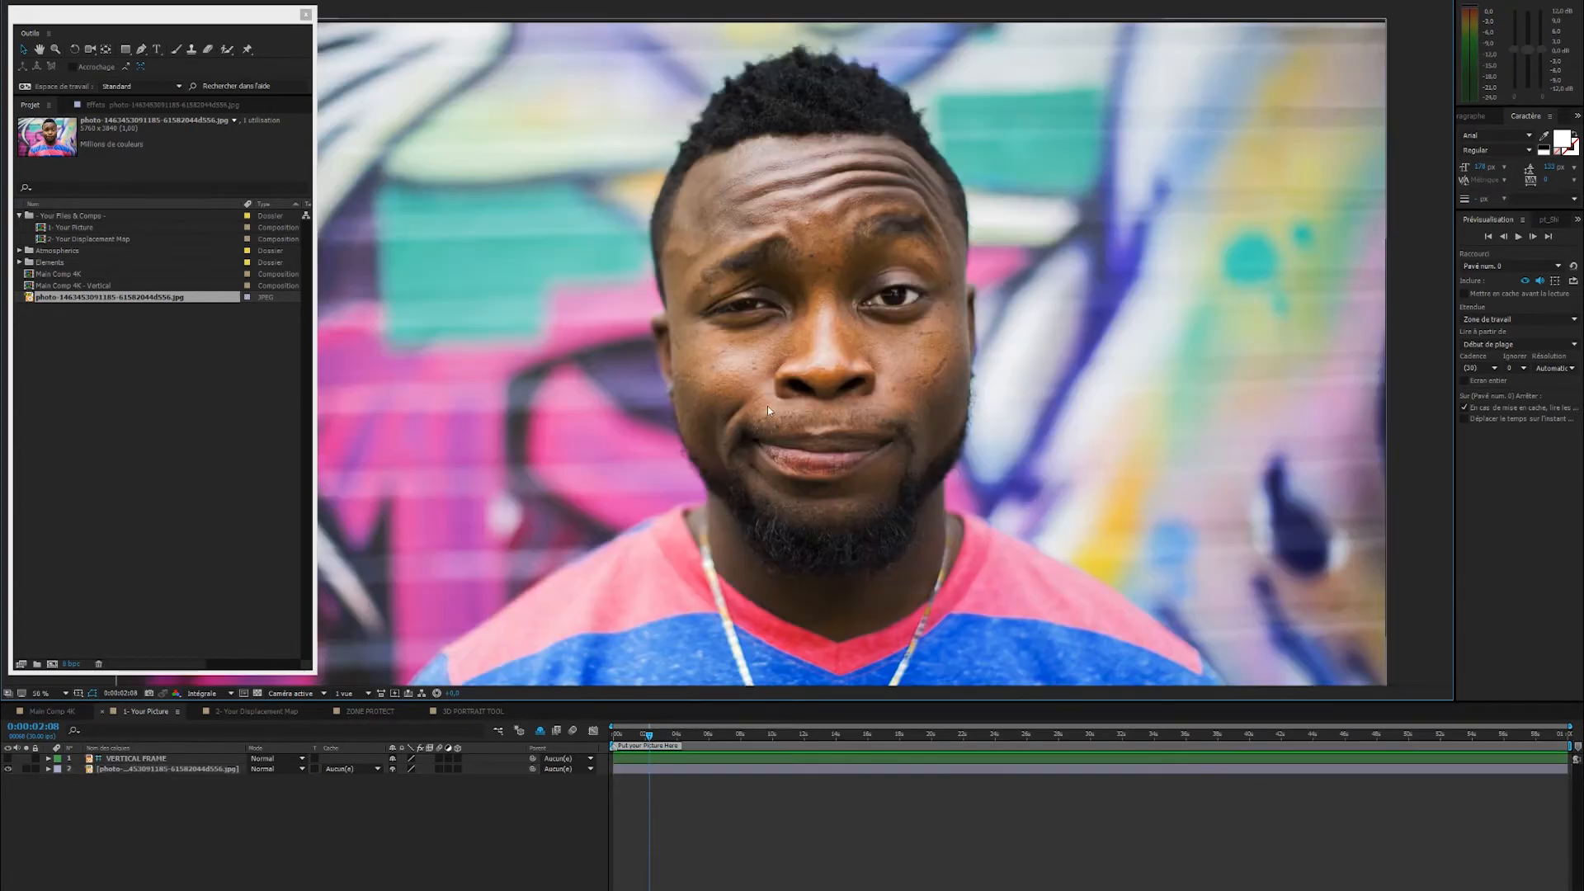
left_click_drag(739, 360, 785, 360)
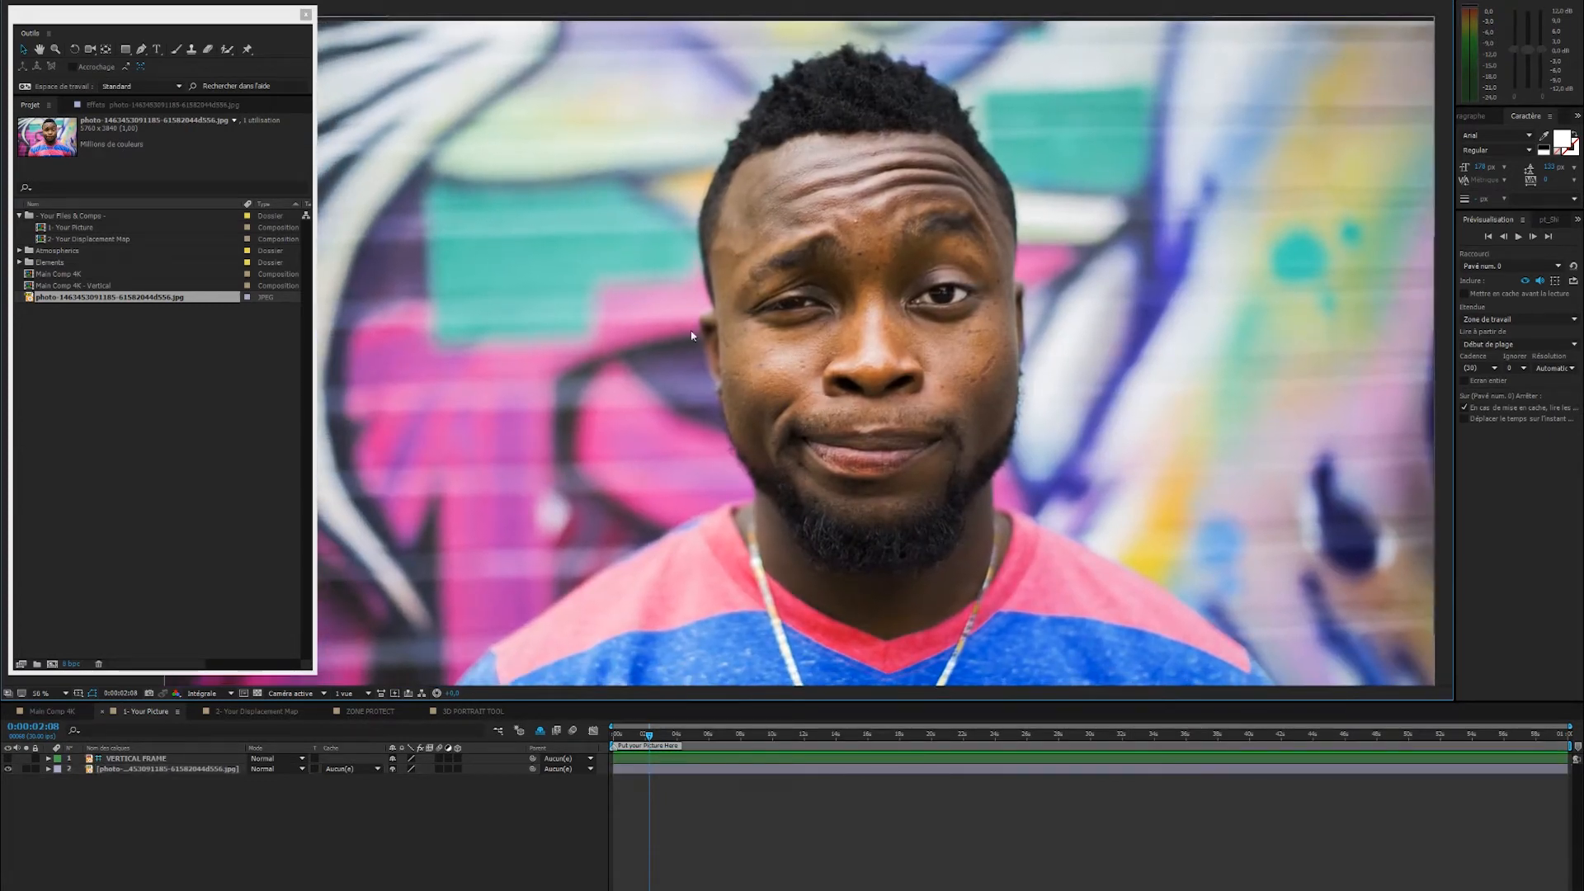
left_click_drag(853, 413, 847, 410)
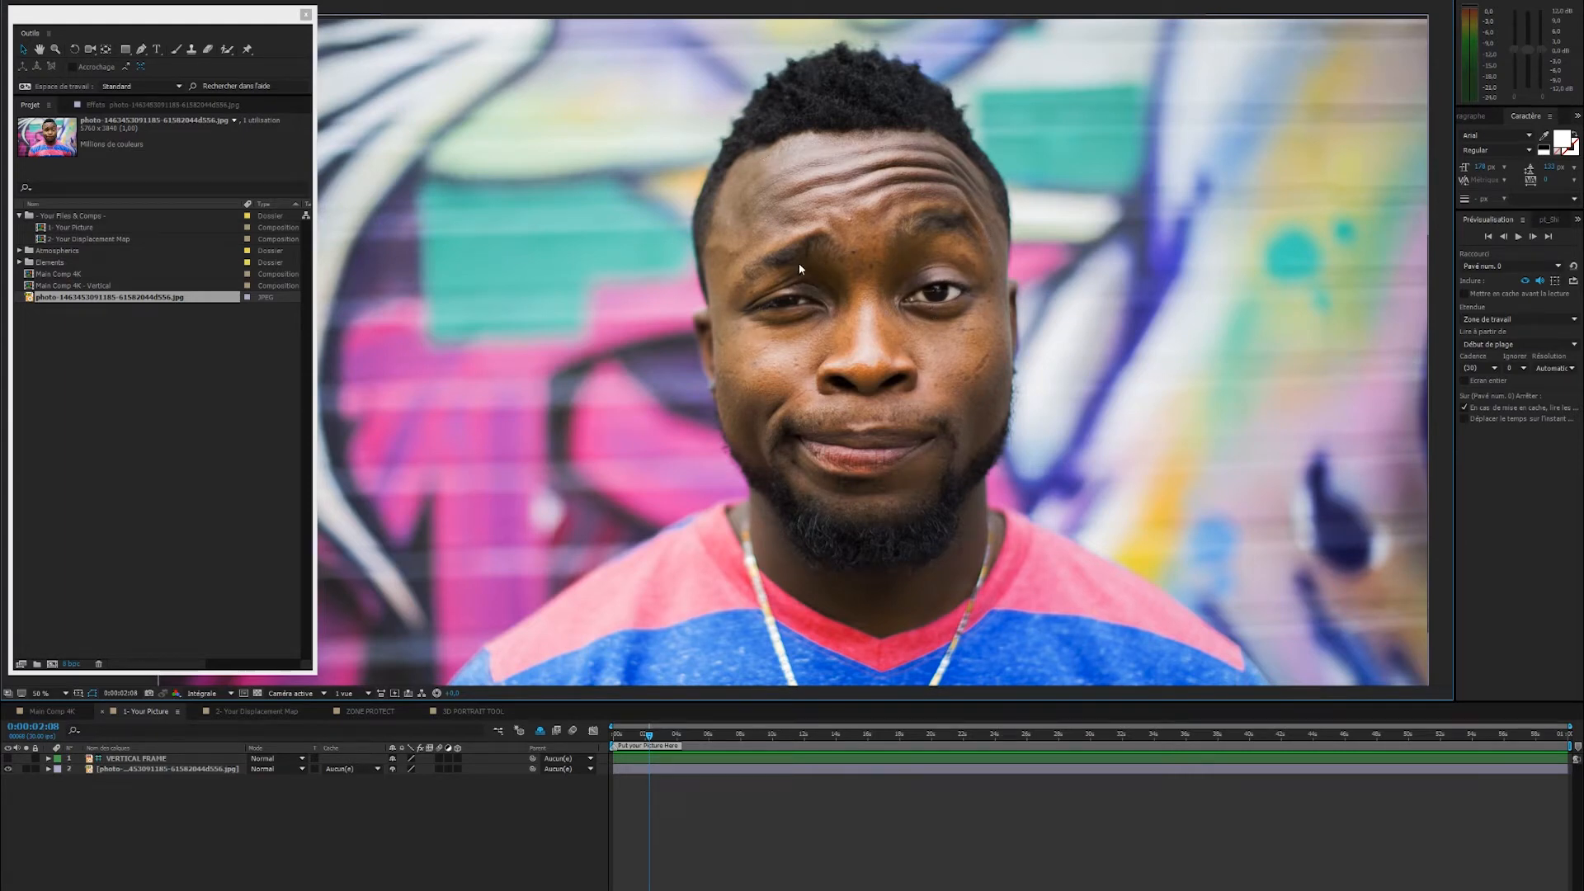
- Open the 3D PORTRAIT TOOL composition from "2- Your Displacement Map", briefly toggling its layer's visibility off and on
left_click(240, 710)
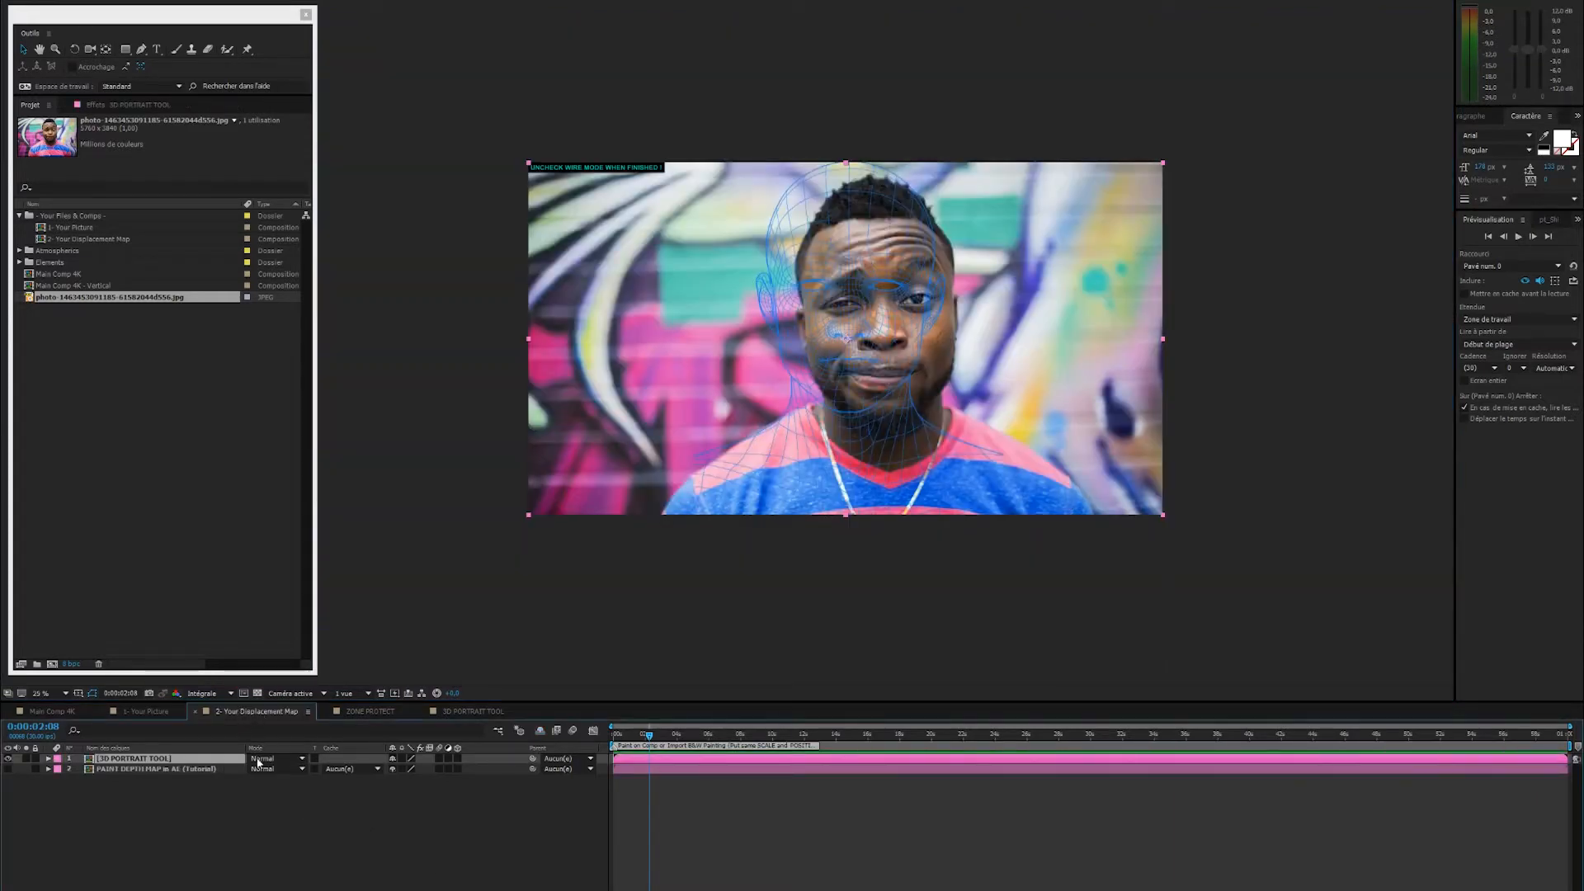
left_click_drag(711, 440, 697, 443)
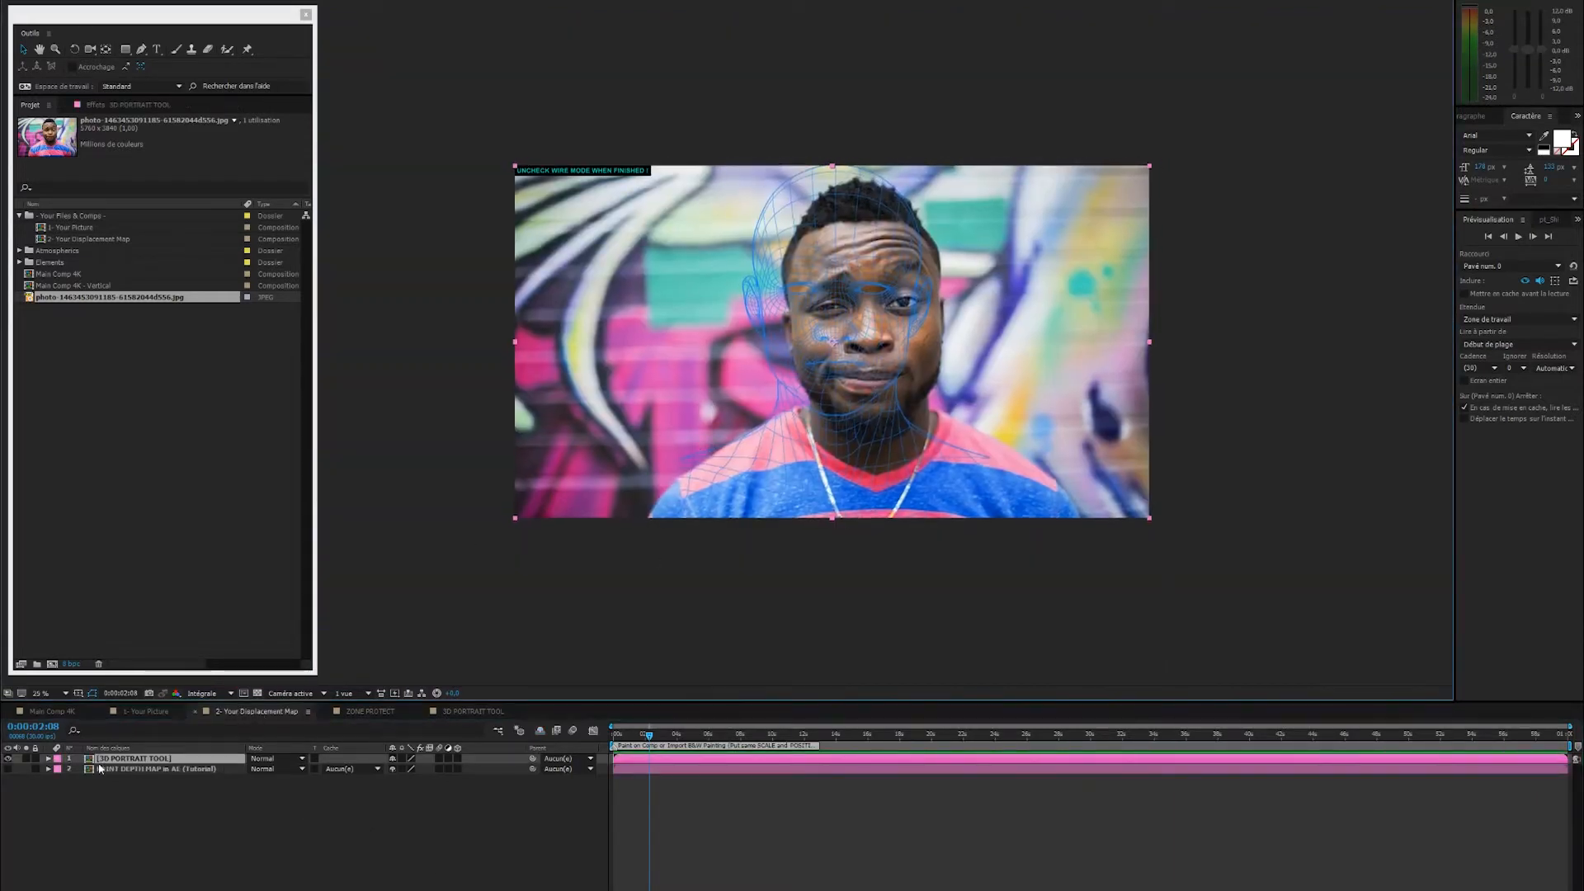
left_click(9, 758)
left_click(8, 758)
double_click(161, 760)
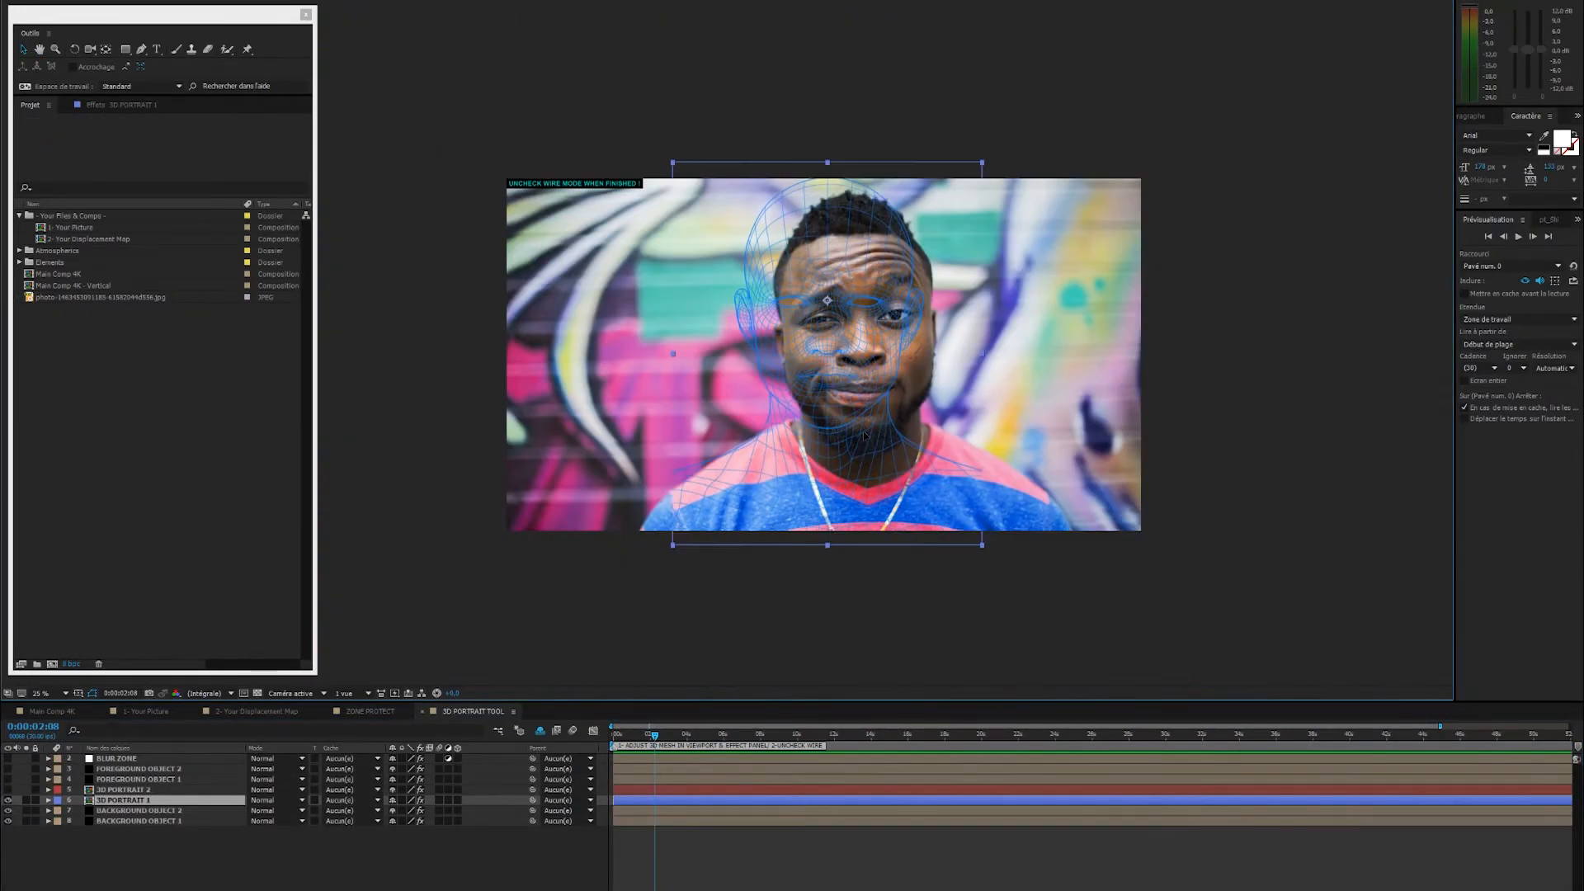
- Move the 3D head mesh over the man's face and fine-tune SELECT 3D ANGLE to about 50 so it faces the front
mouse_move(864, 435)
left_mouse_down()
mouse_move(701, 413)
mouse_move(815, 380)
mouse_move(1044, 412)
mouse_move(928, 468)
mouse_move(724, 440)
mouse_move(863, 413)
left_mouse_up()
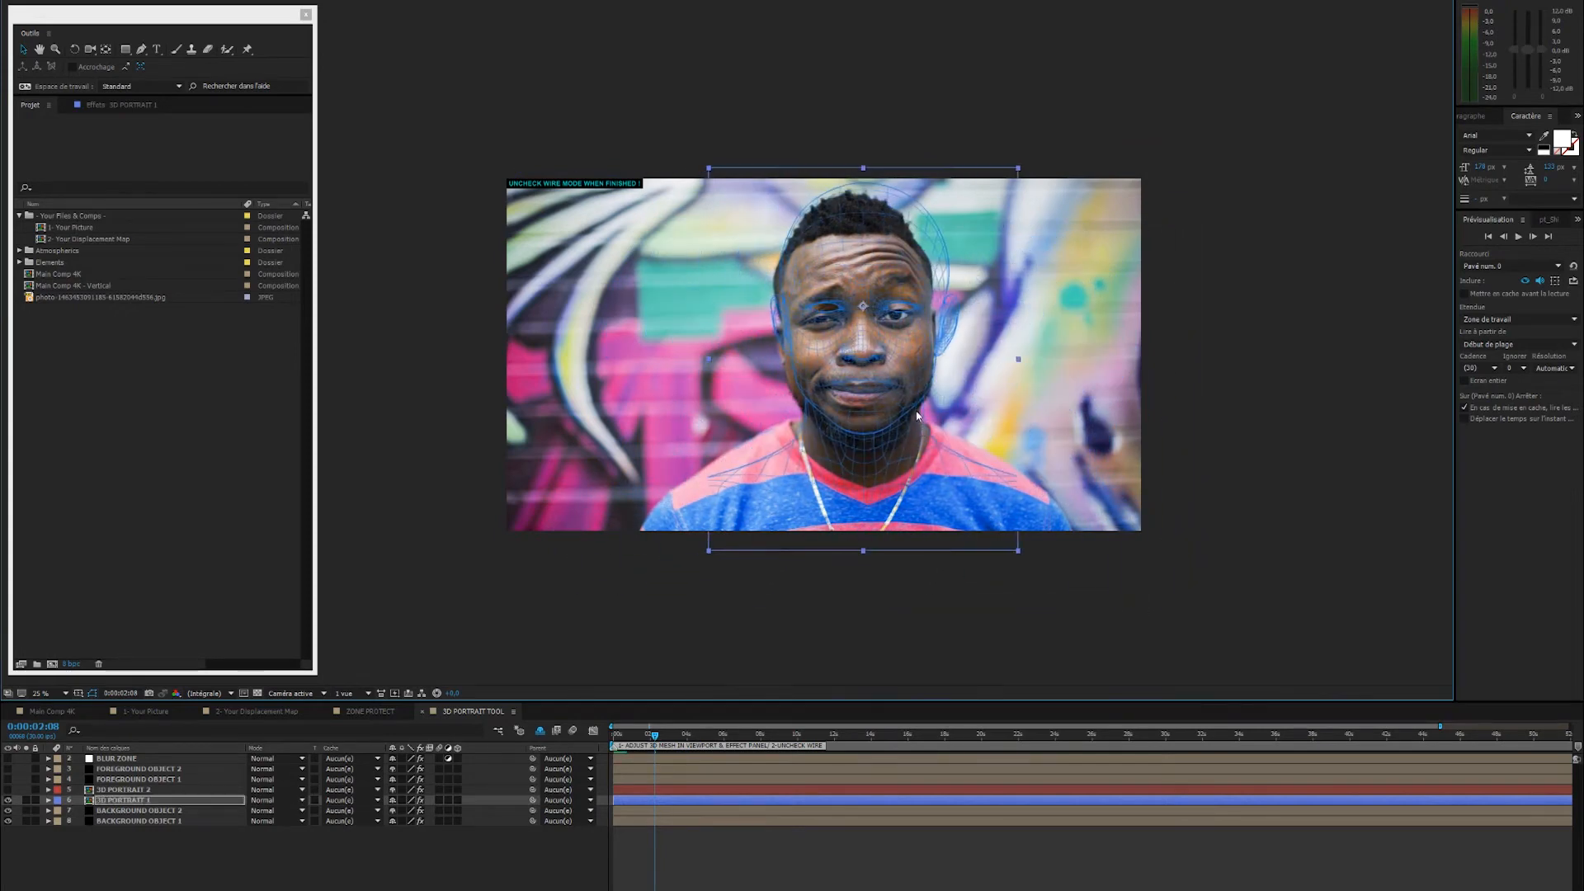
scroll(982, 321, "up", 2)
left_click_drag(981, 321, 648, 355)
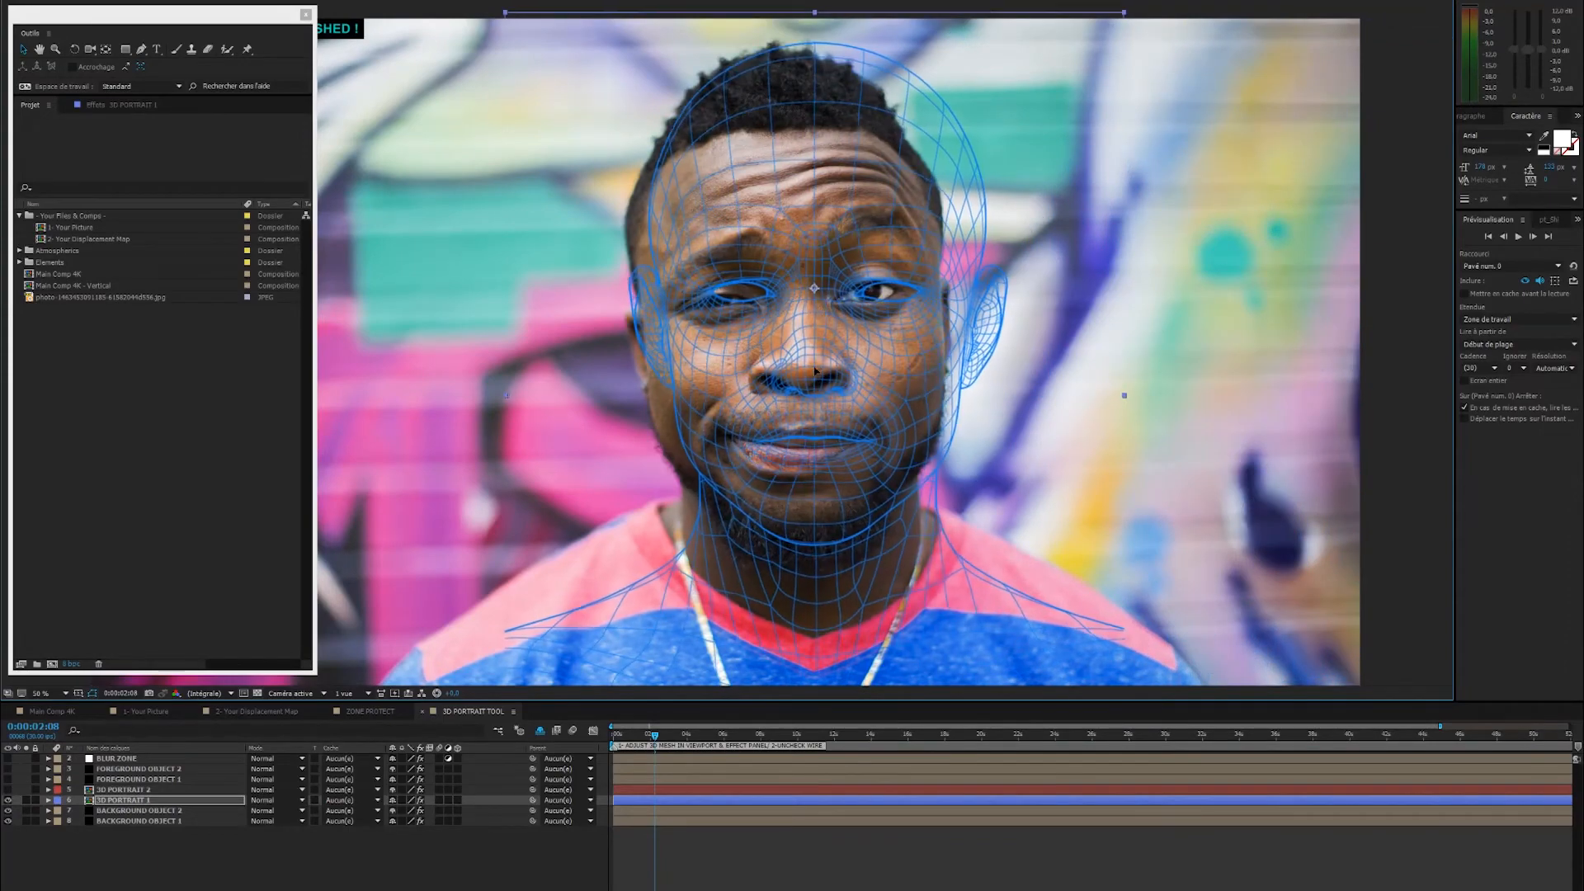
left_click(107, 106)
mouse_move(168, 200)
left_mouse_down()
mouse_move(145, 201)
mouse_move(191, 199)
mouse_move(152, 206)
mouse_move(168, 205)
left_mouse_up()
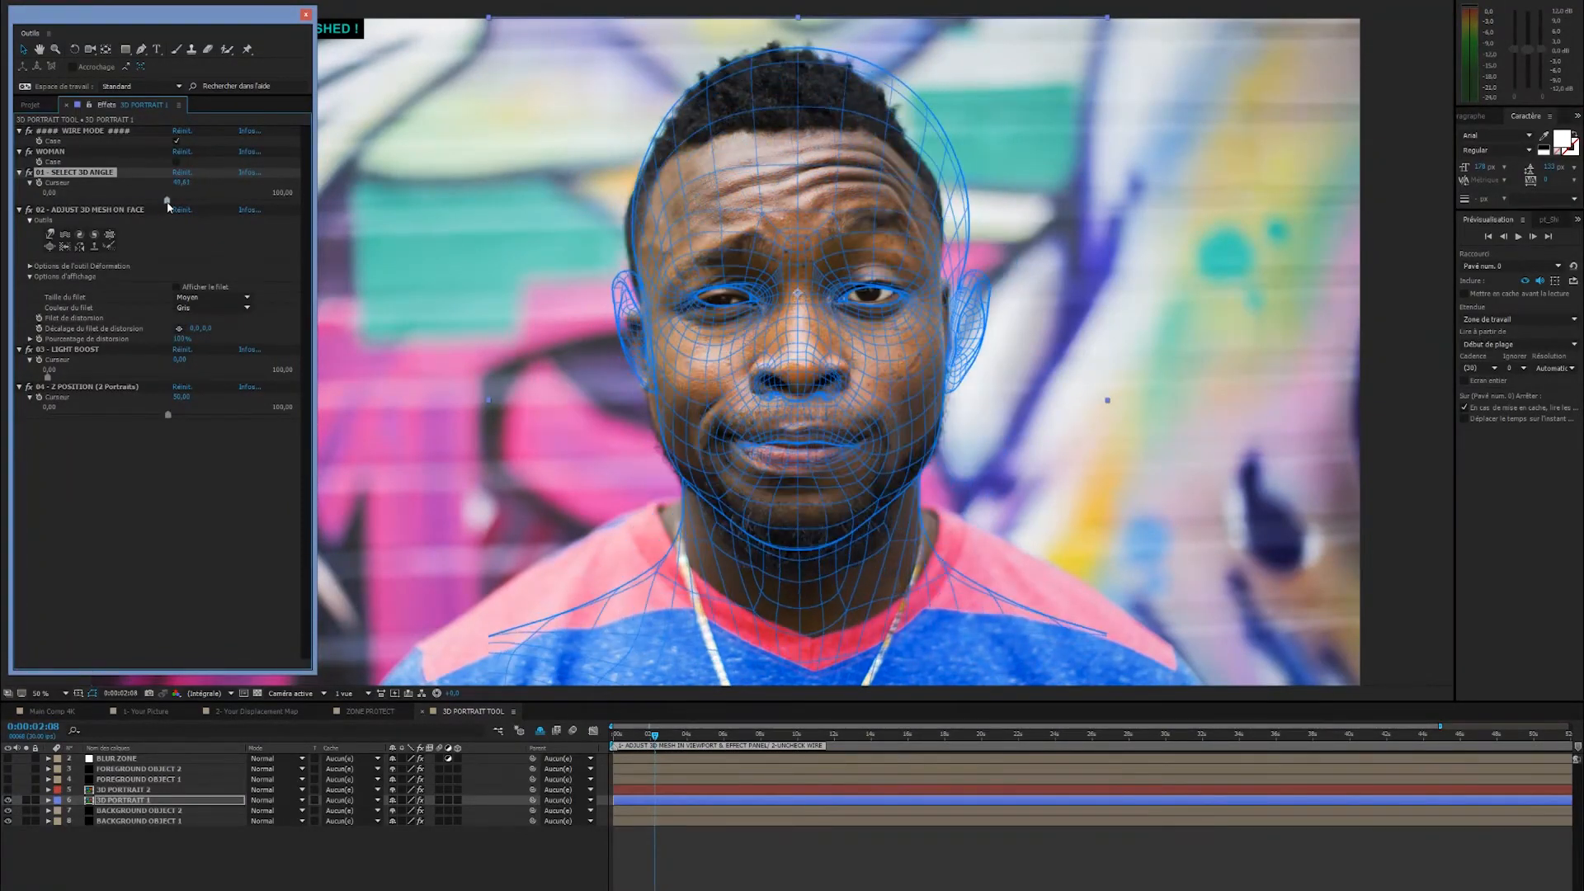
left_click_drag(838, 286, 798, 318)
- Rotate the head mesh slightly counterclockwise to match the tilt of the head in the photo
scroll(923, 260, "up", 1)
scroll(858, 302, "down", 1)
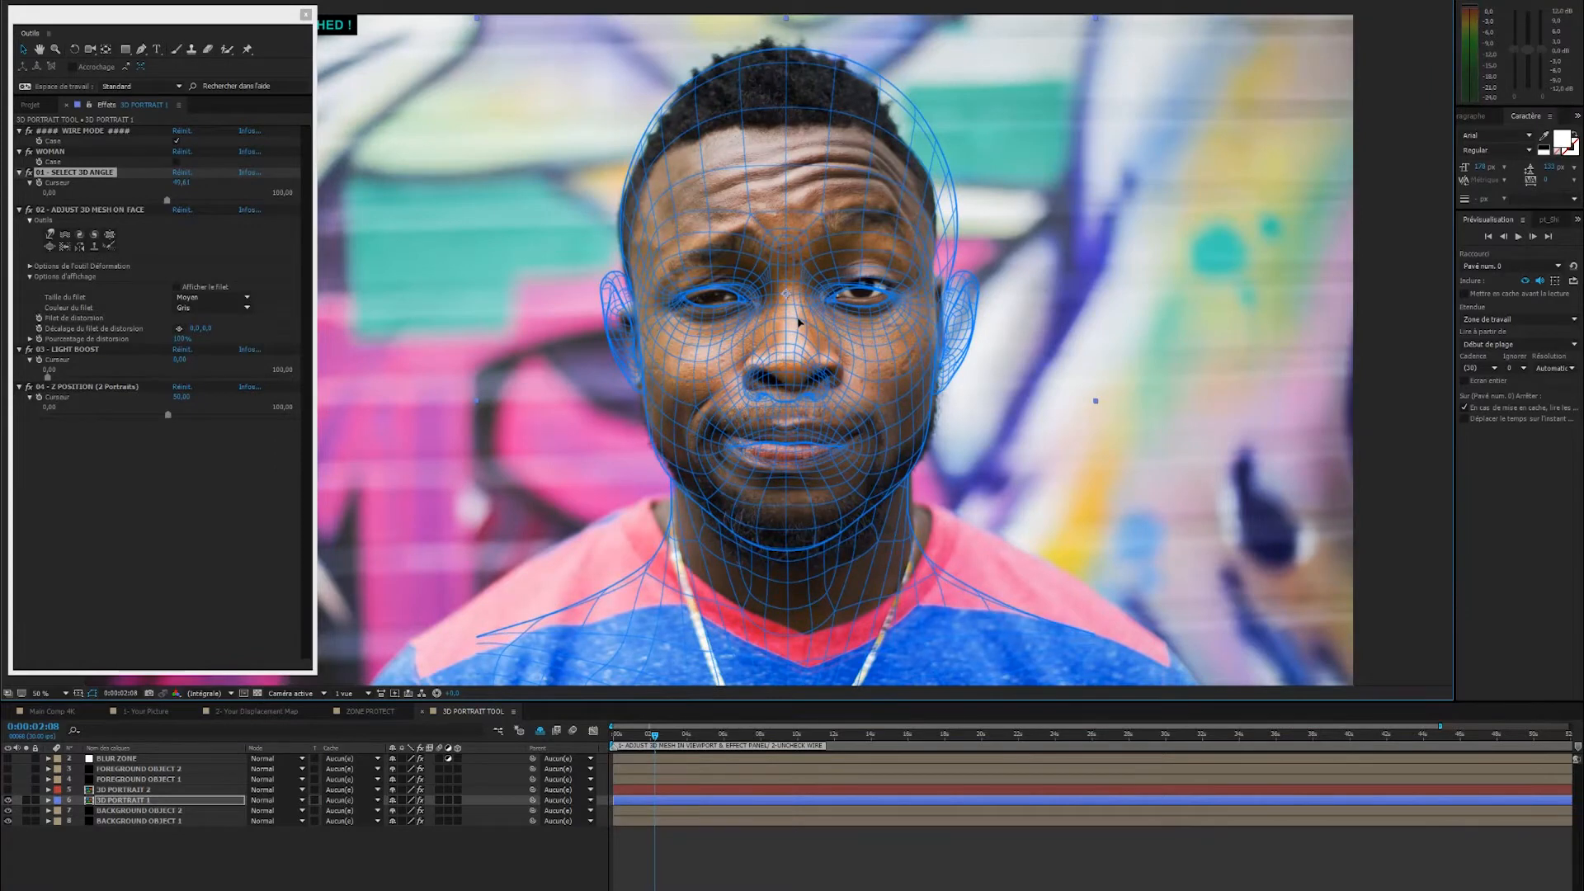
left_click_drag(824, 390, 782, 370)
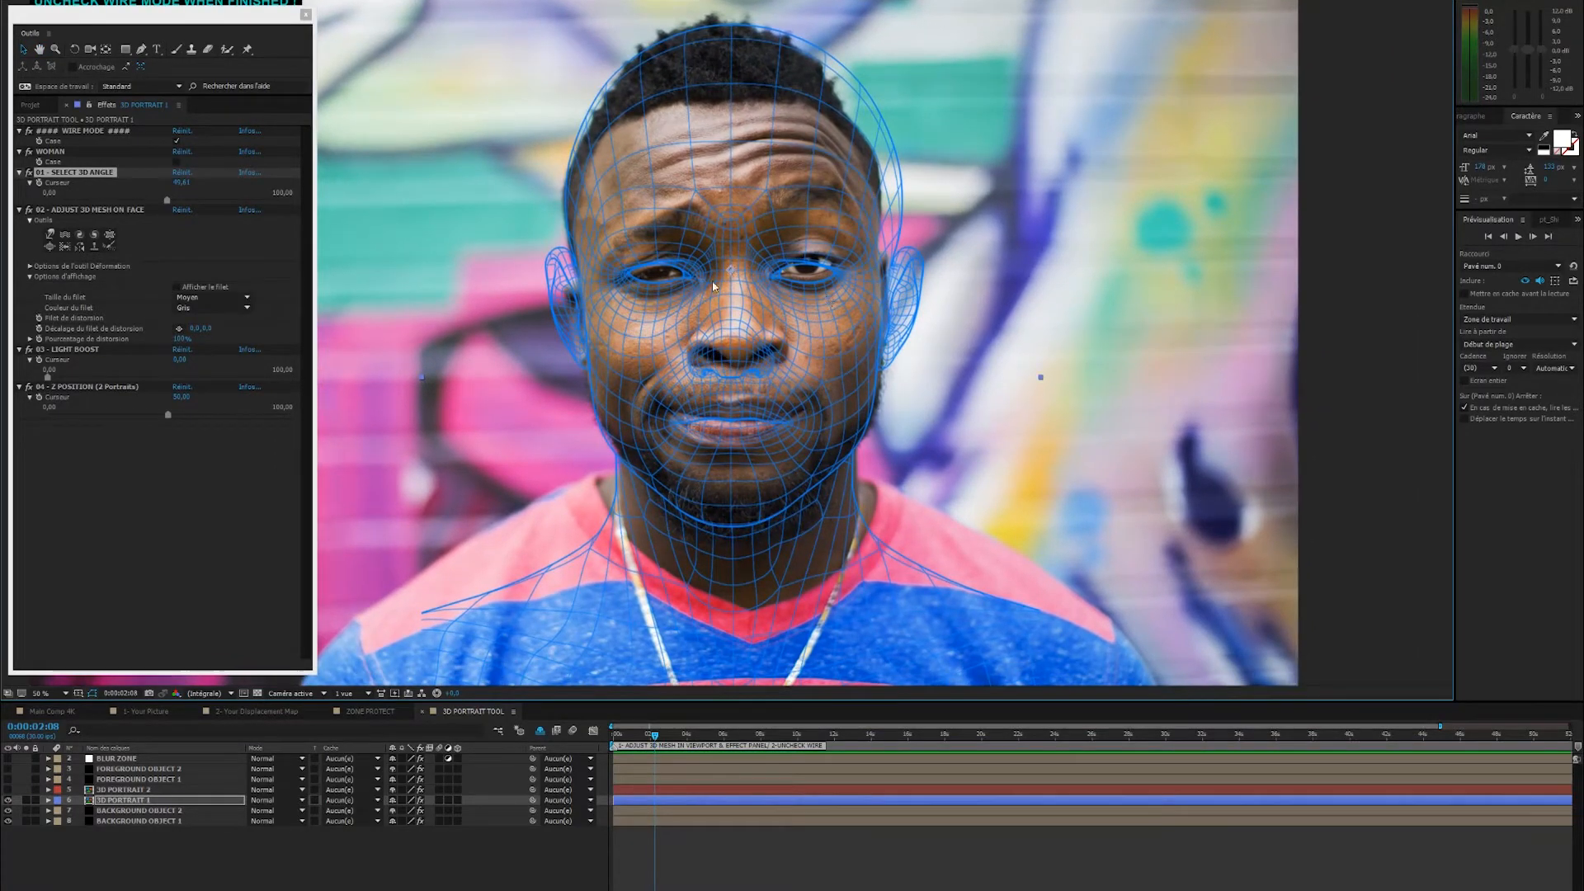
left_click_drag(717, 324, 733, 320)
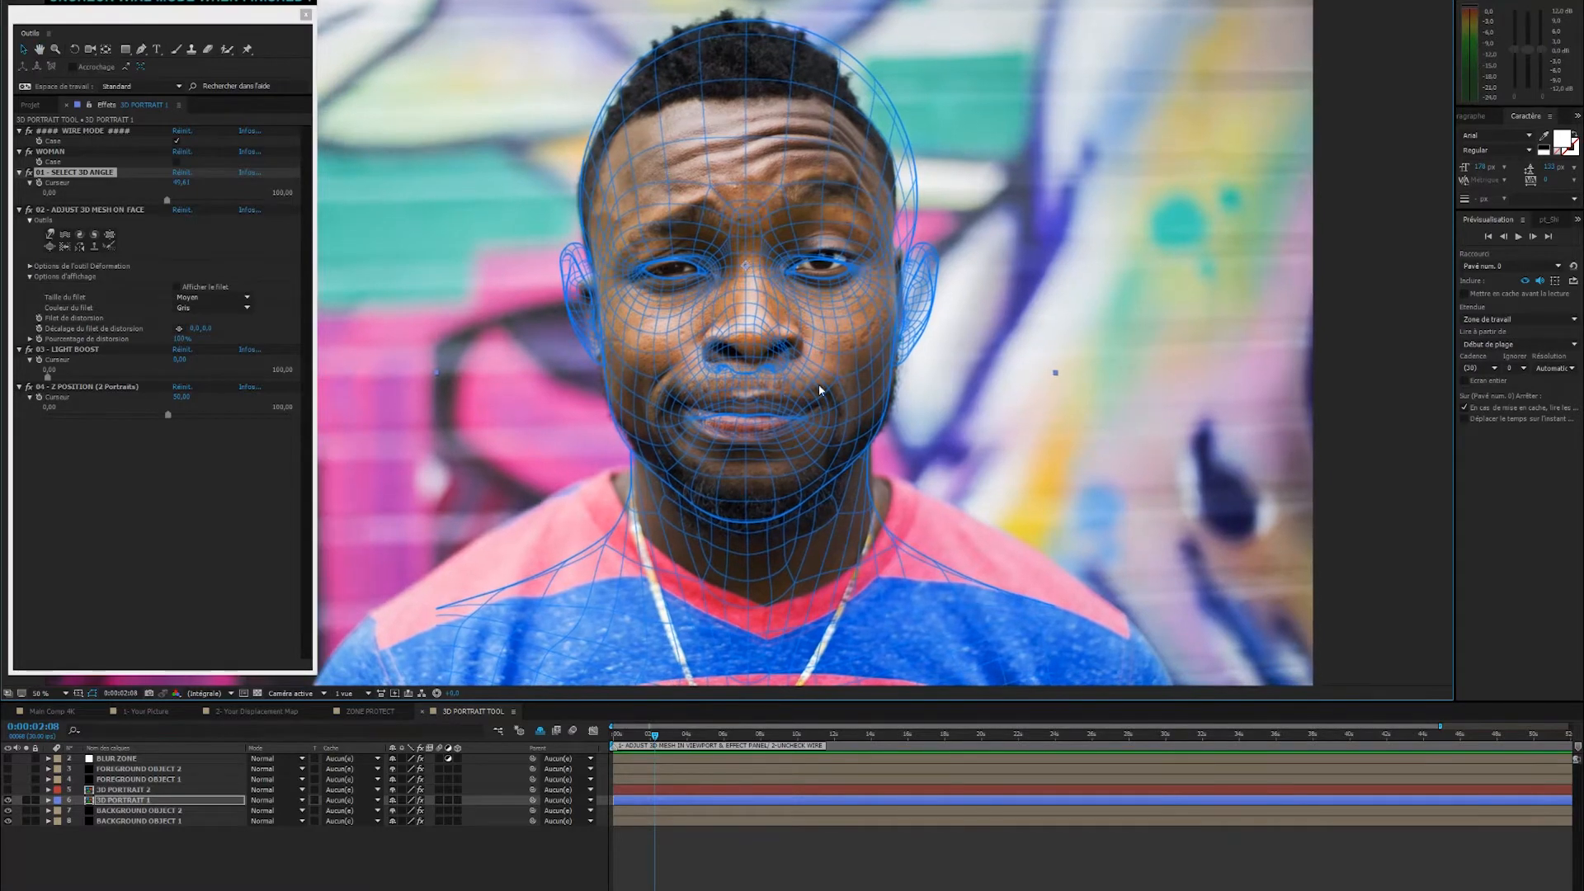
mouse_move(801, 472)
left_mouse_down()
mouse_move(760, 442)
mouse_move(784, 466)
left_mouse_up()
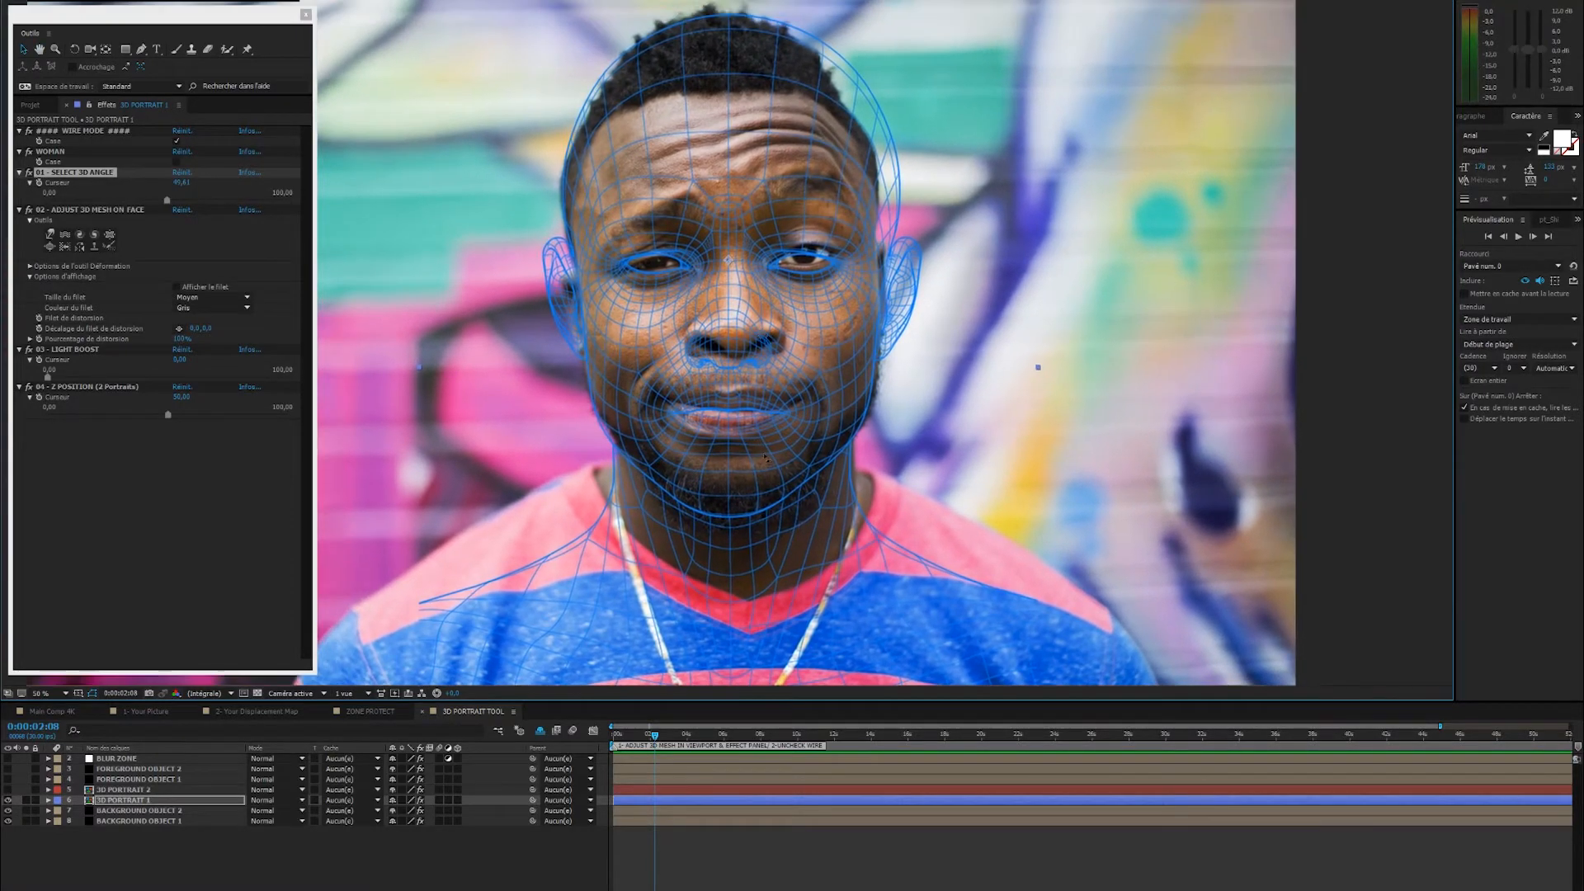
key("w")
left_click_drag(804, 498, 863, 264)
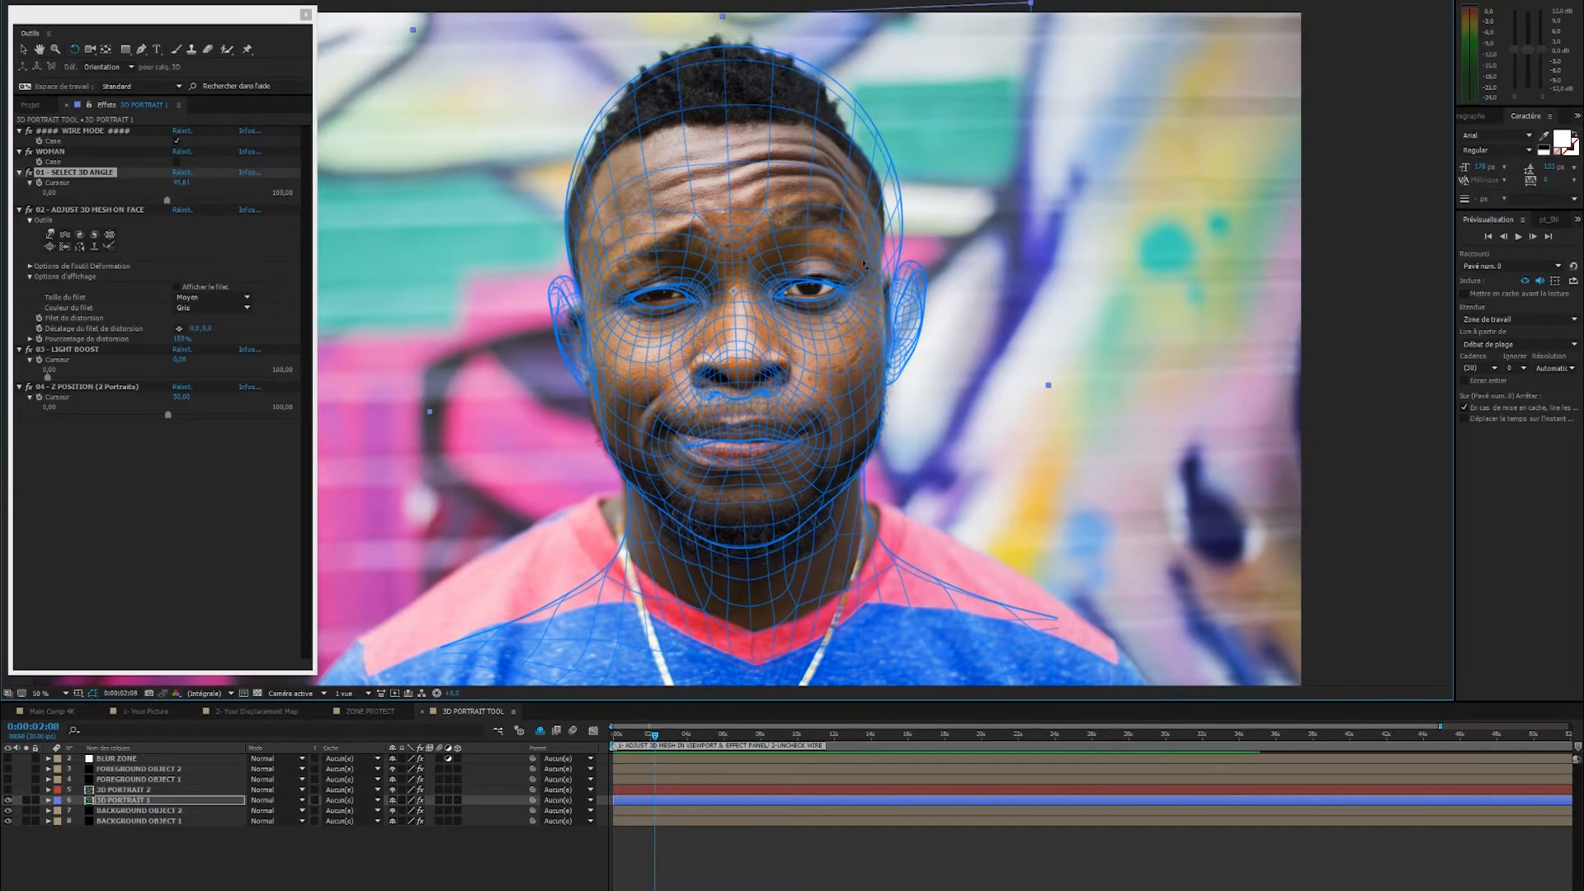
key("v")
- Scale the head mesh slightly to match the size of the face in the photo
scroll(677, 256, "up", 1)
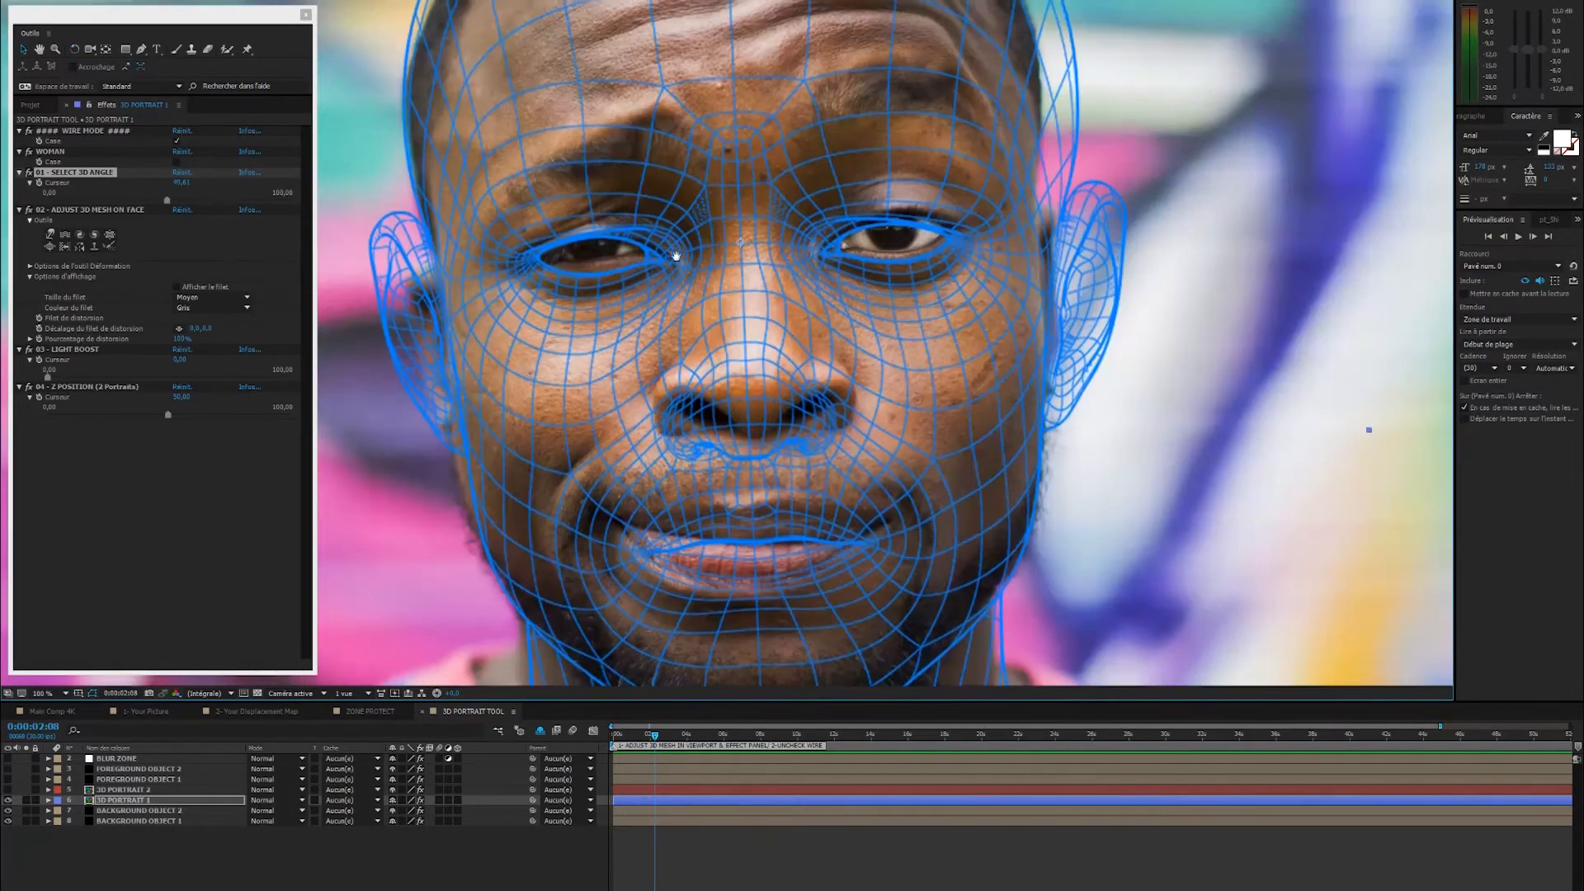
left_click_drag(676, 256, 679, 270)
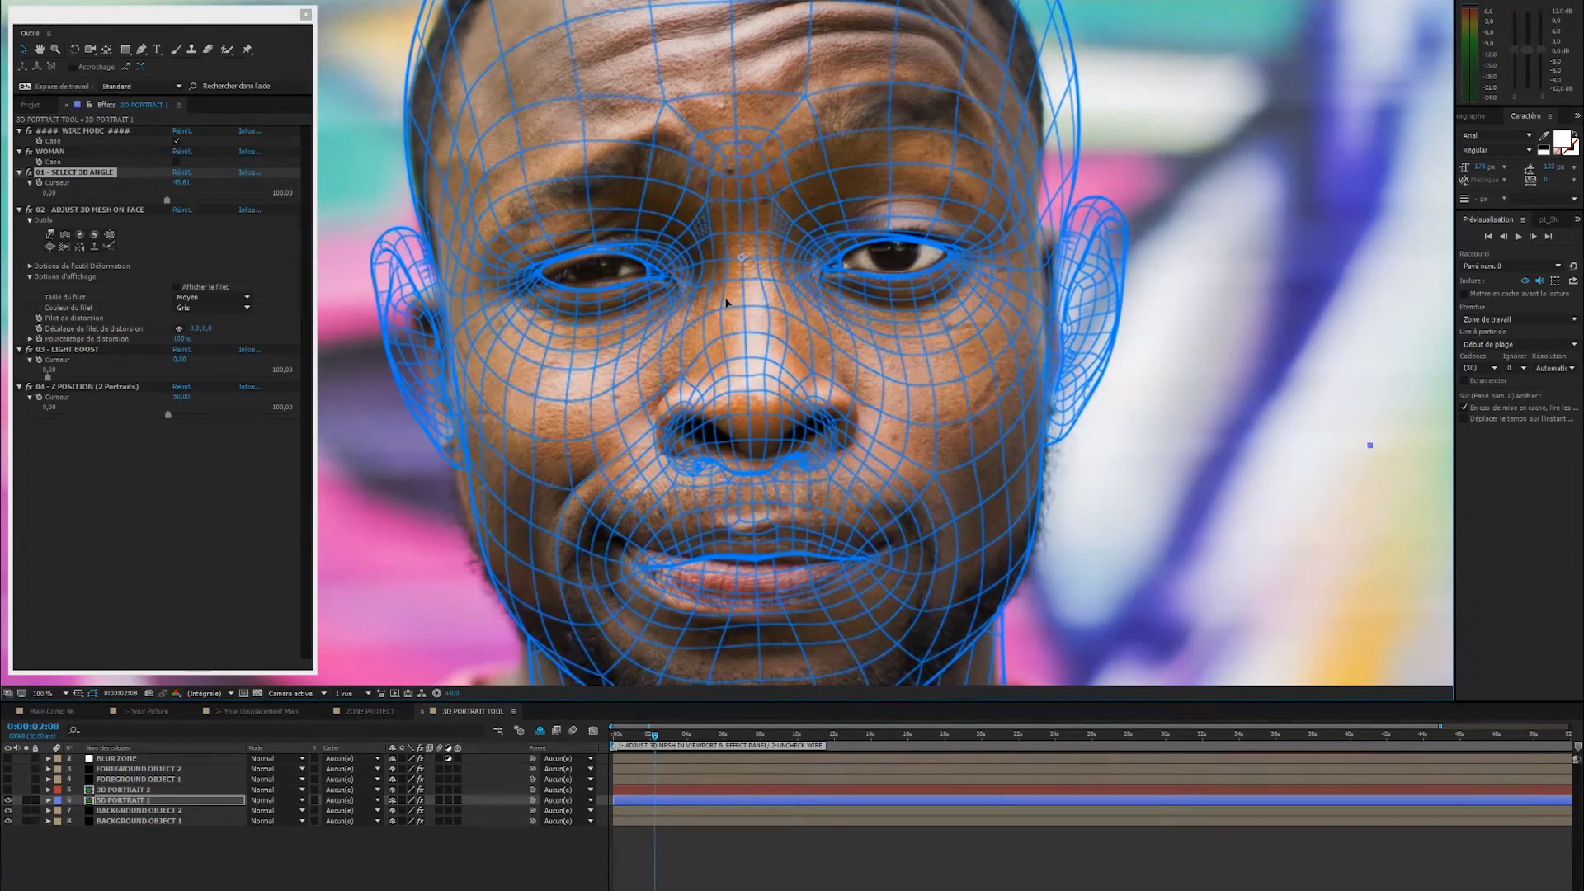
left_click_drag(725, 319, 718, 245)
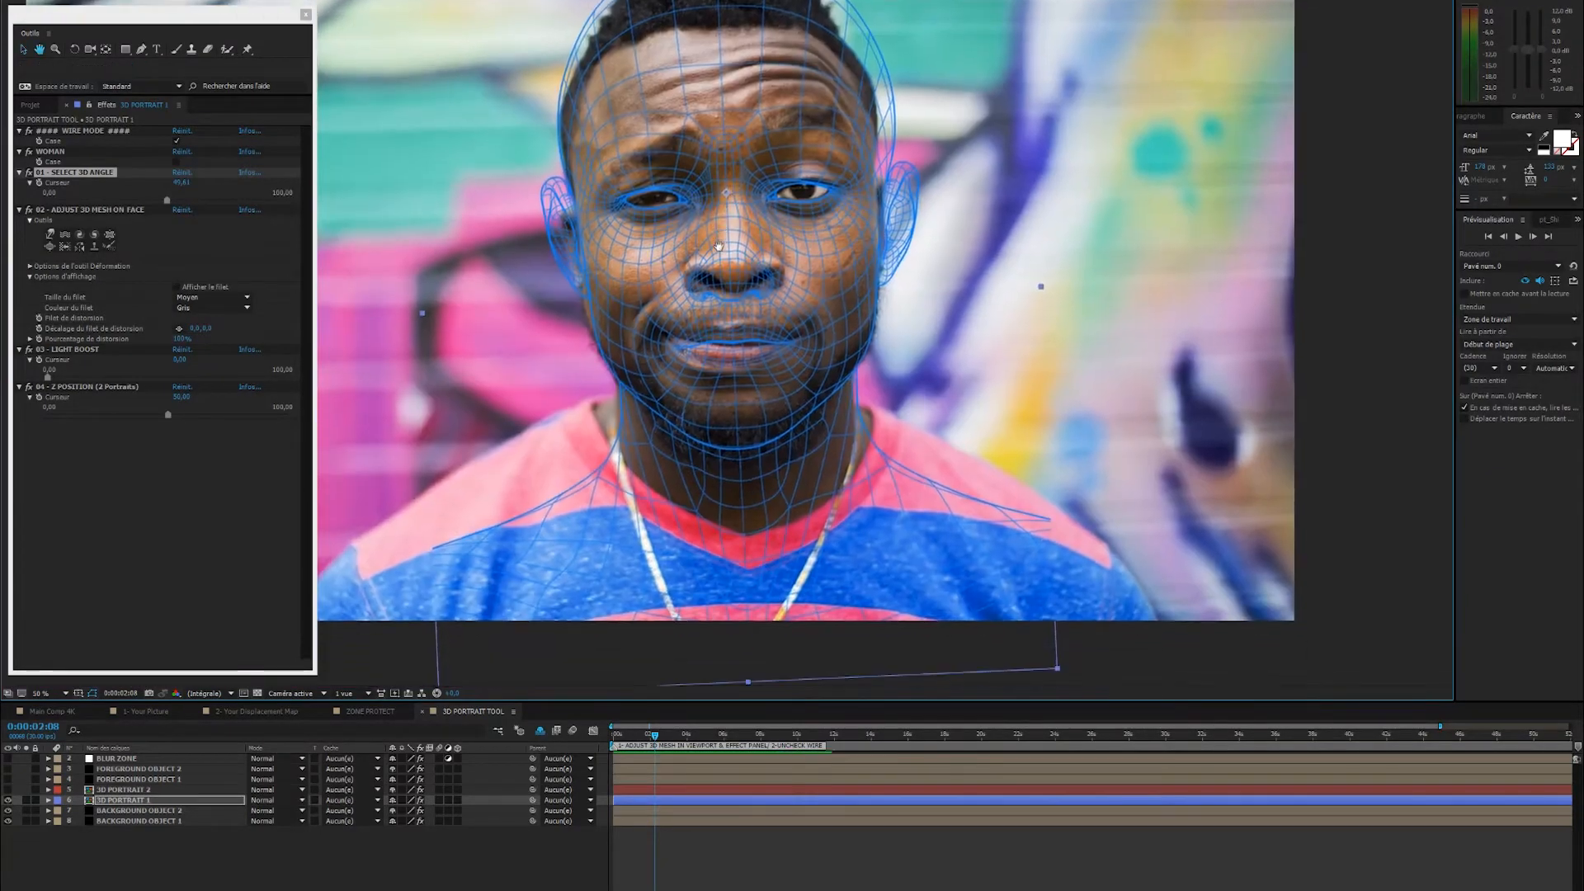
left_click_drag(817, 386, 828, 400)
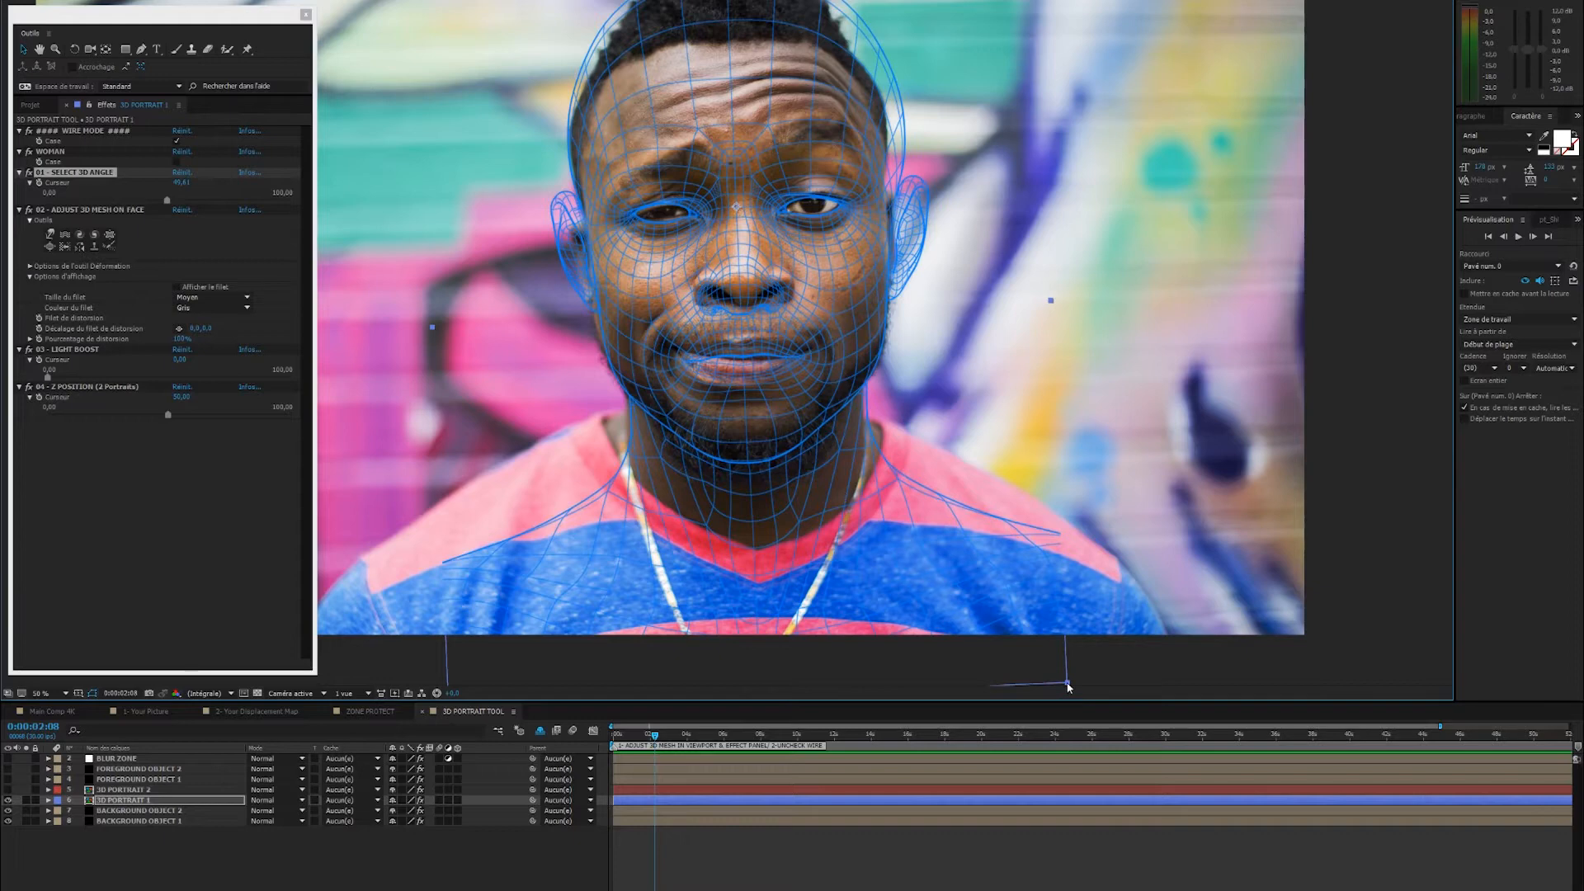
mouse_move(1068, 686)
left_mouse_down()
mouse_move(1064, 661)
mouse_move(1082, 657)
mouse_move(1073, 673)
left_mouse_up()
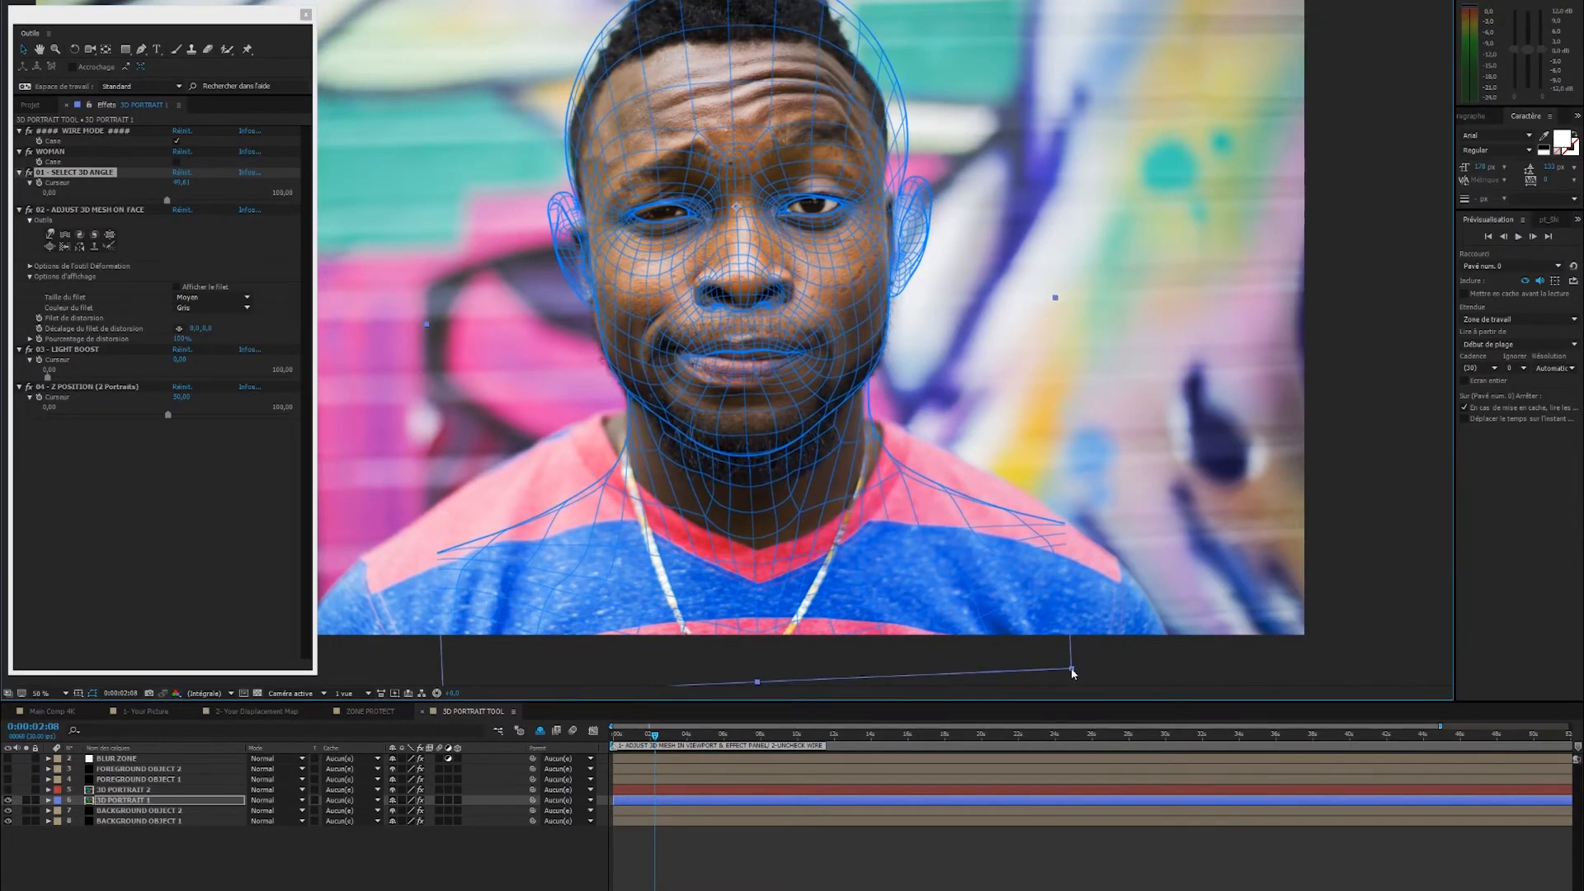
left_click_drag(924, 527, 925, 537)
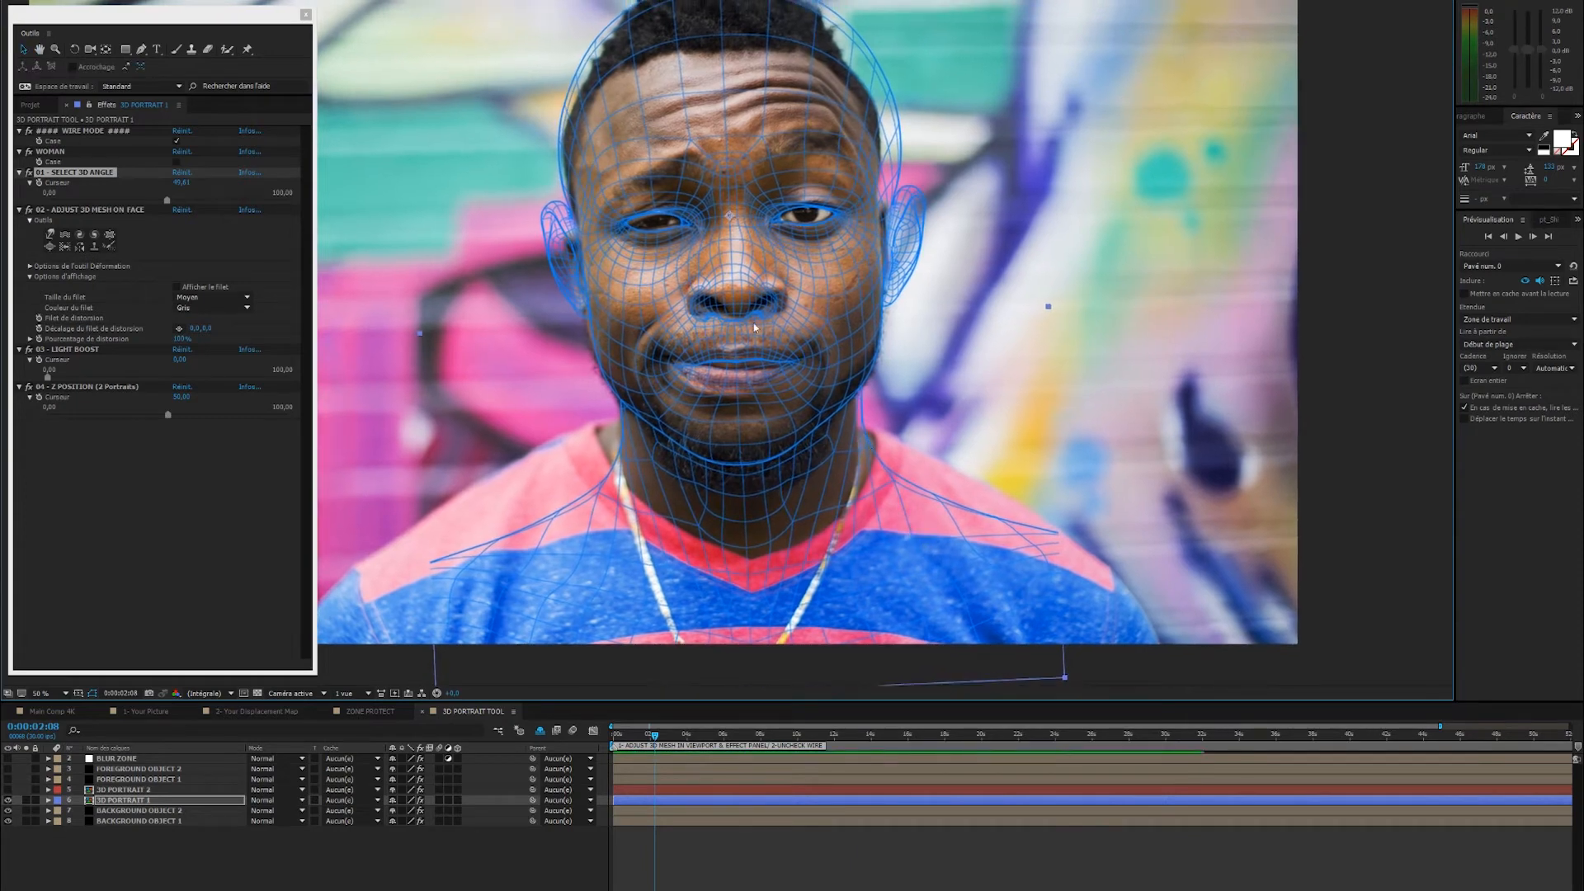
left_click_drag(754, 328, 803, 298)
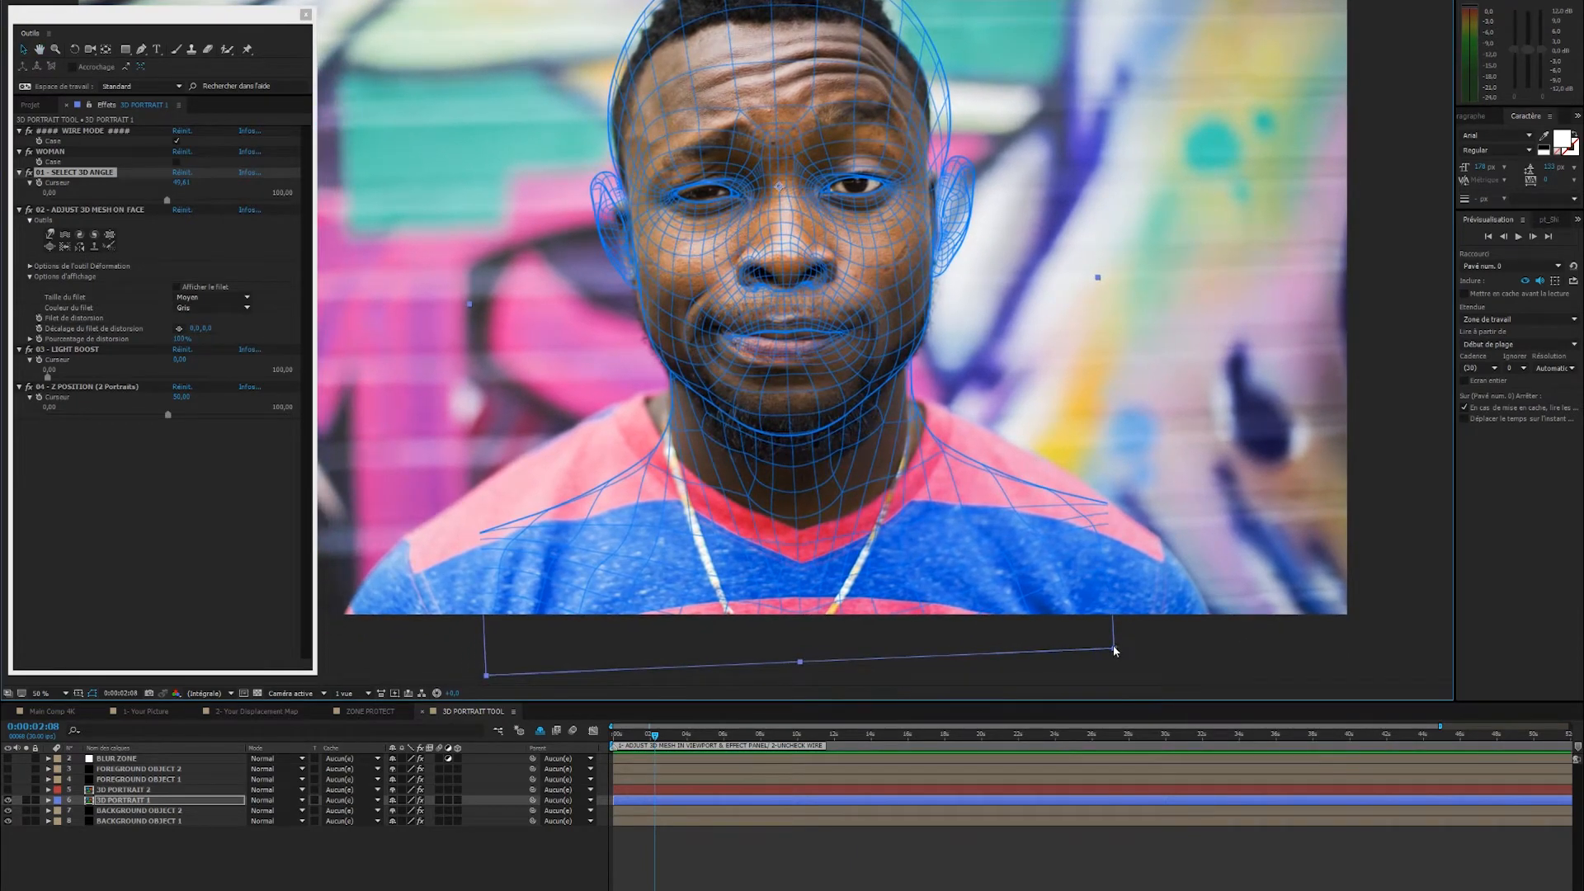
left_click_drag(1114, 650, 1109, 656)
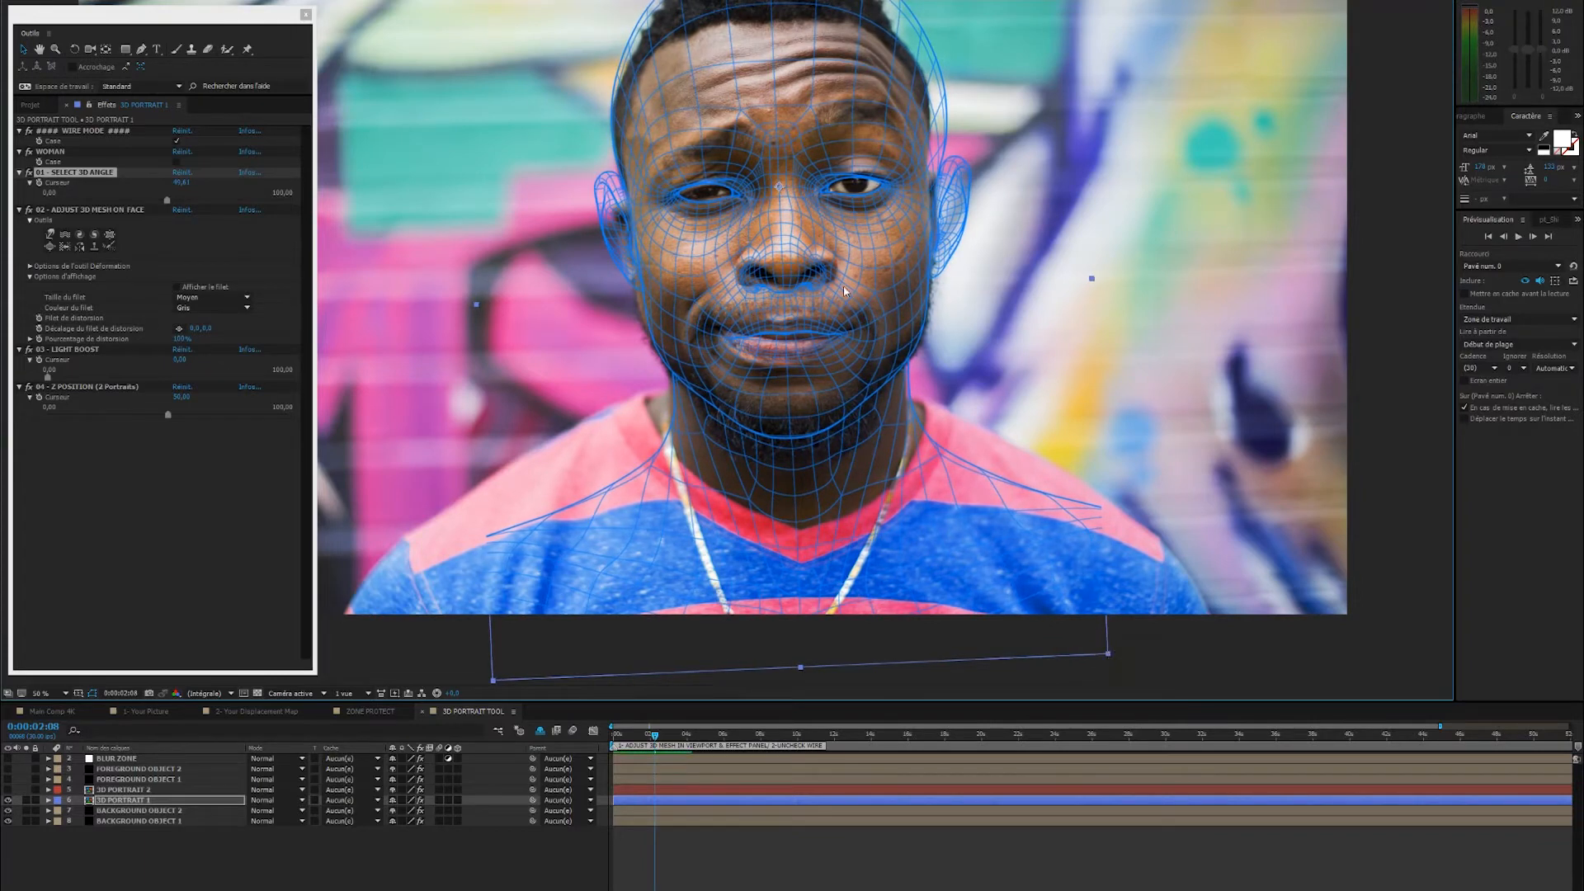
- Using the Warp tool of the 02 - ADJUST 3D MESH ON FACE effect, push the mesh's right-hand ear and skull edge inward onto the head's outline
left_click_drag(750, 205, 808, 274)
left_click(105, 288)
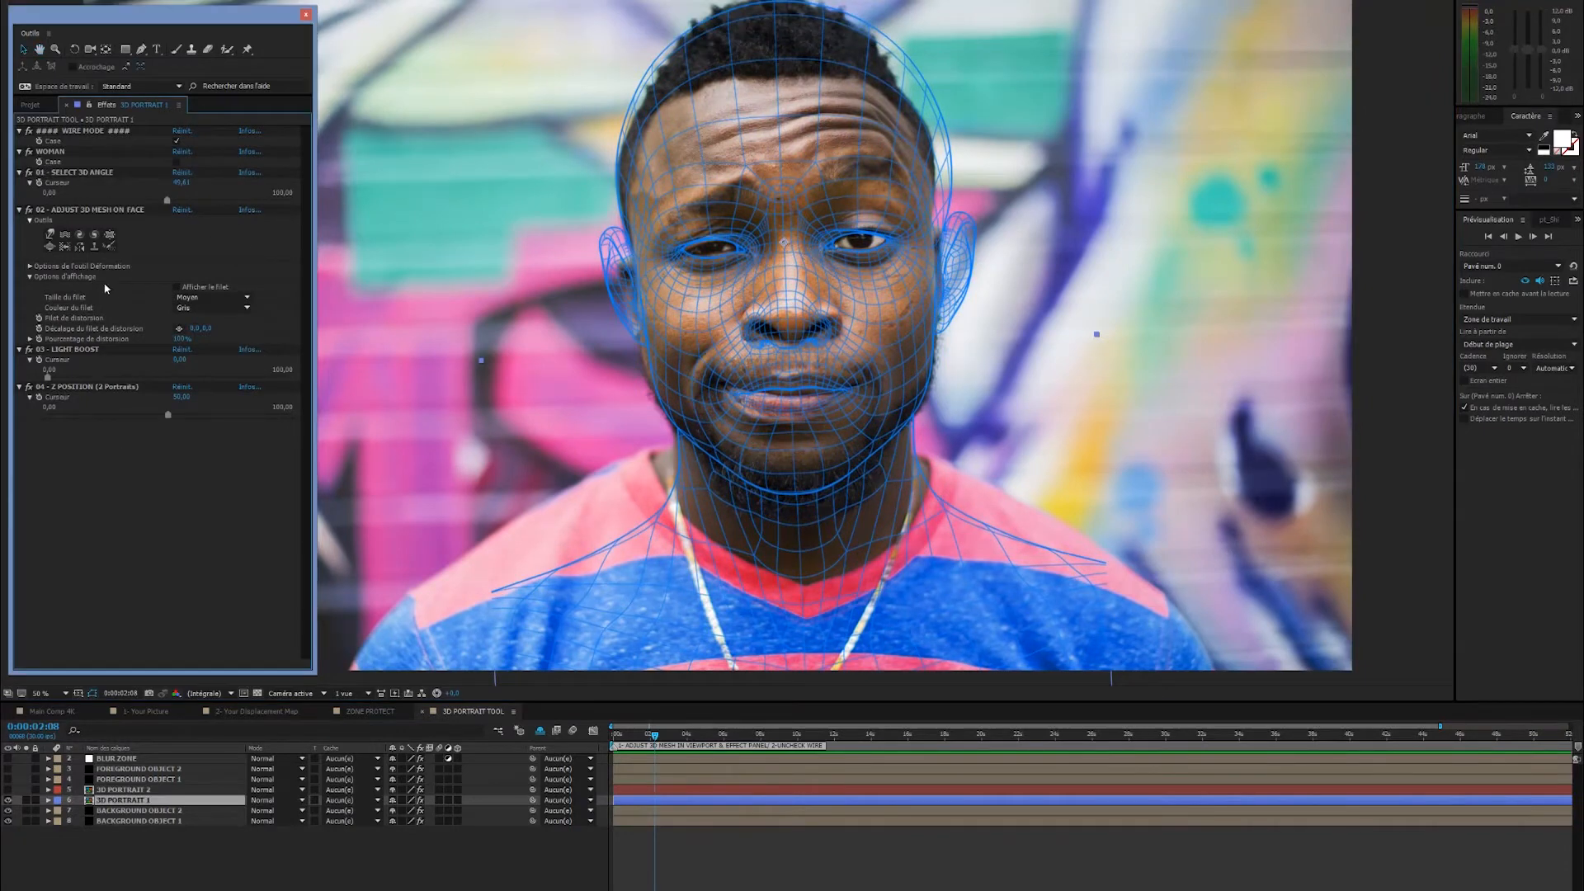
left_click(76, 211)
left_click_drag(747, 167, 711, 154)
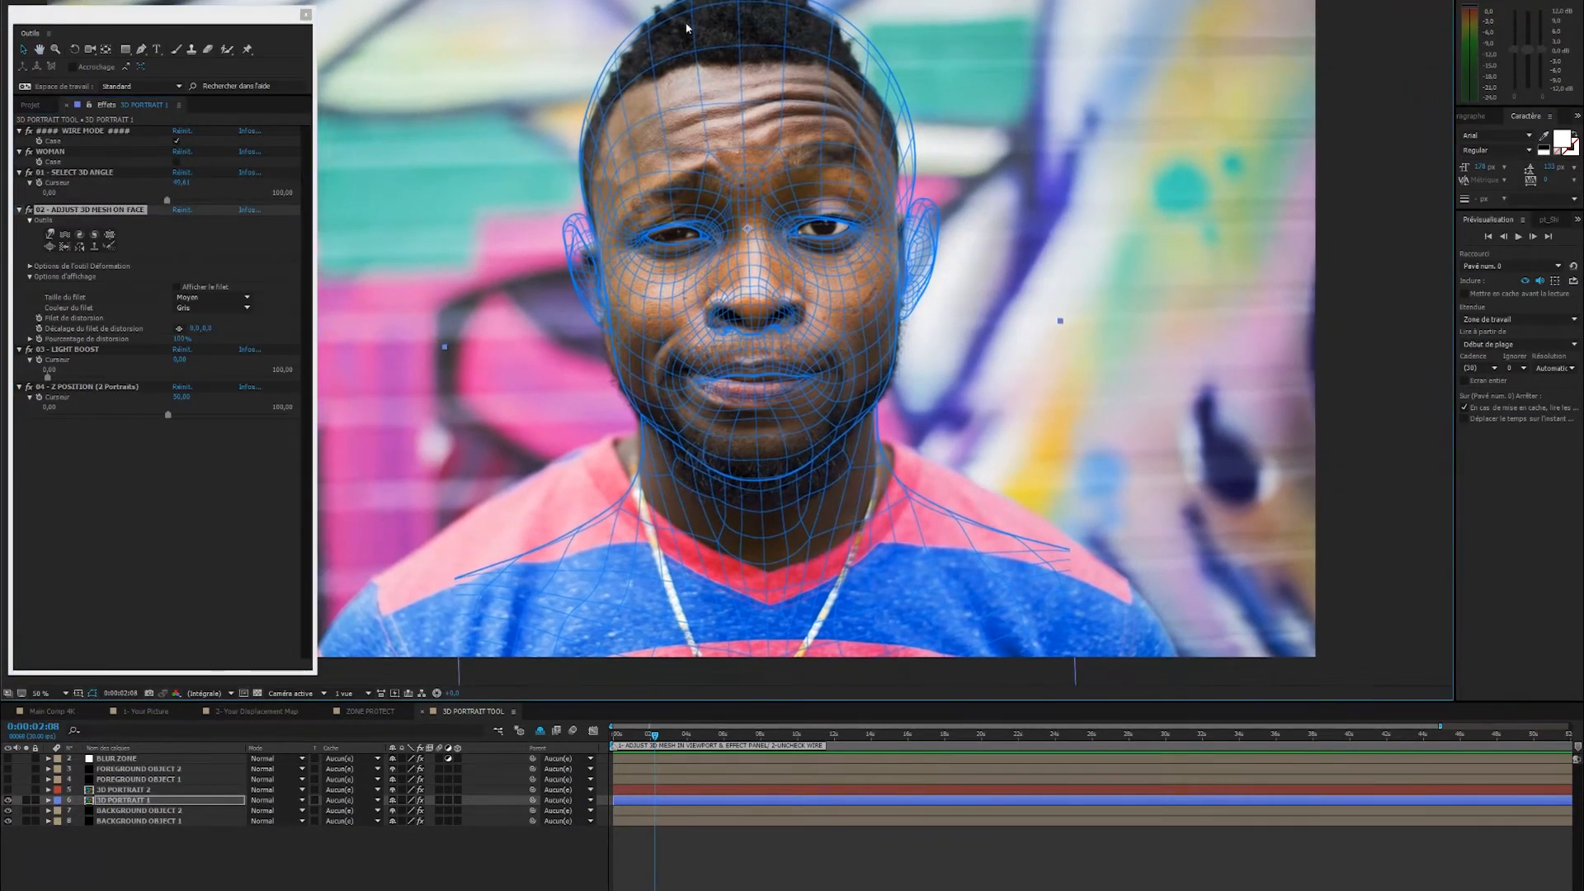
left_click(49, 242)
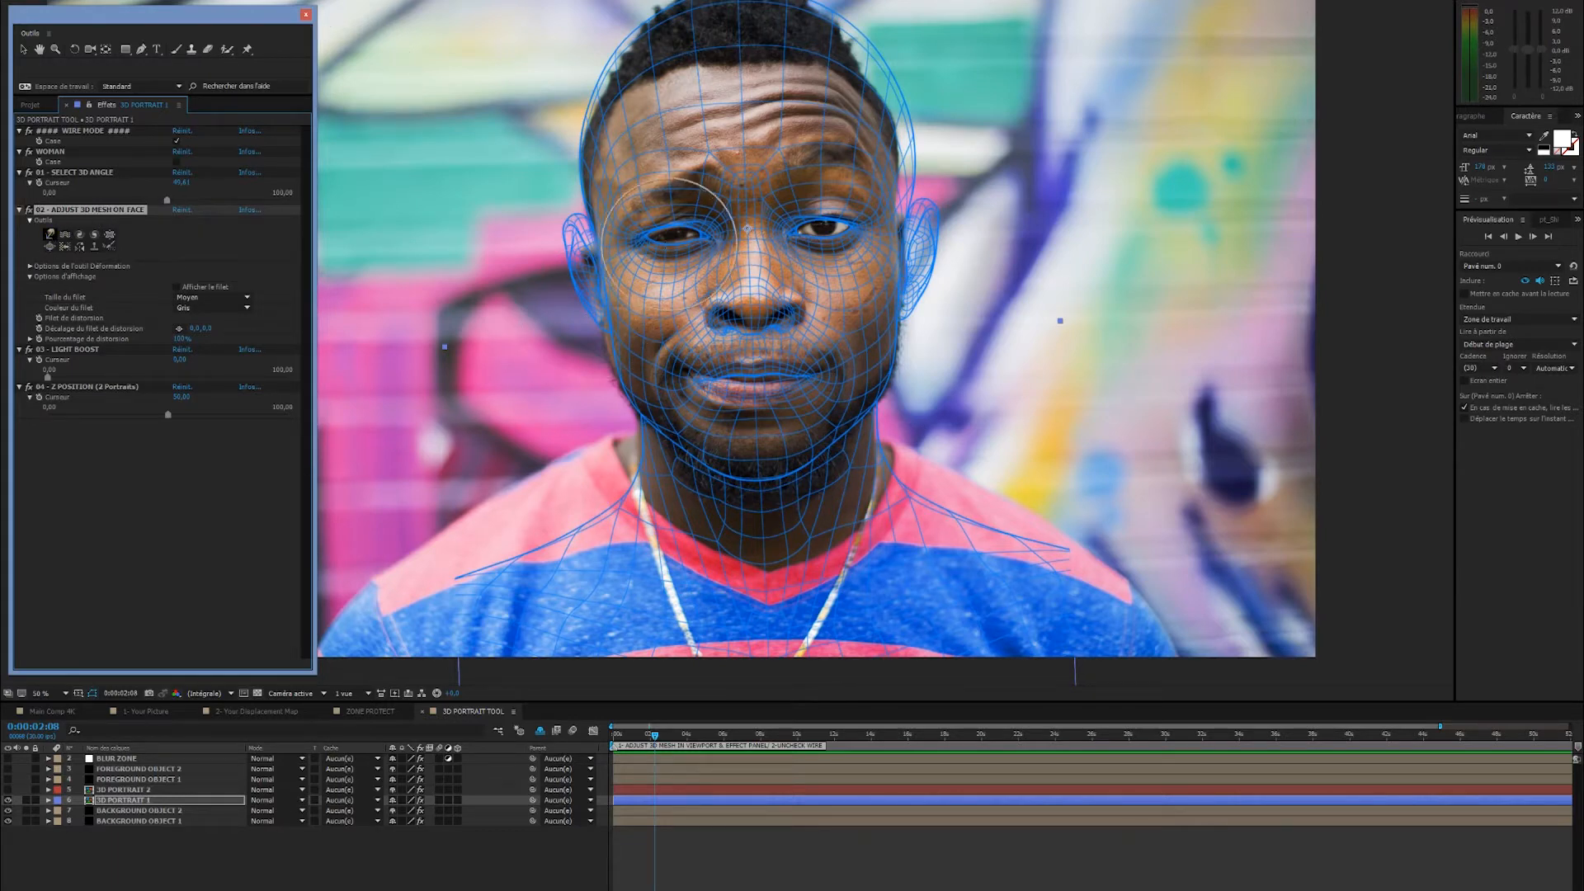
left_click_drag(892, 219, 949, 256)
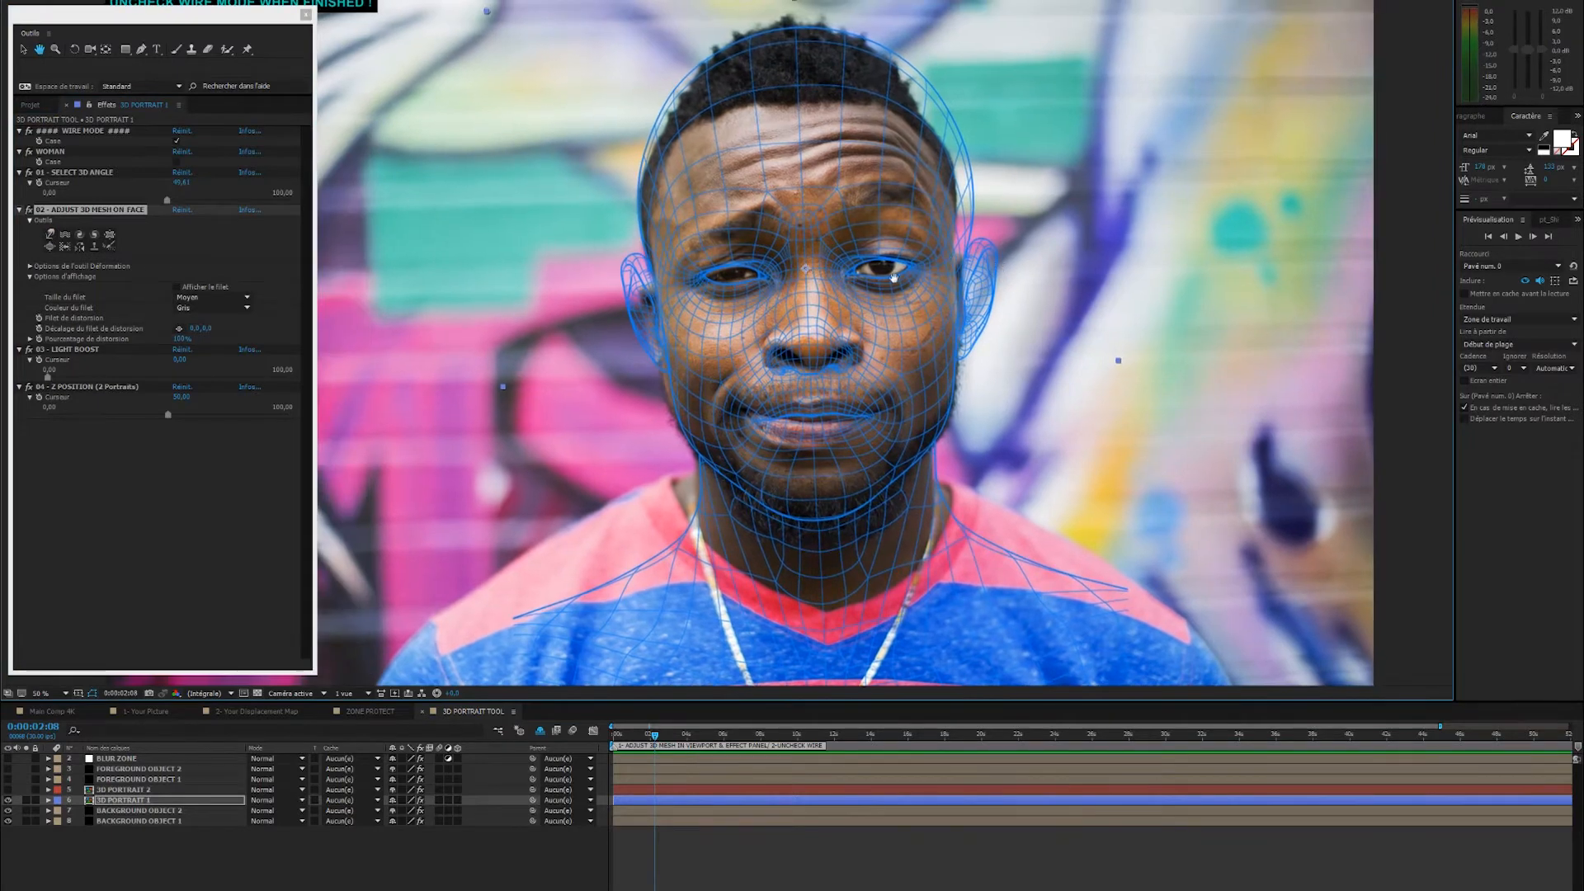
left_click(50, 233)
left_click(21, 50)
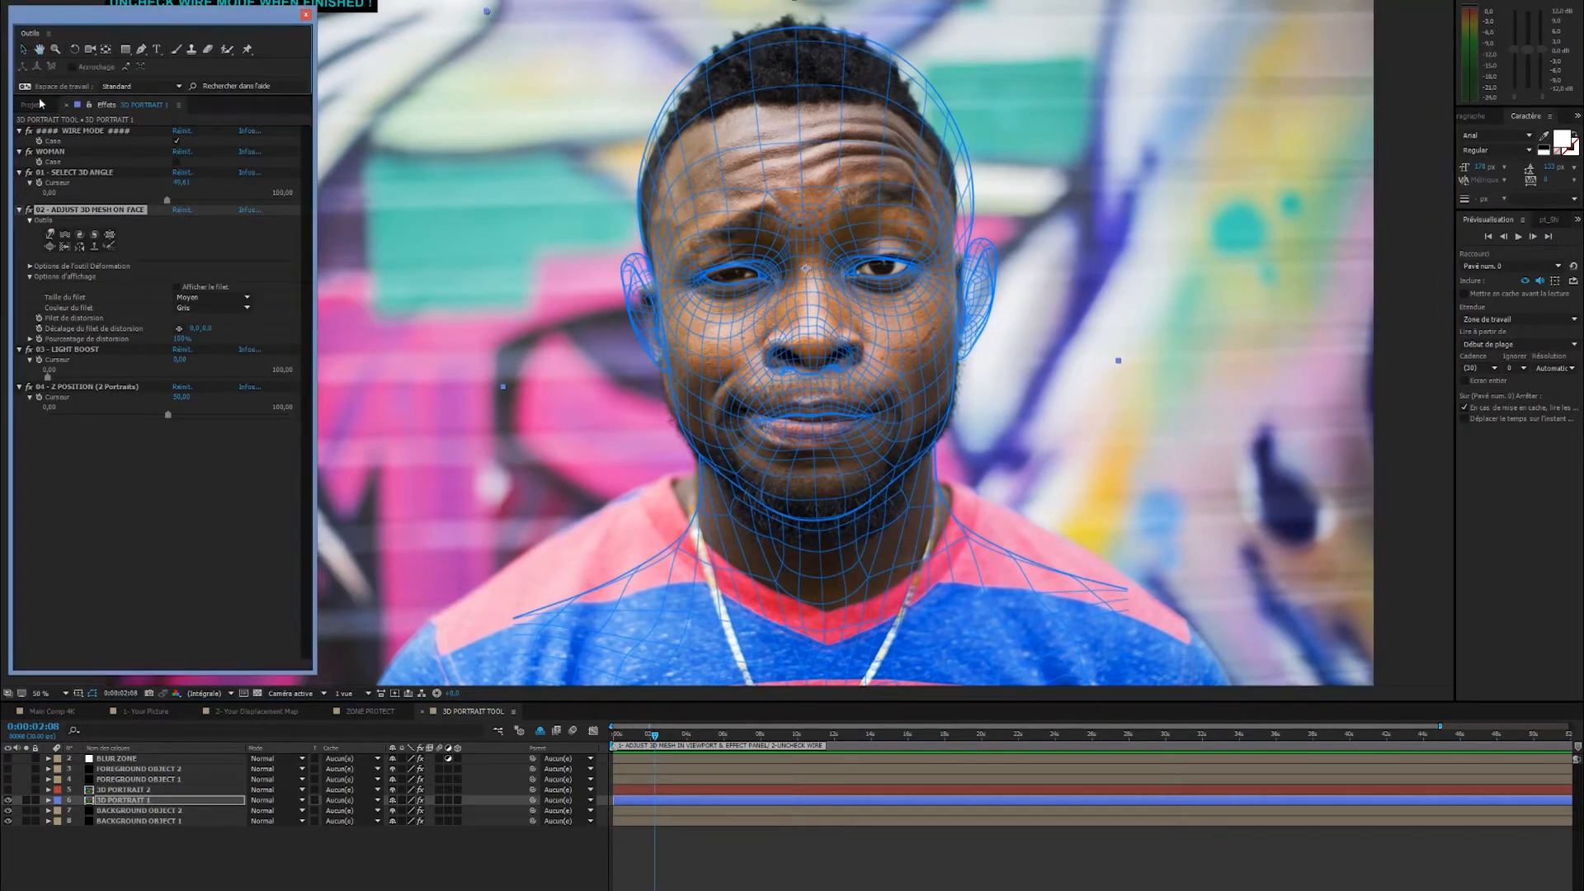
left_click(50, 234)
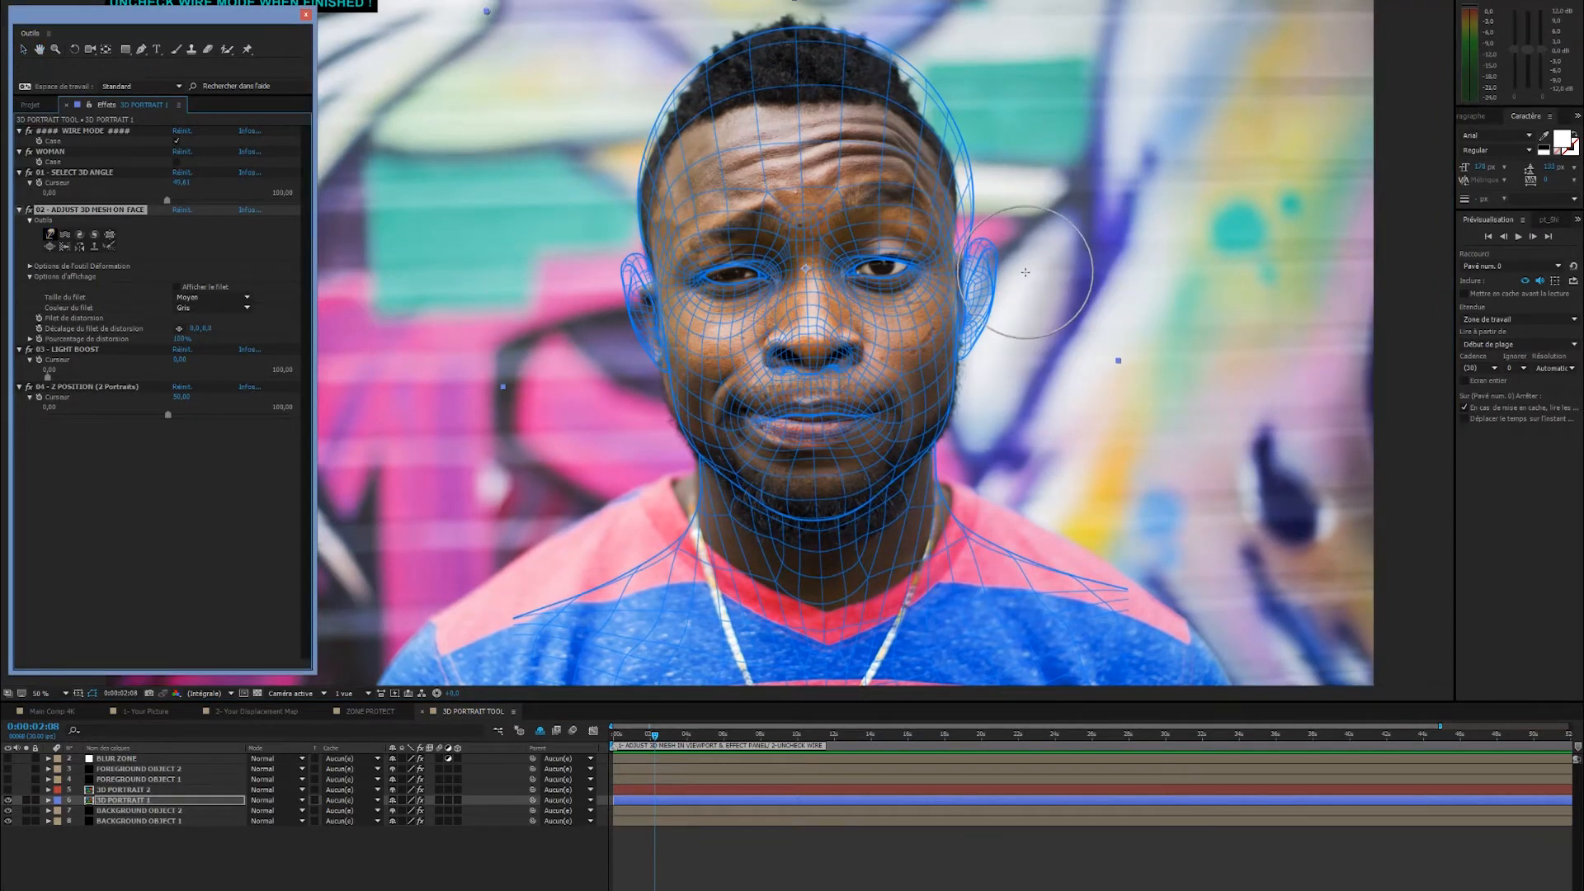
mouse_move(1016, 272)
left_mouse_down()
mouse_move(945, 274)
mouse_move(969, 325)
left_mouse_up()
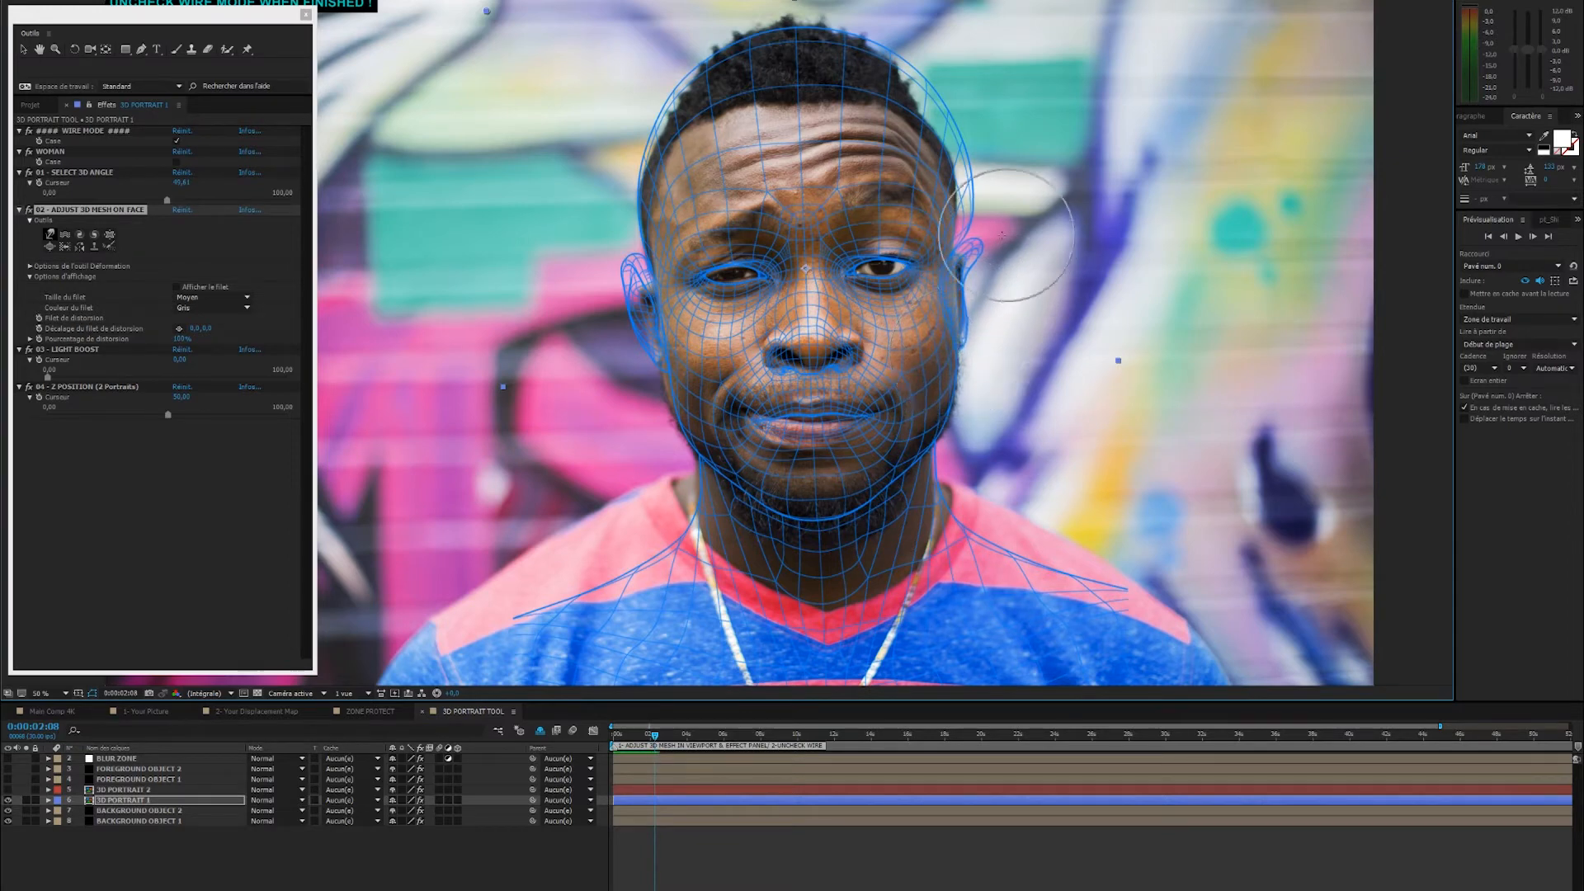
left_click_drag(1002, 235, 970, 250)
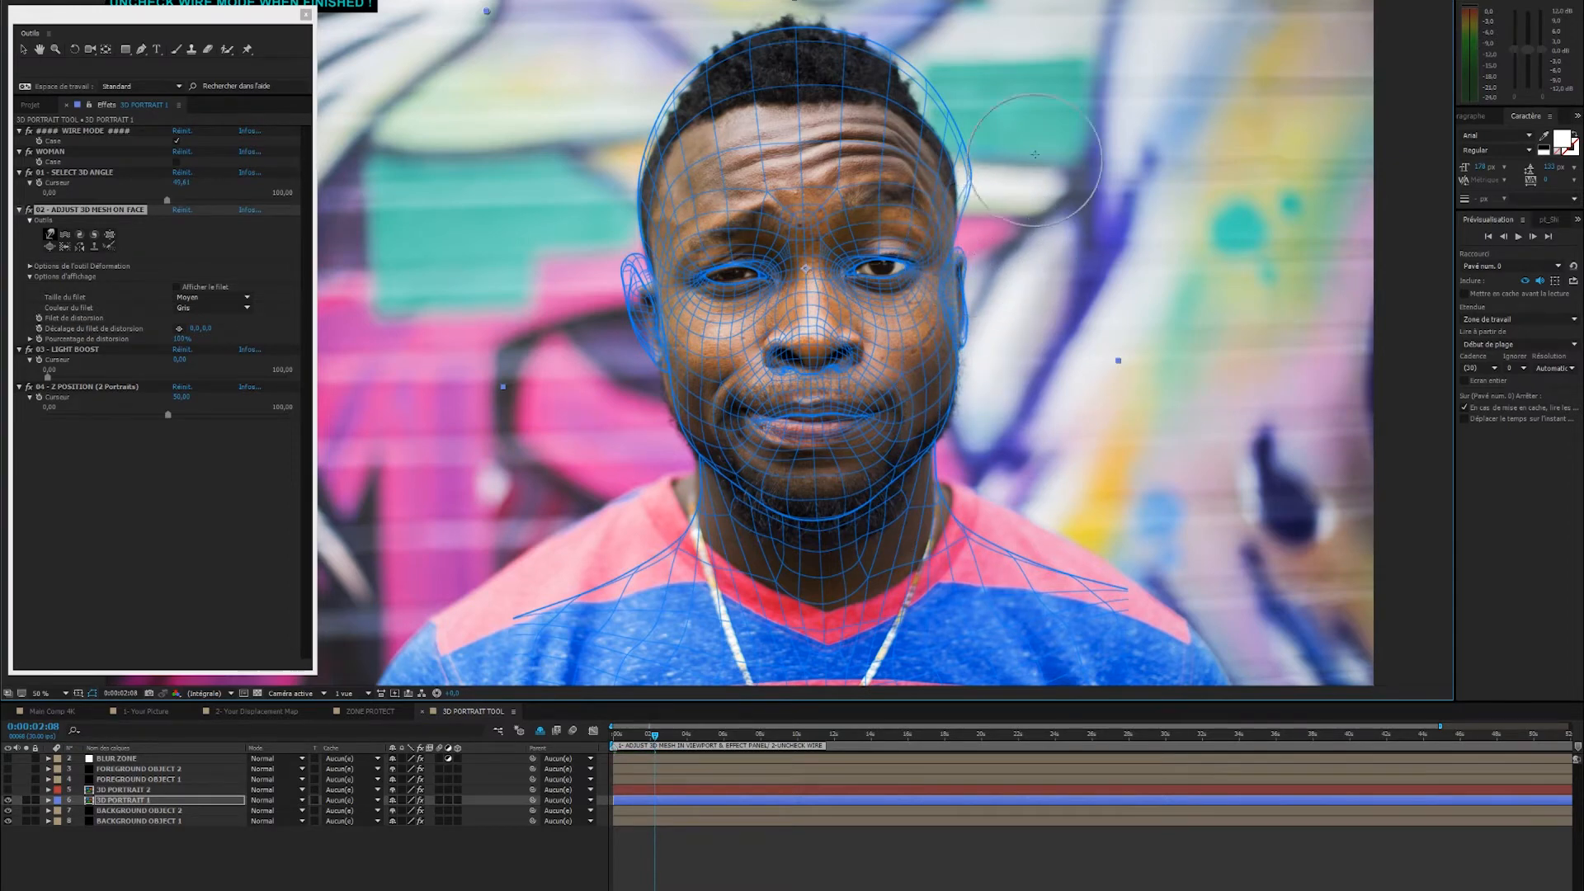
mouse_move(997, 160)
left_mouse_down()
mouse_move(968, 167)
mouse_move(957, 198)
mouse_move(926, 113)
left_mouse_up()
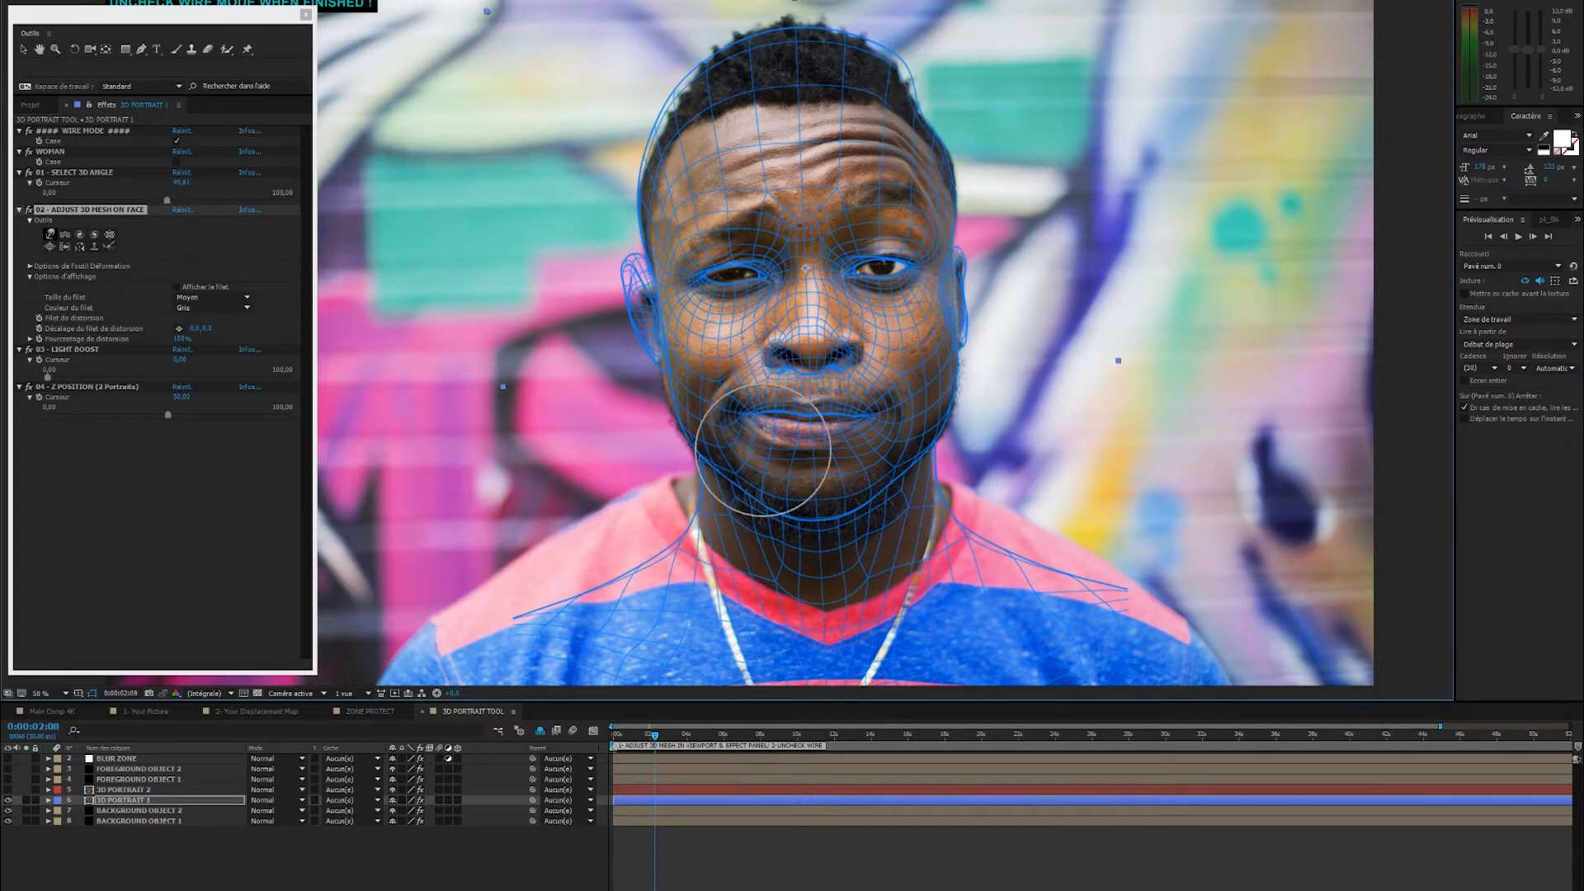
- Warp the mesh's mouth by pulling both corners outward and up and the center down to follow the lips
scroll(792, 491, "up", 2)
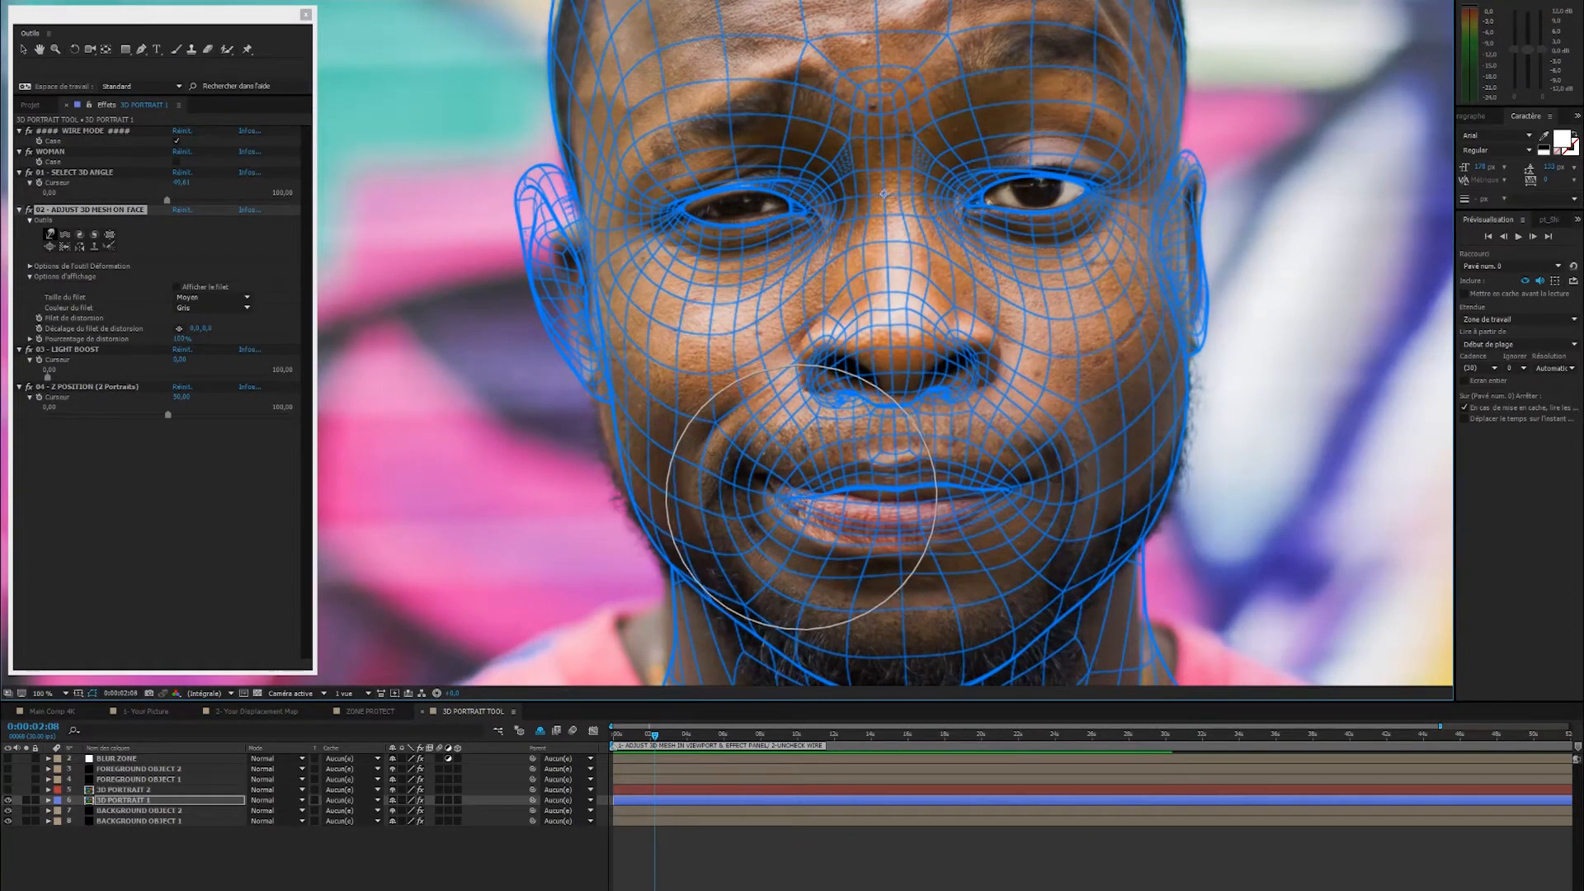
left_click_drag(793, 495, 752, 473)
left_click_drag(1011, 491, 1038, 473)
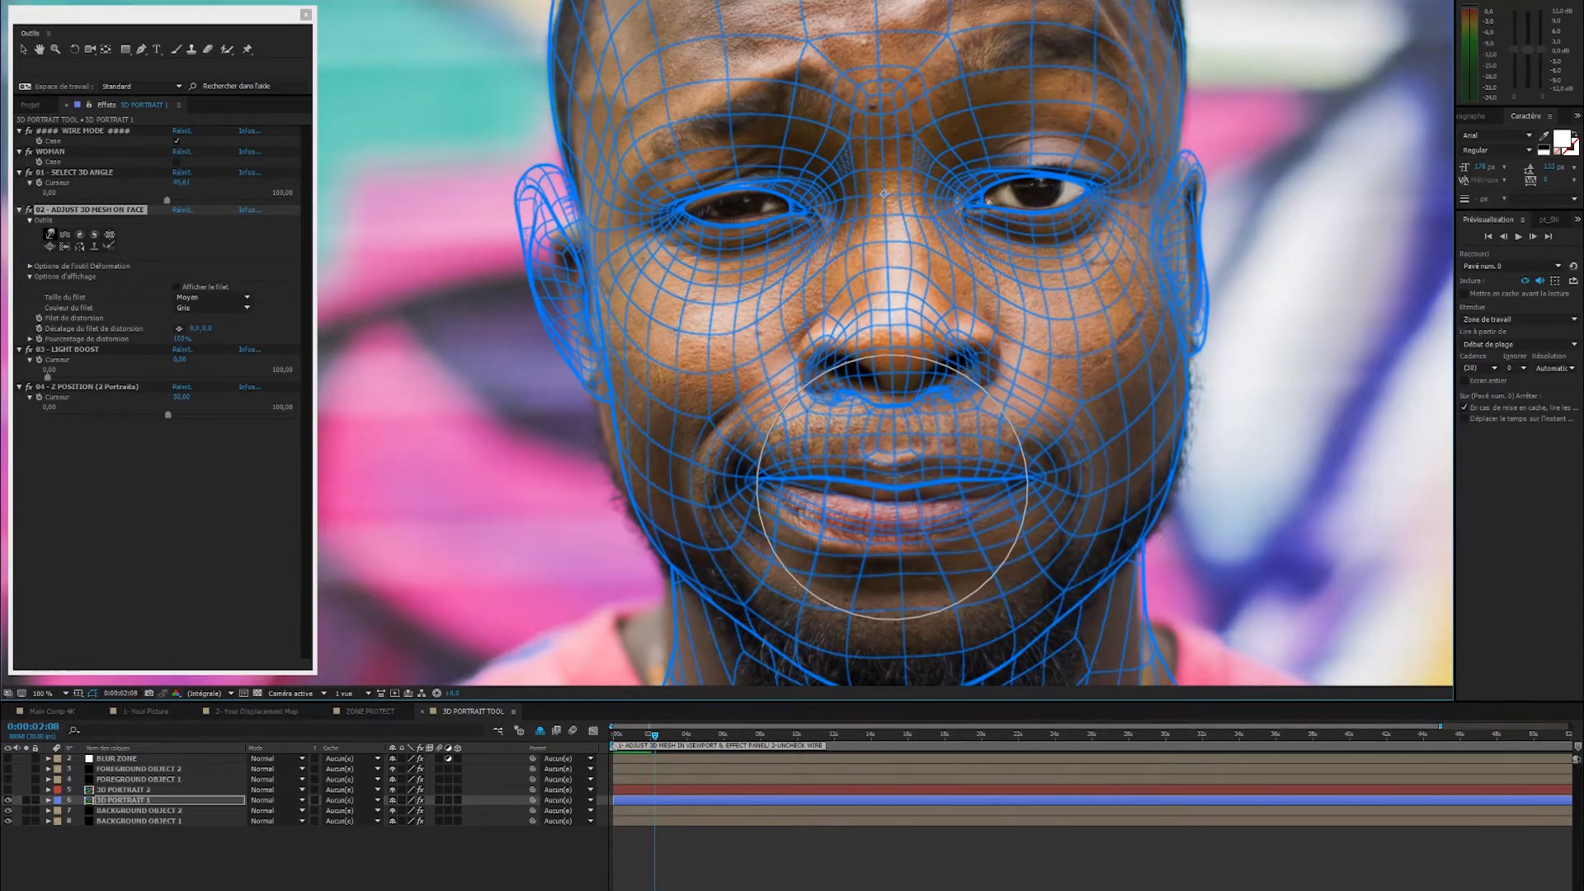
left_click_drag(893, 487, 897, 506)
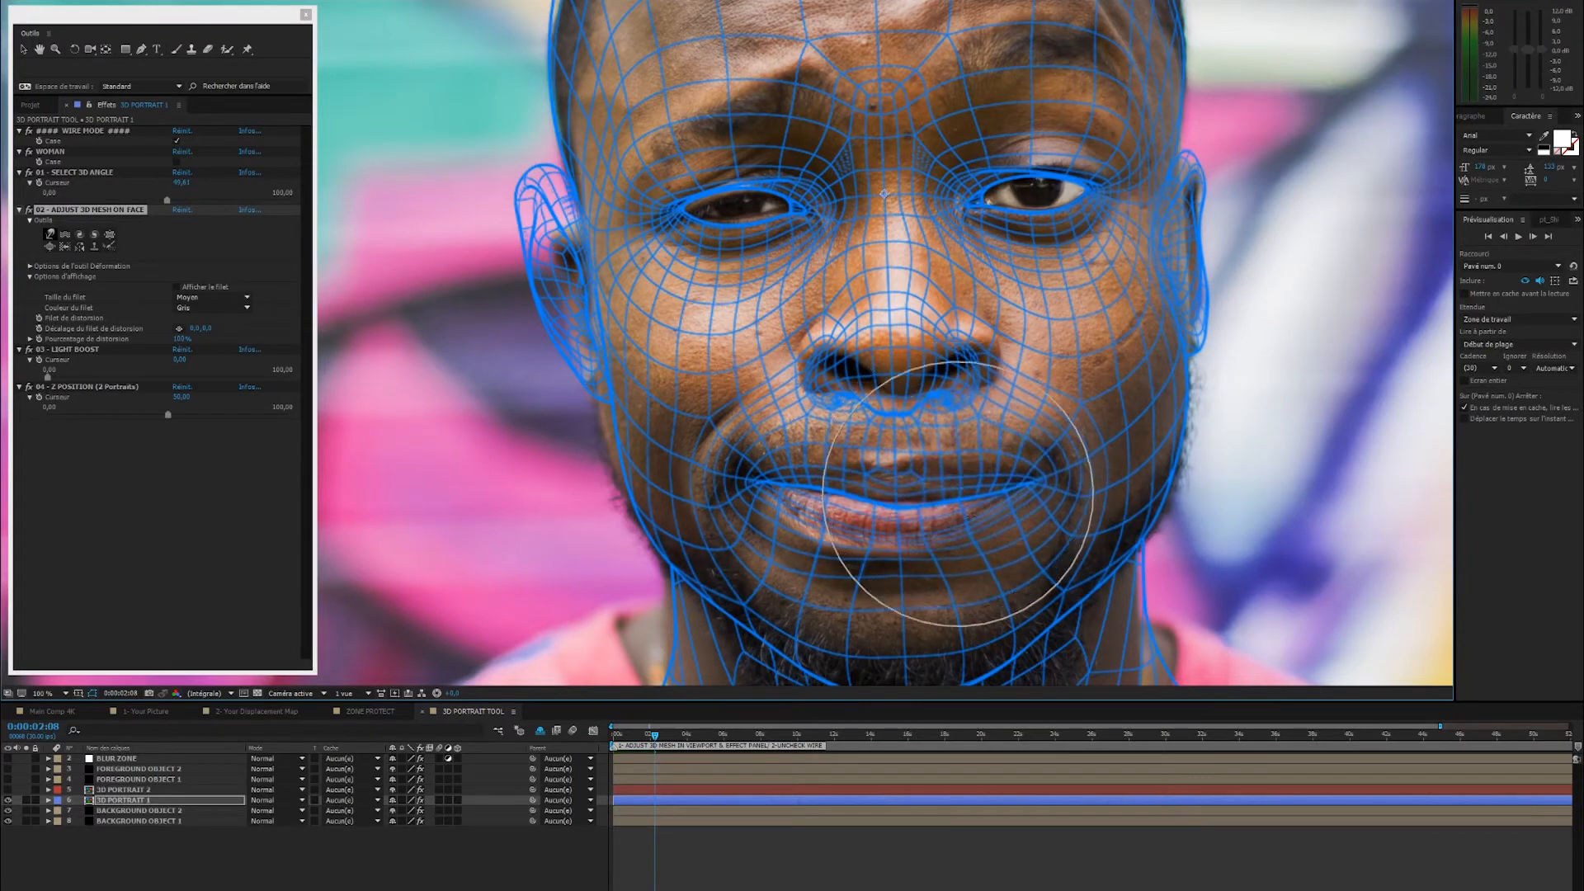
scroll(899, 505, "down", 1)
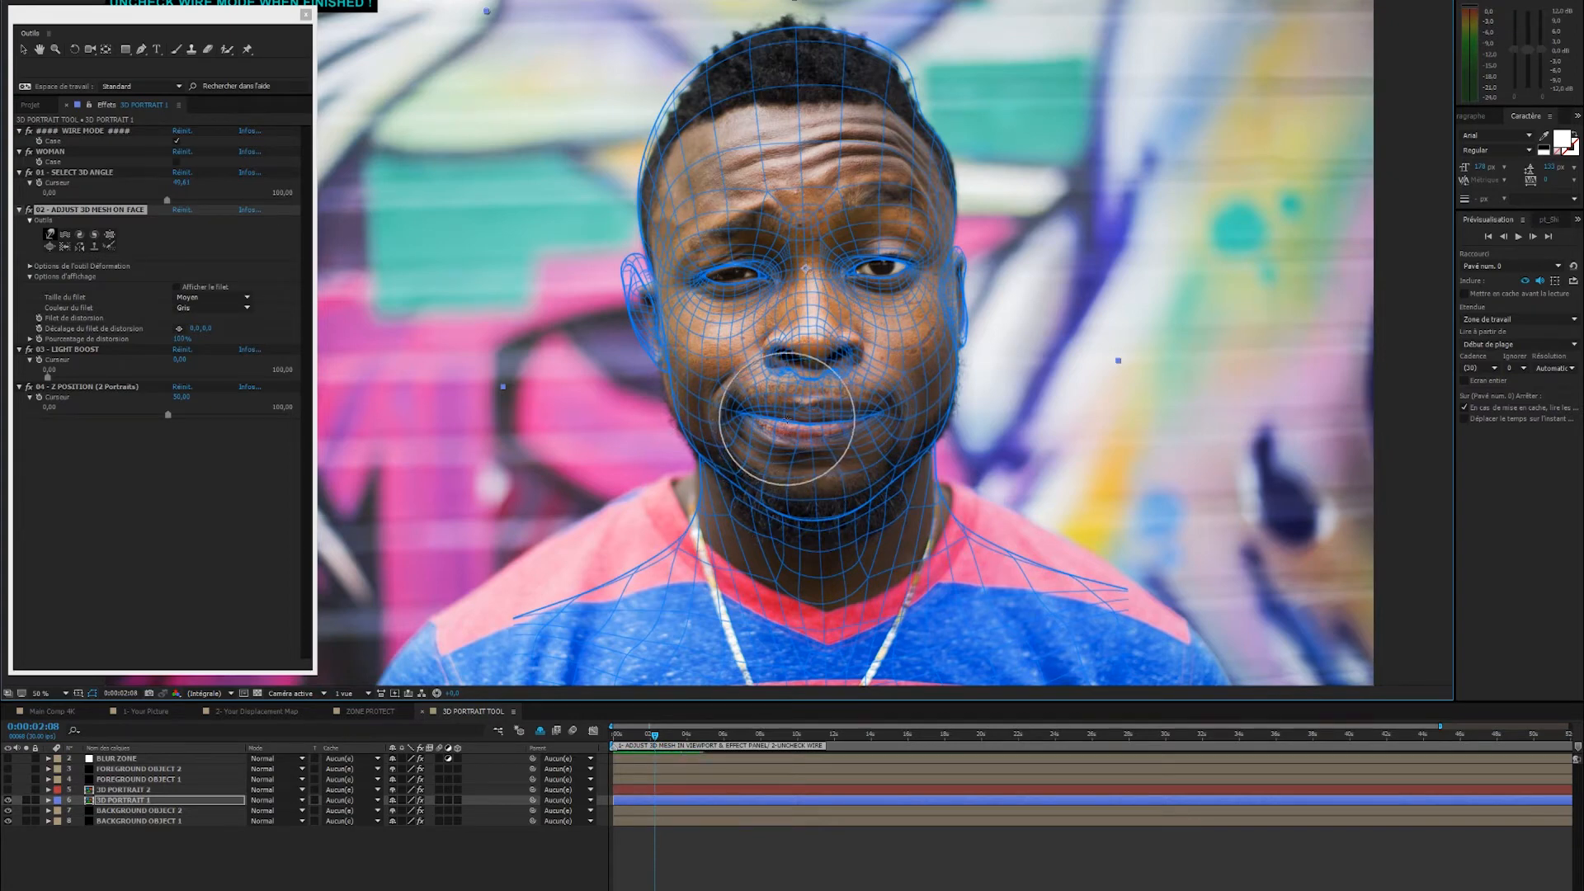
- Warp the mesh around both nostrils to fit the base of the nose in the photo
key("period")
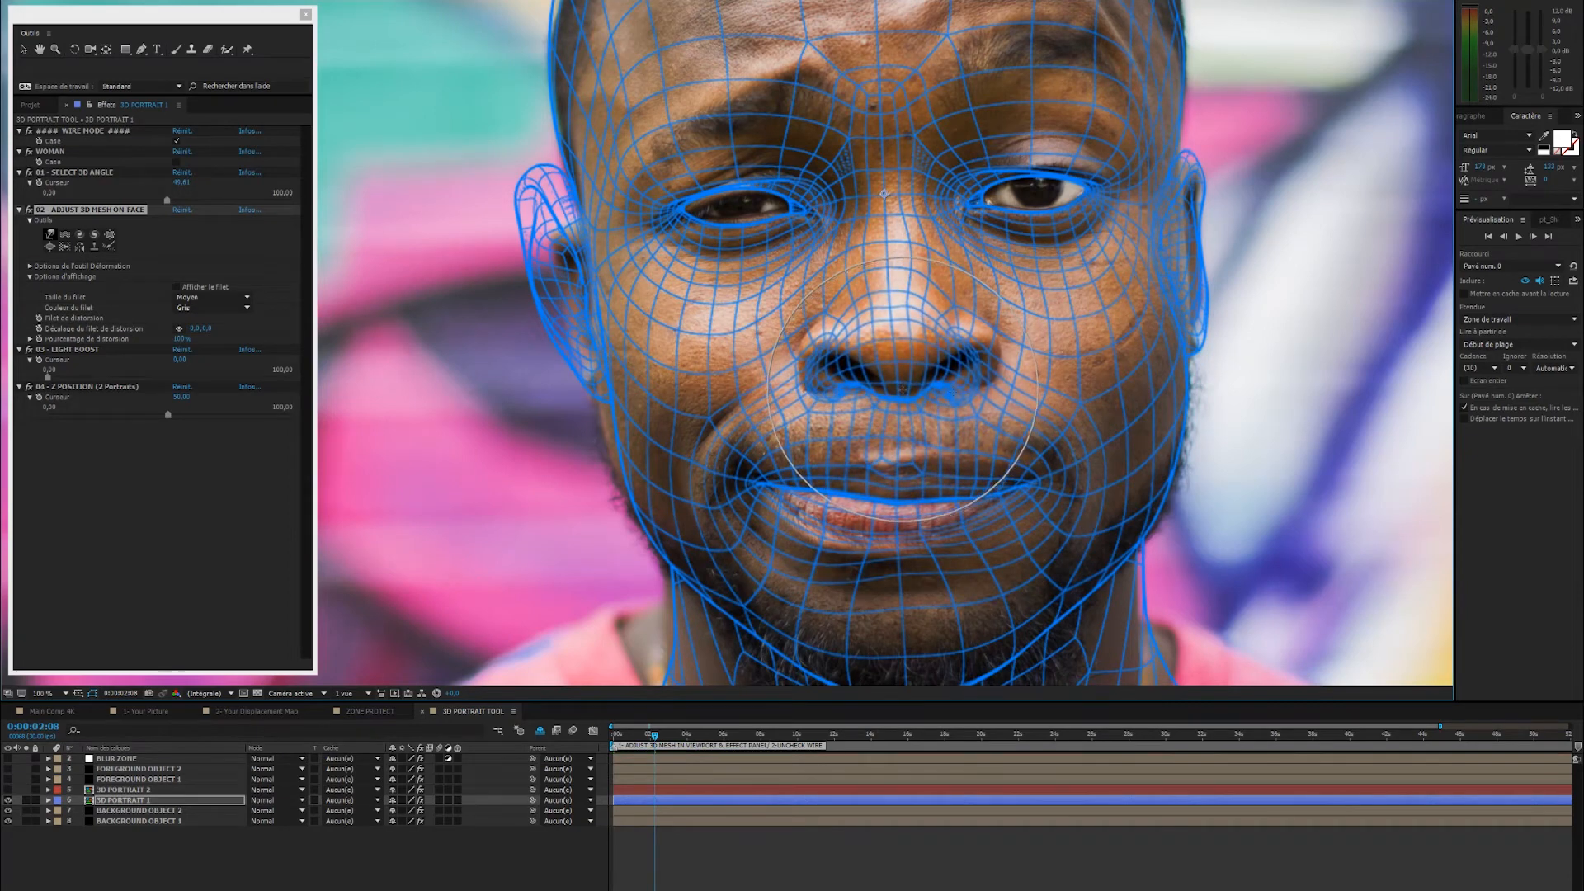
left_click_drag(967, 376, 981, 360)
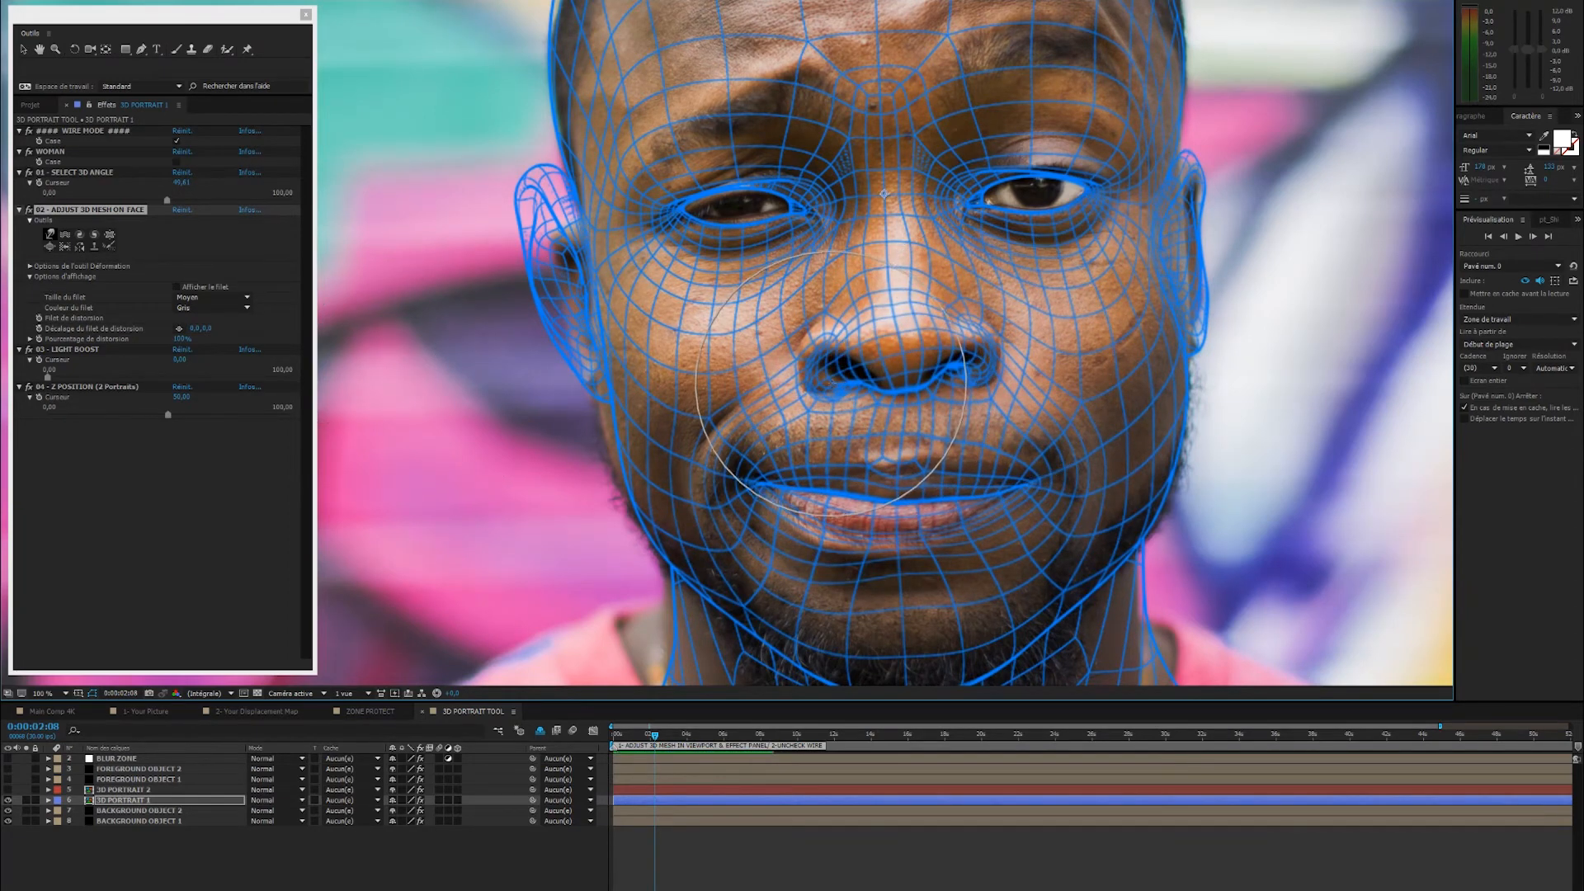
mouse_move(833, 383)
left_mouse_down()
mouse_move(819, 371)
mouse_move(907, 383)
mouse_move(995, 360)
left_mouse_up()
scroll(767, 334, "down", 1)
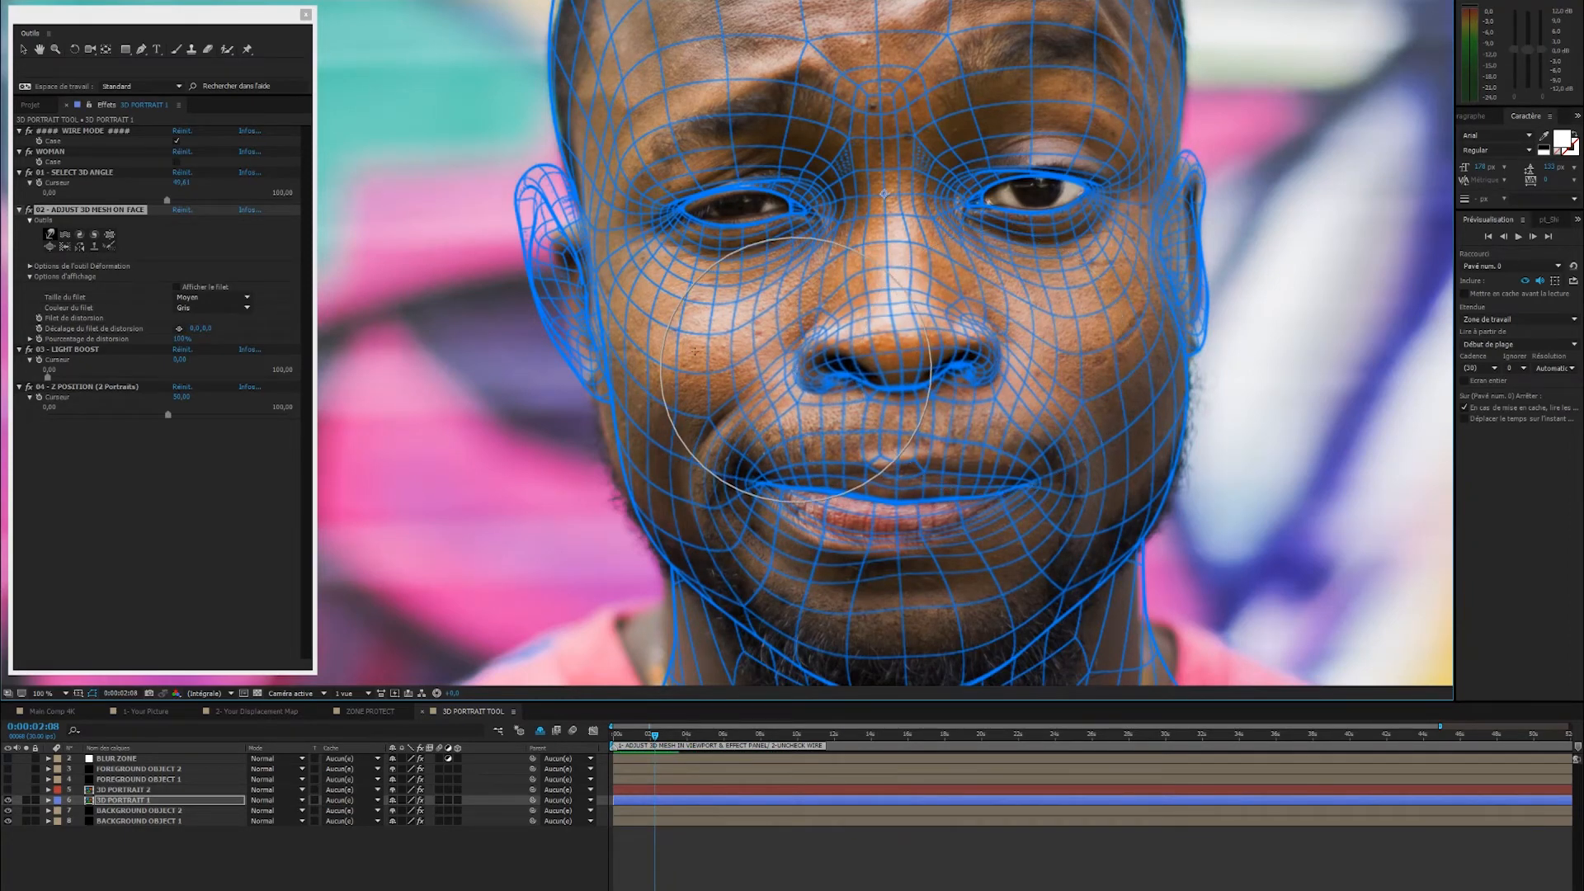
- Warp the mesh's left-hand ear inward and down to fit the ear in the photo
scroll(783, 334, "down", 1)
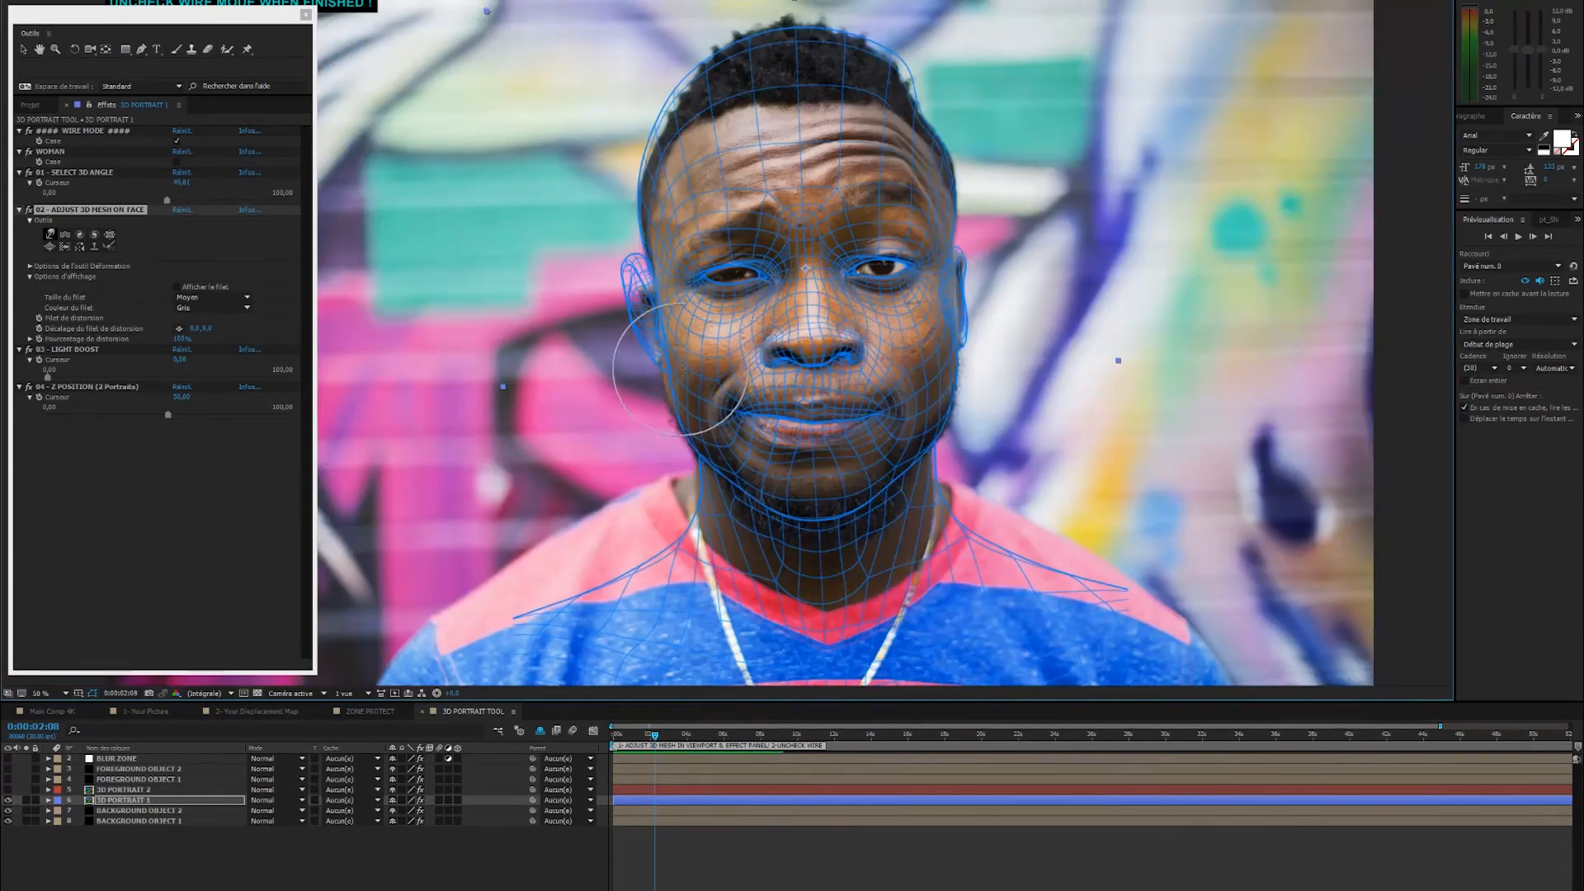
left_click_drag(771, 421, 810, 418)
left_click(33, 54)
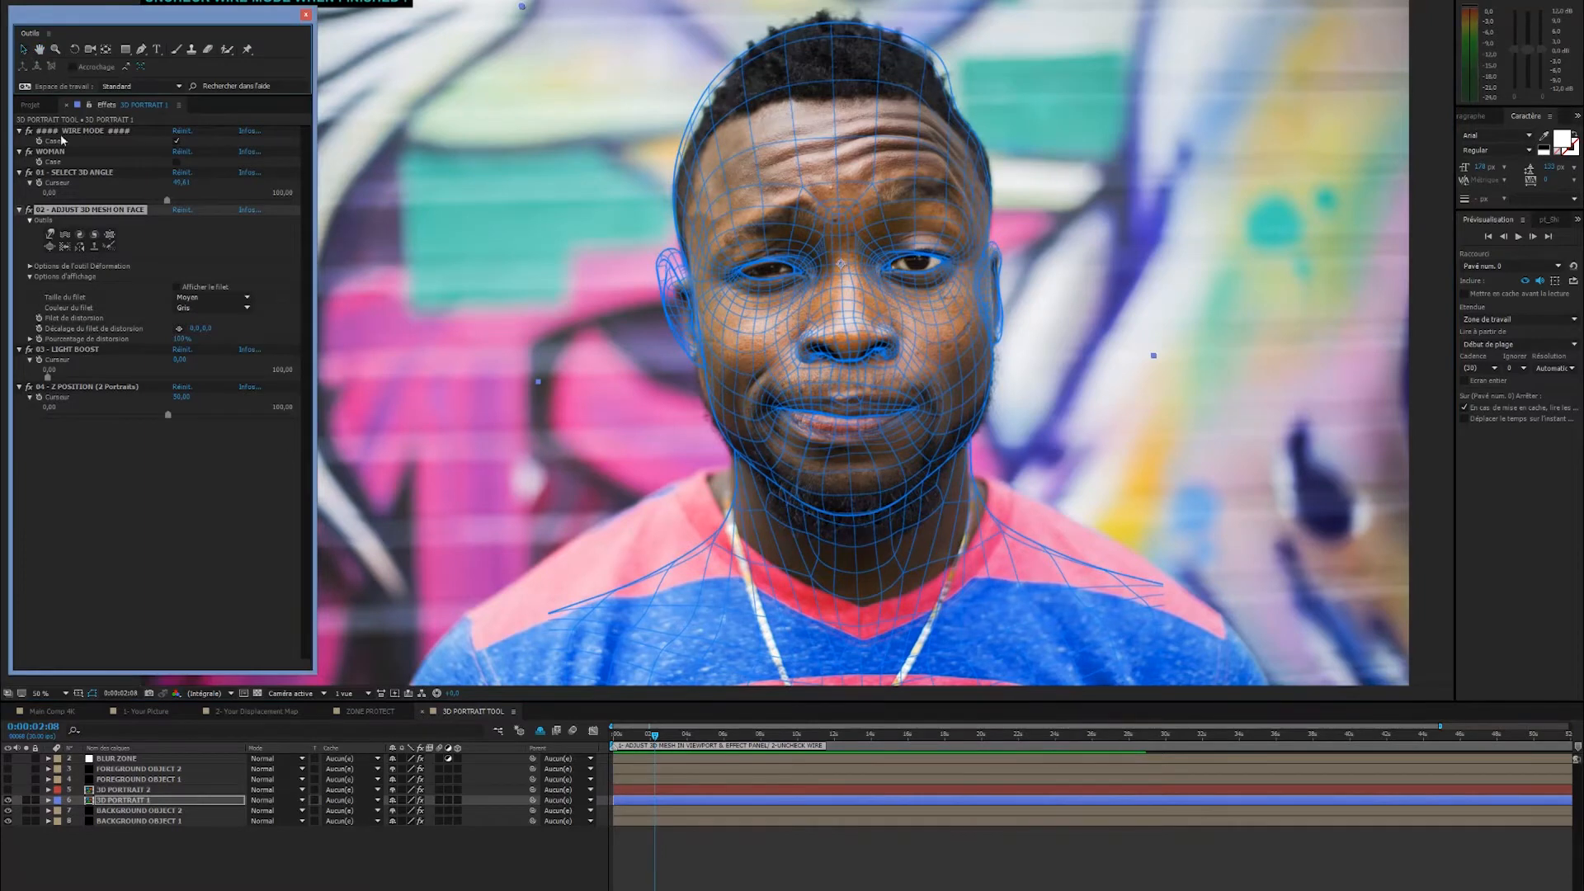
left_click(50, 236)
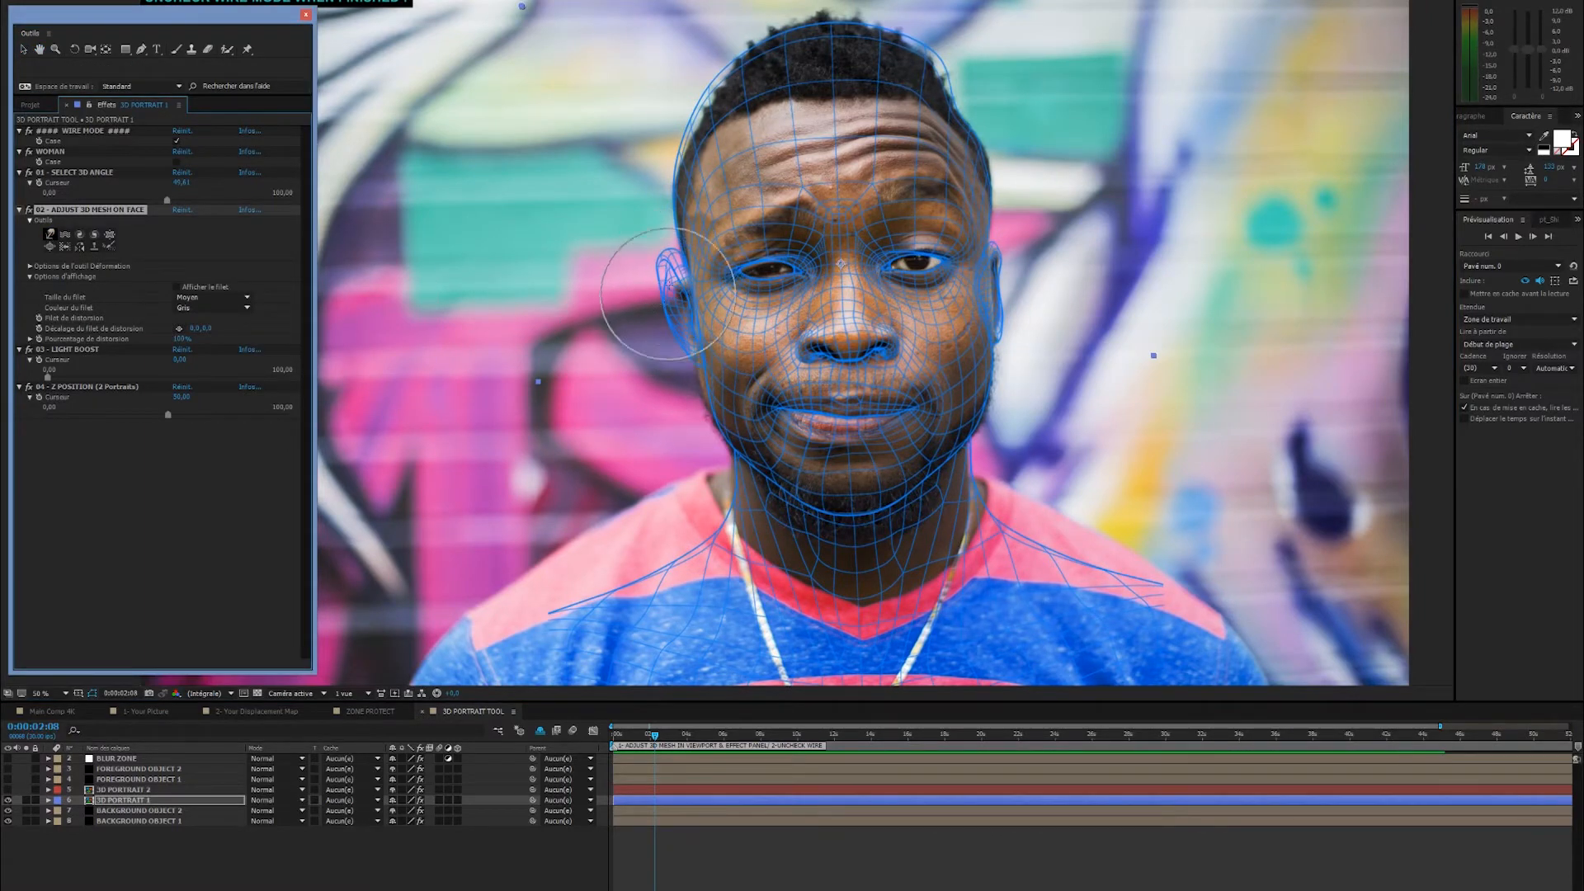
left_click_drag(679, 286, 693, 288)
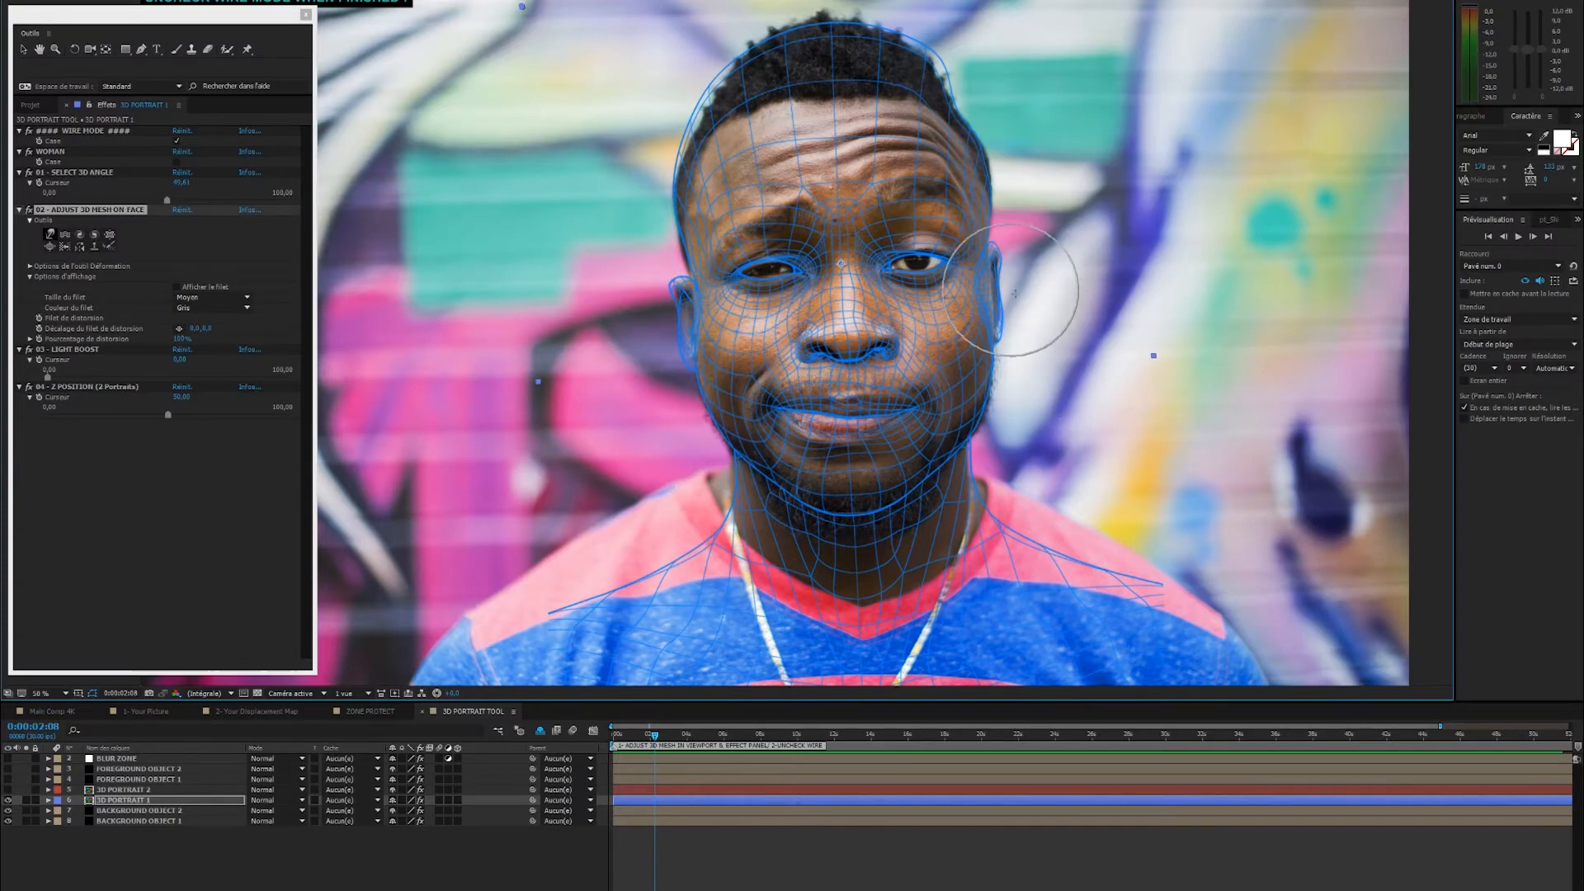
- Warp the mesh's nose tip slightly downward and nudge the lower lip area to follow the photo
key("period")
key("period")
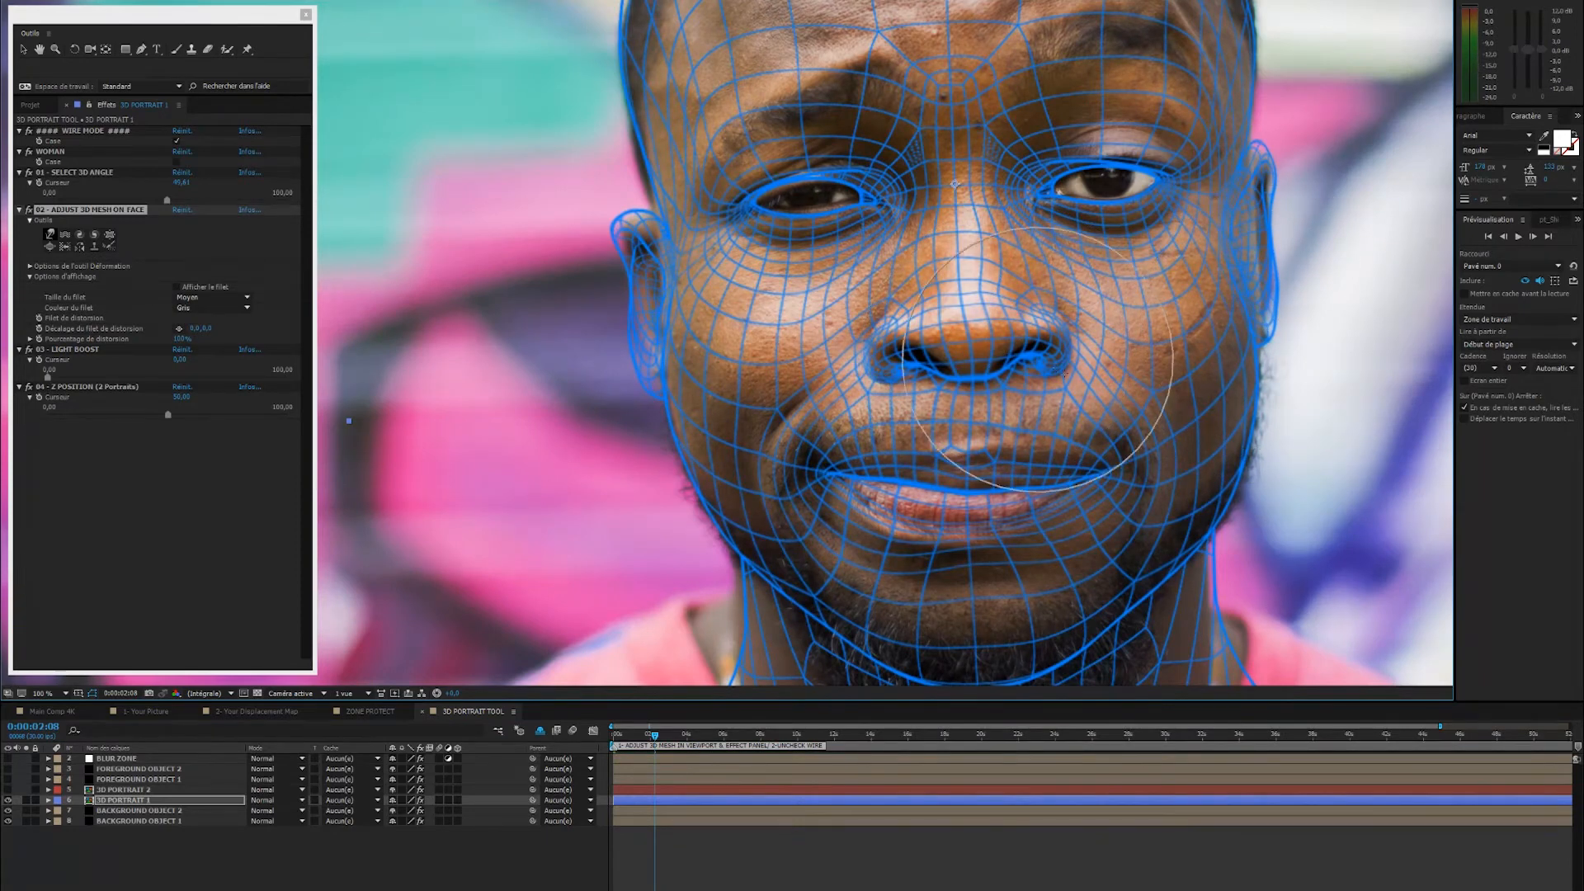
left_click_drag(971, 305, 976, 330)
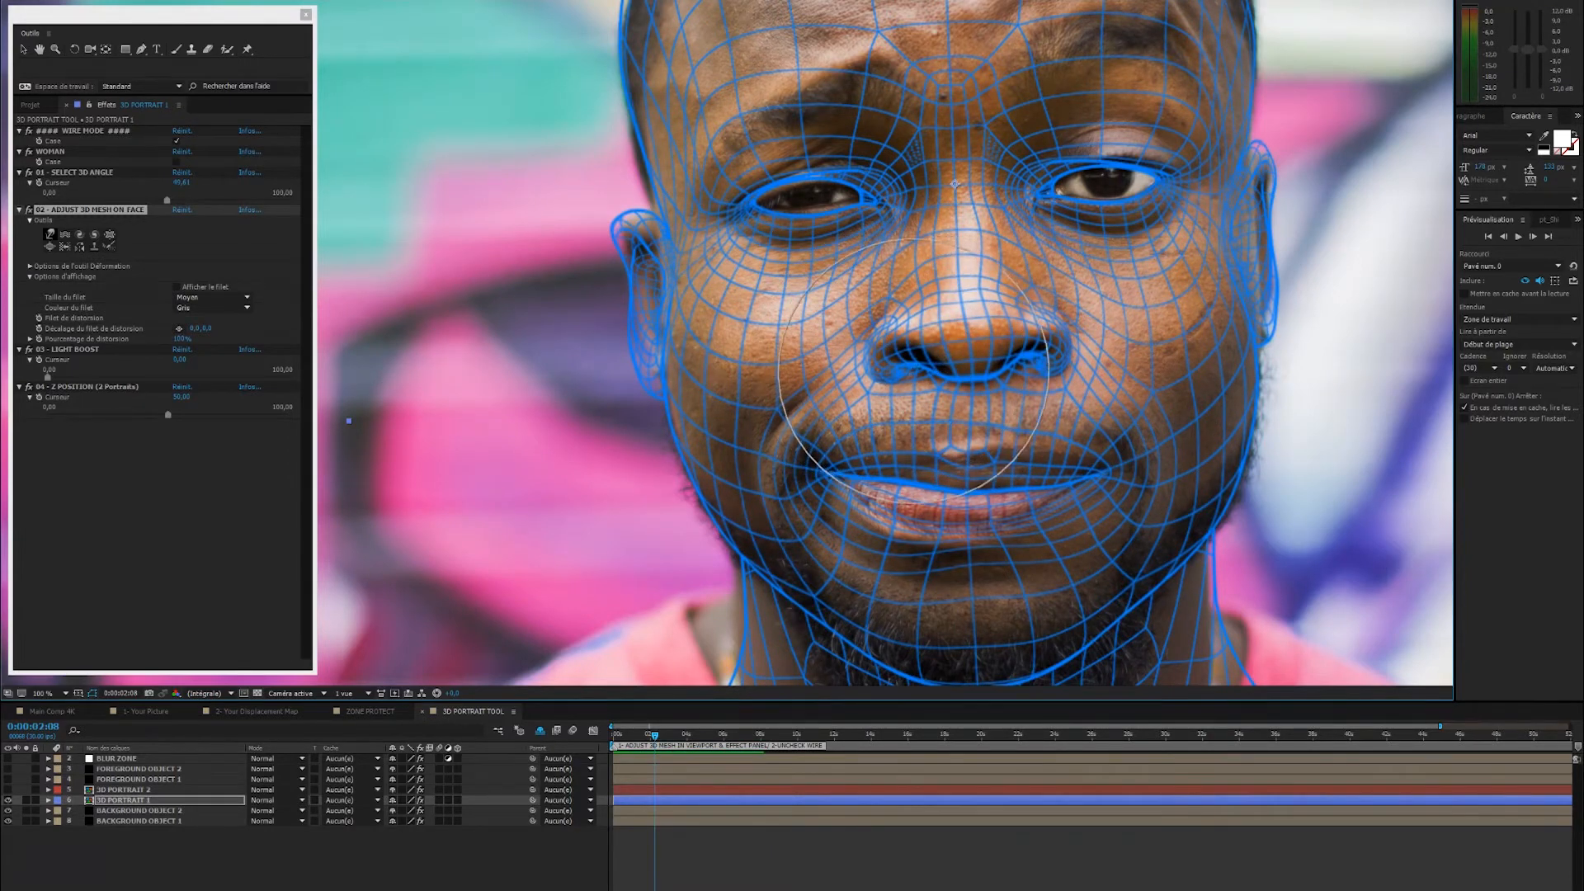
left_click_drag(994, 524, 996, 527)
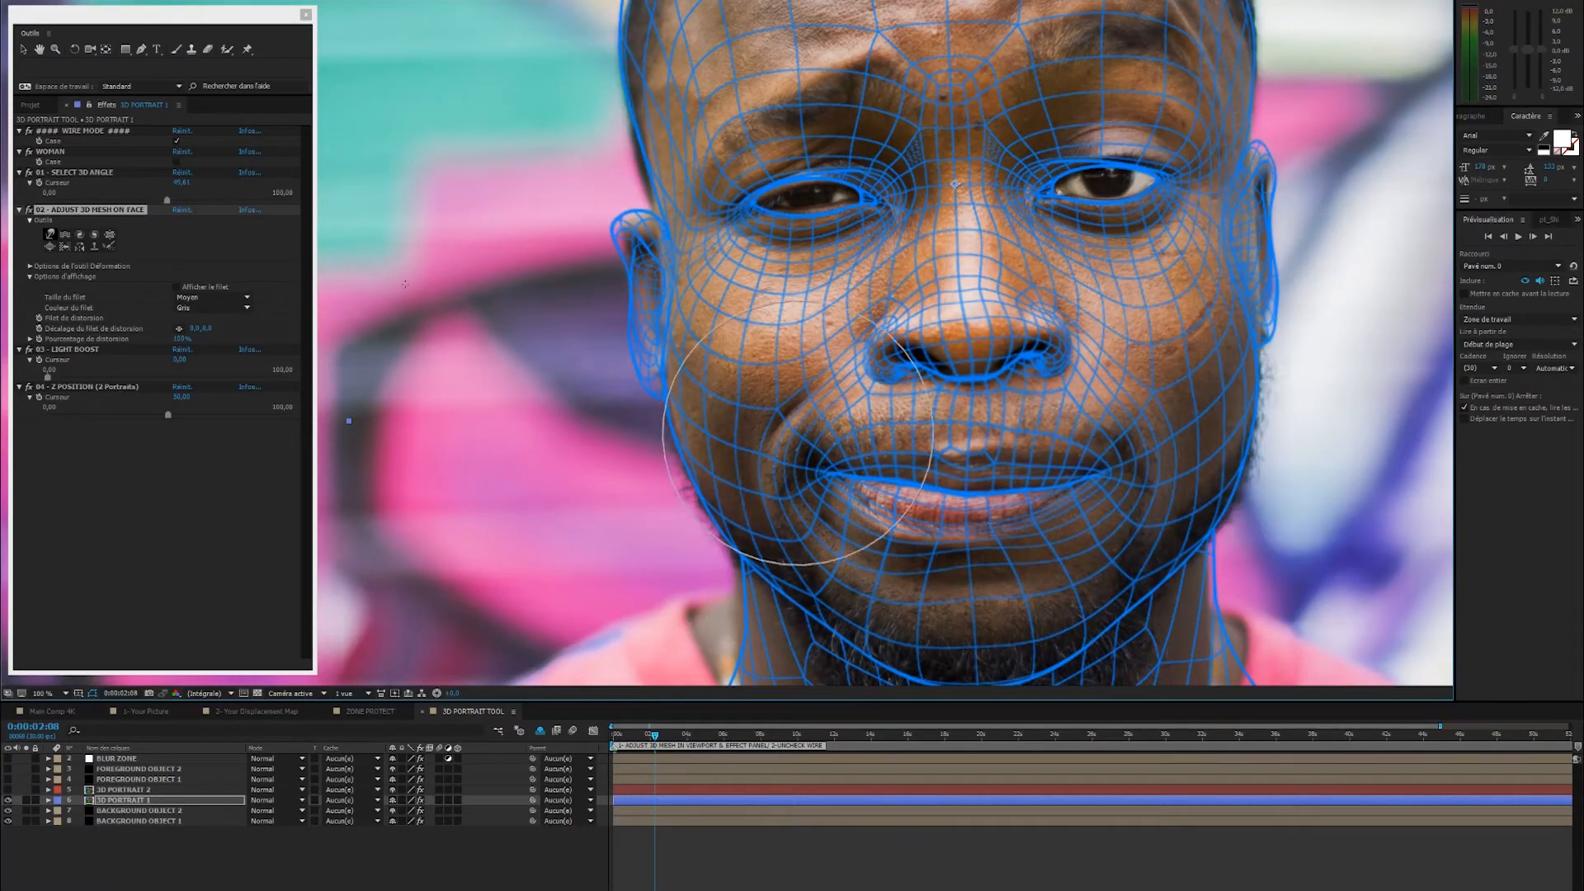
- Reduce the Warp tool's brush size in the 02 - ADJUST 3D MESH ON FACE effect and refine the mesh around both nostrils
left_click(16, 241)
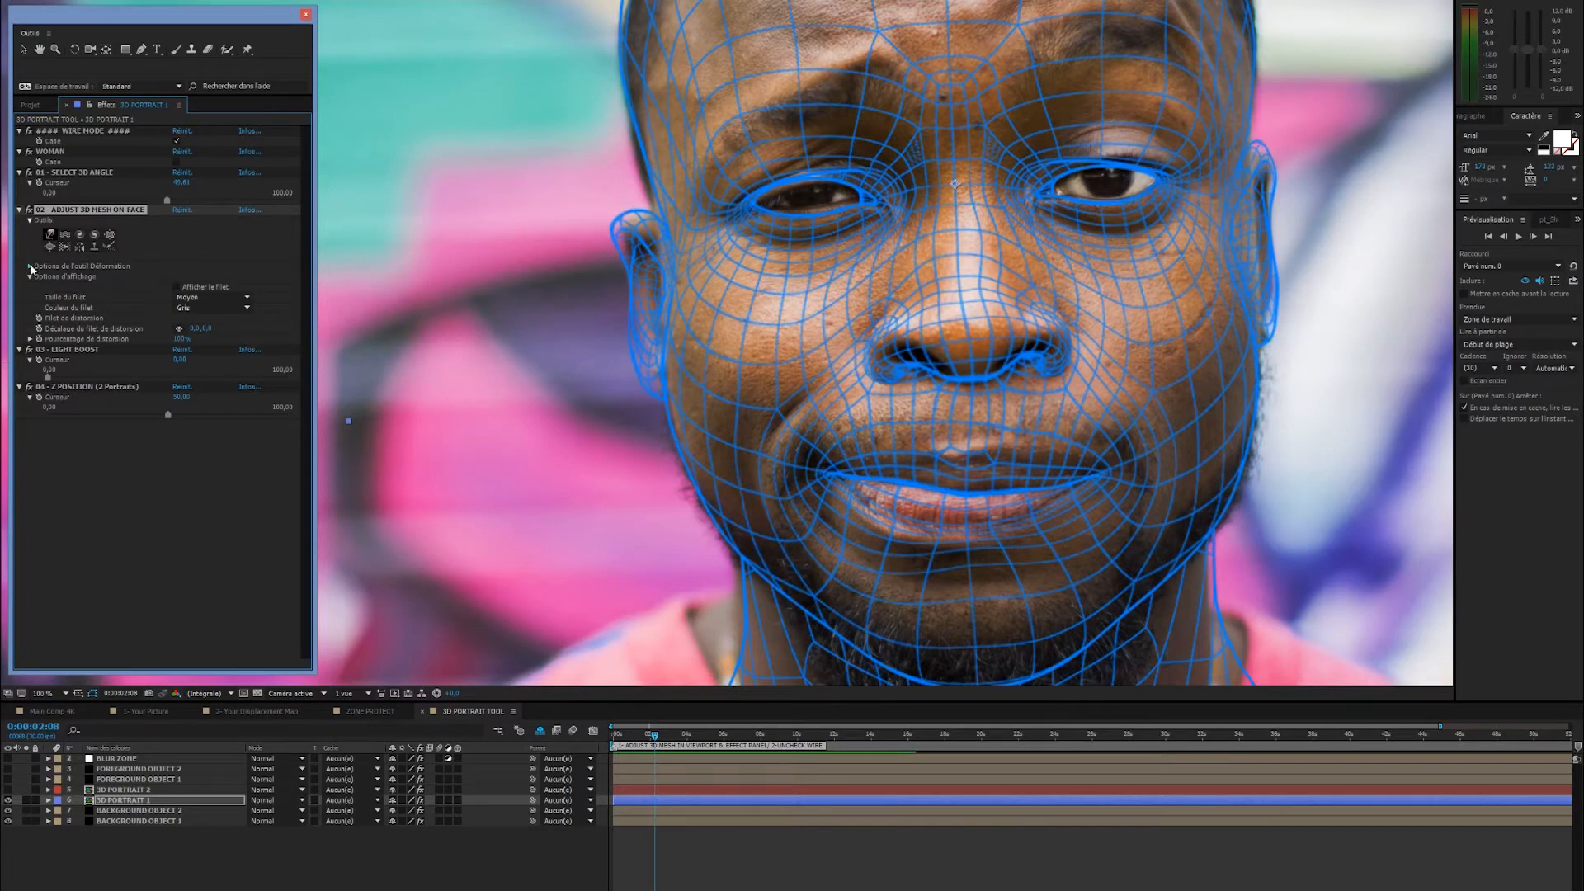
left_click(30, 267)
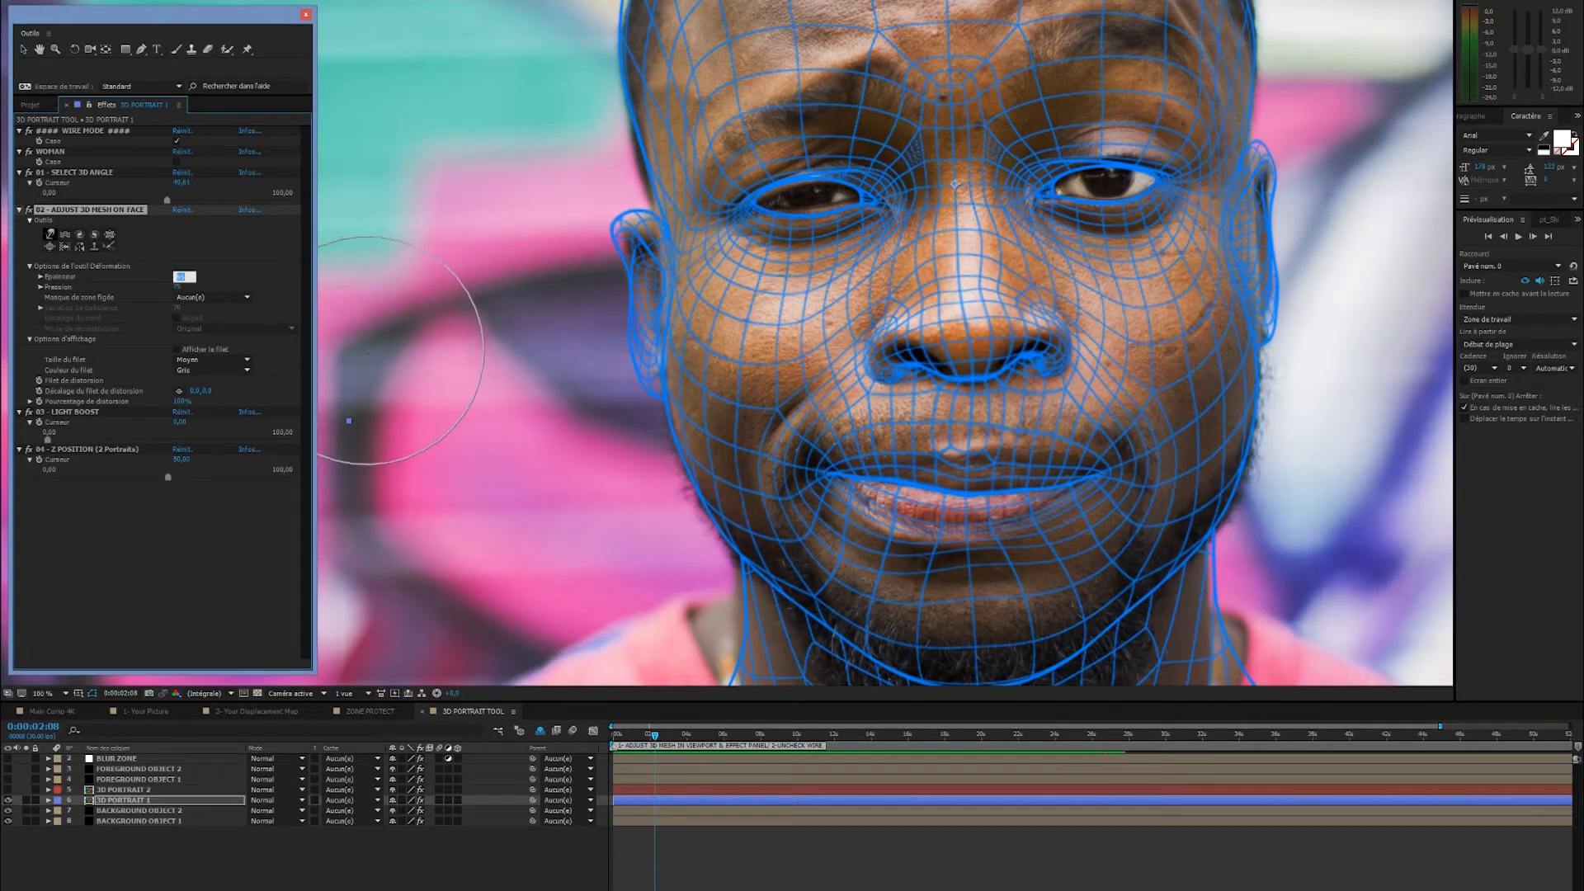
key("Return")
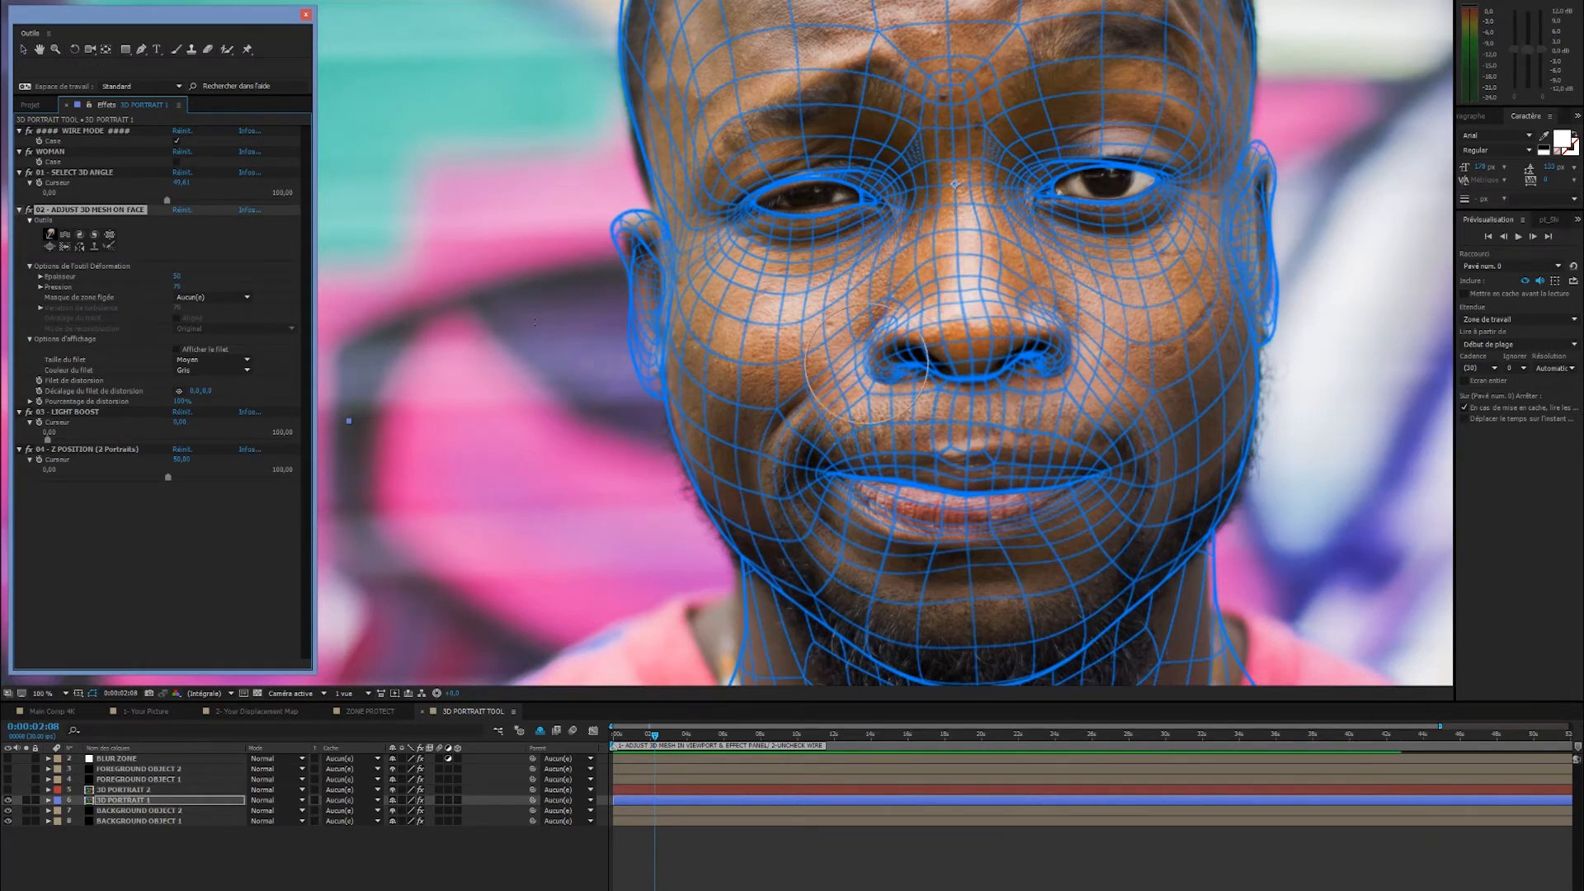
key("Return")
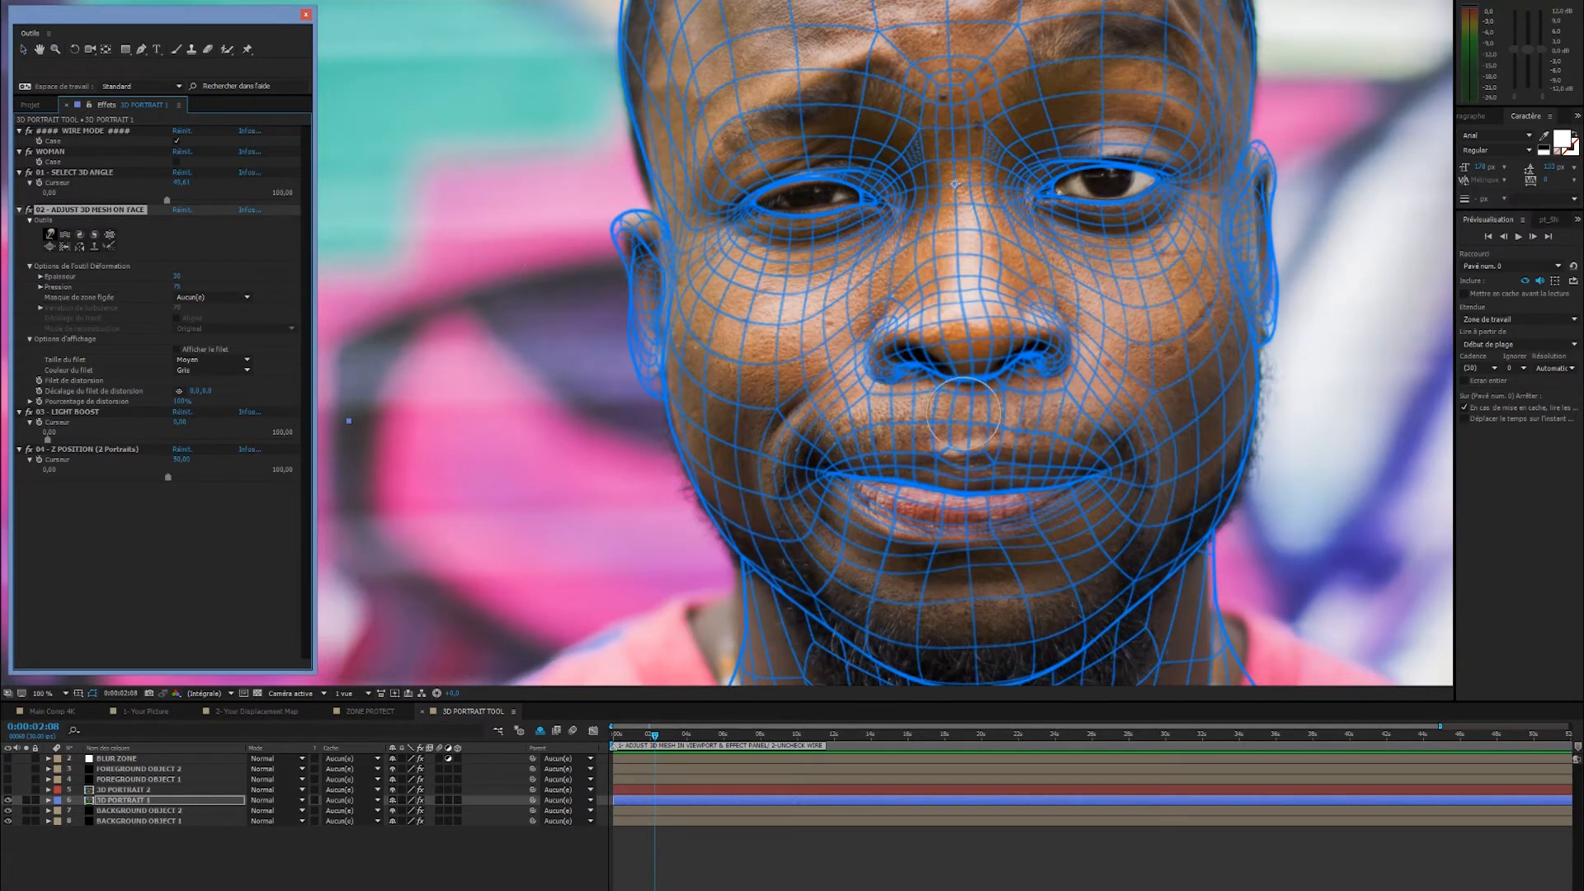
mouse_move(908, 367)
left_mouse_down()
mouse_move(904, 348)
mouse_move(951, 374)
mouse_move(1012, 366)
mouse_move(999, 361)
mouse_move(1034, 340)
left_mouse_up()
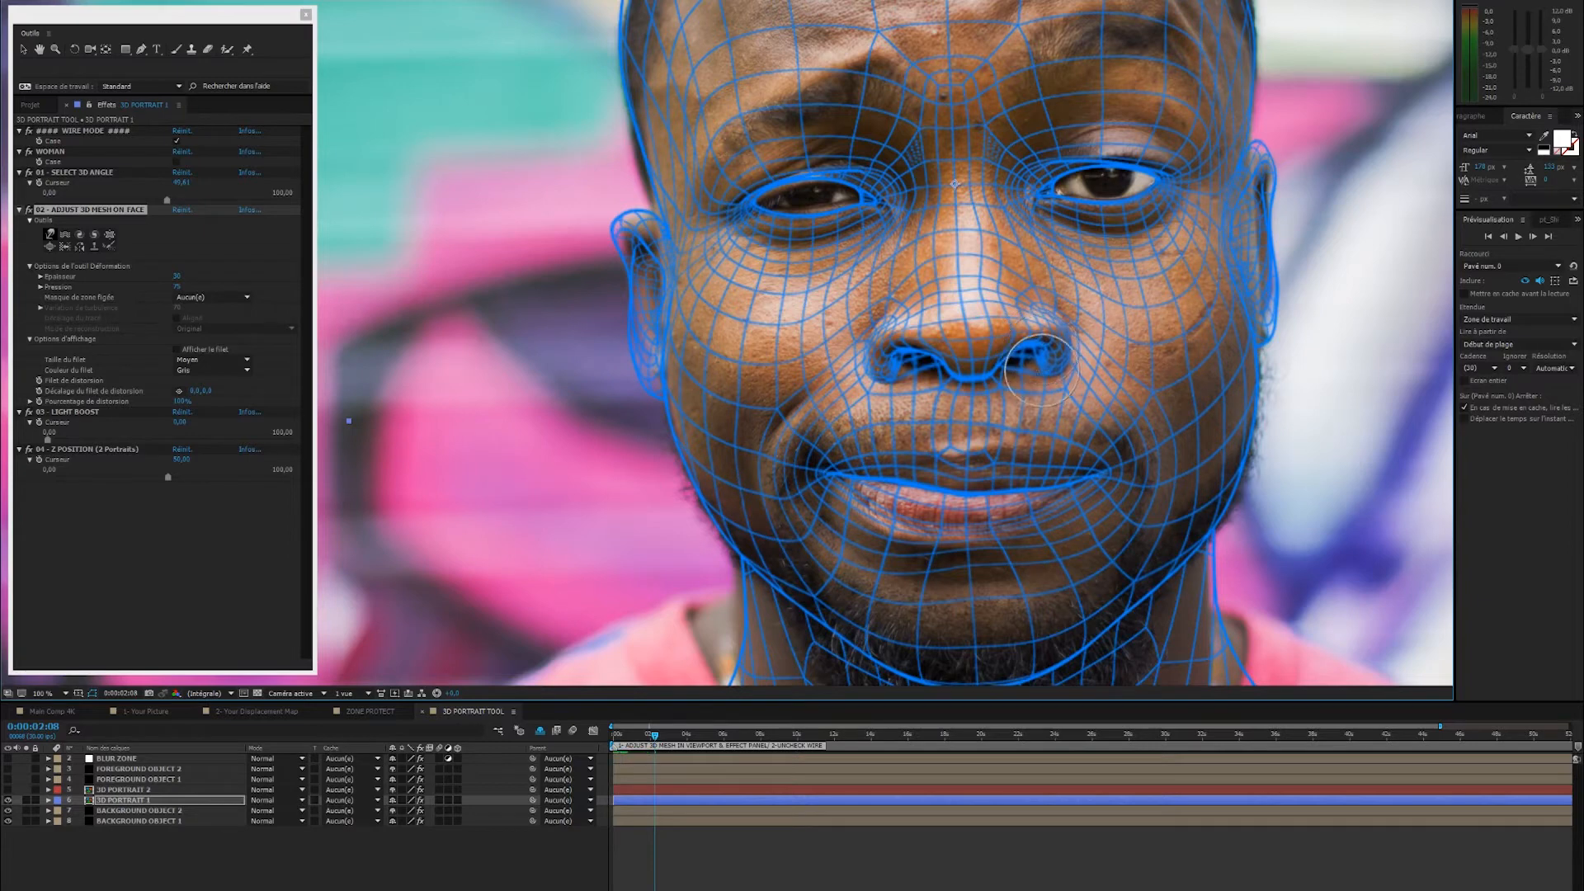
- Enlarge the Warp brush and push the mesh's upper skull edge inward onto the hairline's outline
scroll(969, 348, "down", 1)
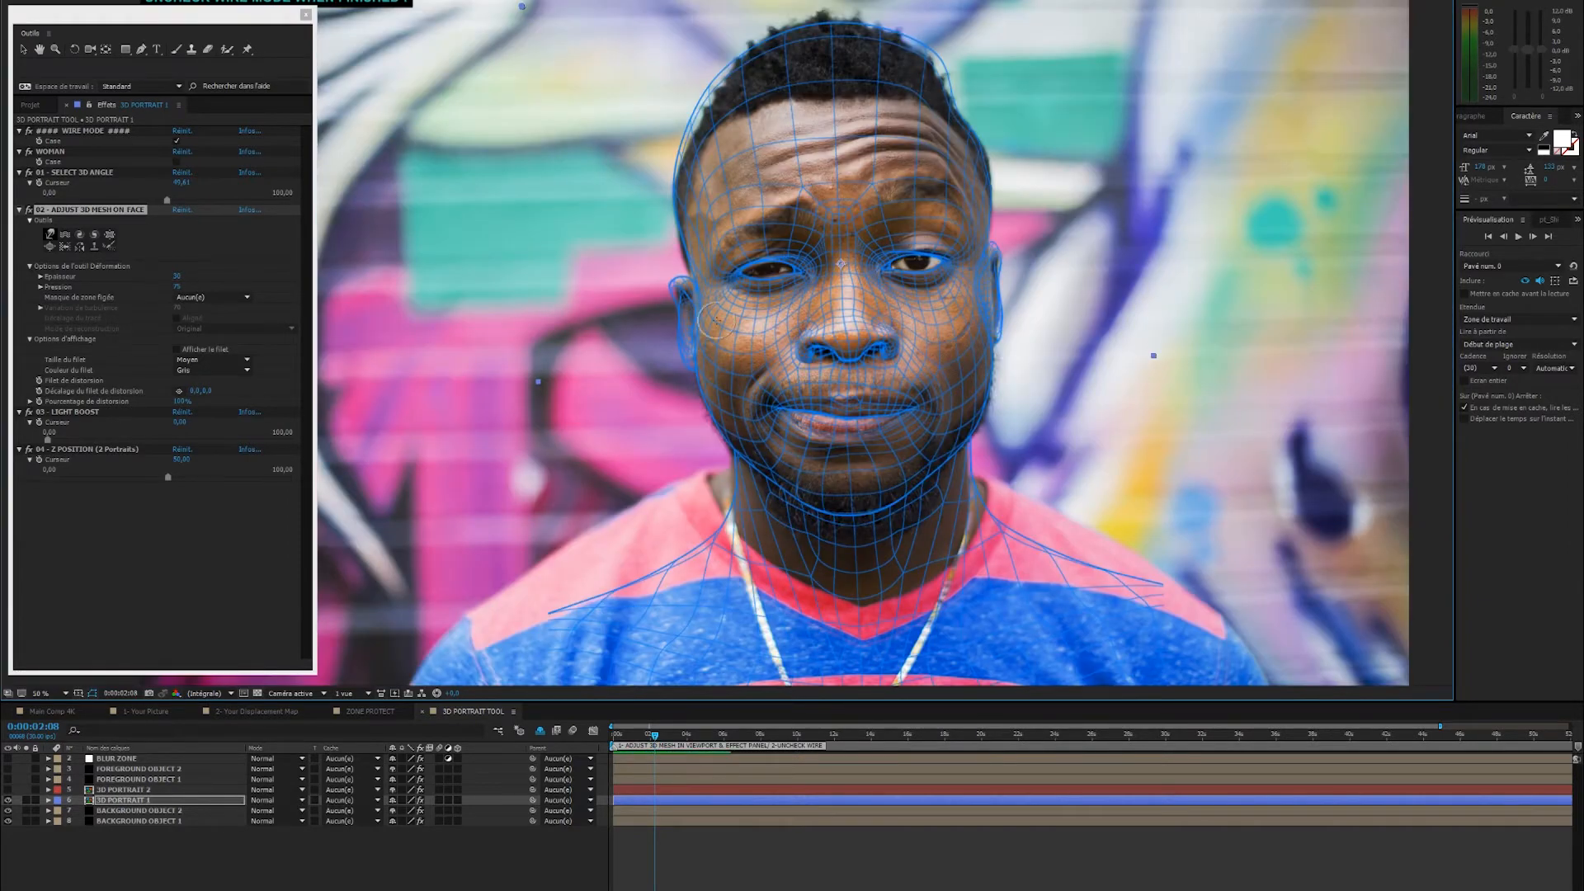
left_click_drag(177, 276, 205, 268)
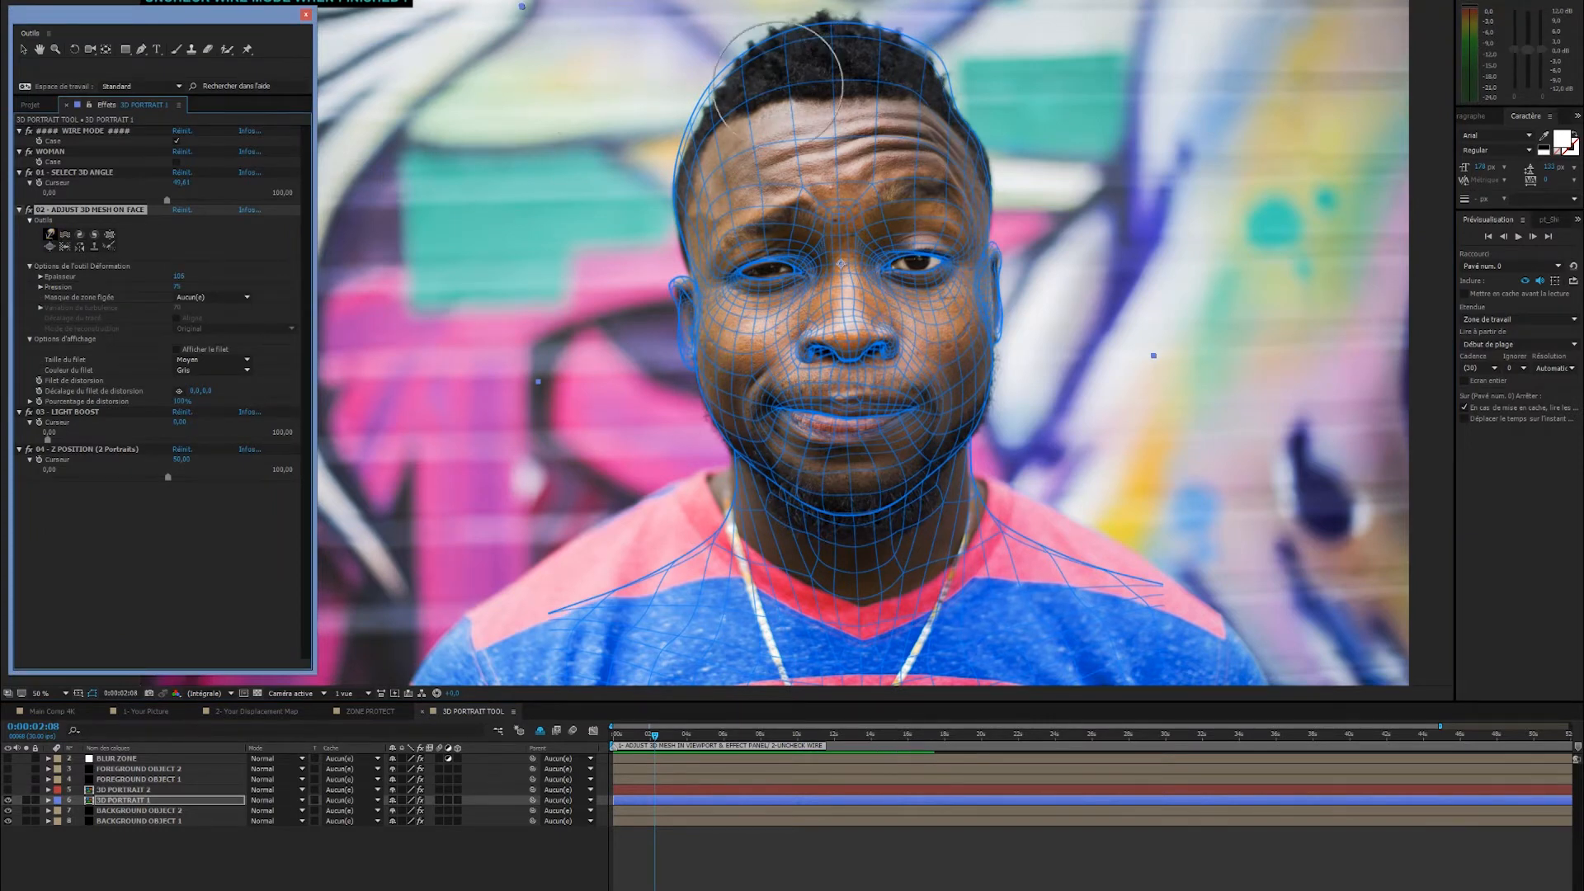
left_click_drag(686, 109, 695, 115)
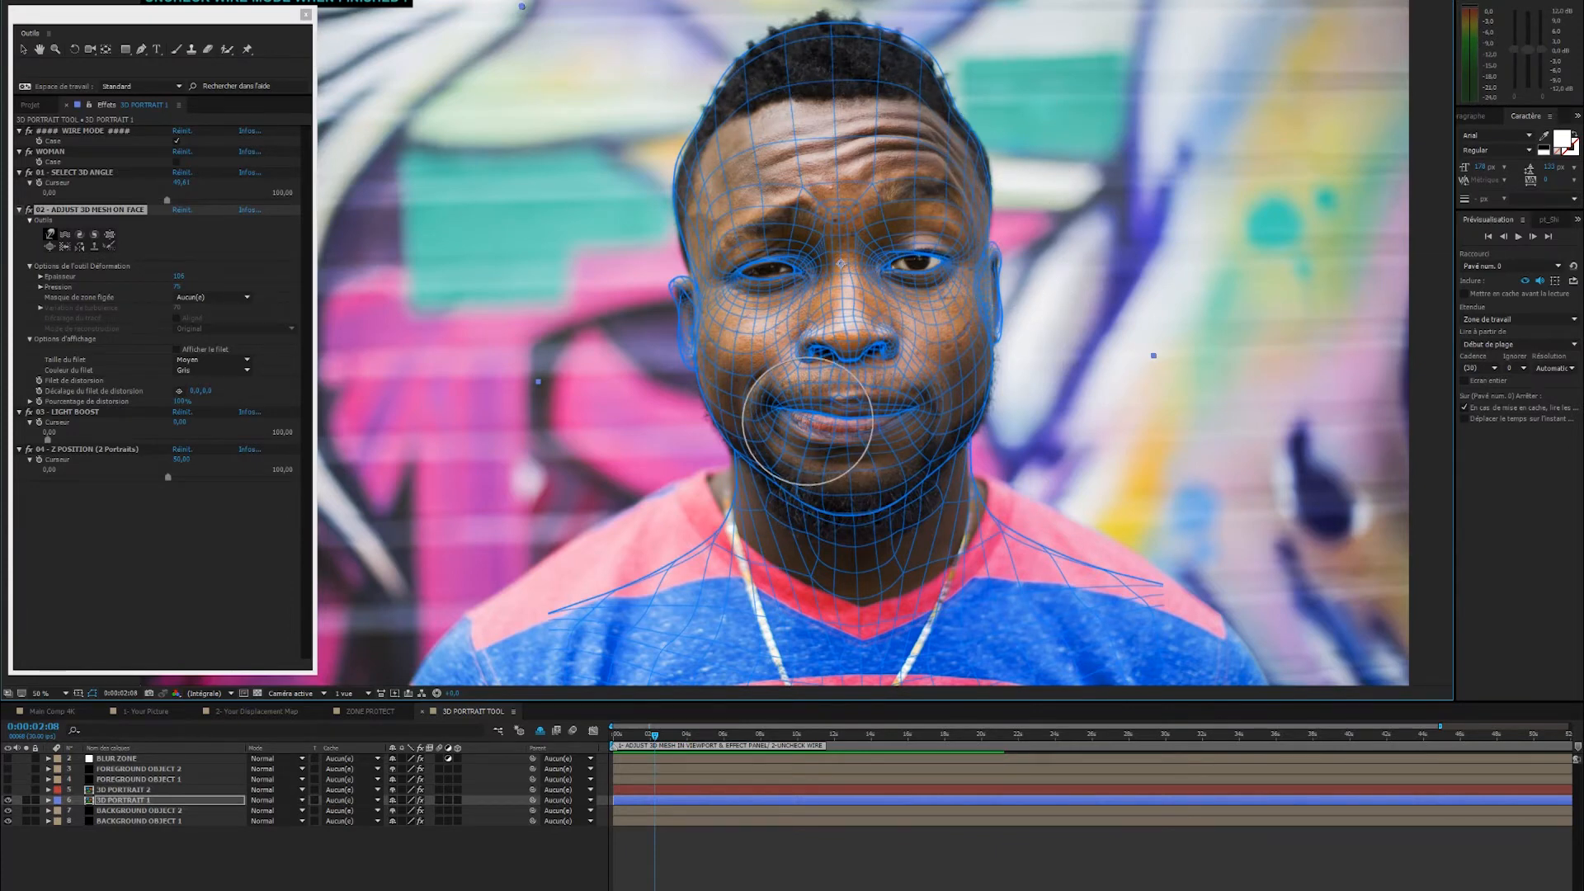
mouse_move(808, 420)
left_mouse_down()
mouse_move(822, 365)
mouse_move(792, 335)
mouse_move(808, 363)
left_mouse_up()
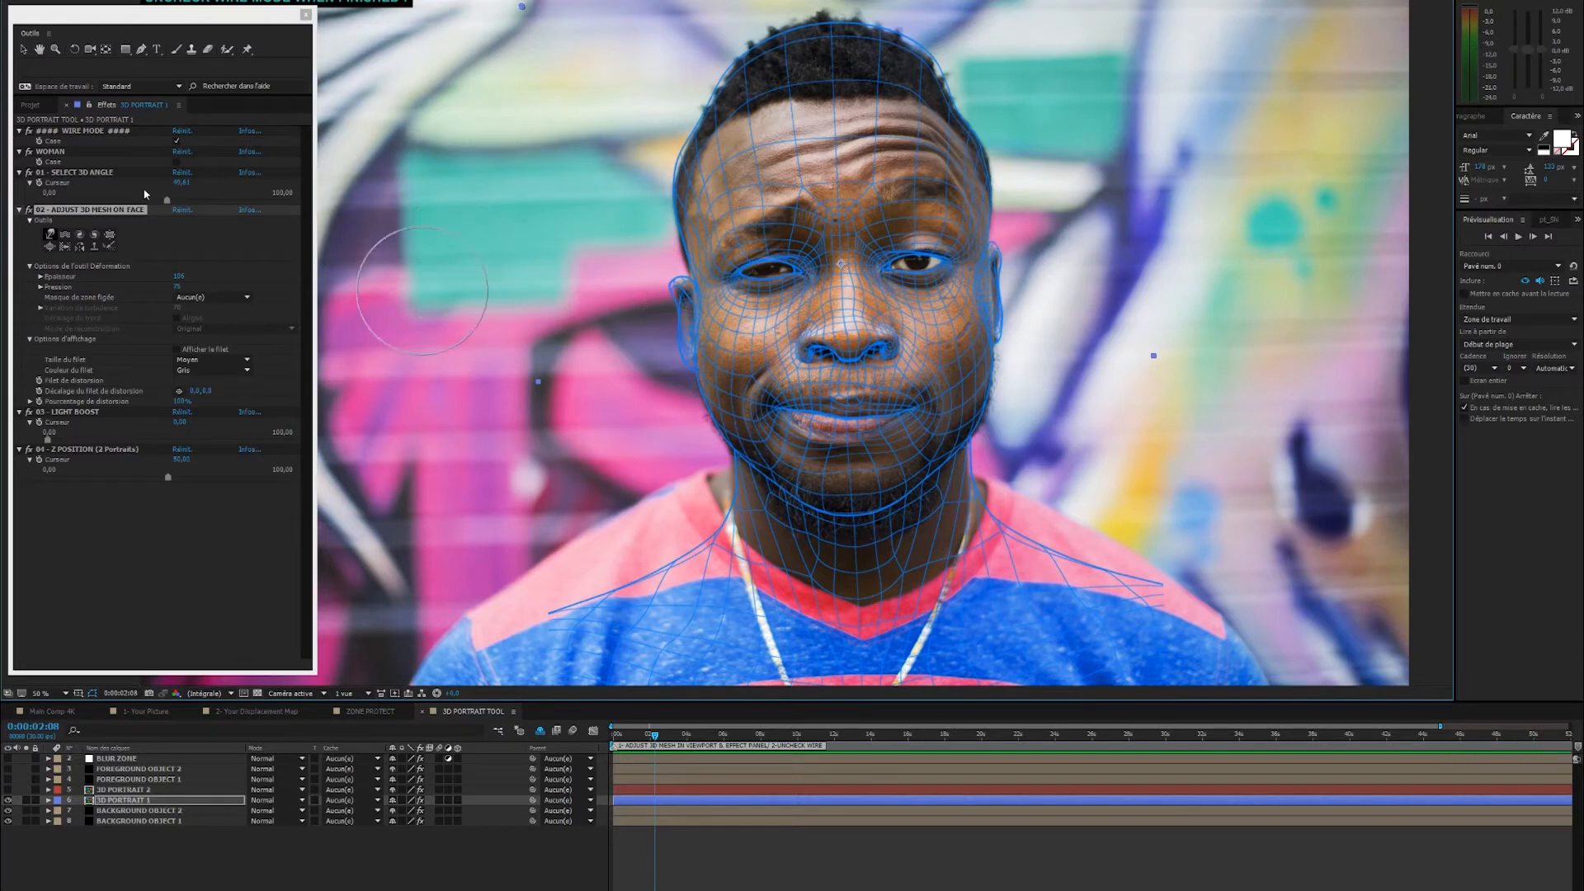
- Toggle WIRE MODE off and on to compare the wire mesh with the head's grayscale displacement map
key("v")
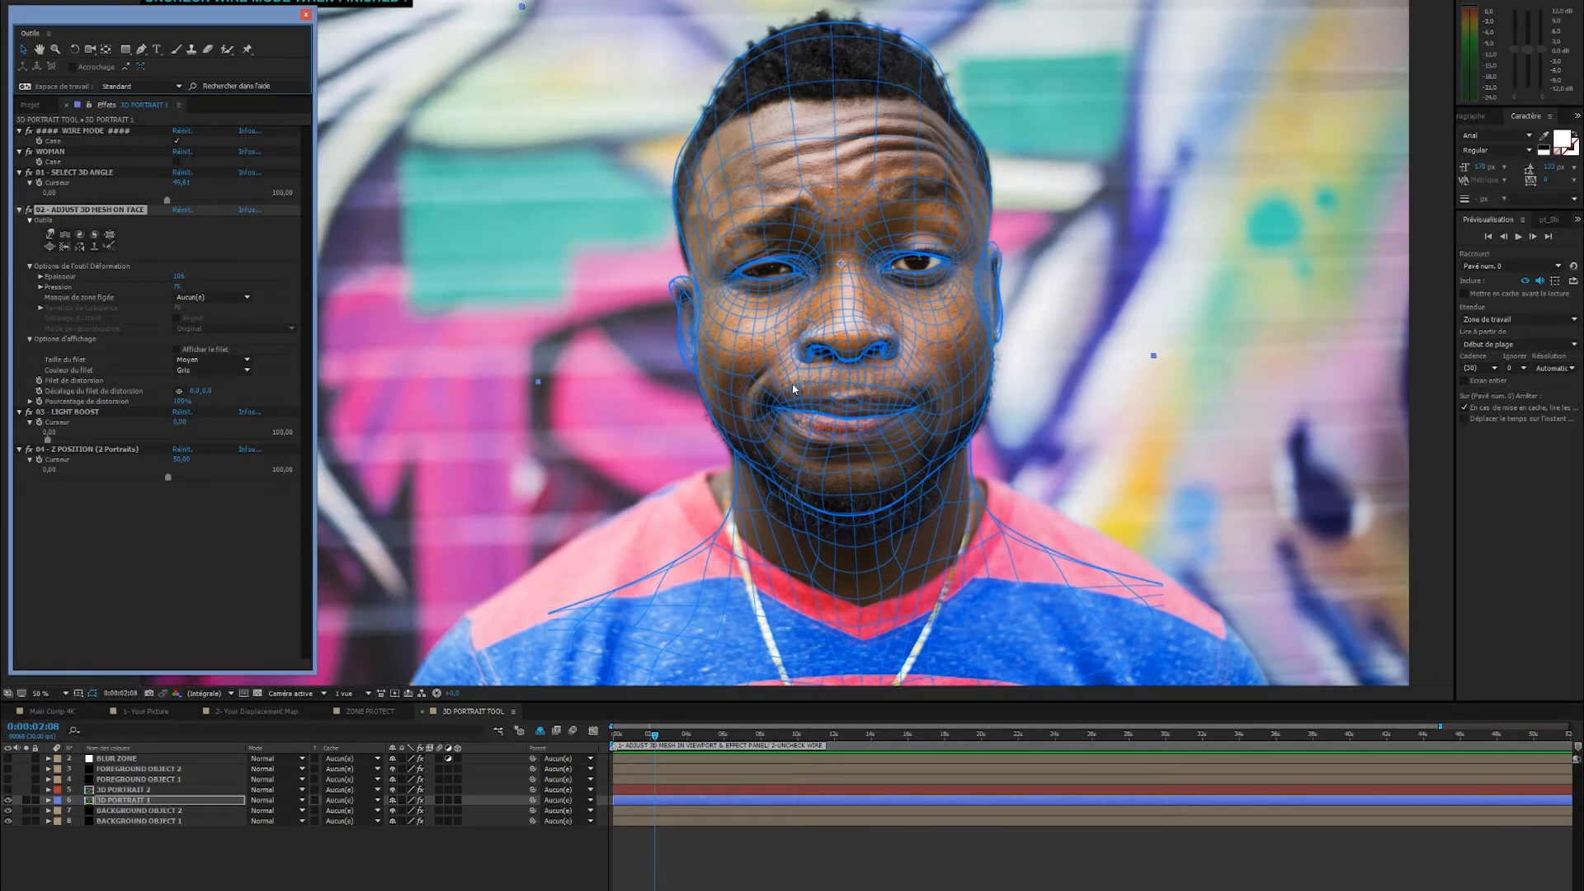
left_click(49, 234)
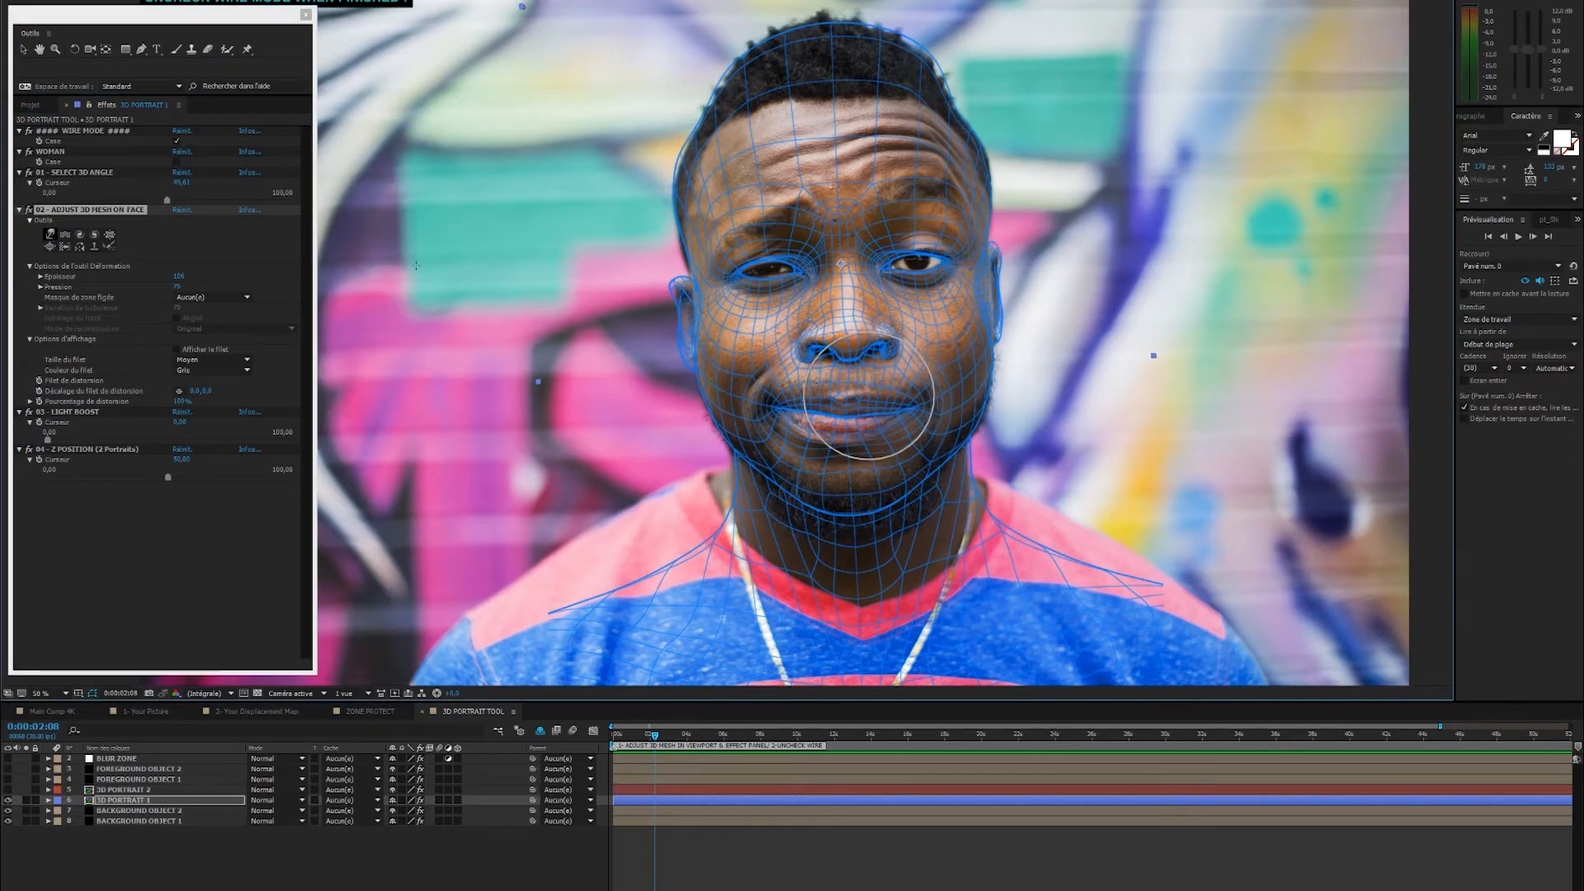
left_click(24, 50)
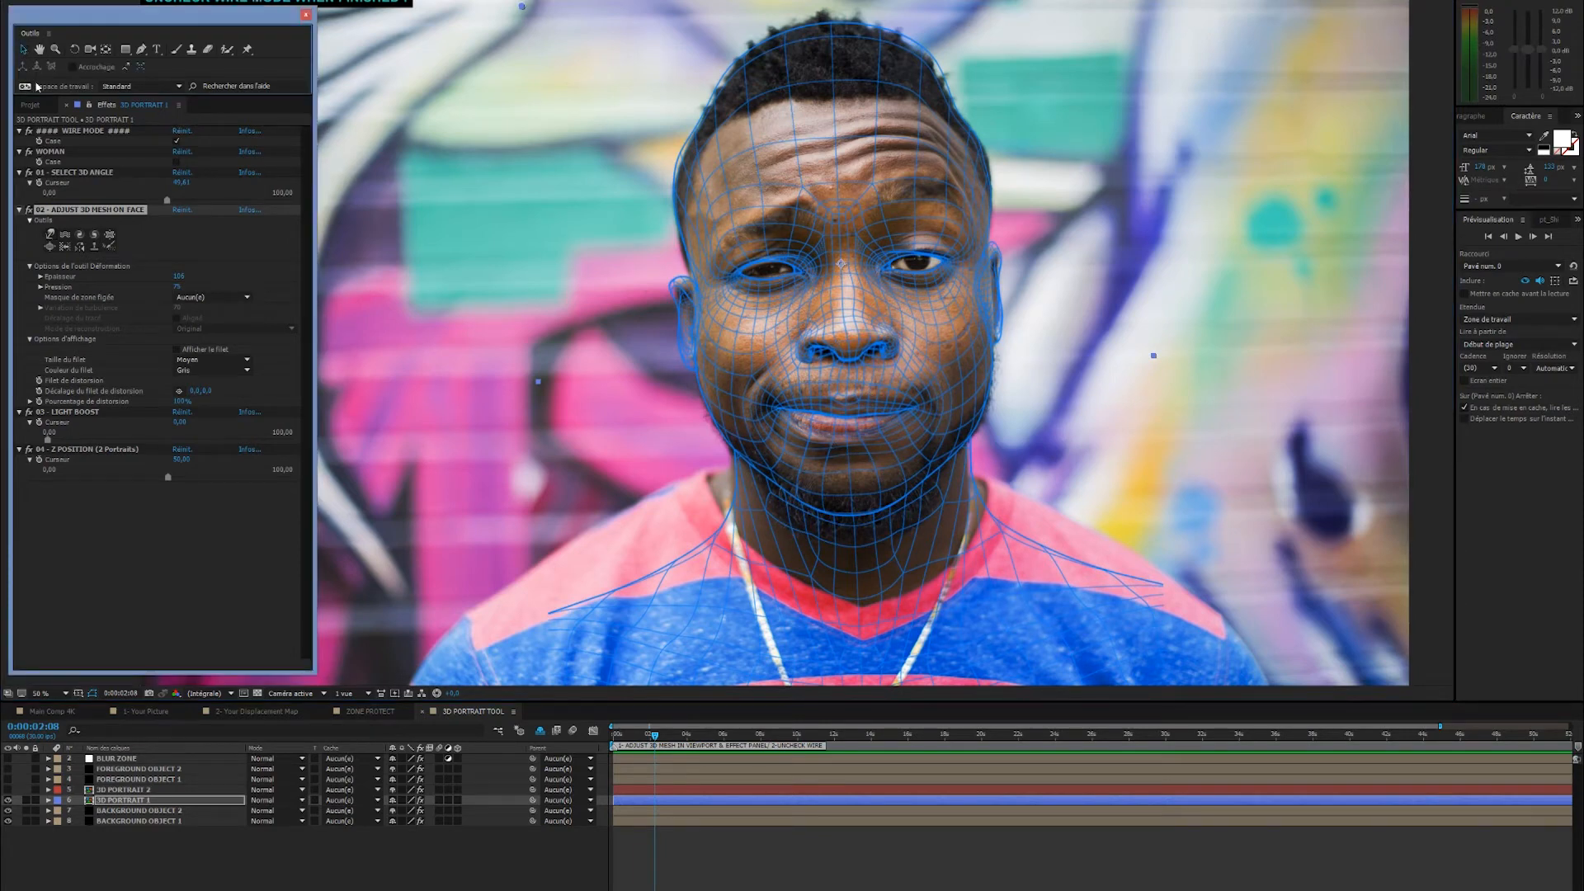
left_click(169, 144)
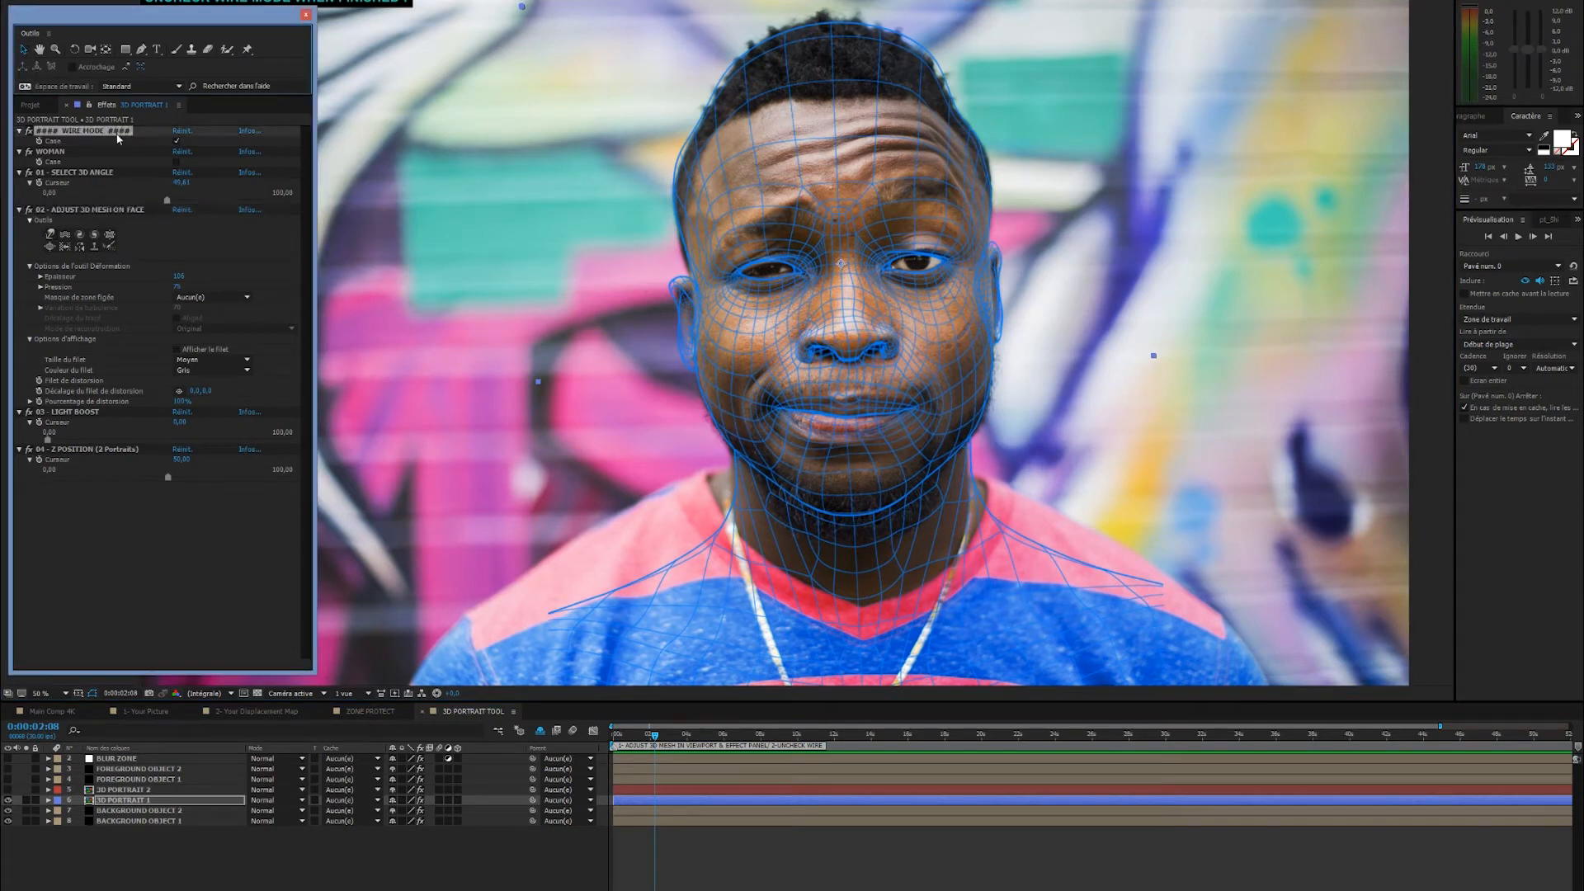
left_click(175, 142)
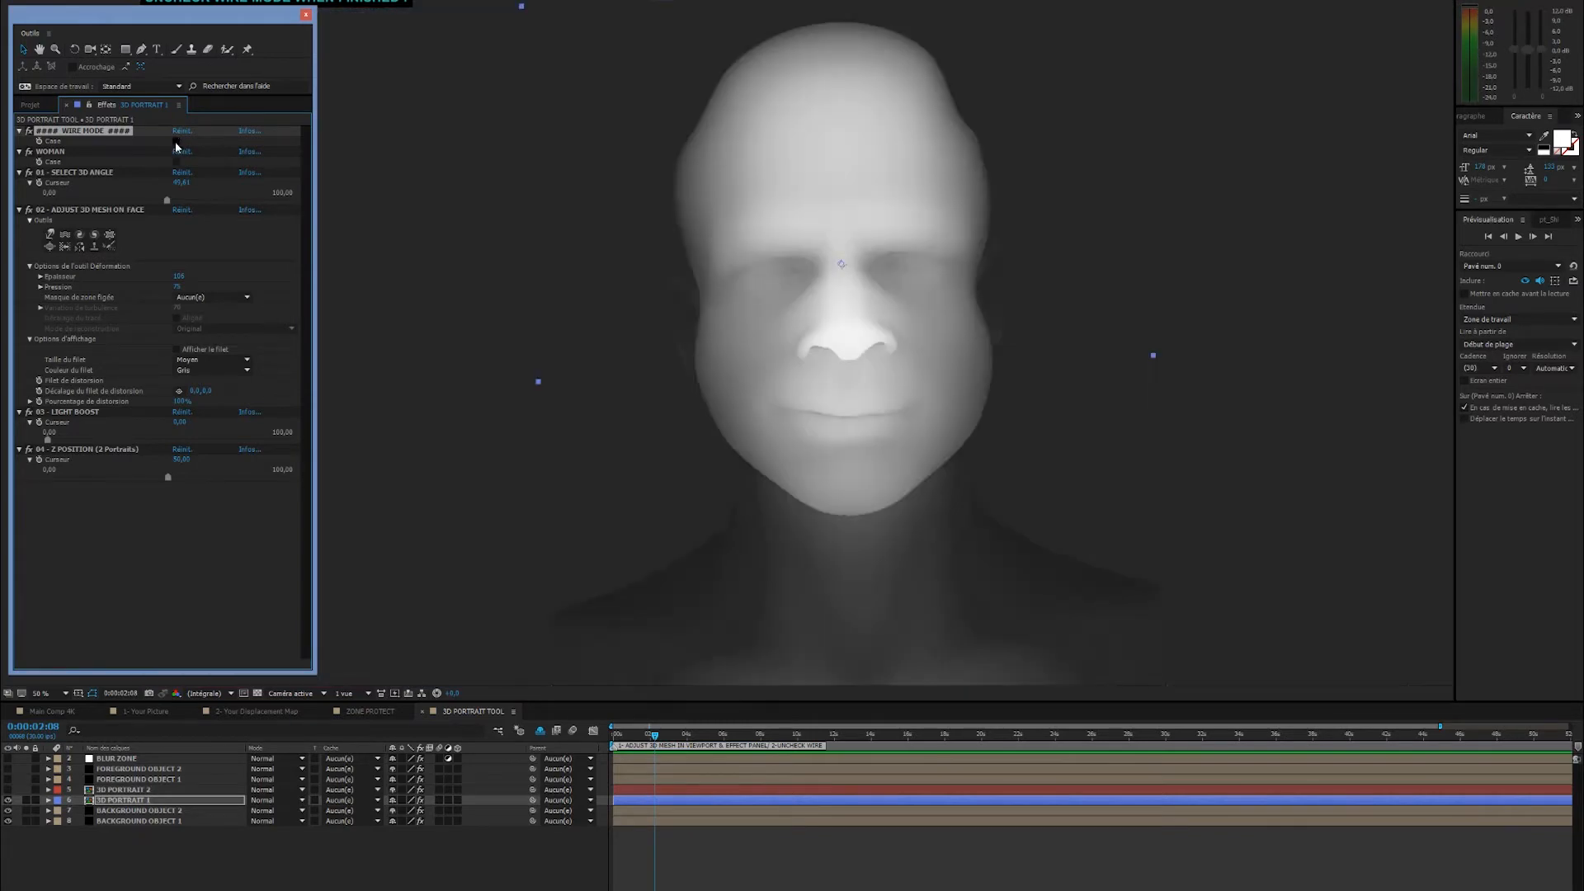
left_click(176, 143)
left_click(175, 143)
left_click(175, 144)
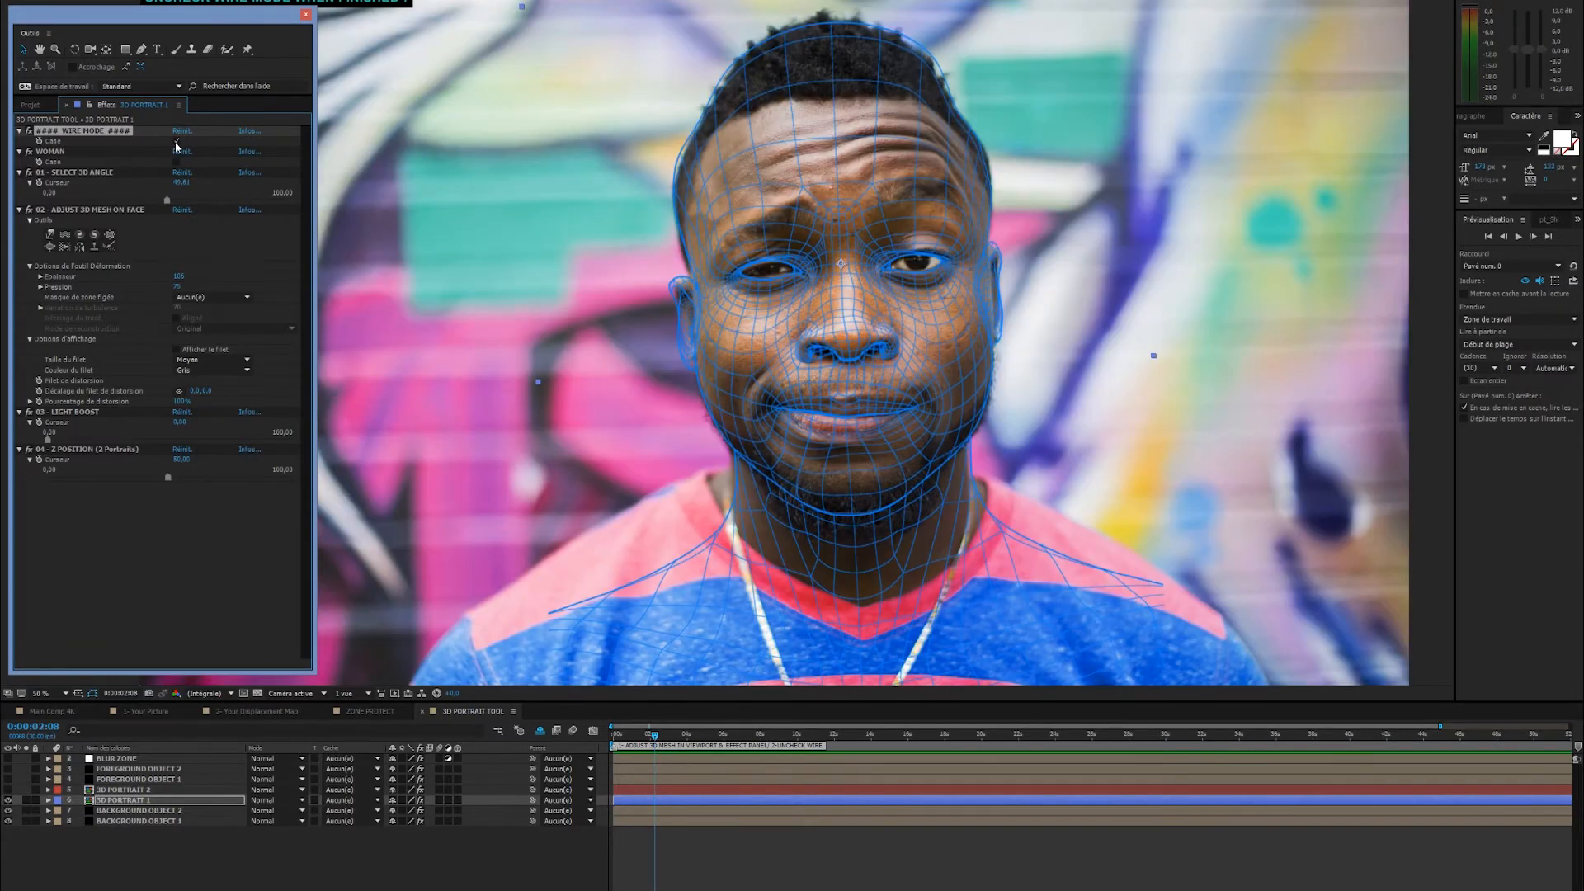
left_click(176, 143)
left_click(176, 144)
- With the Pen tool, draw a closed mask on BACKGROUND OBJECT 1 along the shoulders, behind the chin and below the picture's lower edge
left_click(155, 833)
left_click(154, 823)
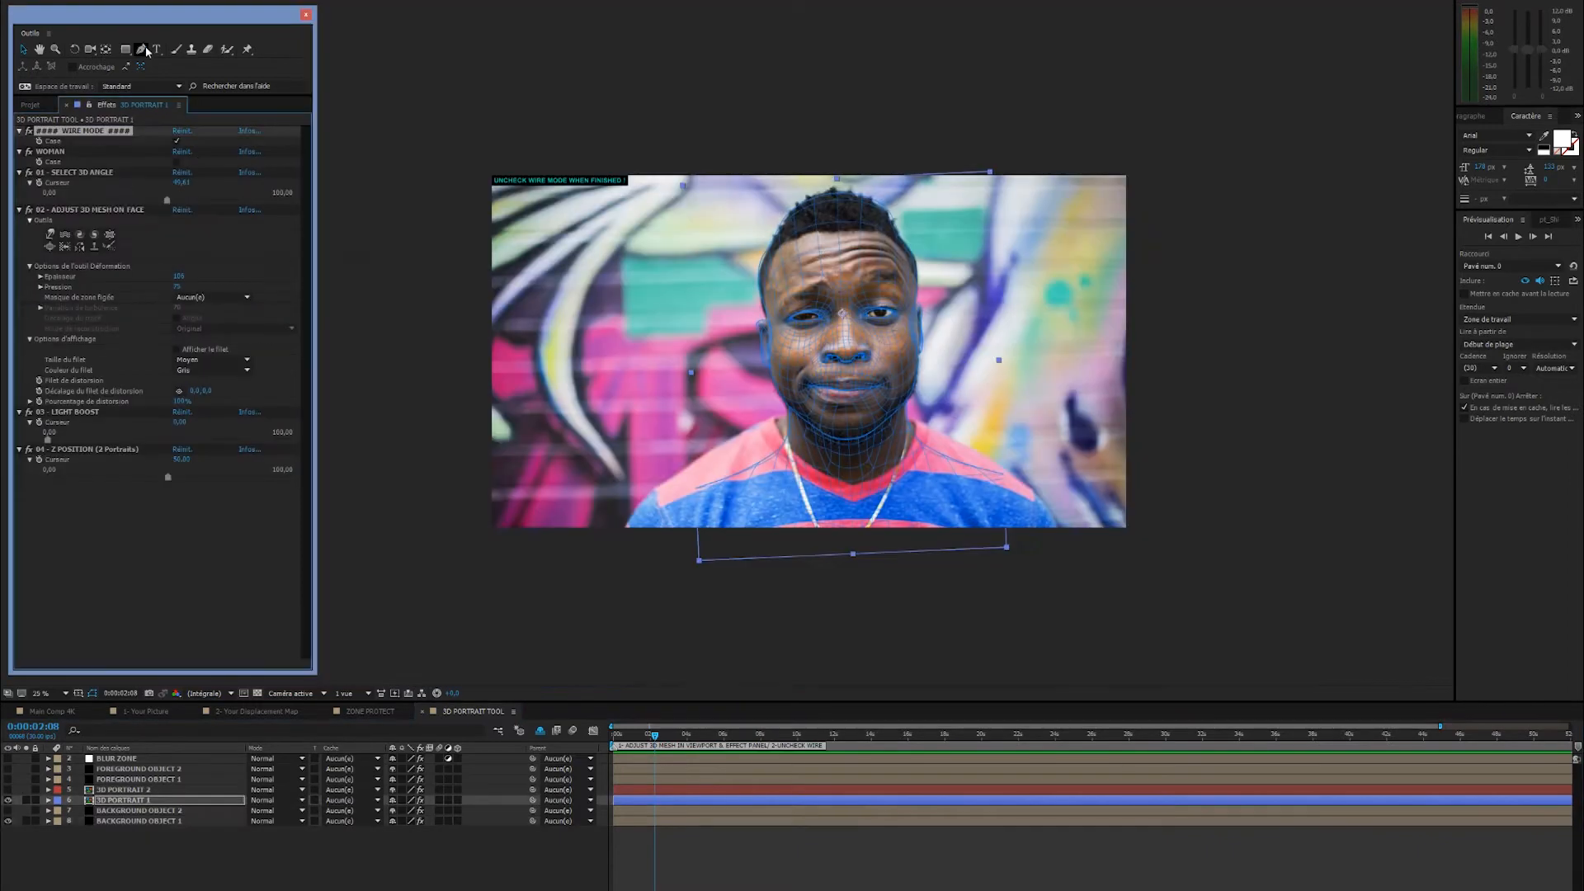
left_click(141, 49)
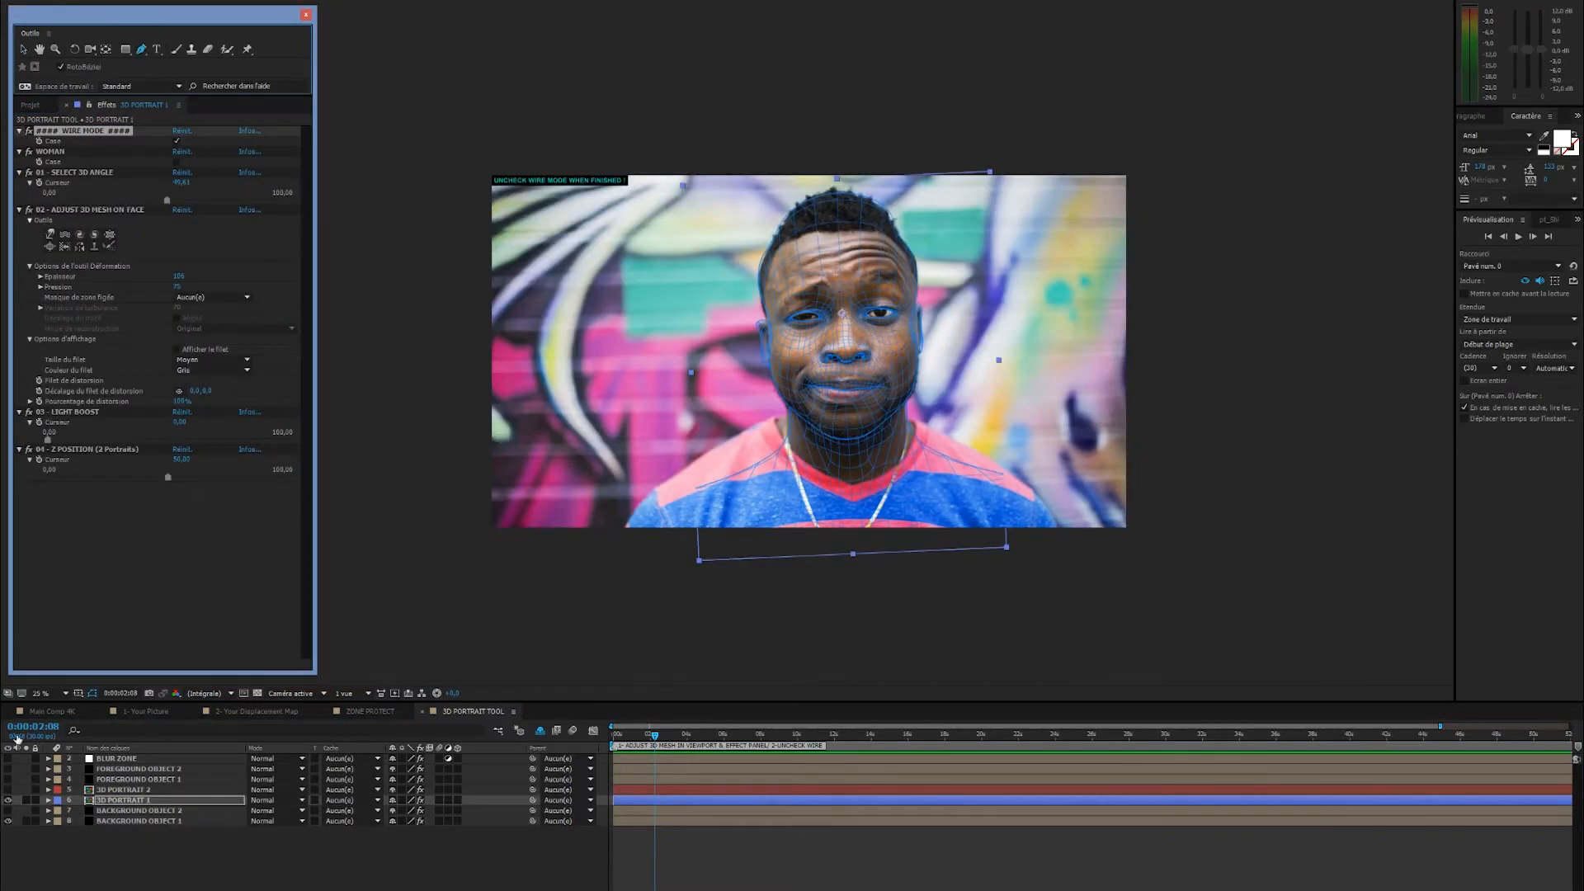
left_click(636, 527)
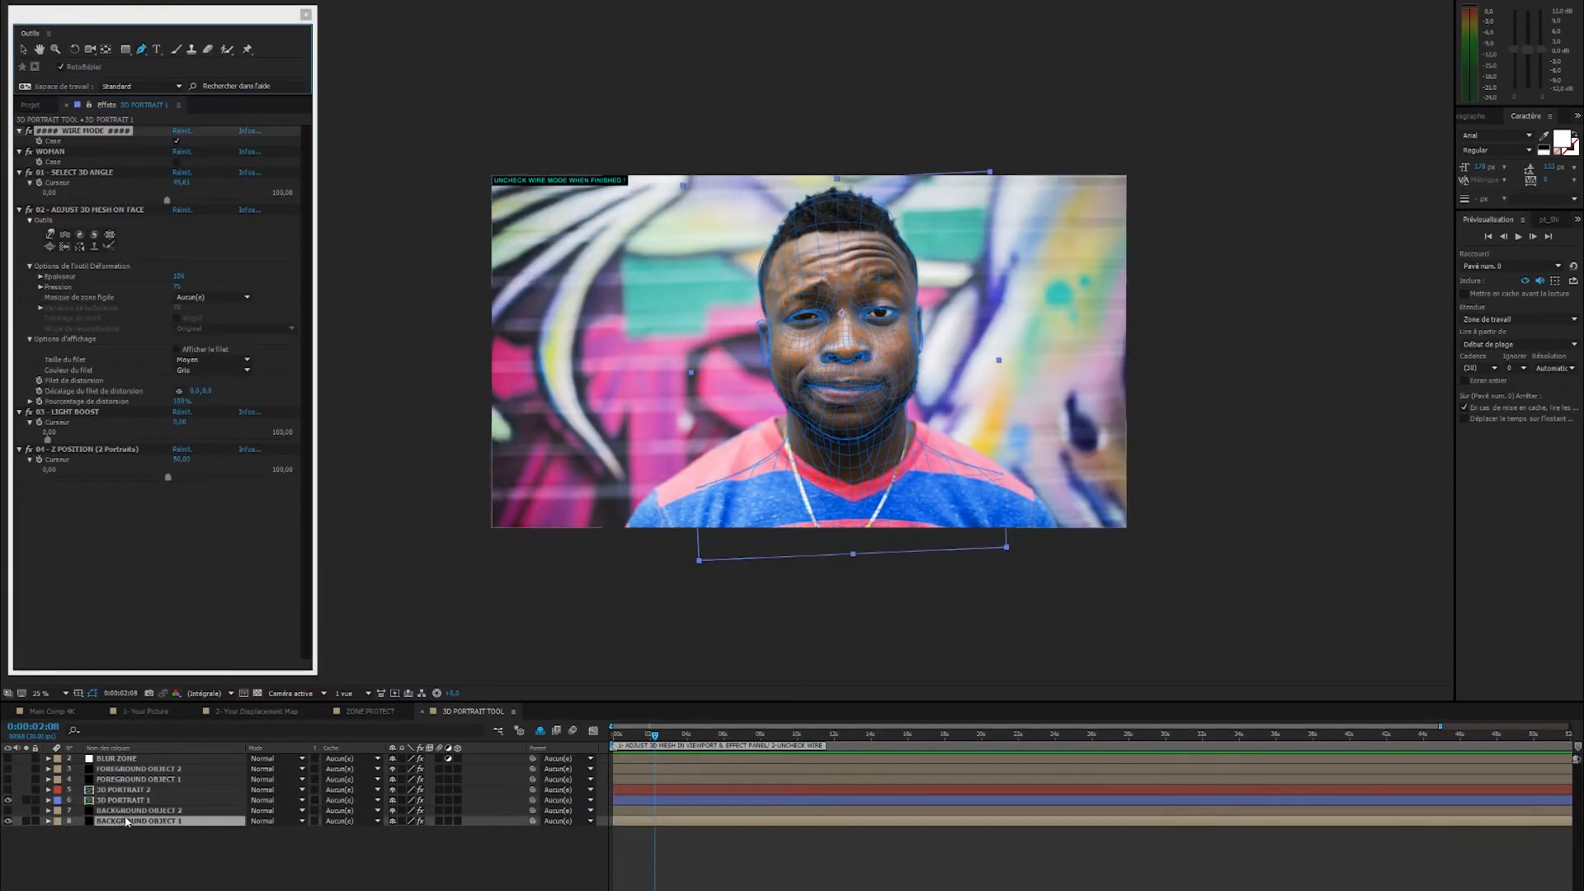
left_click(622, 530)
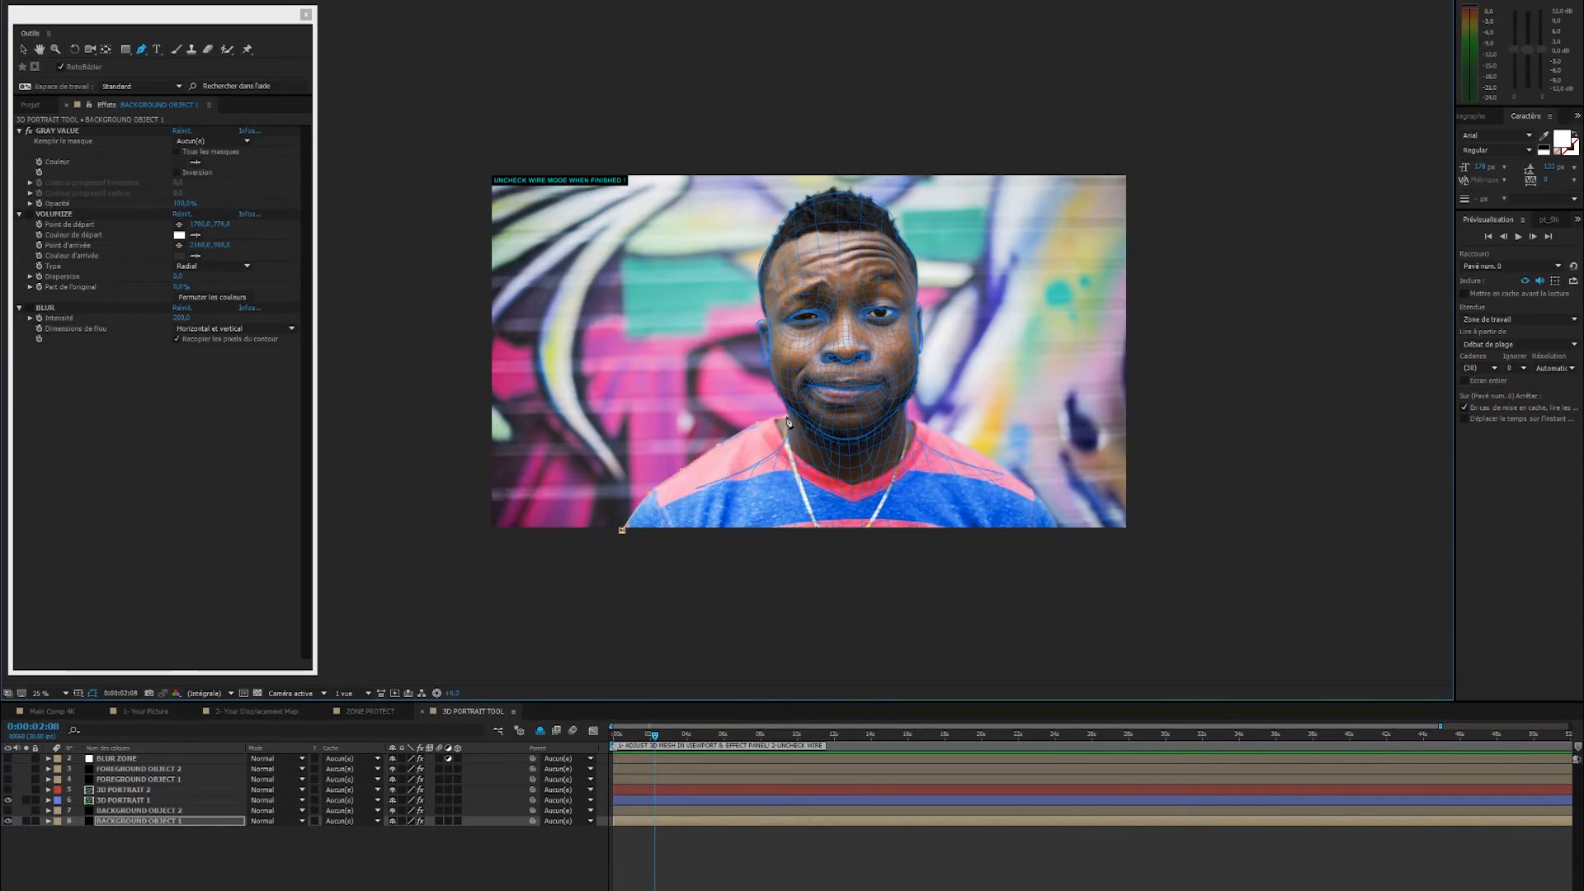
left_click(832, 418)
left_click(920, 424)
left_click(1051, 512)
left_click(1060, 535)
left_click_drag(998, 582, 930, 591)
left_click(578, 586)
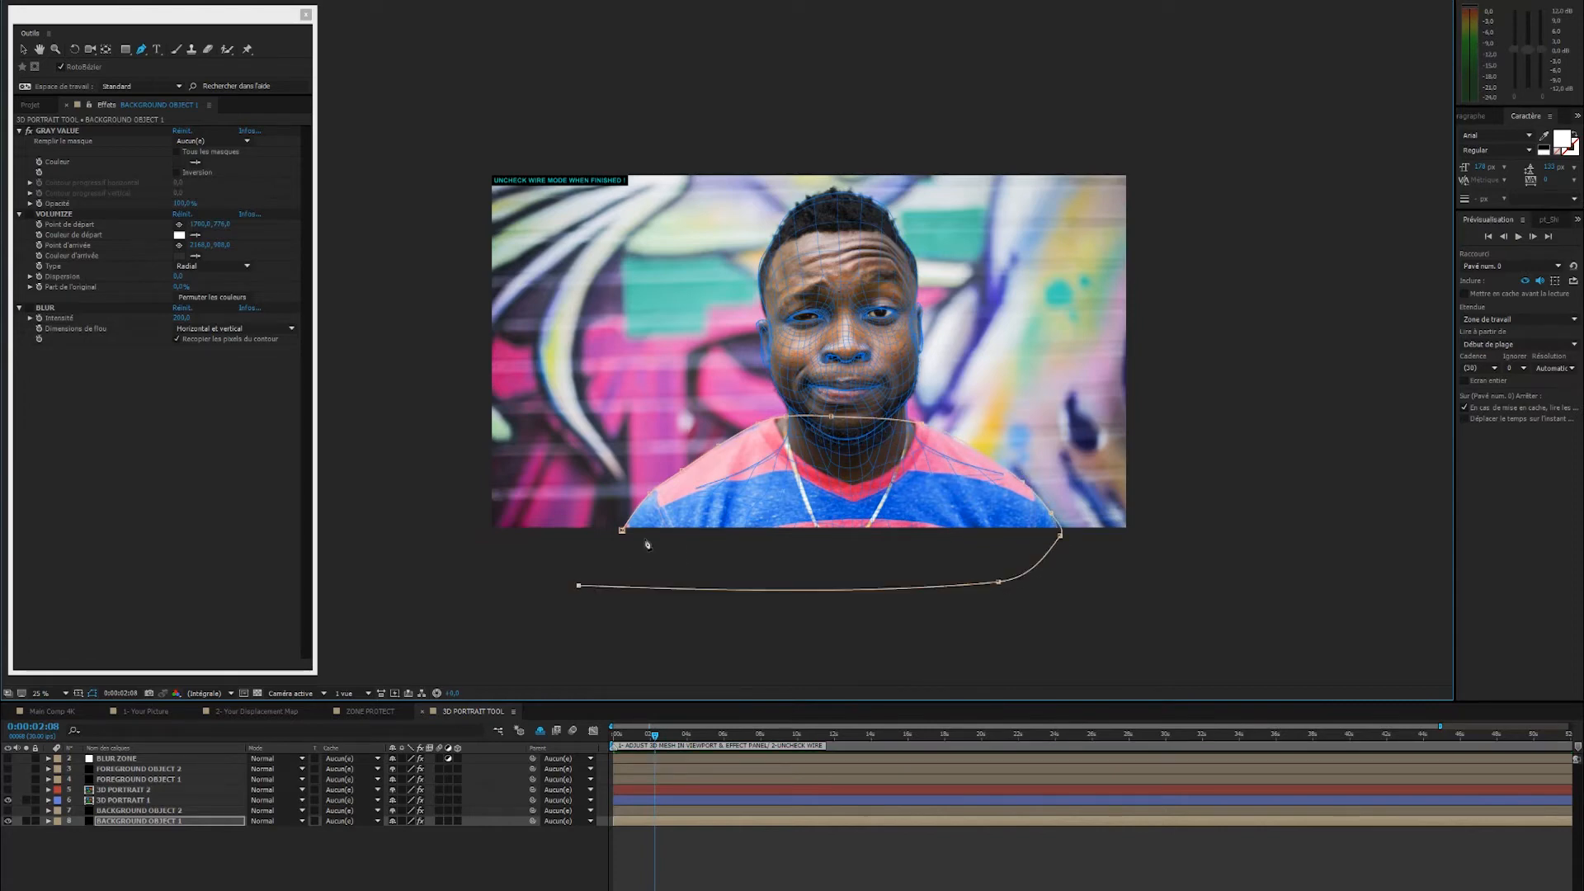
left_click(622, 530)
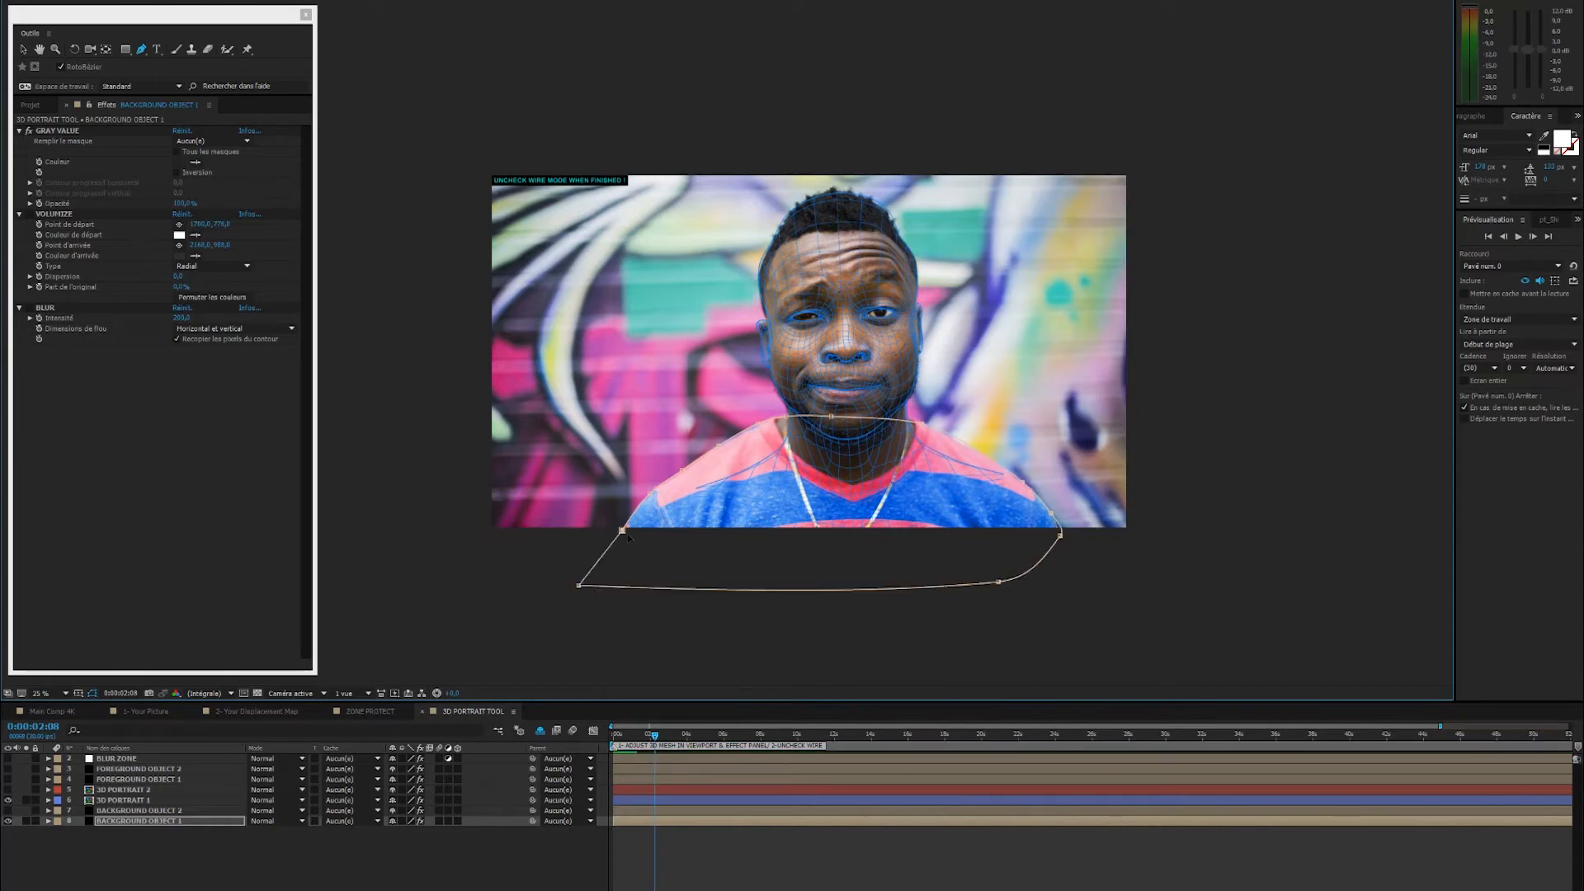
- Turn off WIRE MODE on 3D PORTRAIT 1, then check the shoulder mask and GRAY VALUE effect of BACKGROUND OBJECT 1
left_click(83, 799)
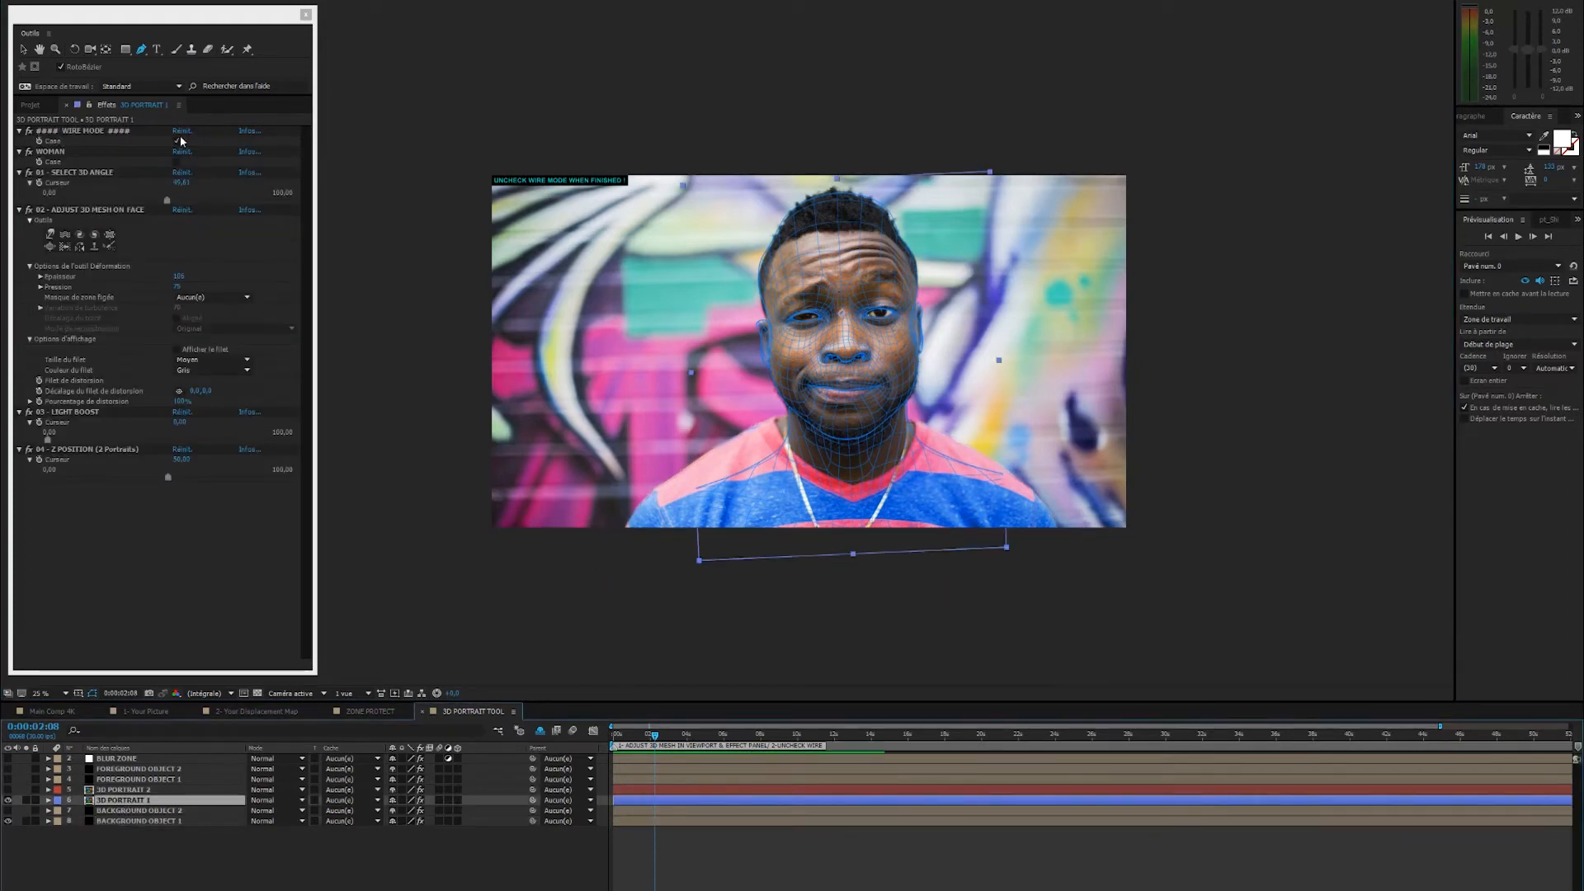
left_click(179, 141)
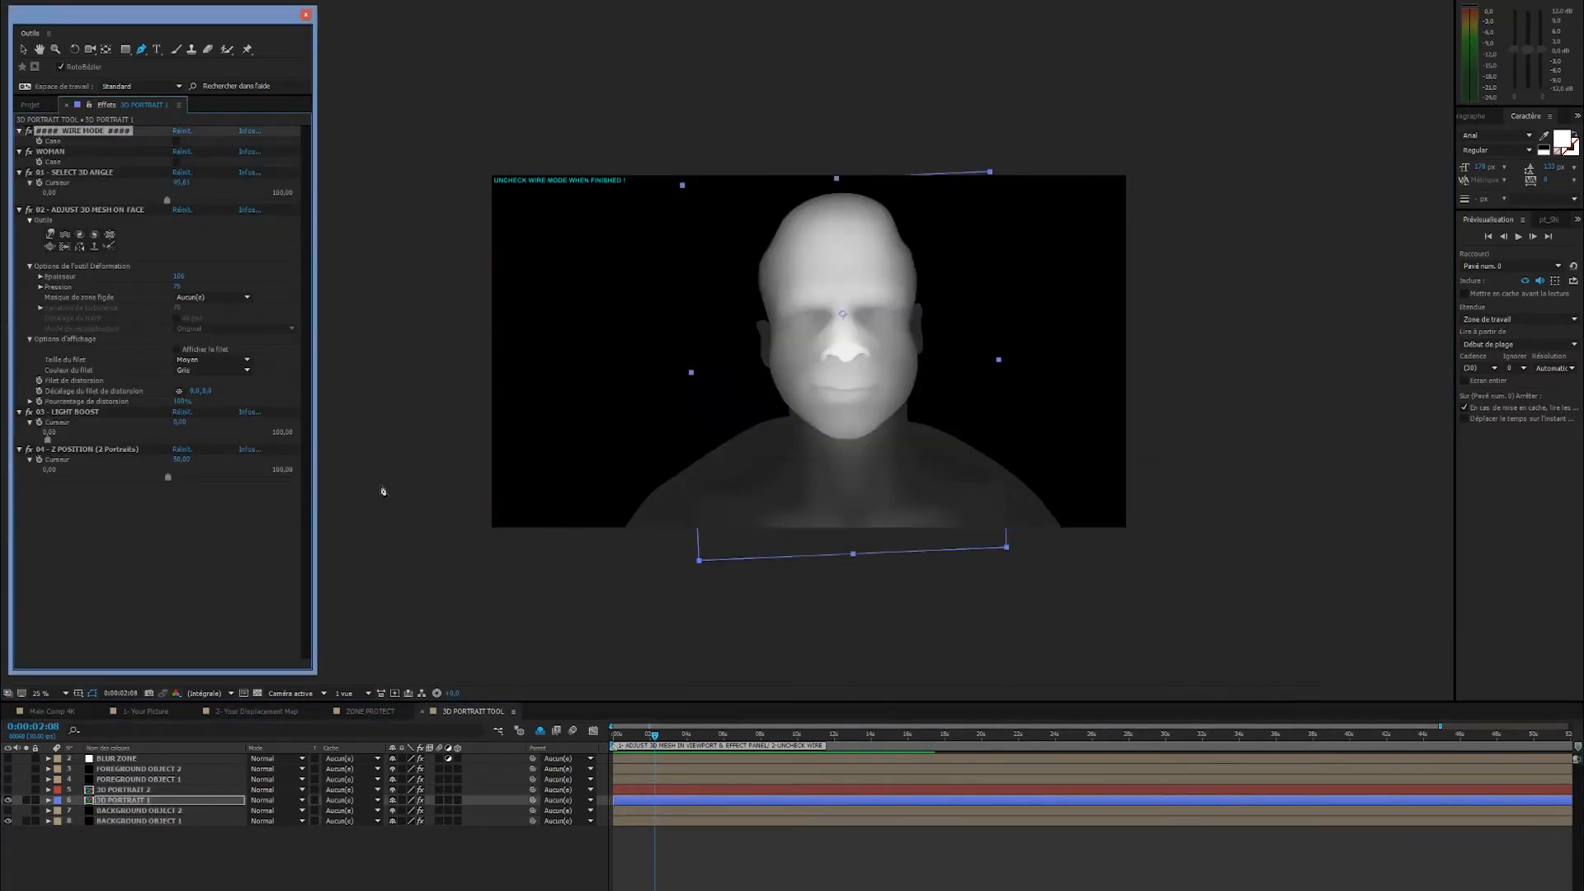
left_click(130, 820)
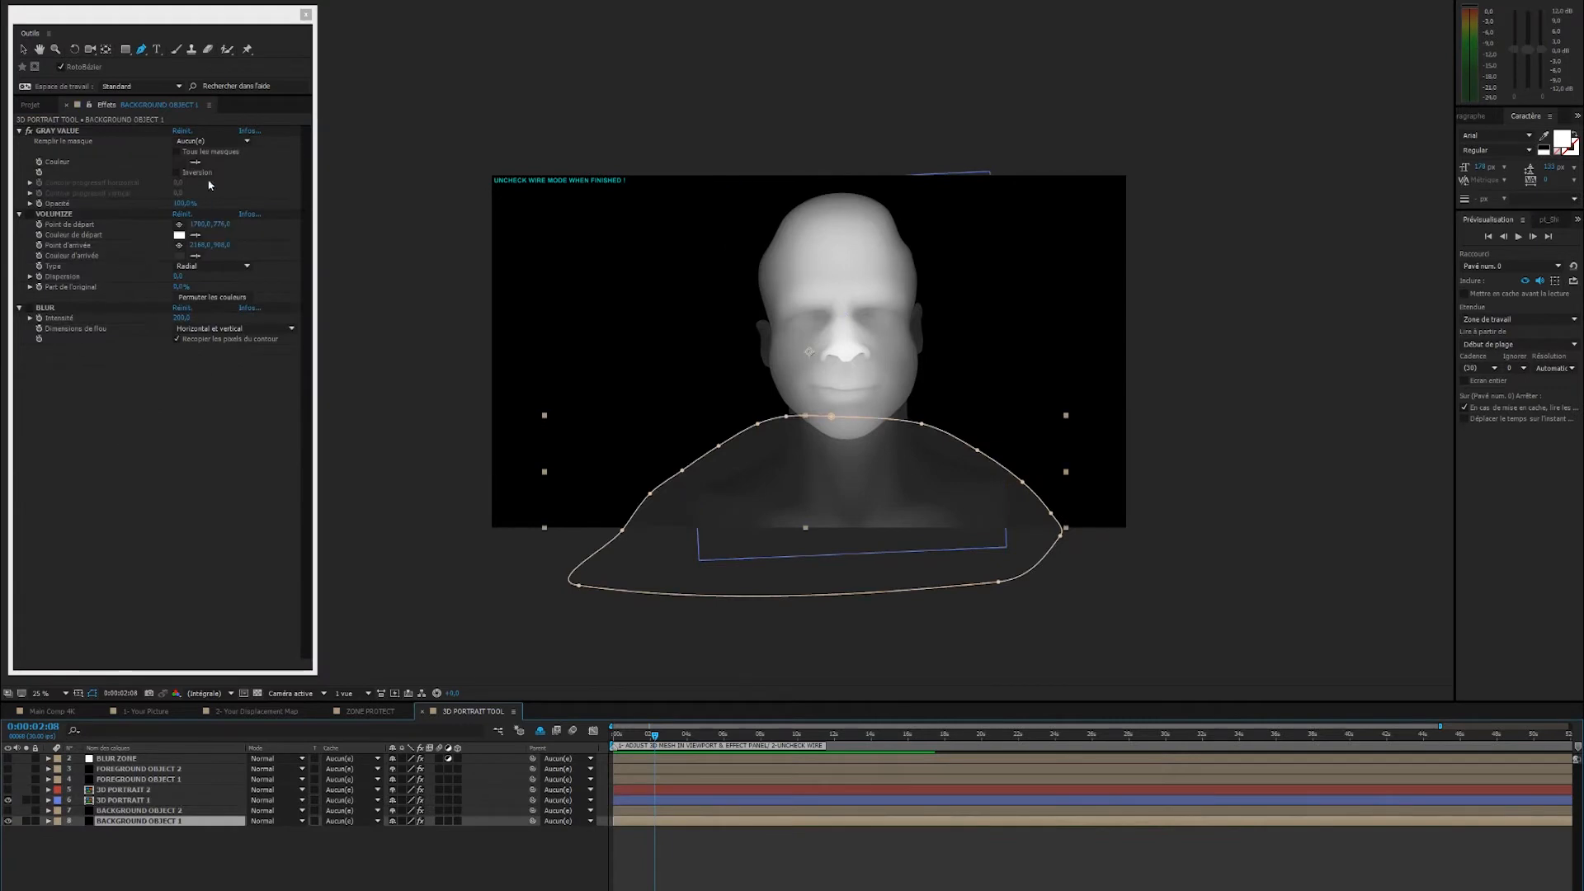
left_click(725, 480)
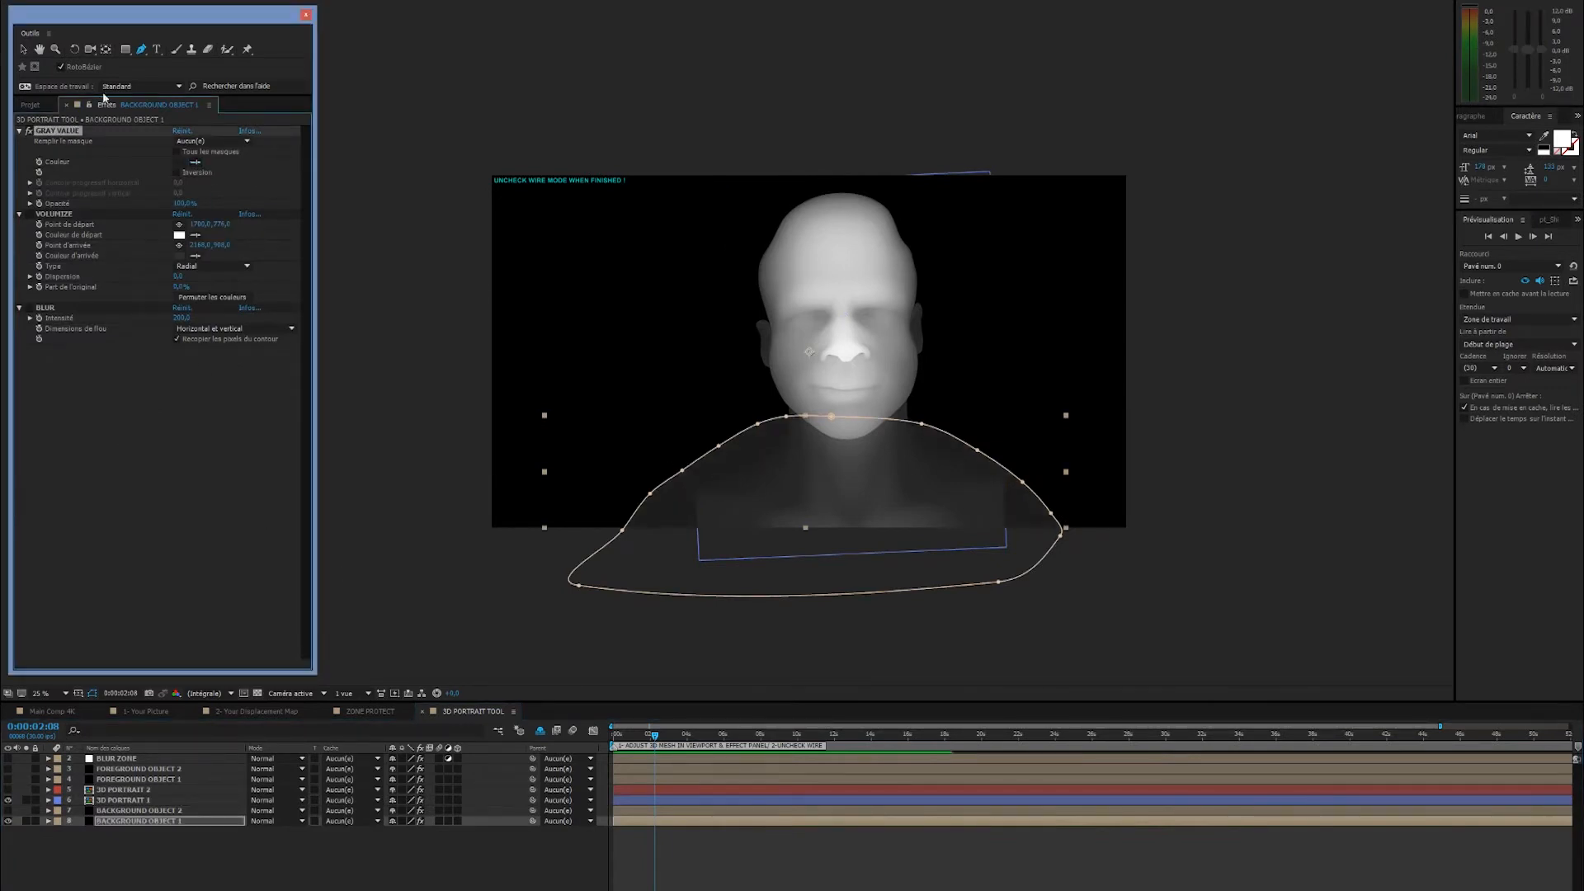
left_click(23, 49)
left_click(159, 855)
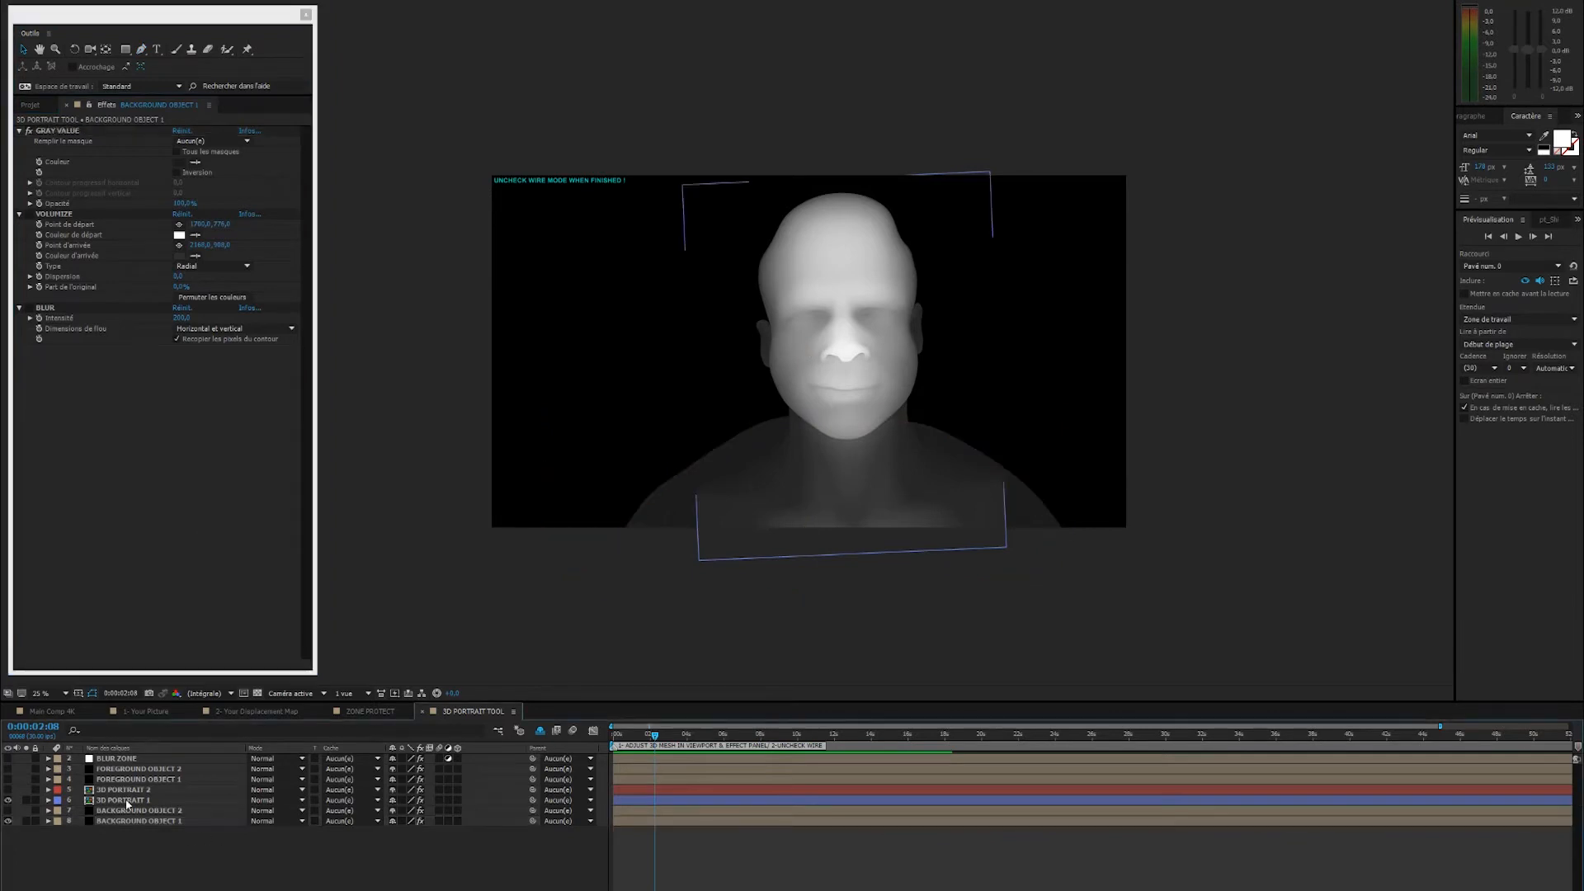
- With the Warp tool on 3D PORTRAIT 1, push both lower corners of the torso outward and down past the picture's lower edge
left_click(124, 799)
left_click(49, 235)
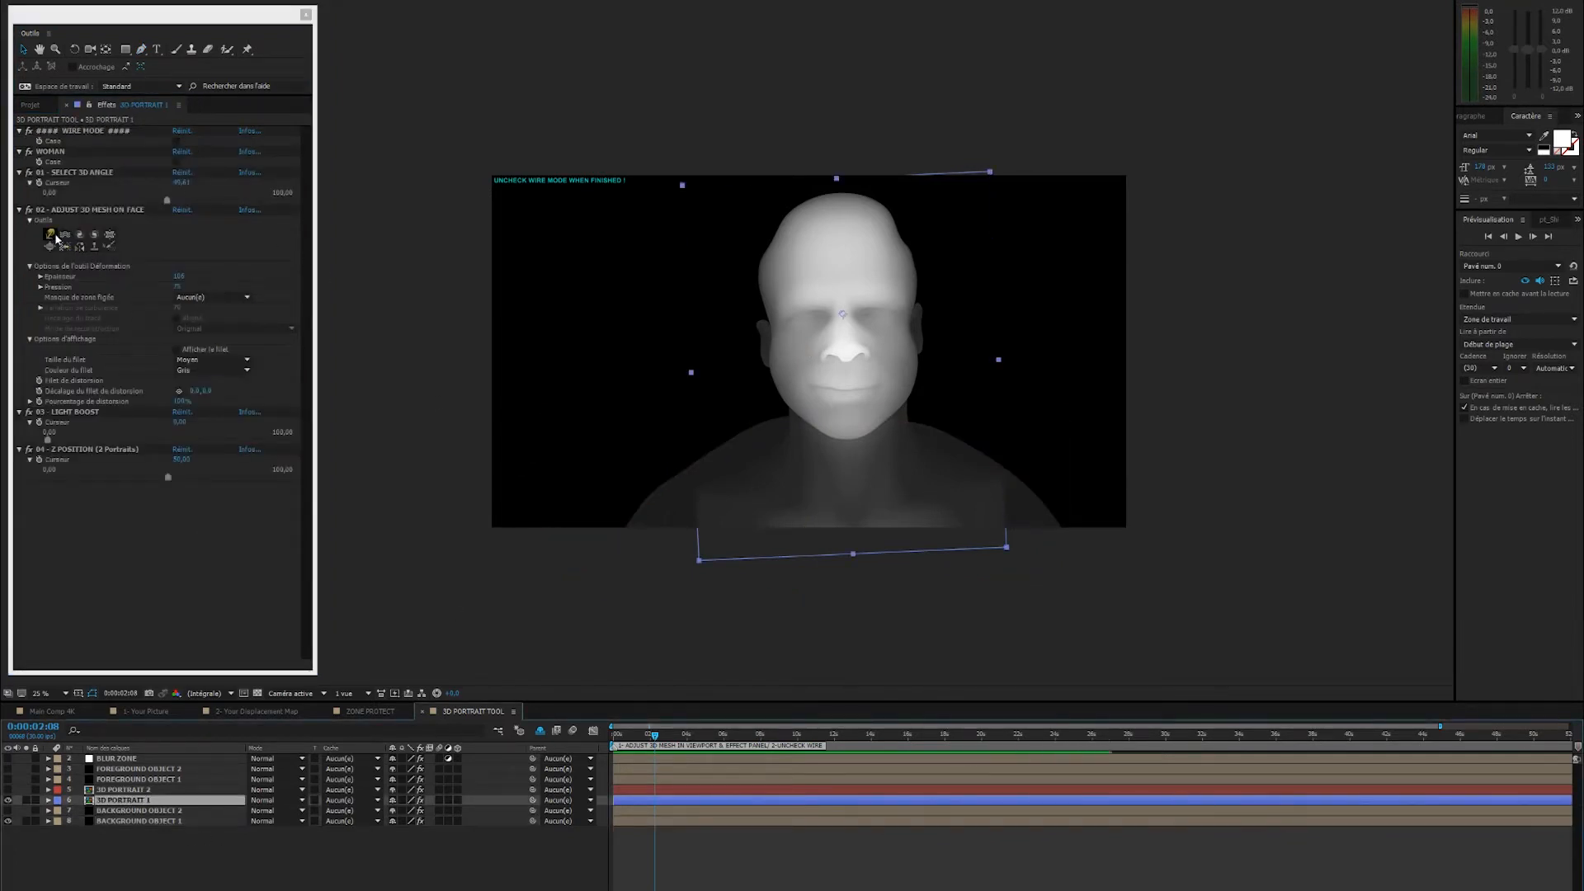
left_click_drag(698, 505, 594, 591)
left_click_drag(679, 505, 611, 563)
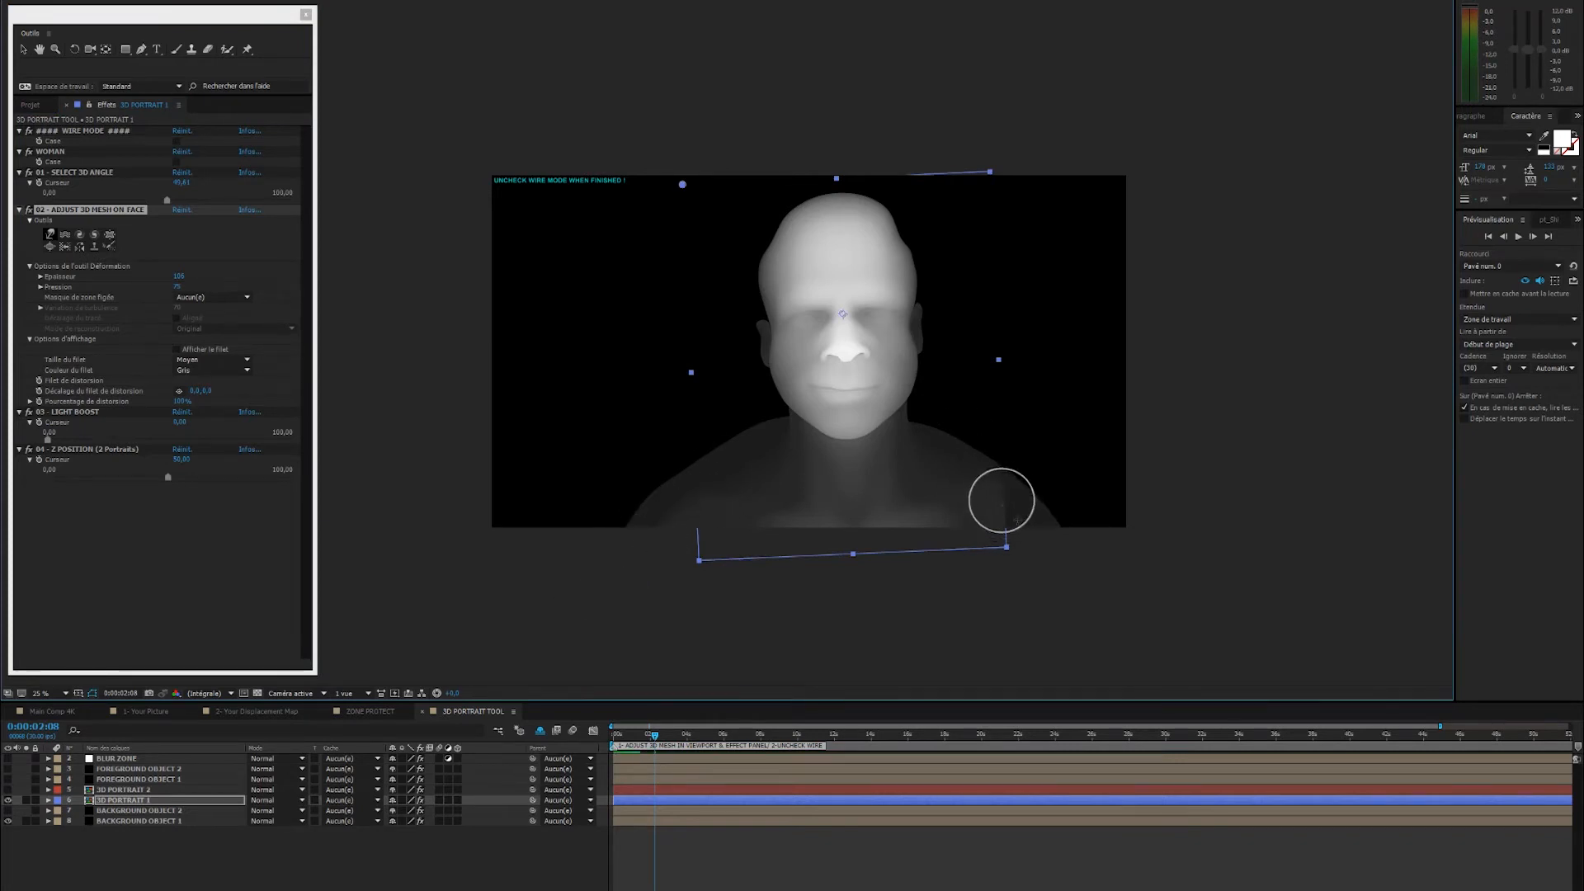
left_click_drag(1000, 501, 1078, 591)
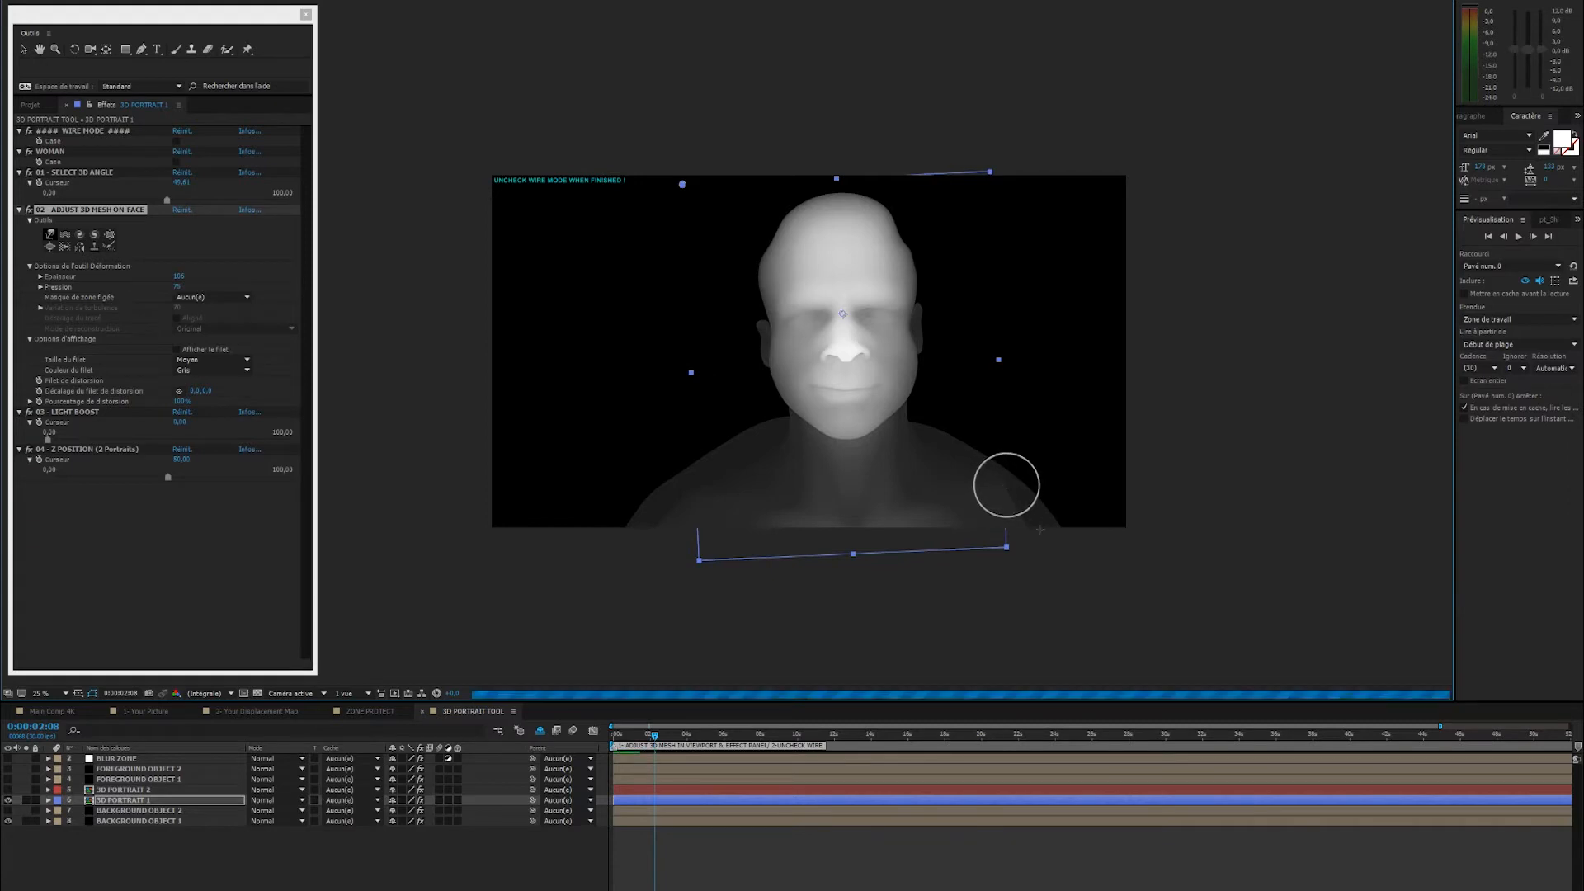
left_click_drag(1007, 484, 1061, 552)
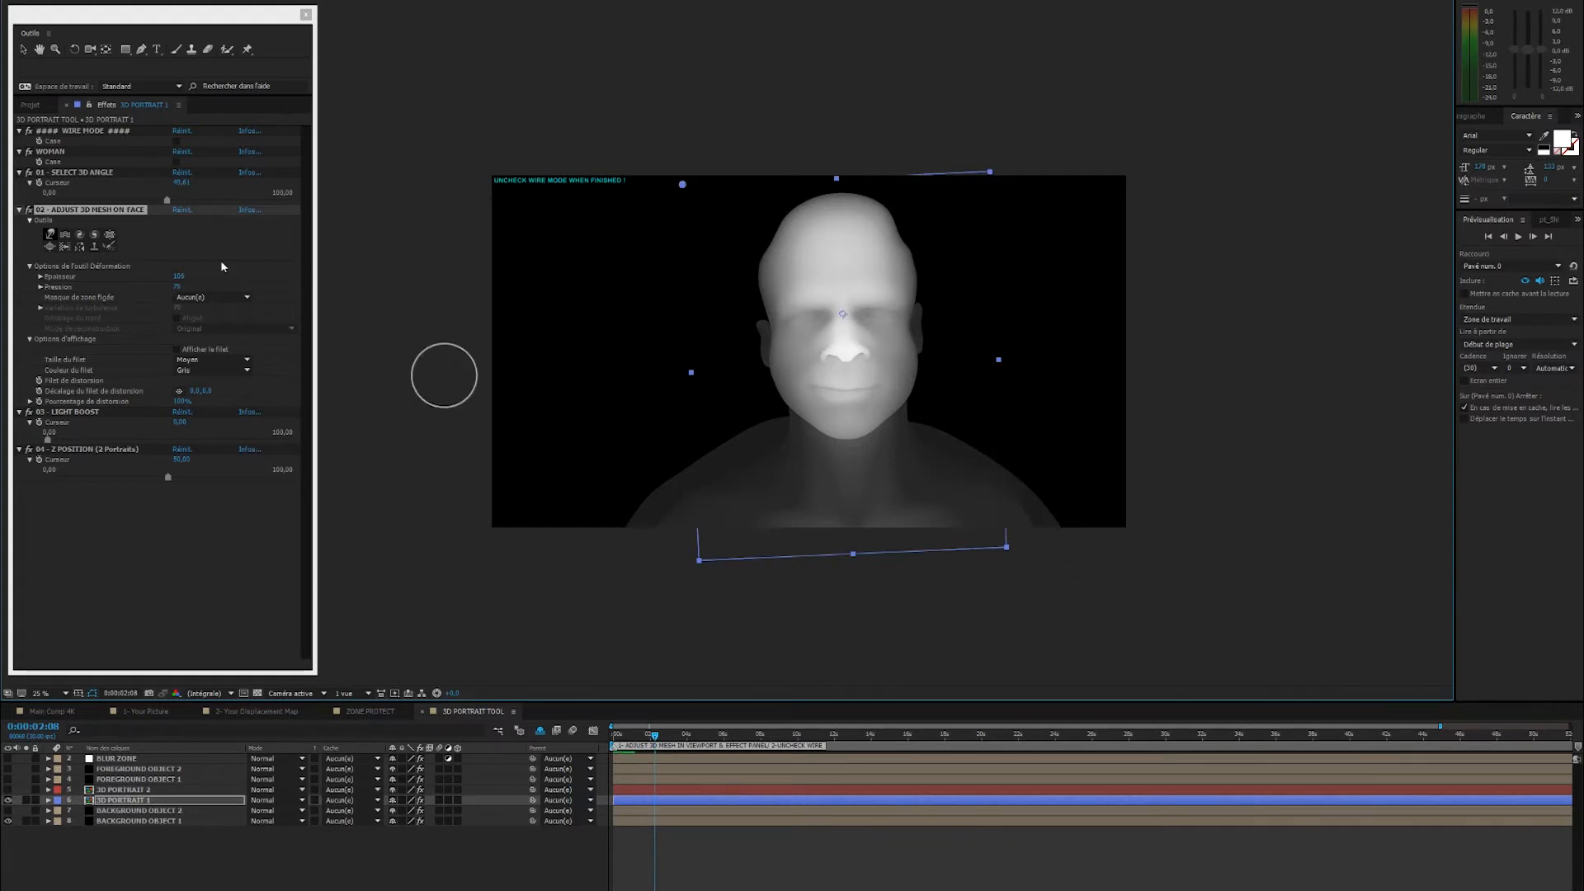
- Show the BLUR ZONE layer and delete its default three-pointed mask over the face
left_click(146, 841)
left_click(128, 760)
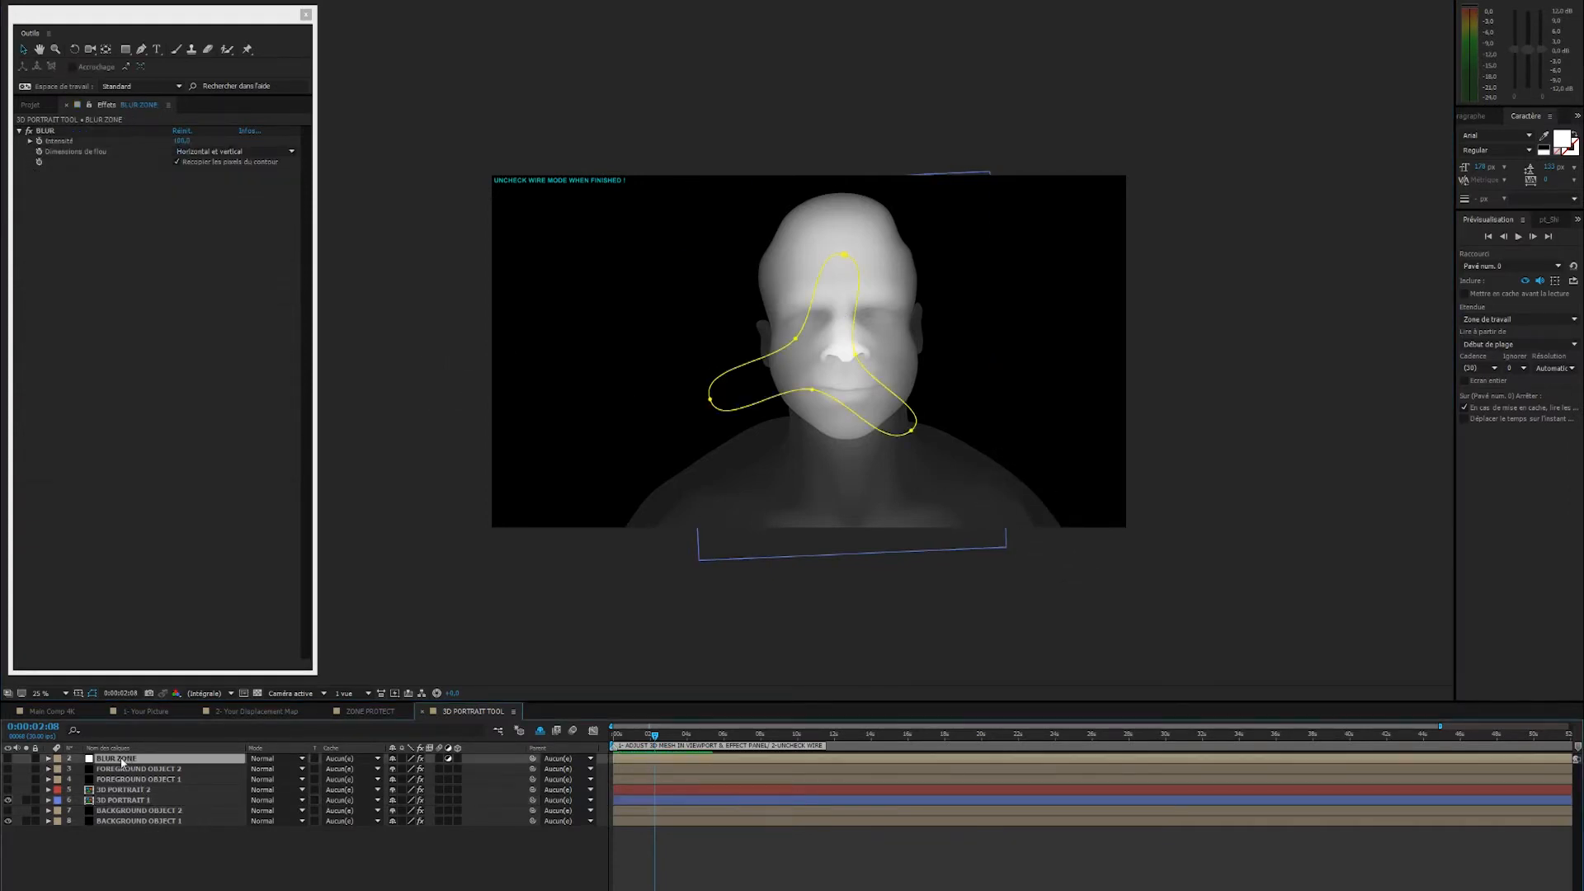
left_click(7, 758)
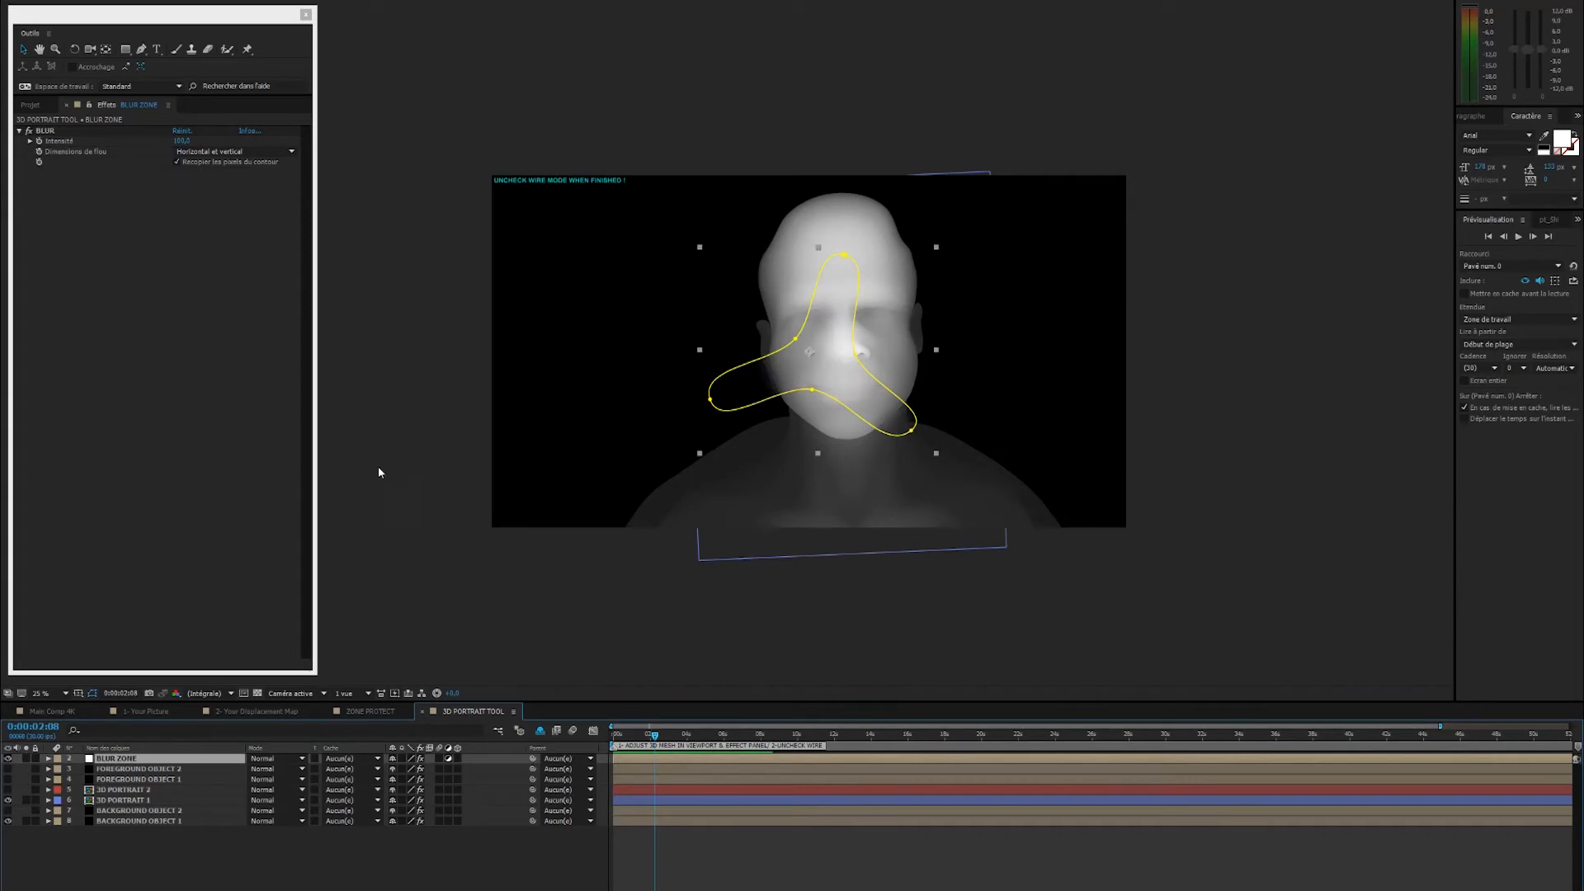
left_click(24, 50)
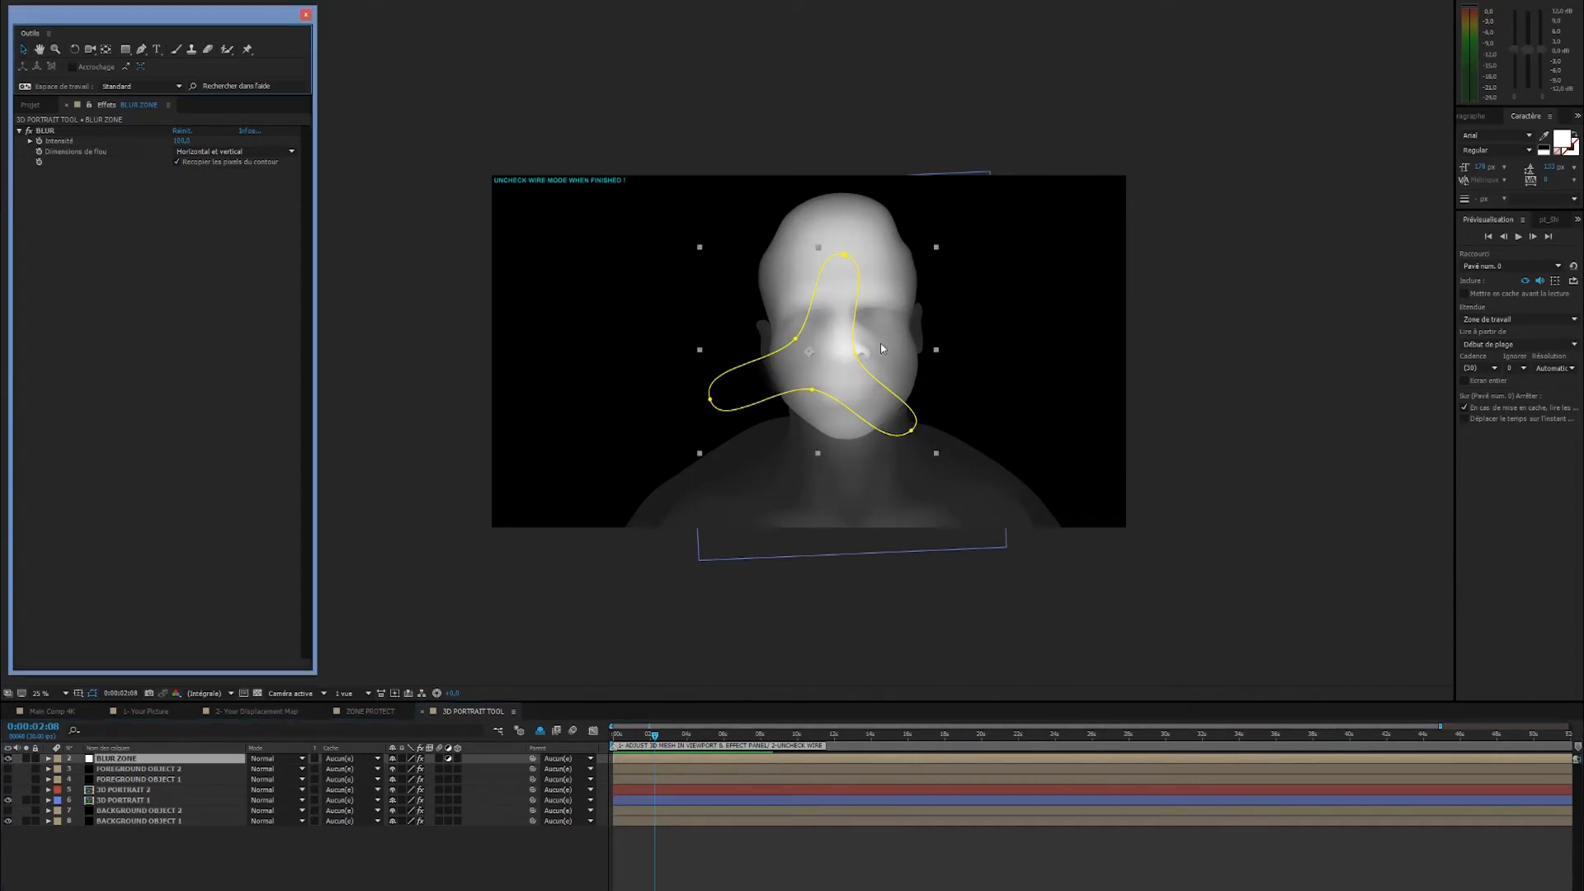
left_click(810, 393)
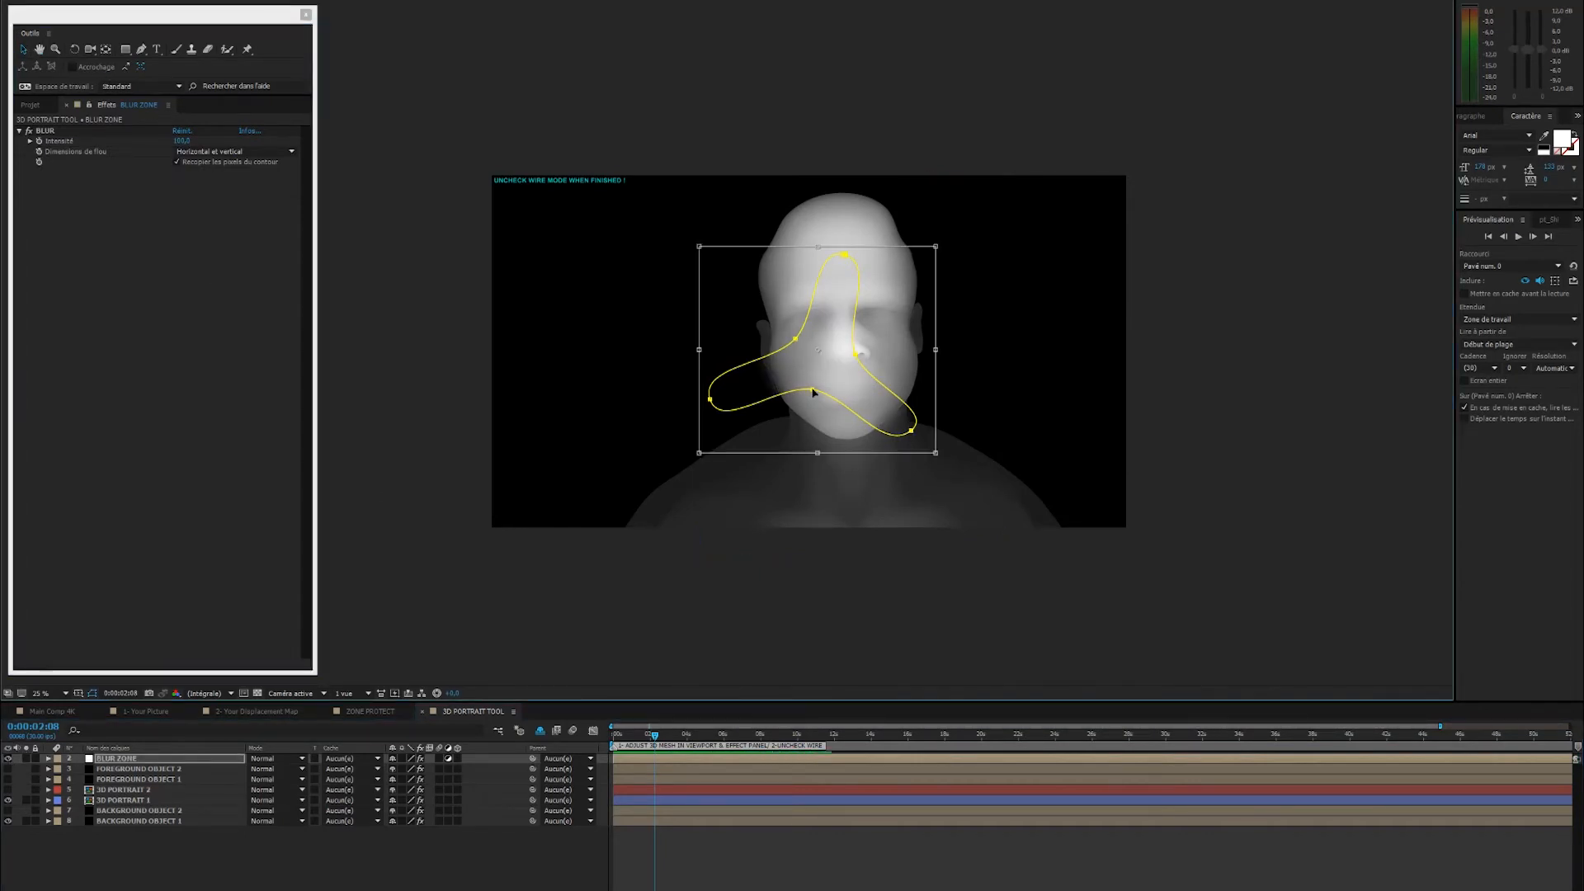
left_click(814, 391)
- Hide BLUR ZONE and use the Pen tool to draw a closed mask inside the picture-left shoulder, from the neck to below the frame
left_click(141, 49)
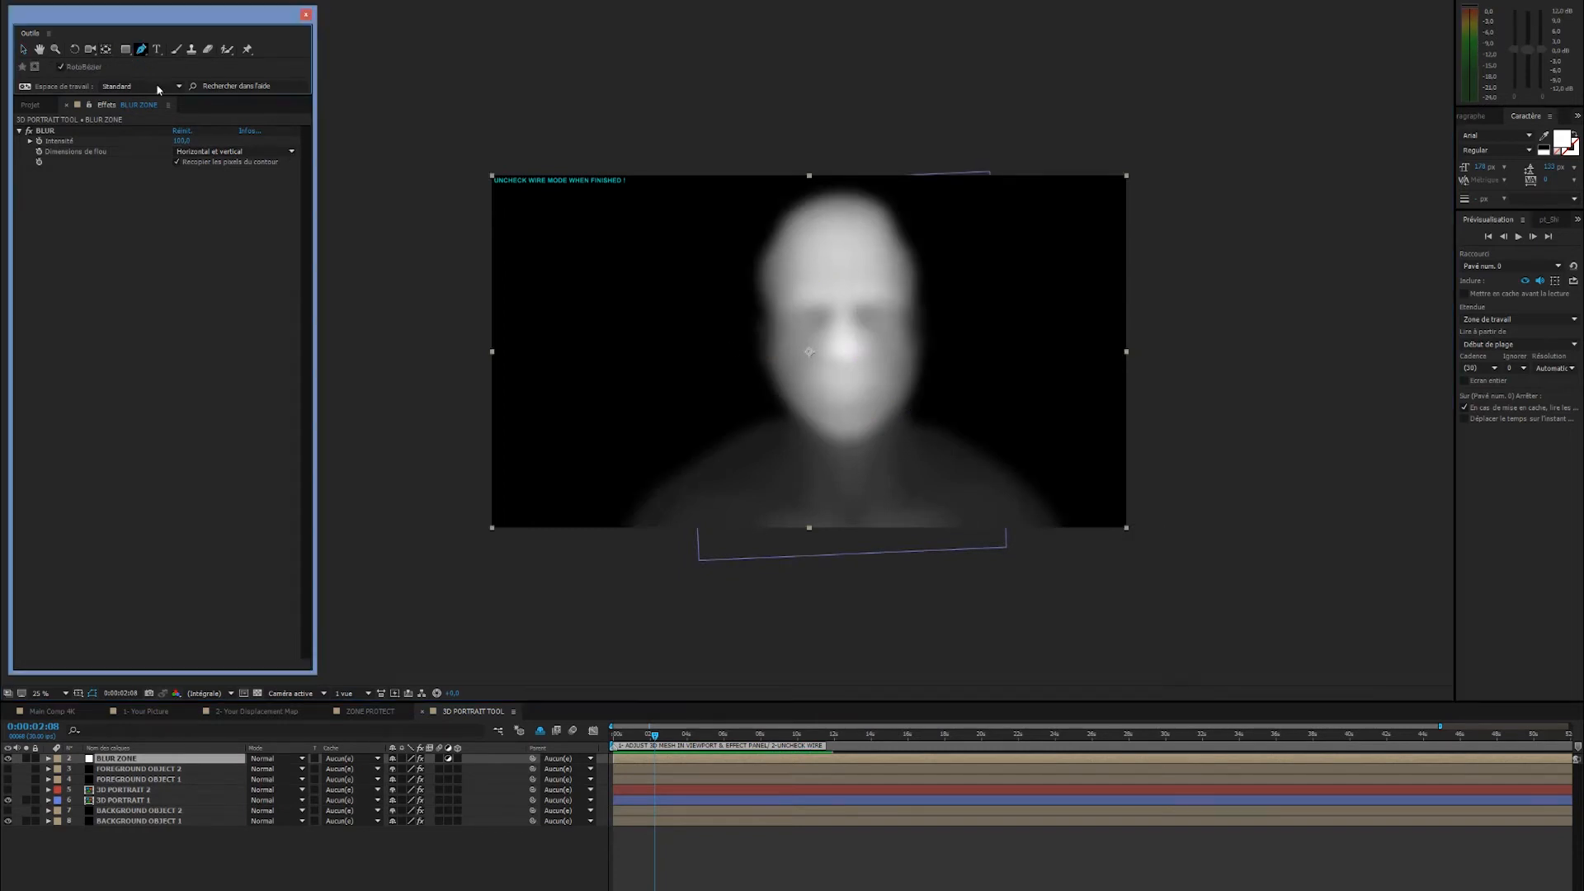
left_click(7, 758)
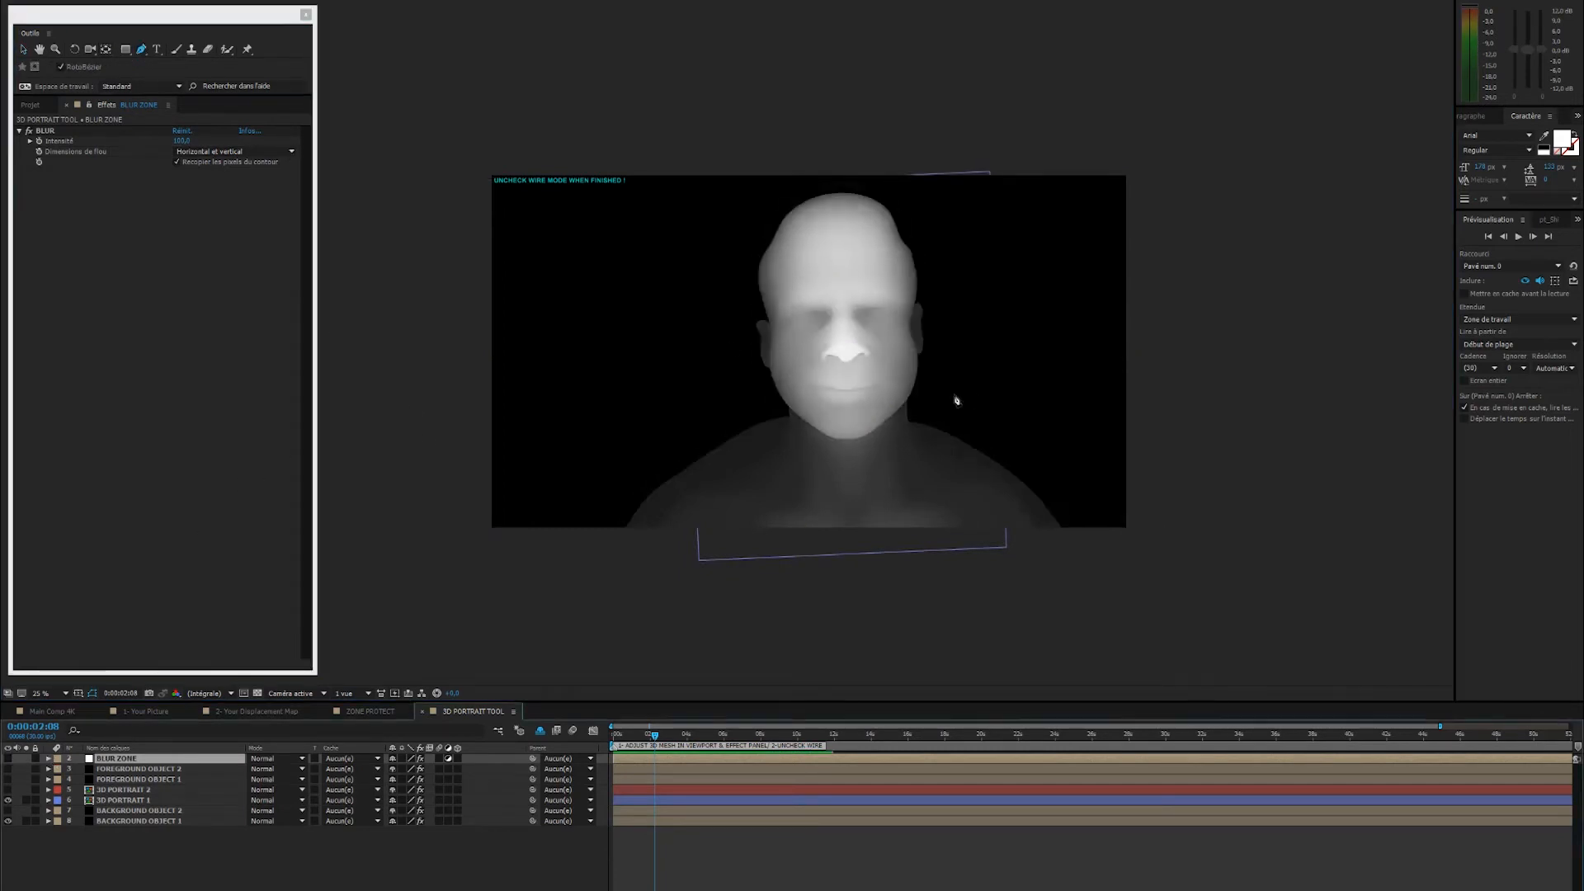
left_click(791, 421)
left_click(778, 435)
left_click(751, 448)
left_click(713, 466)
left_click(693, 474)
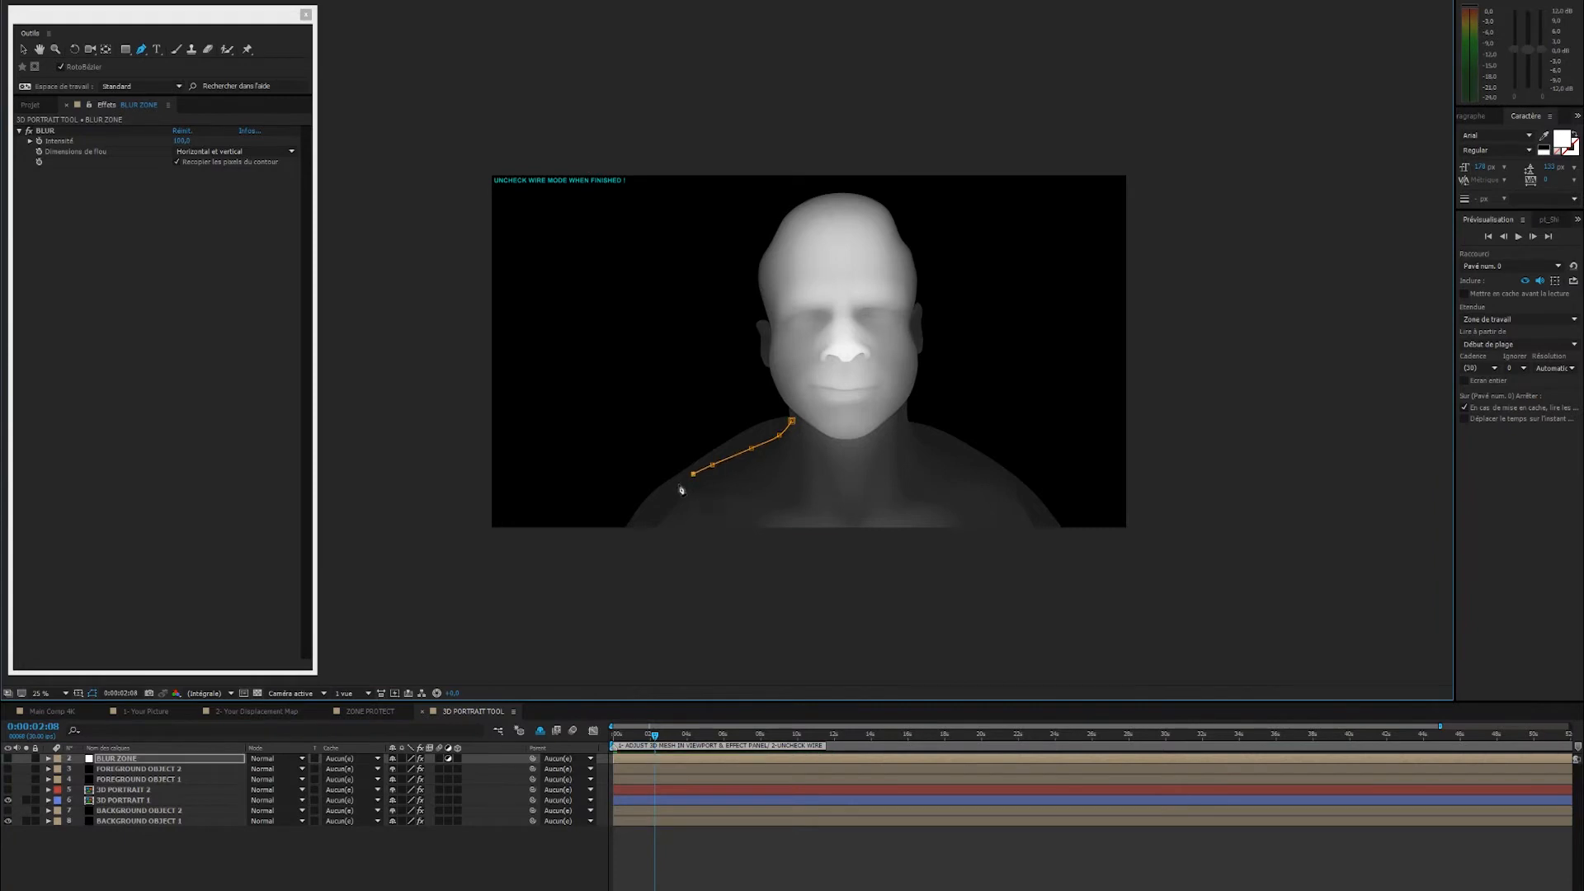
left_click(676, 488)
left_click(648, 515)
left_click(640, 526)
left_click(660, 551)
left_click(682, 540)
left_click(721, 516)
left_click(767, 485)
left_click(785, 461)
left_click(803, 446)
left_click(801, 424)
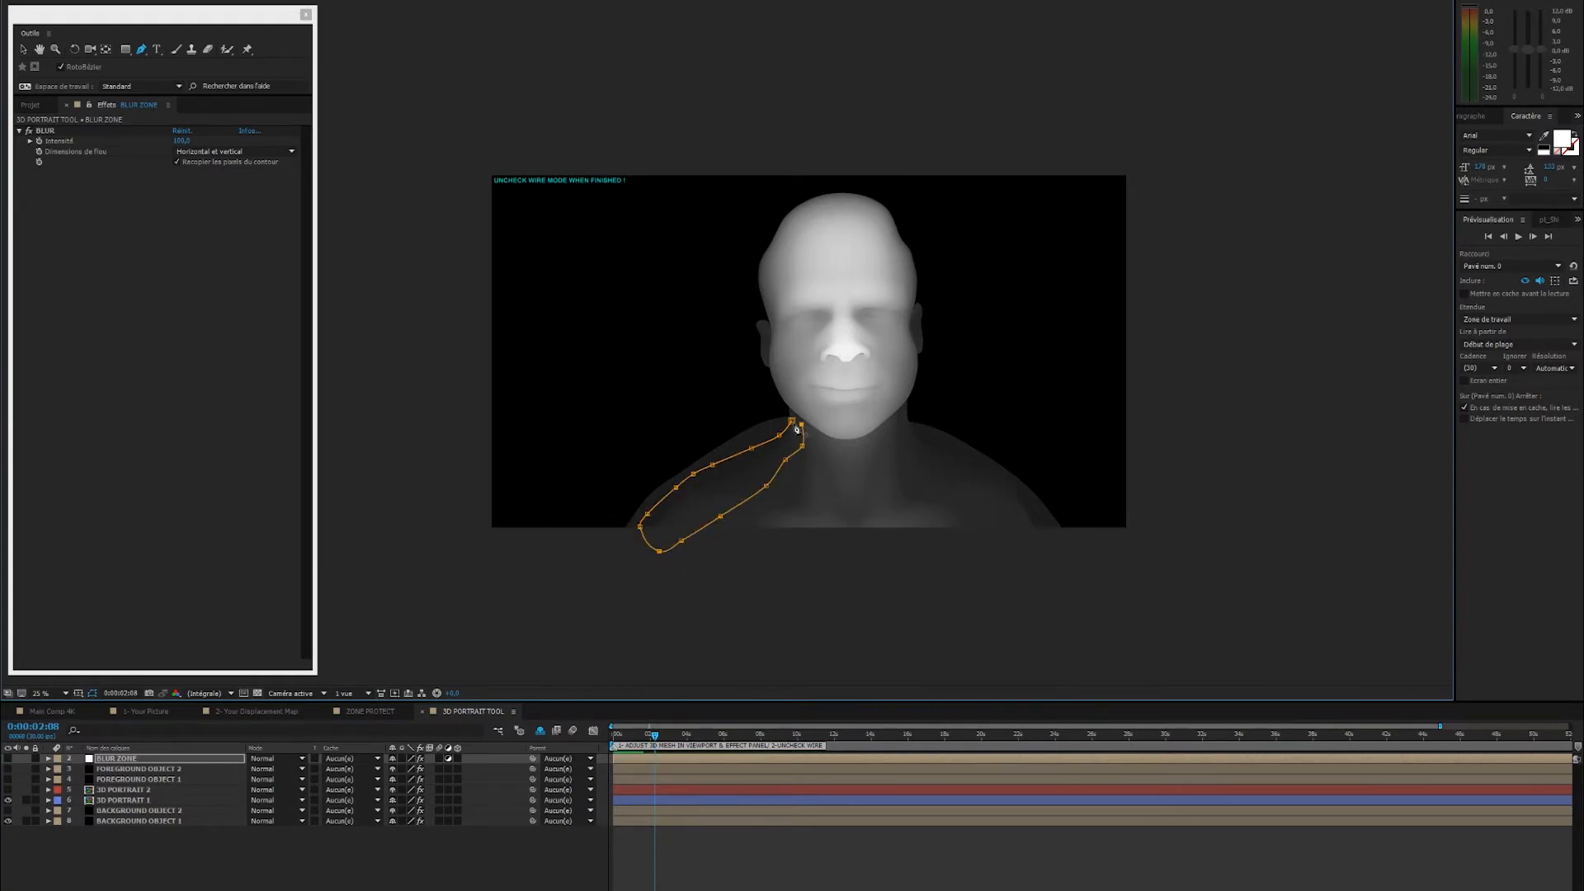
left_click(791, 421)
- Draw a second closed BLUR ZONE mask inside the picture-right shoulder, from the neck to below the frame
left_click(903, 429)
left_click(910, 451)
left_click(937, 466)
left_click(962, 477)
left_click(976, 495)
left_click(1039, 549)
left_click(1055, 529)
left_click(1045, 516)
left_click(1026, 490)
left_click(1008, 479)
left_click(995, 472)
left_click(953, 442)
left_click(923, 431)
left_click(904, 428)
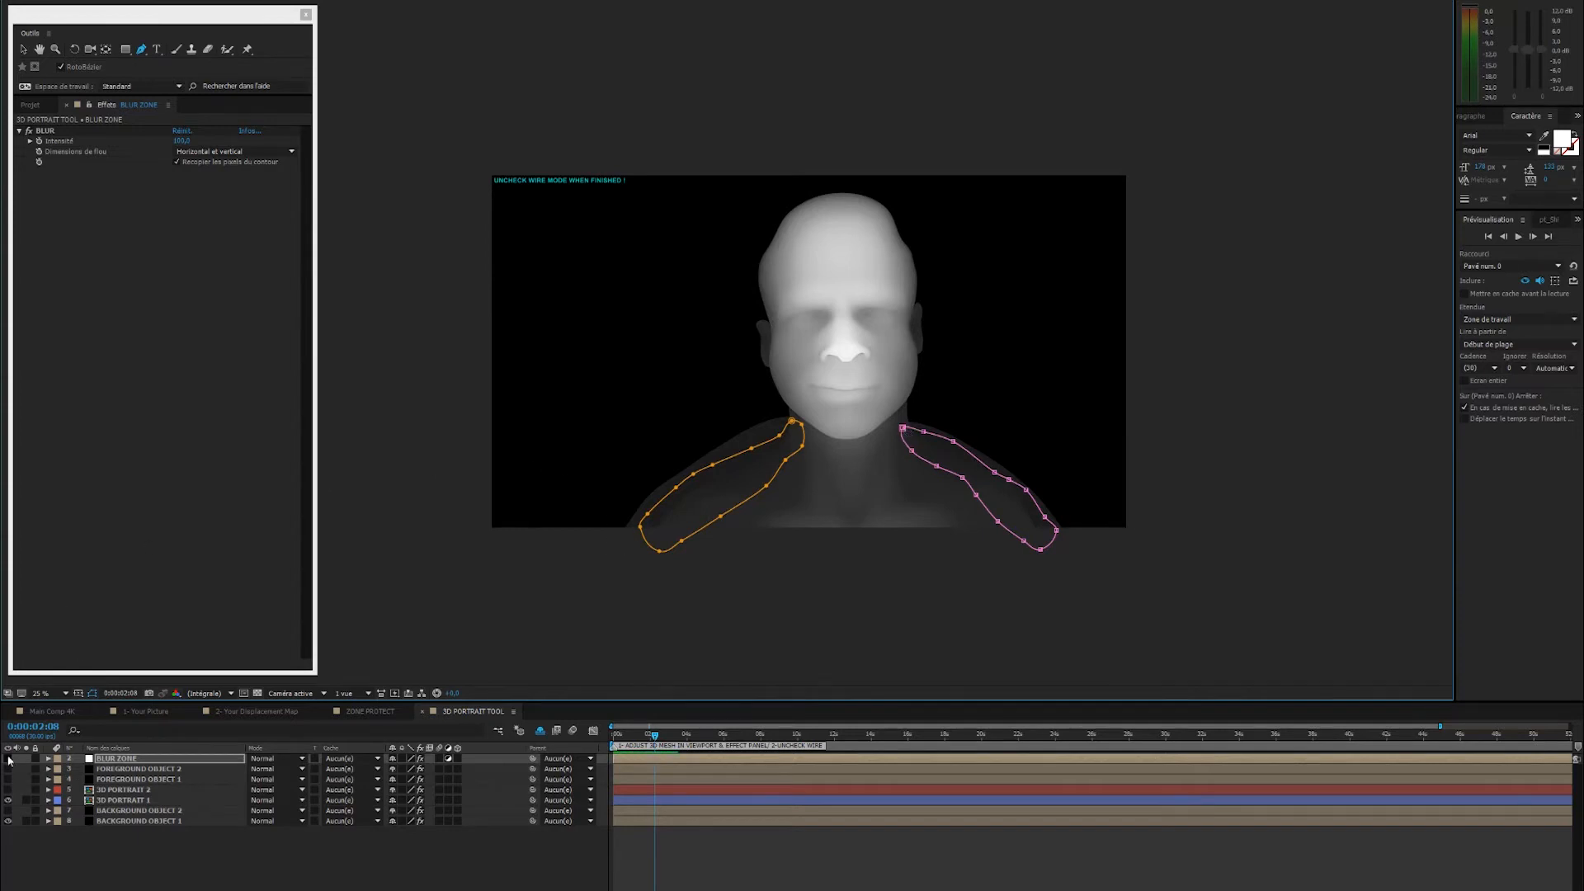
- Show BLUR ZONE again to check the blended shoulders and adjust the intensity of its BLUR effect
left_click(8, 759)
scroll(670, 485, "down", 1)
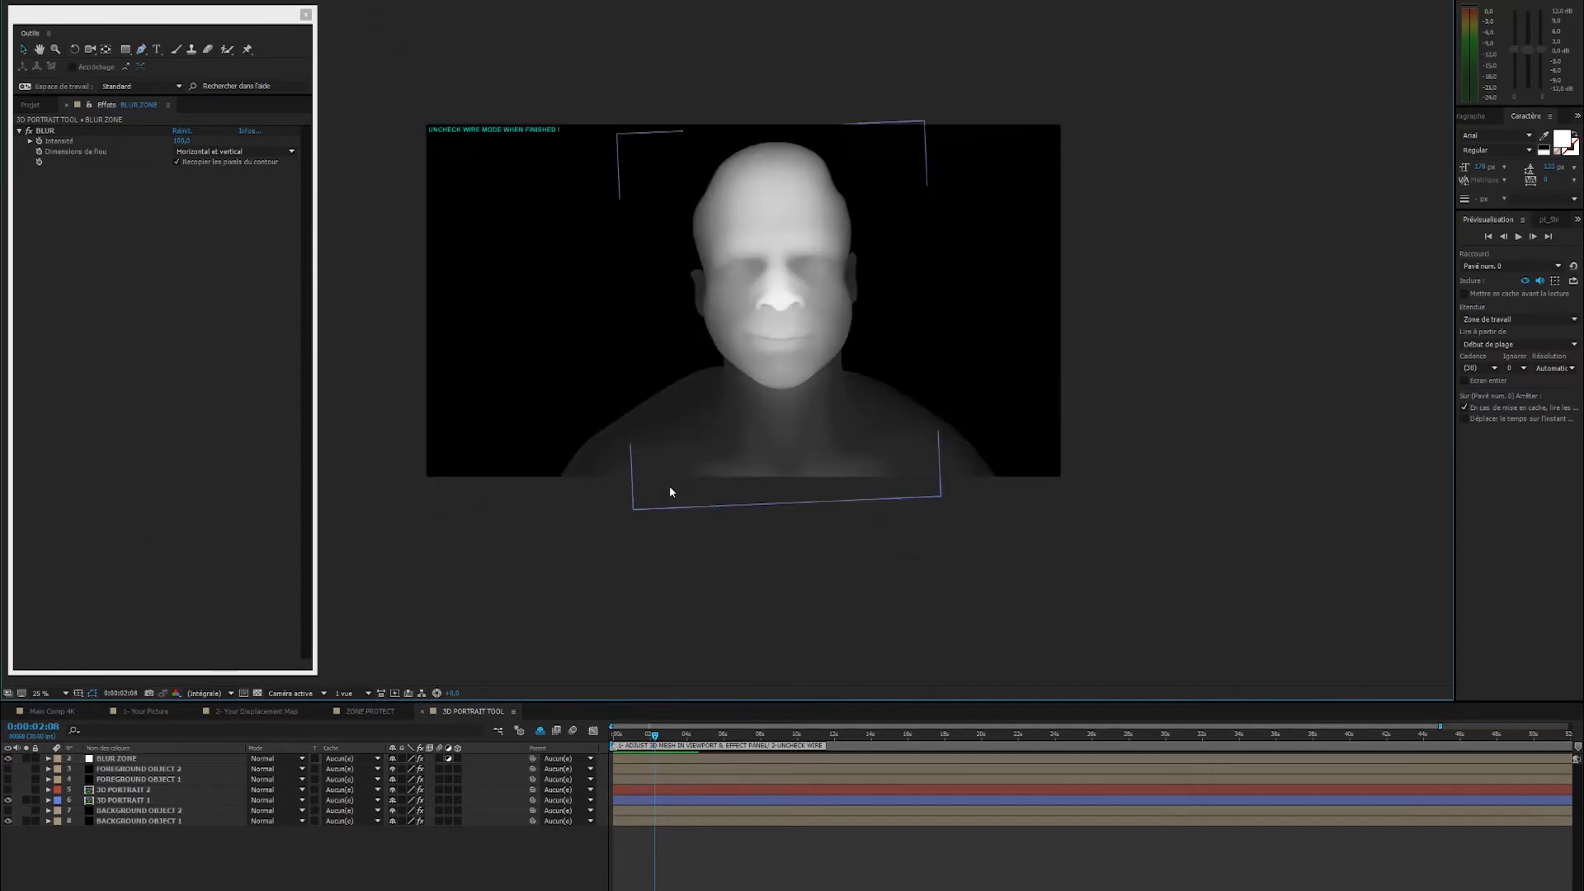
left_click_drag(637, 467, 716, 499)
left_click(301, 837)
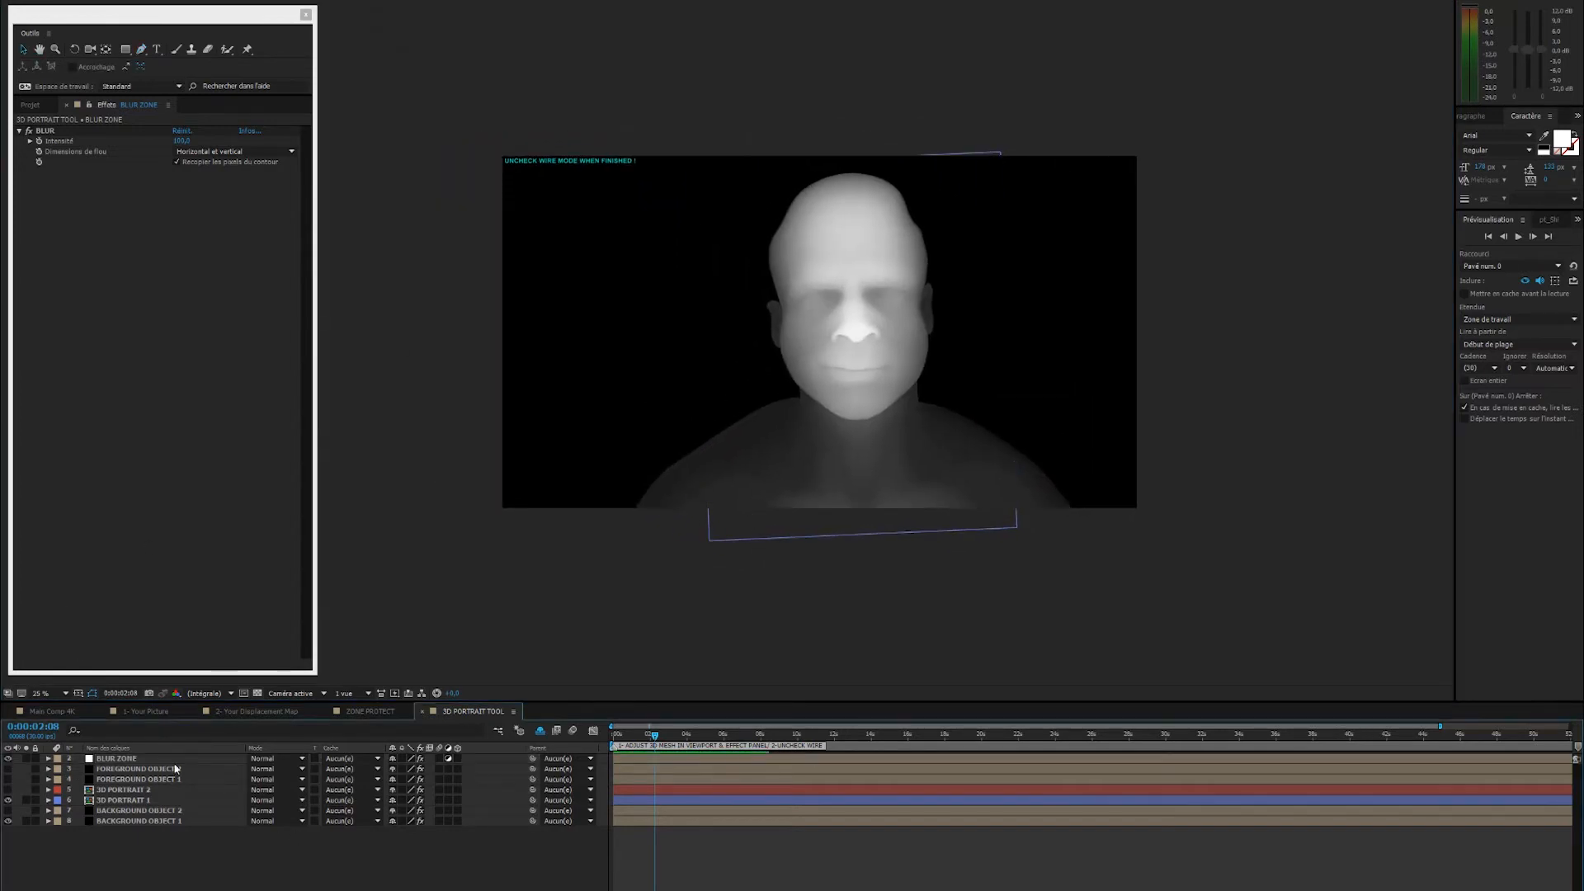
left_click(131, 758)
left_click_drag(179, 140, 134, 151)
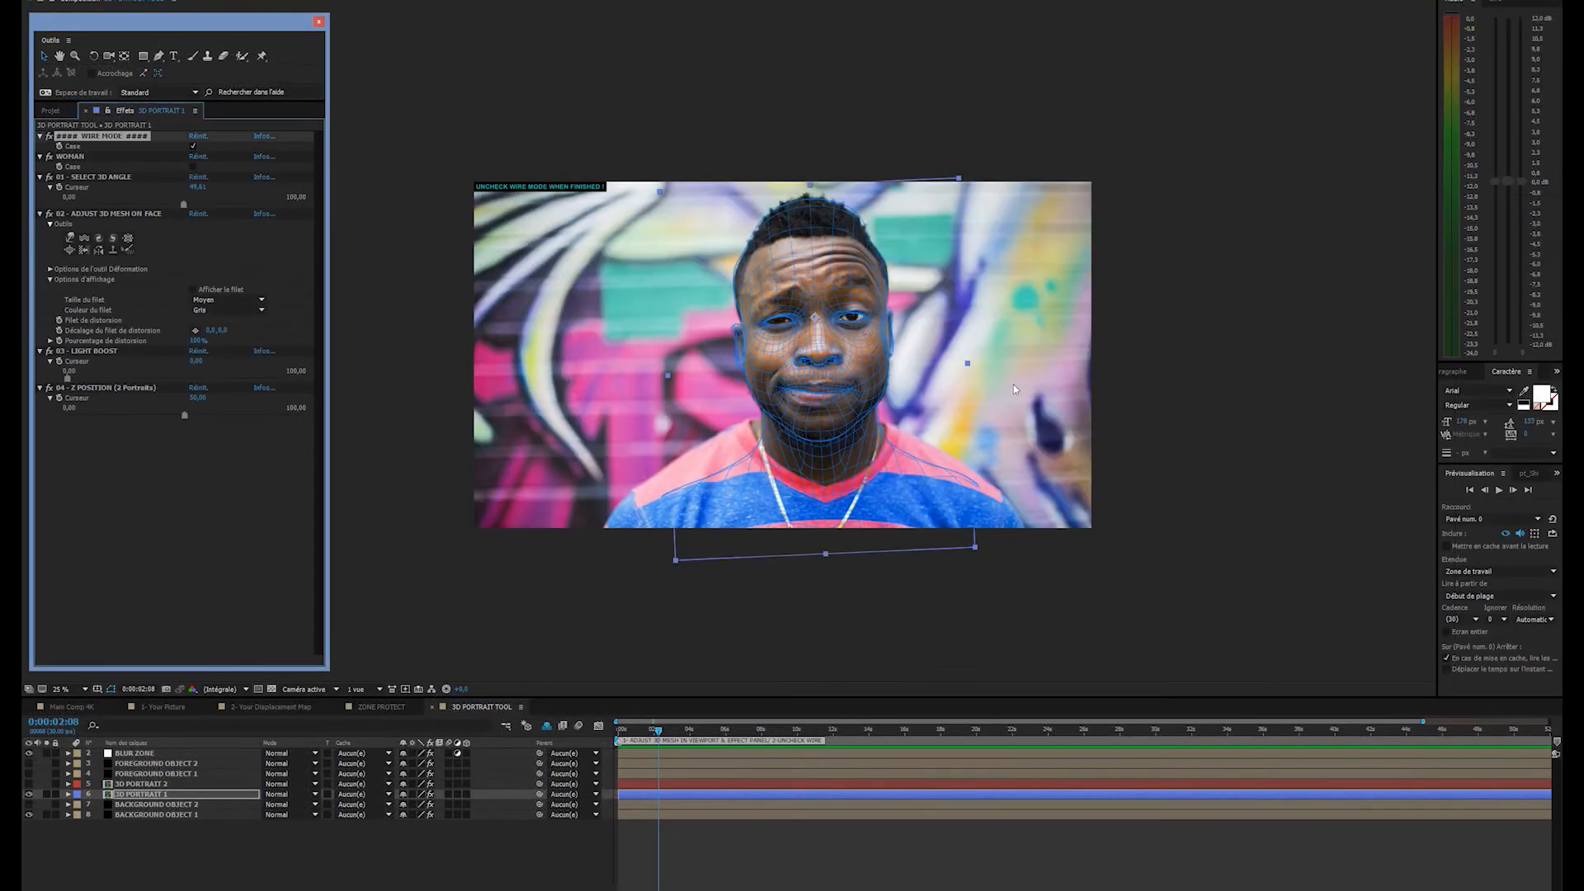
- With the Warp tool on 3D PORTRAIT 1, push the mesh at the picture-right eye upward to follow the raised eyebrow
scroll(857, 293, "up", 2)
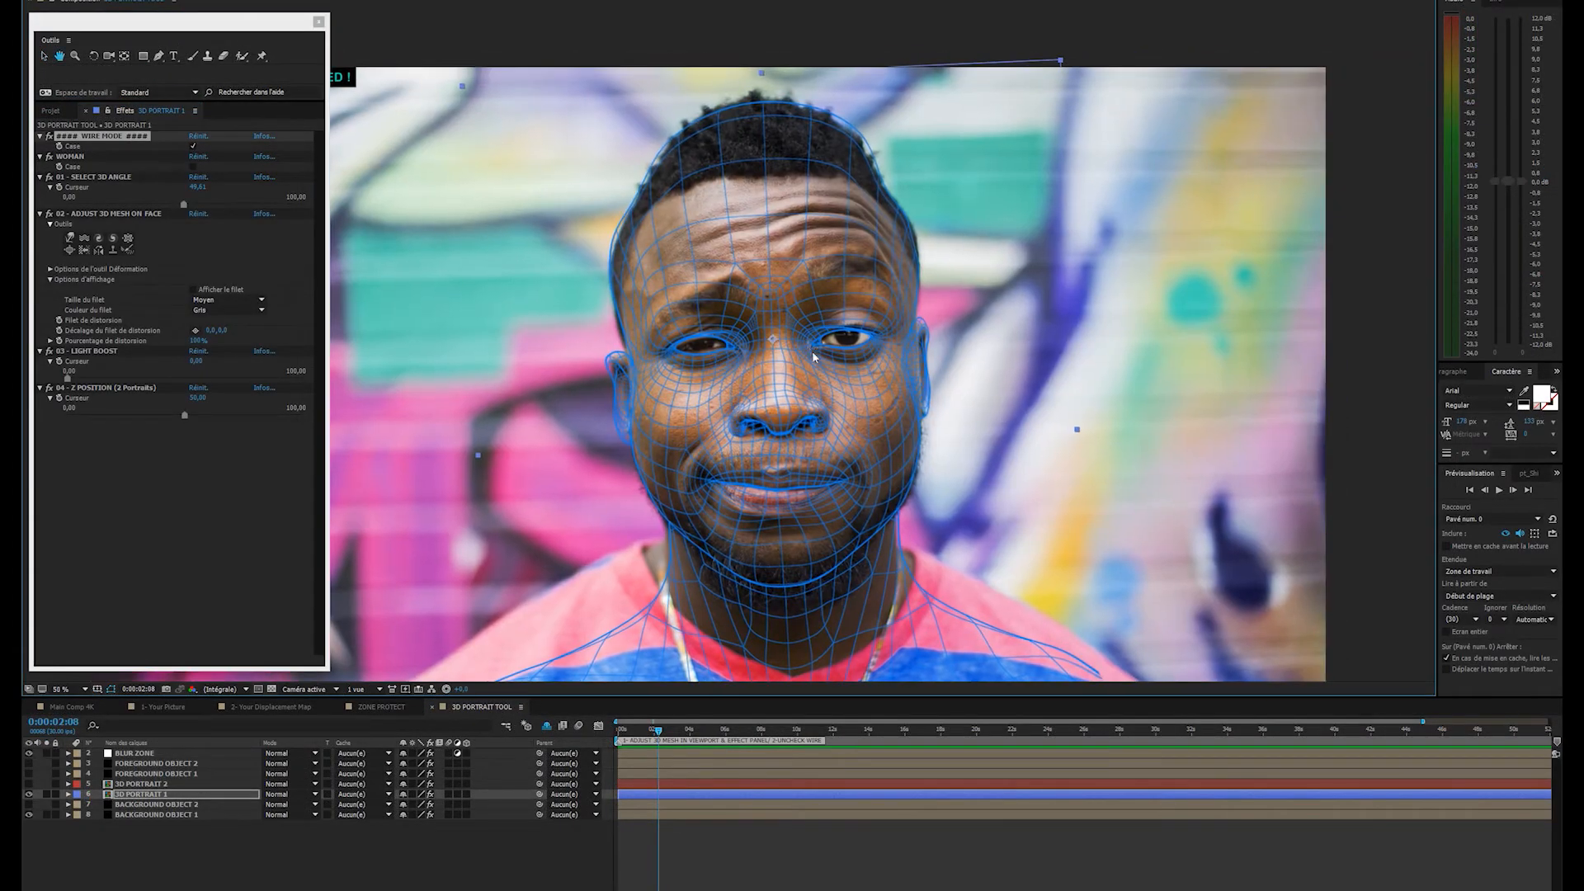
key("v")
left_click(70, 238)
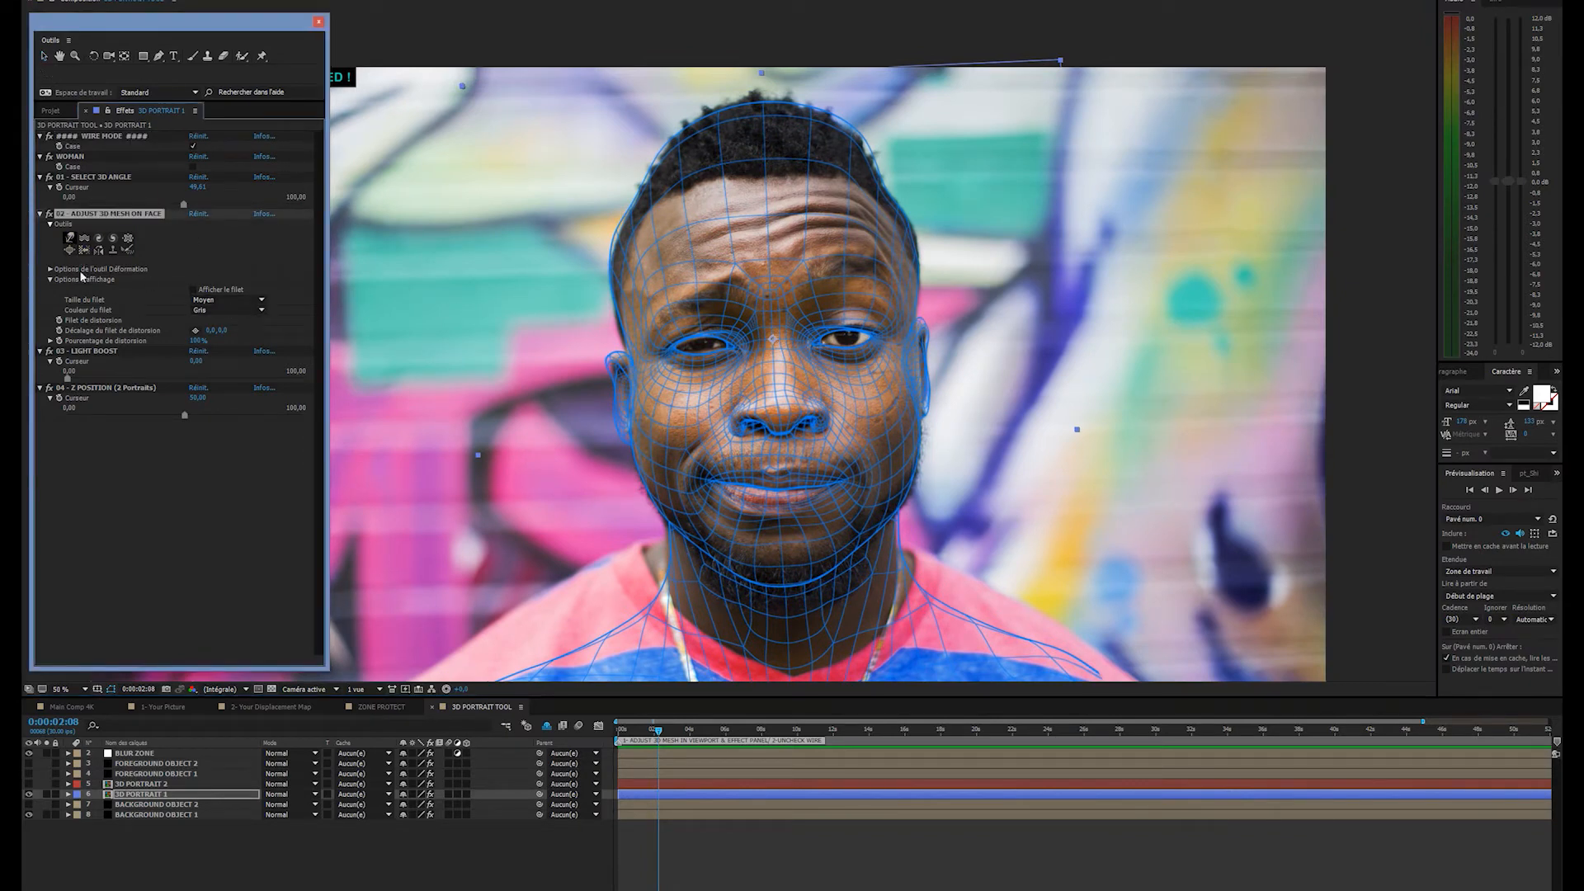
left_click(63, 270)
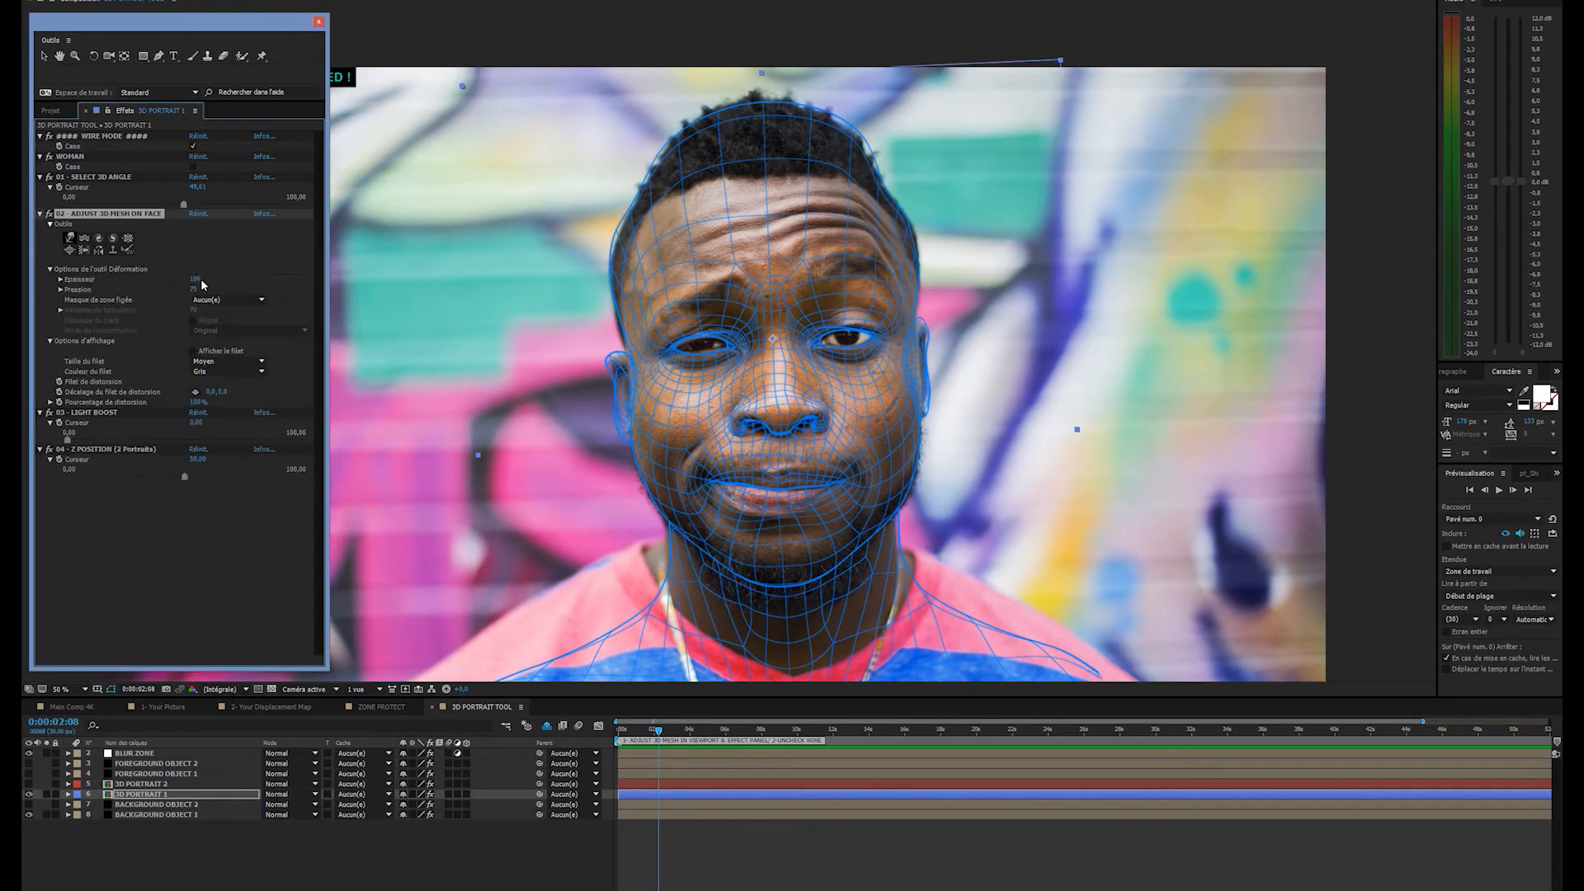
left_click(195, 279)
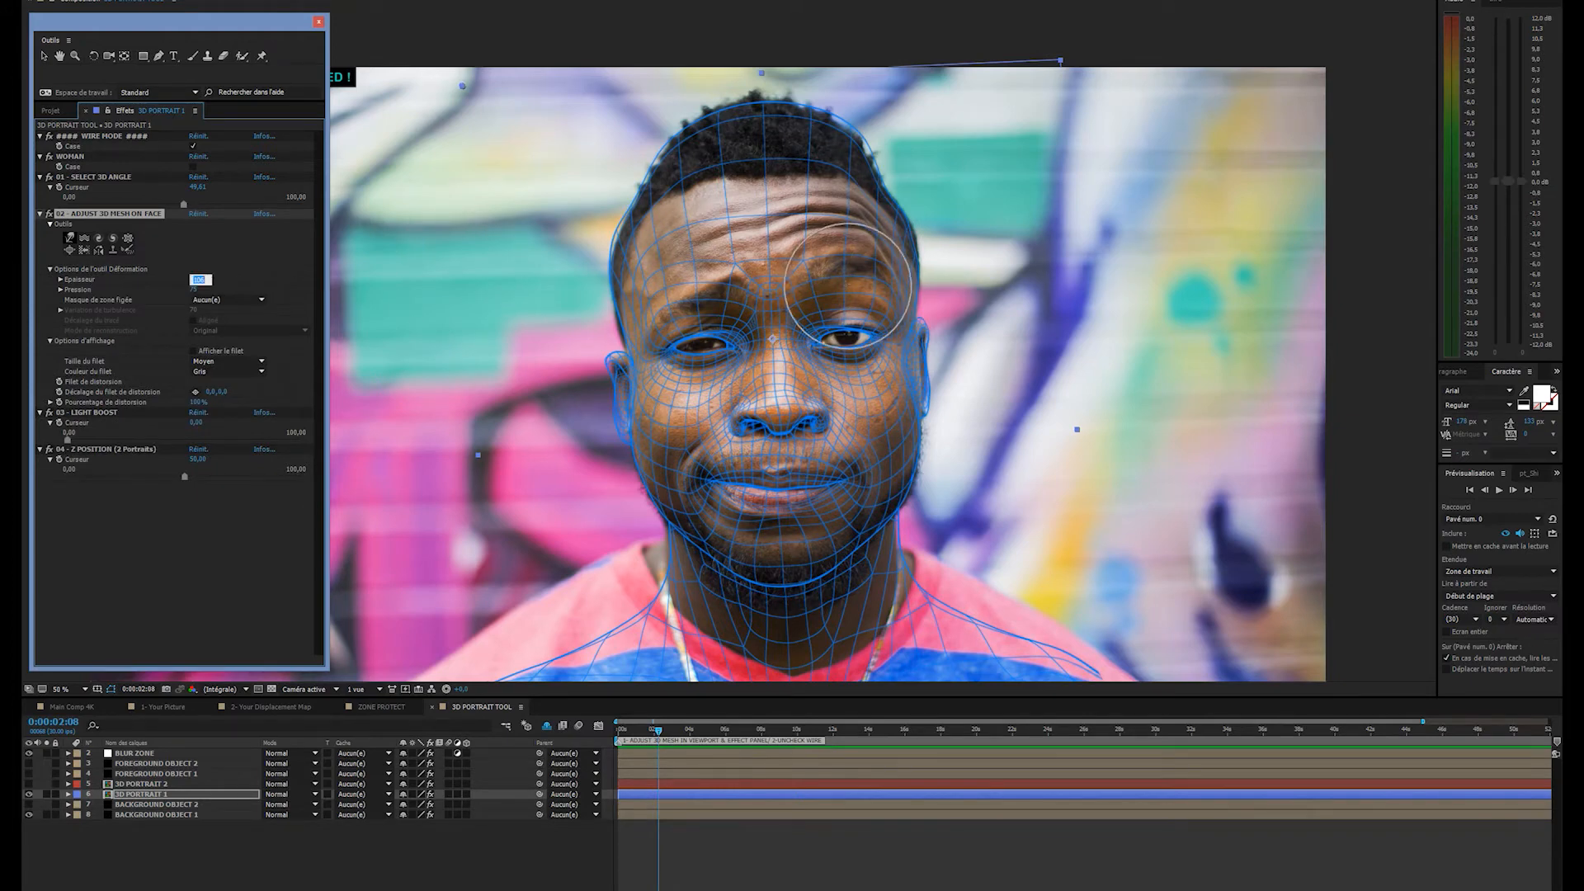
left_click_drag(849, 297, 855, 264)
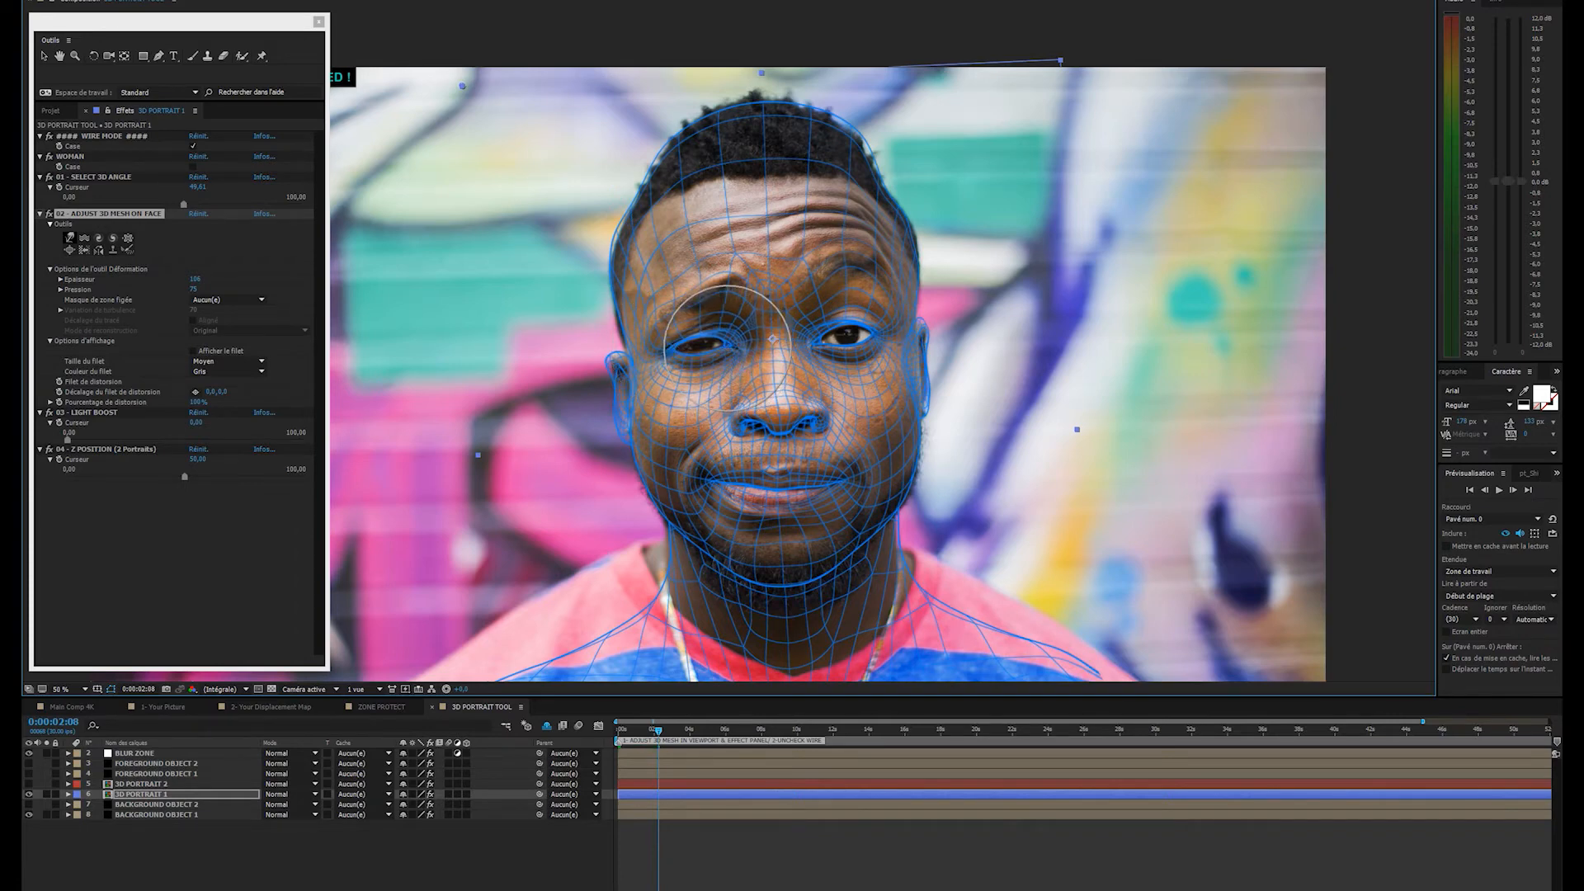
- Turn off WIRE MODE on 3D PORTRAIT 1 and examine the head's grayscale displacement map in full
left_click(192, 146)
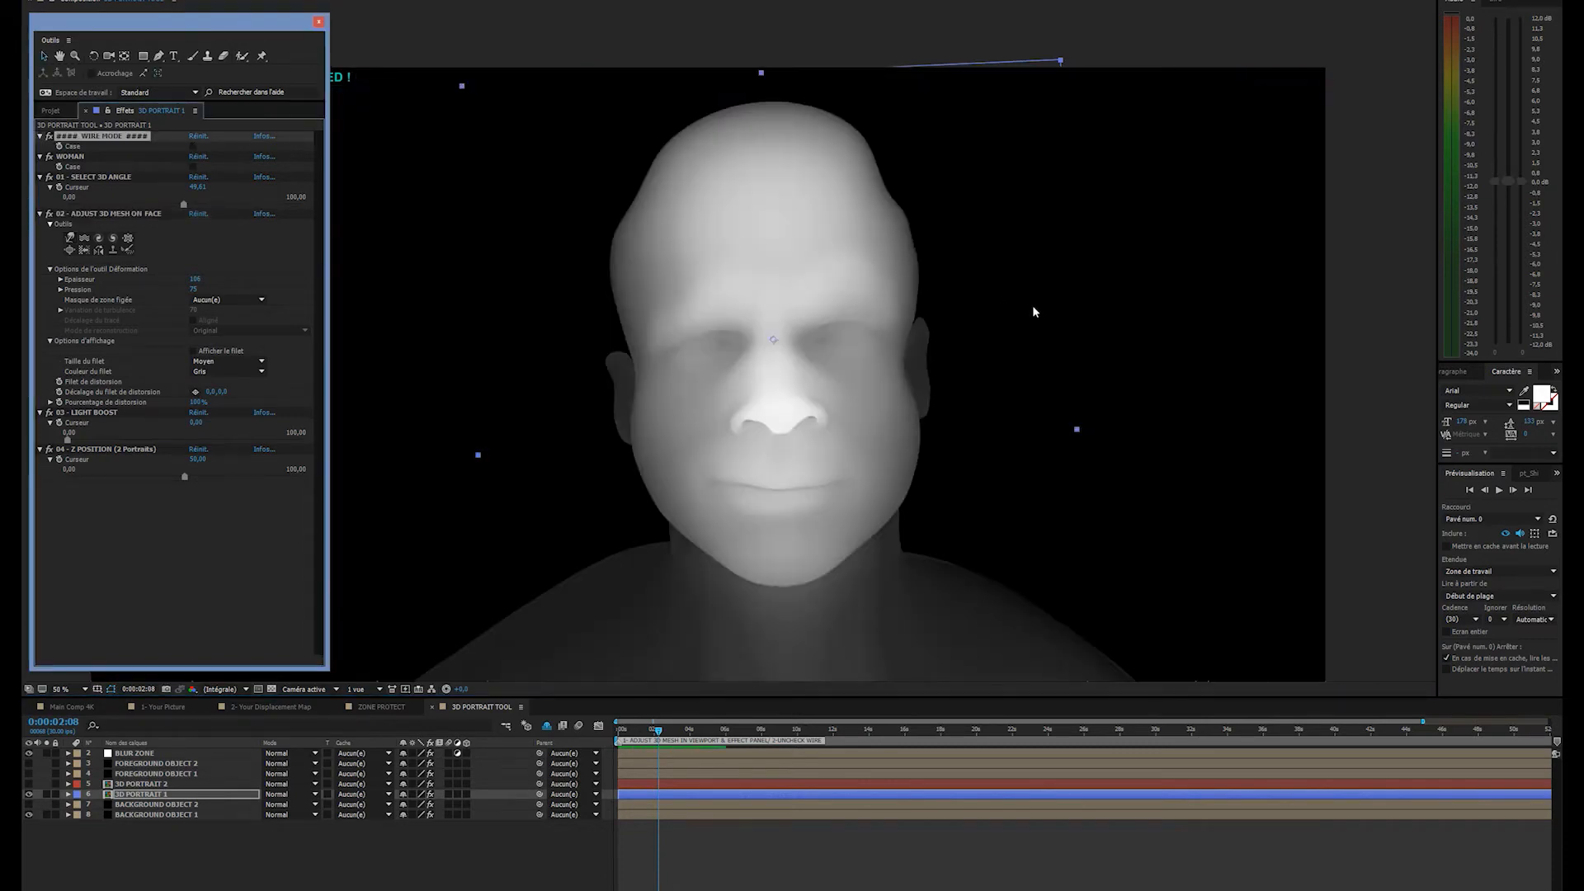
scroll(727, 338, "down", 2)
left_click_drag(520, 318, 563, 308)
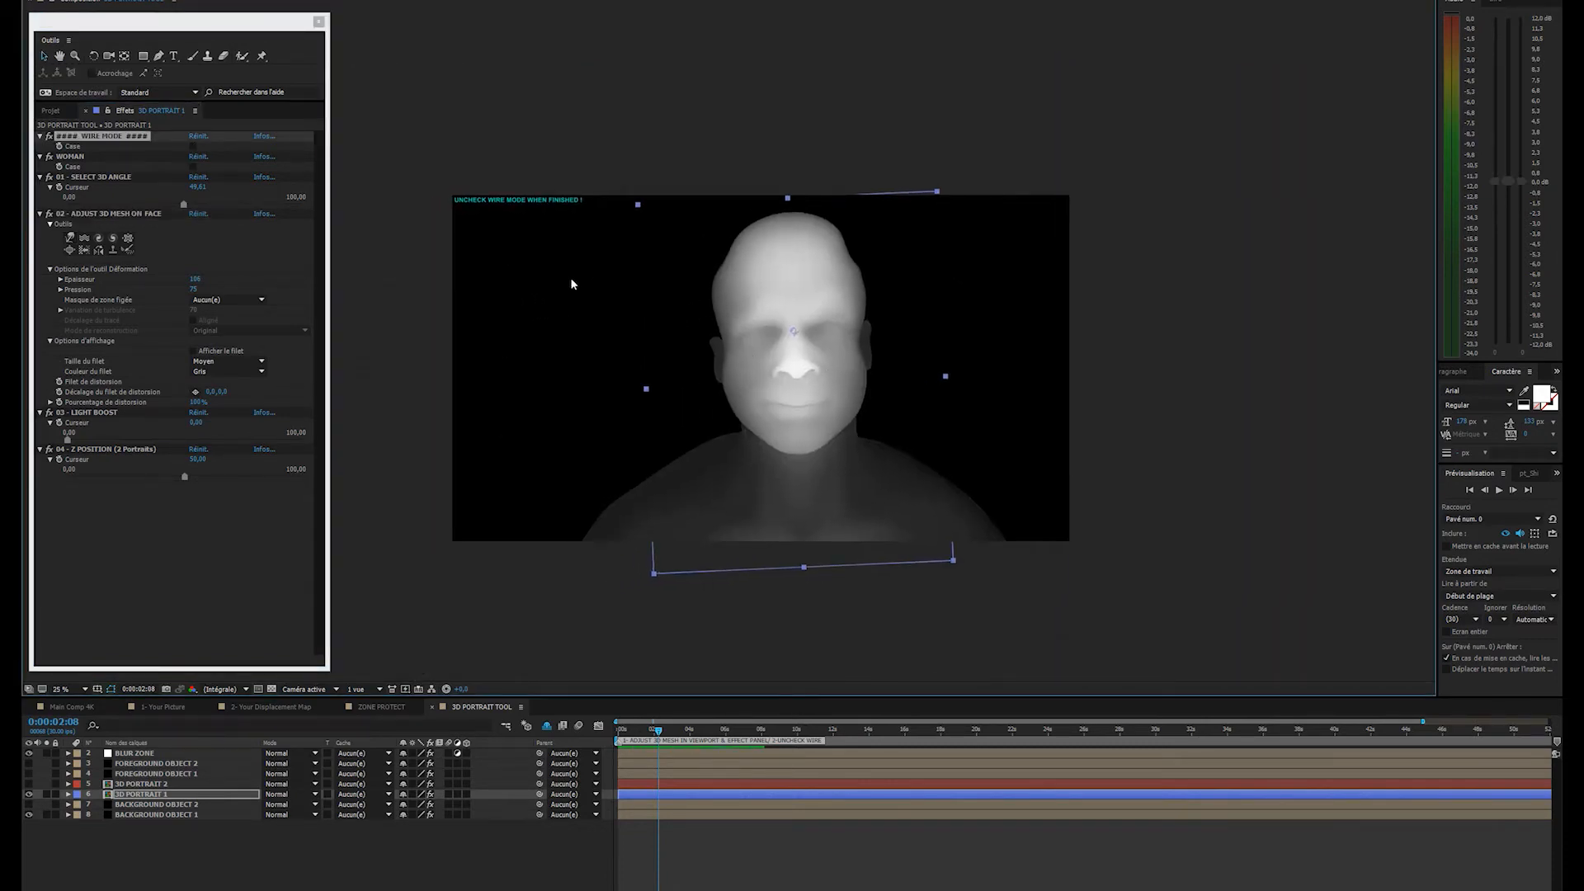
left_click(789, 625)
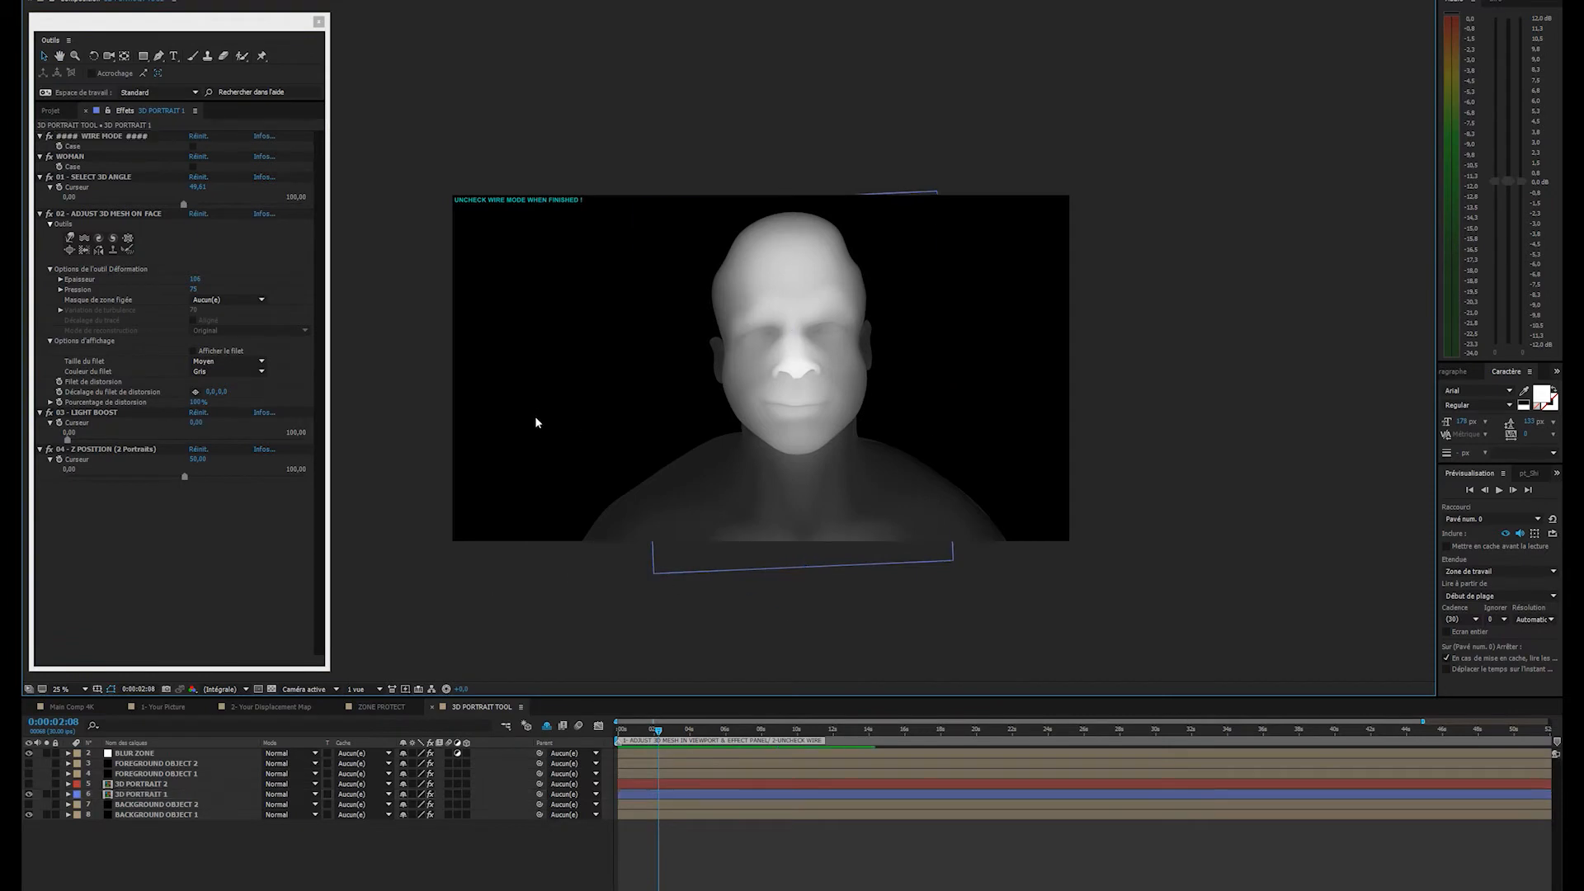
- Make FOREGROUND OBJECT 1 visible and turn WIRE MODE on for 3D PORTRAIT 1 to bring back the portrait
left_click(159, 775)
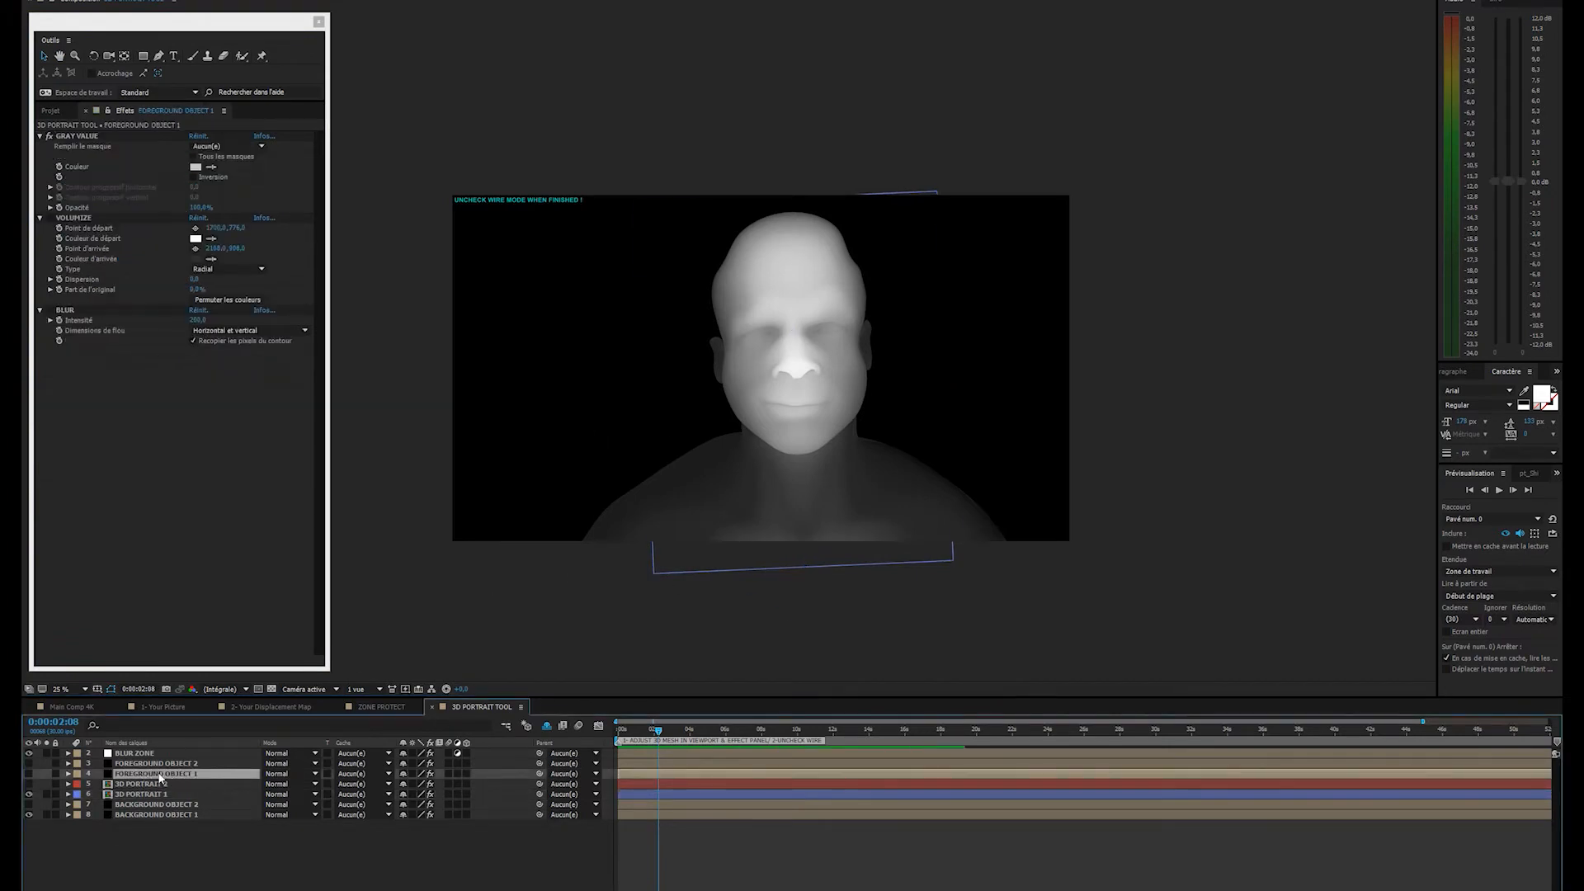
left_click(29, 774)
left_click(139, 793)
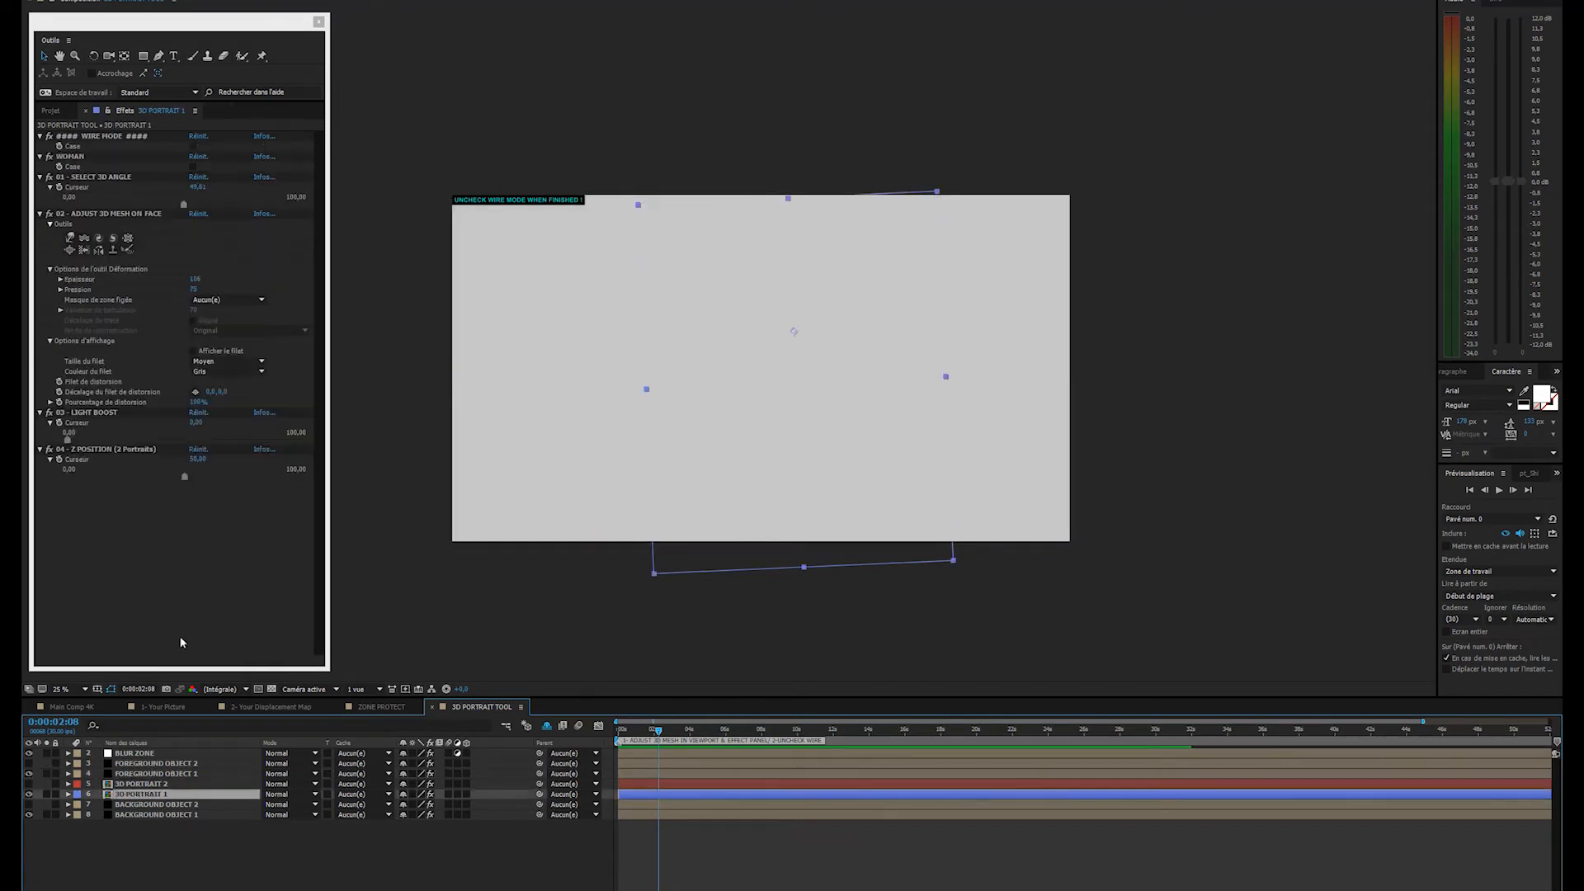
left_click(193, 146)
scroll(755, 349, "up", 2)
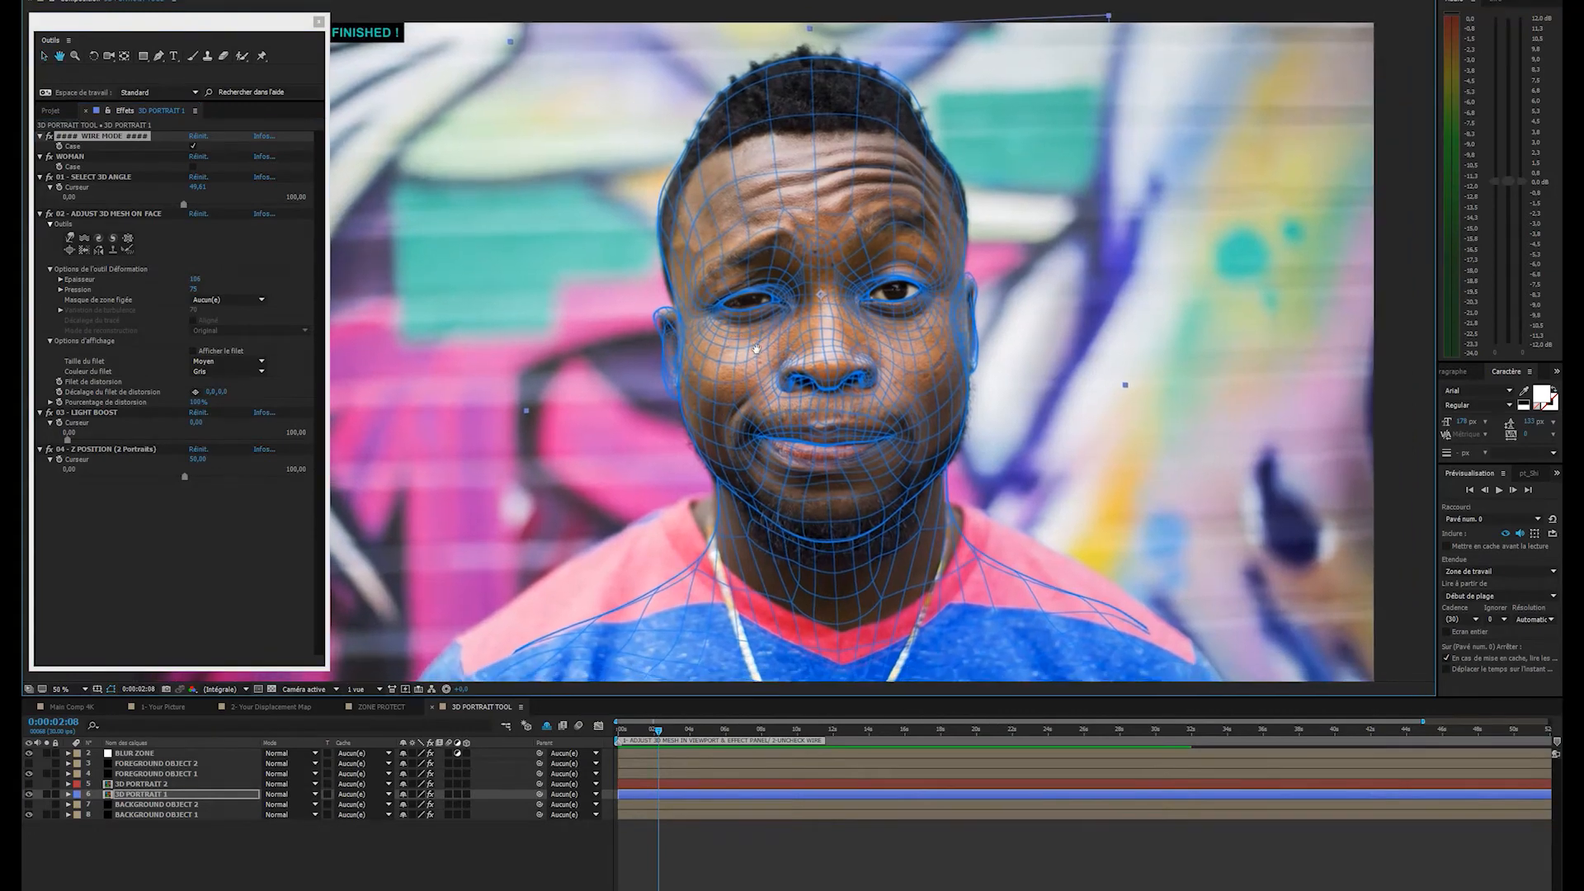
left_click(142, 792)
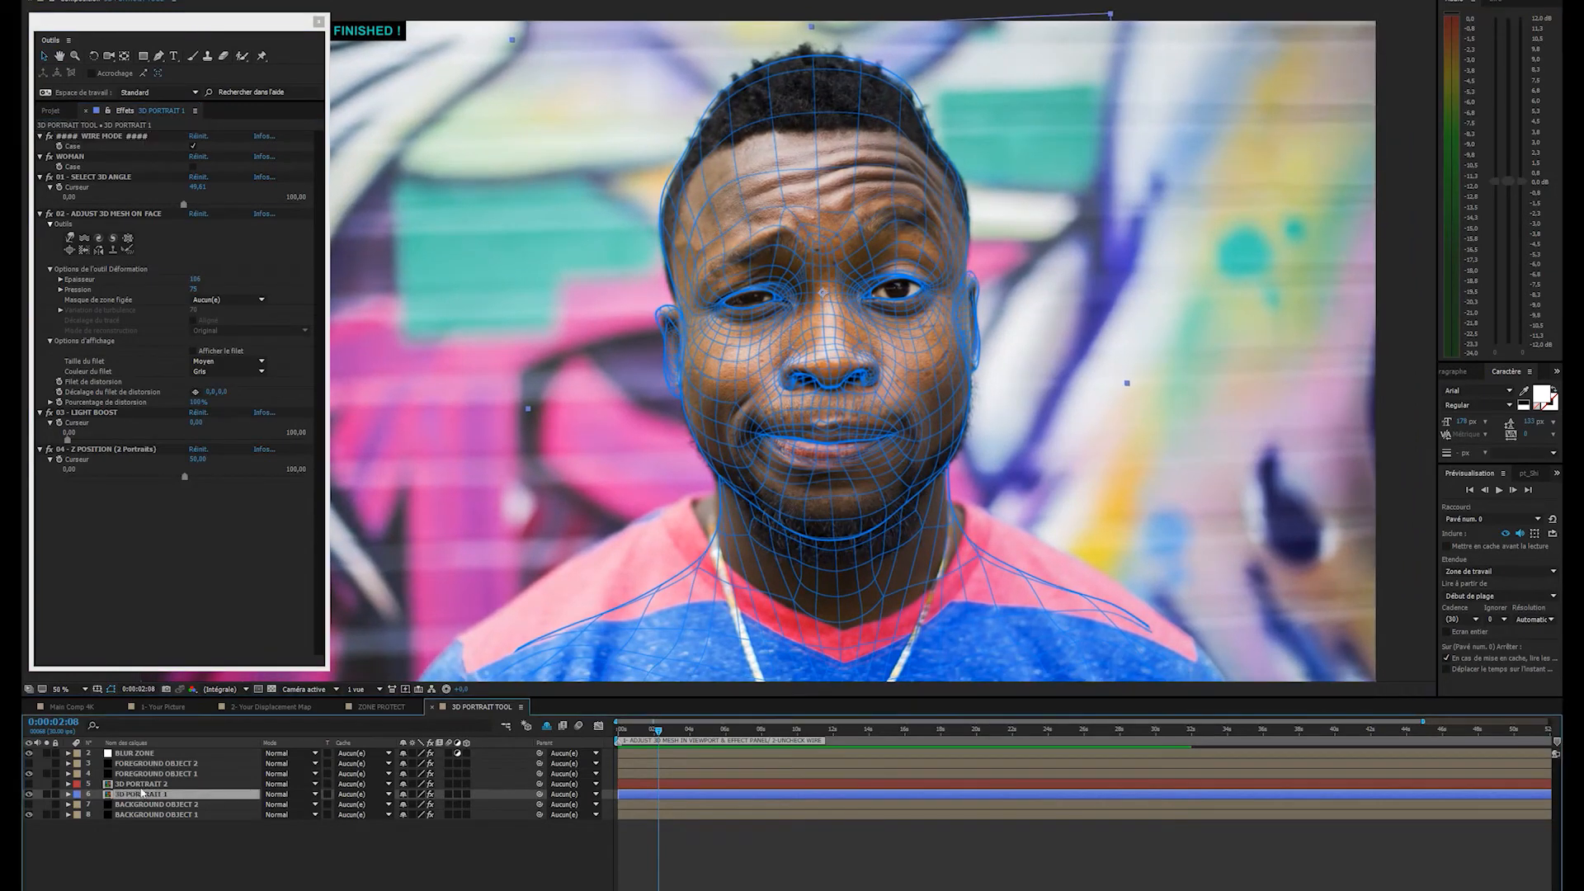
- With the Pen tool, draw a closed glasses-shaped mask on FOREGROUND OBJECT 1 around both eyes and across the nose bridge
left_click(142, 773)
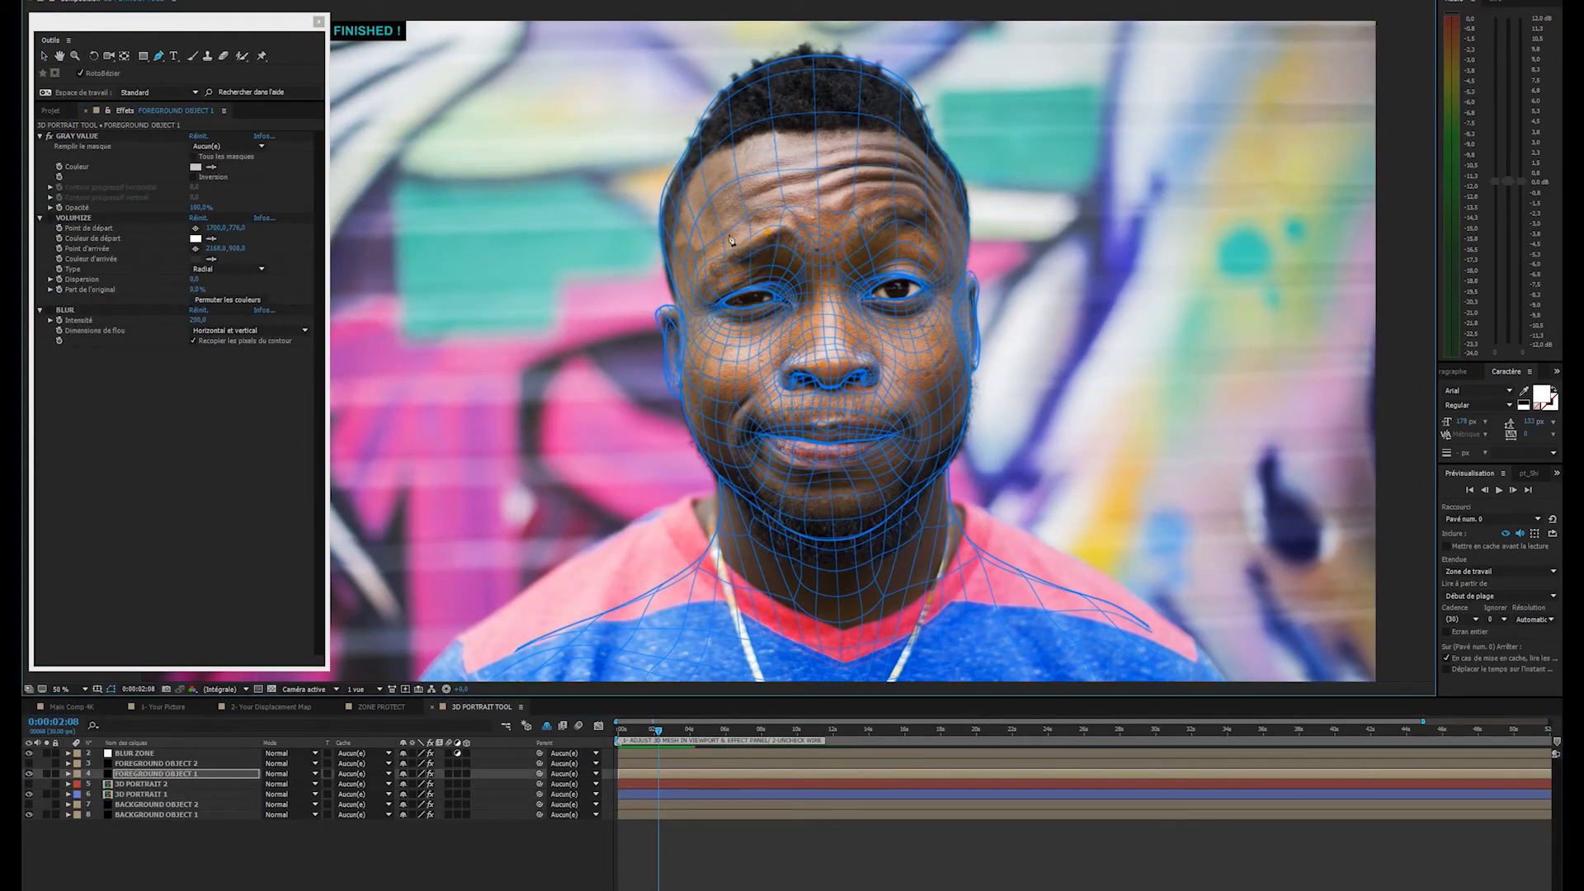
left_click(682, 316)
left_click(739, 352)
left_click(954, 286)
left_click(947, 241)
left_click(908, 215)
left_click(877, 220)
left_click(834, 242)
left_click_drag(815, 245, 836, 247)
left_click_drag(950, 296, 967, 300)
- Turn off WIRE MODE on 3D PORTRAIT 1 to check the glasses shape on the displacement map
left_click(73, 137)
left_click(138, 784)
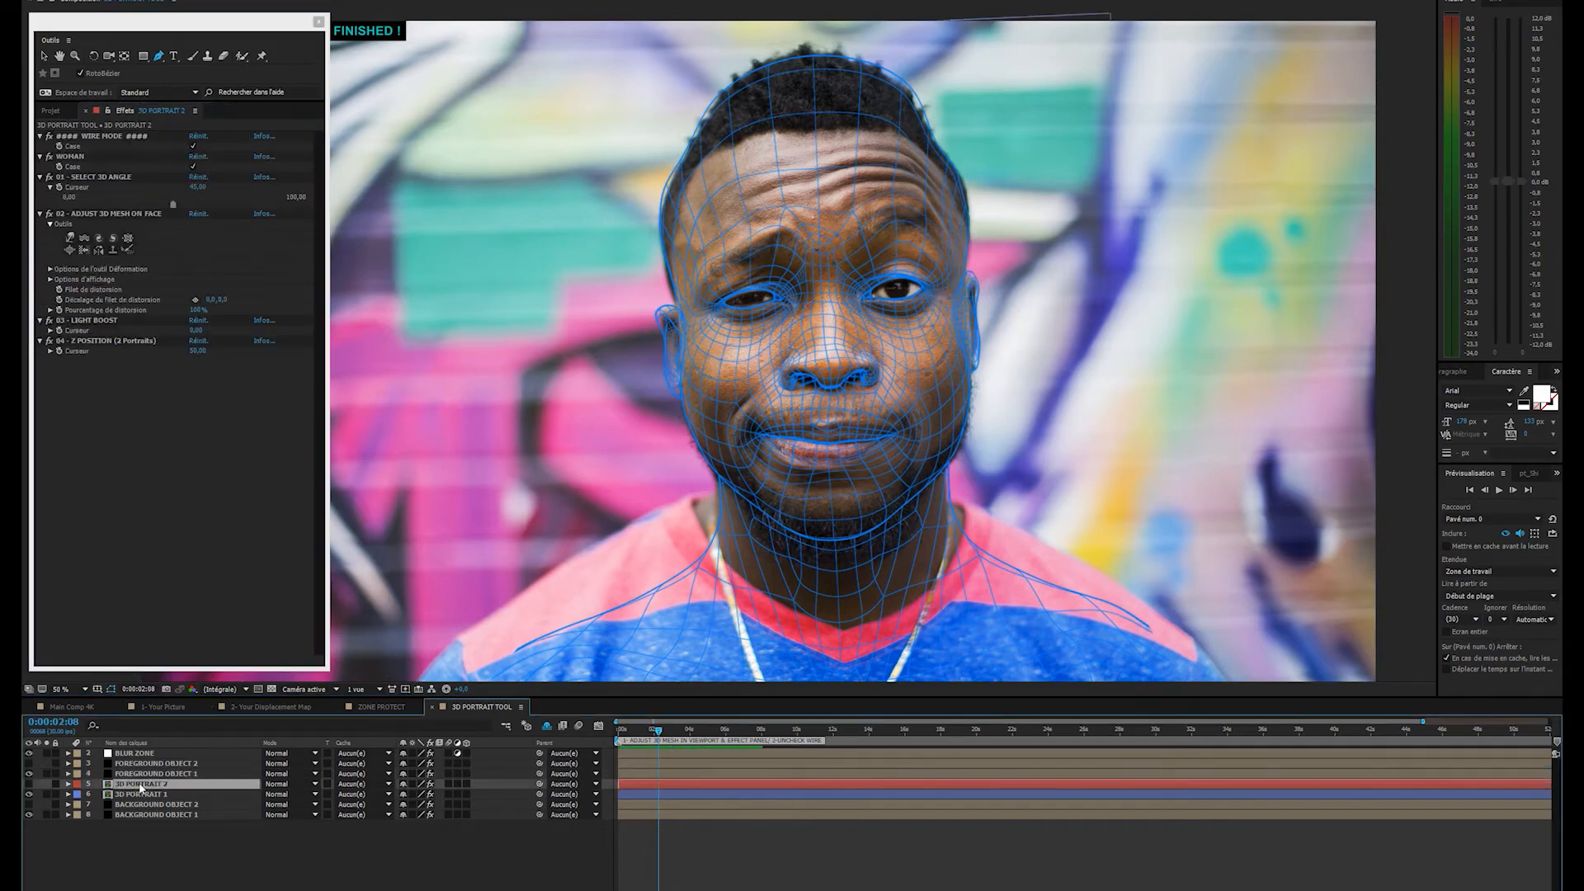
left_click(140, 793)
key("comma")
left_click(193, 145)
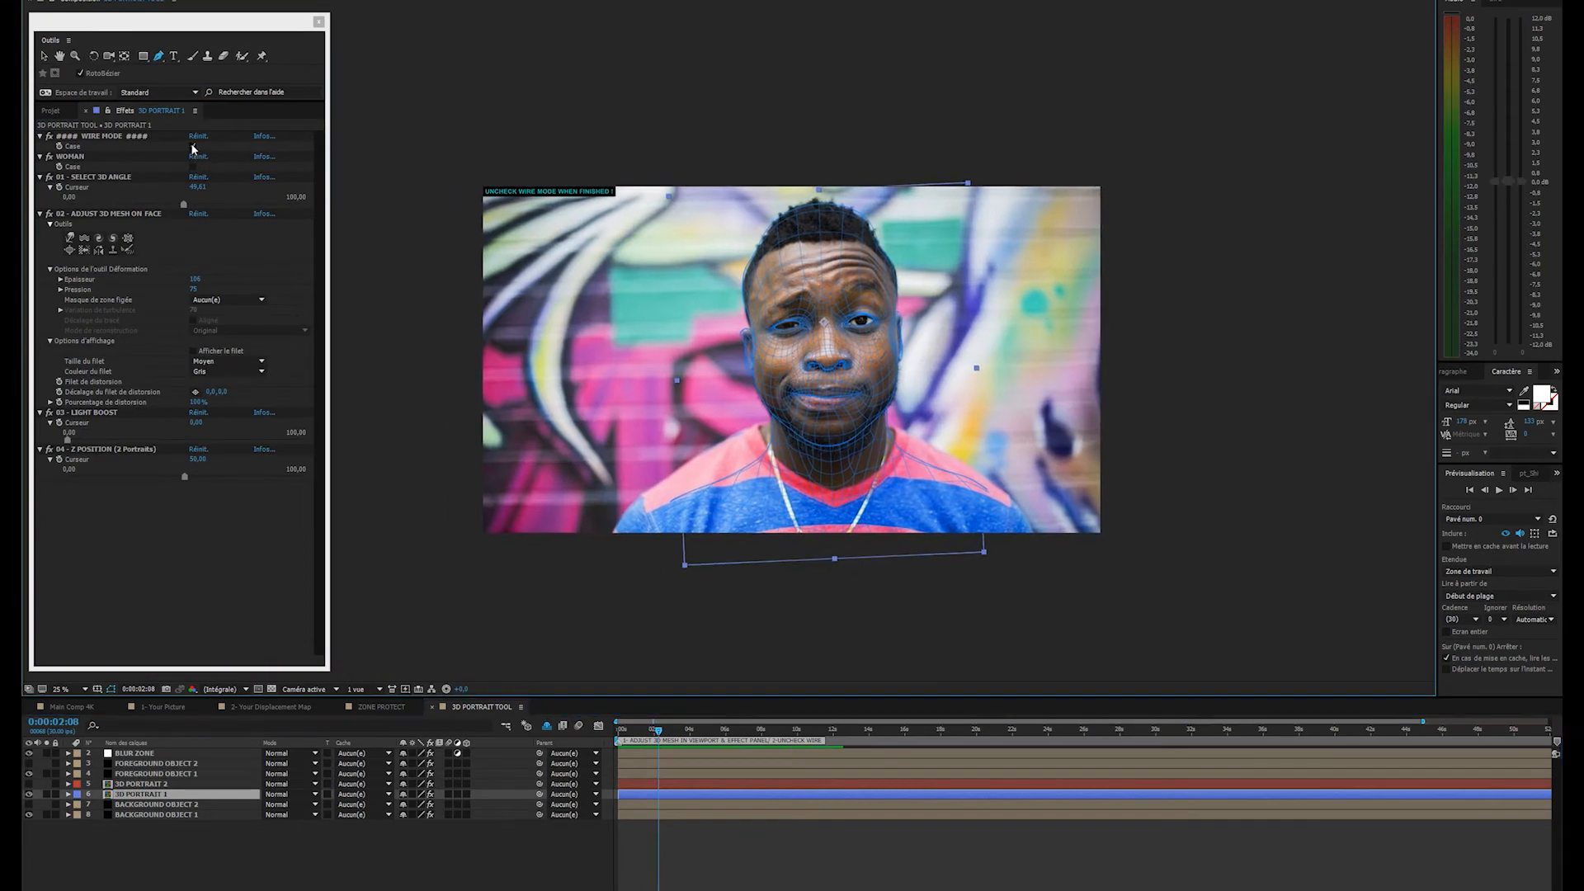
scroll(921, 313, "up", 1)
scroll(921, 314, "down", 1)
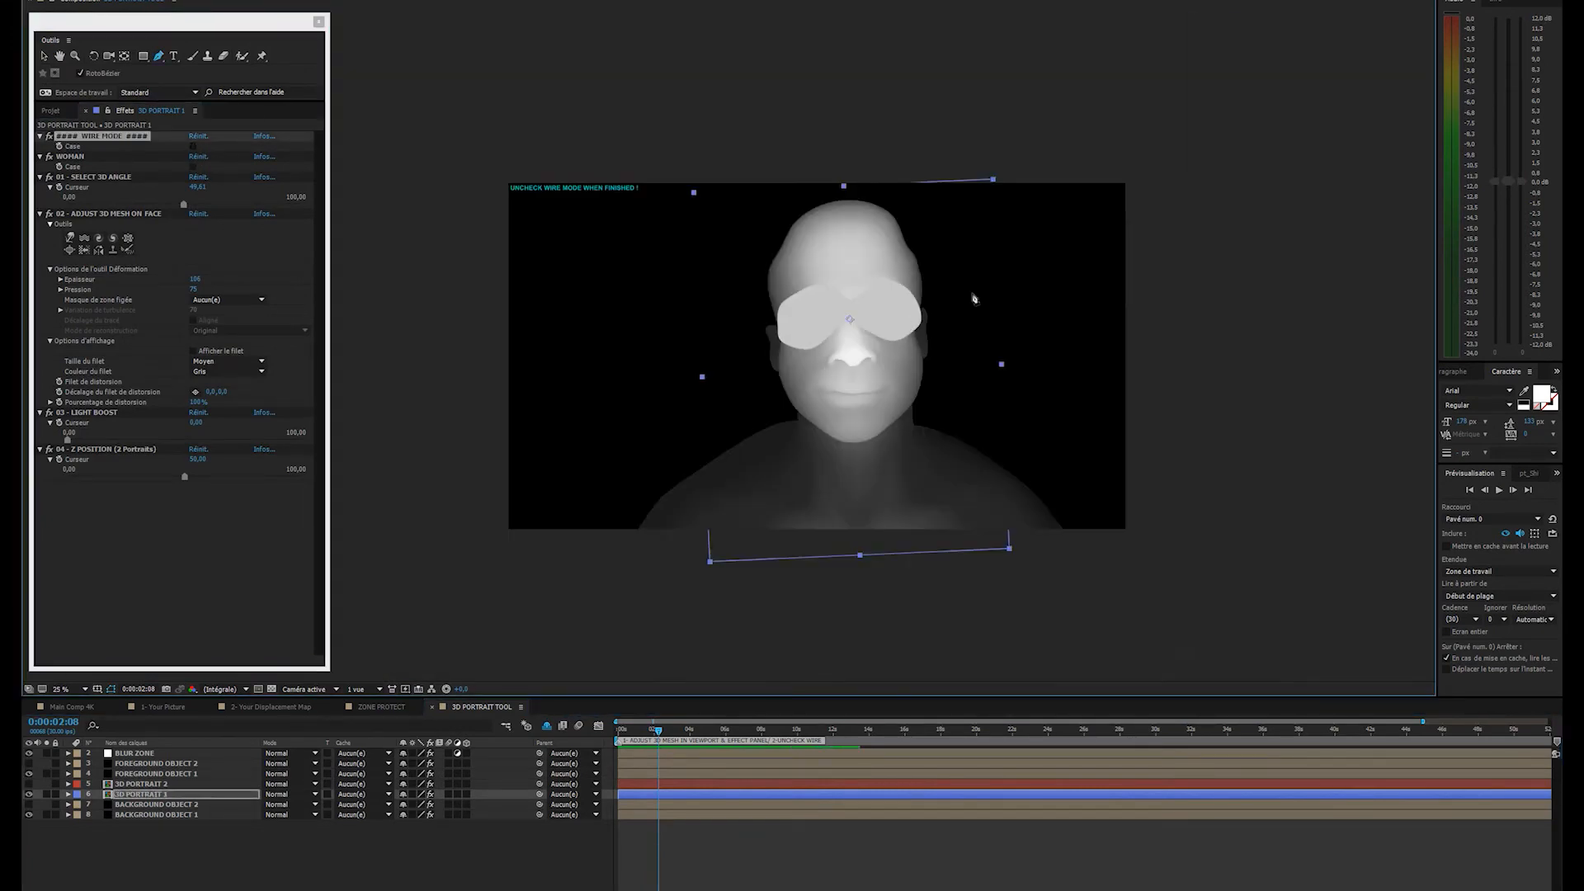
- Enable the VOLUMIZE effect on FOREGROUND OBJECT 1 to apply a gradient to the glasses shape
left_click(133, 774)
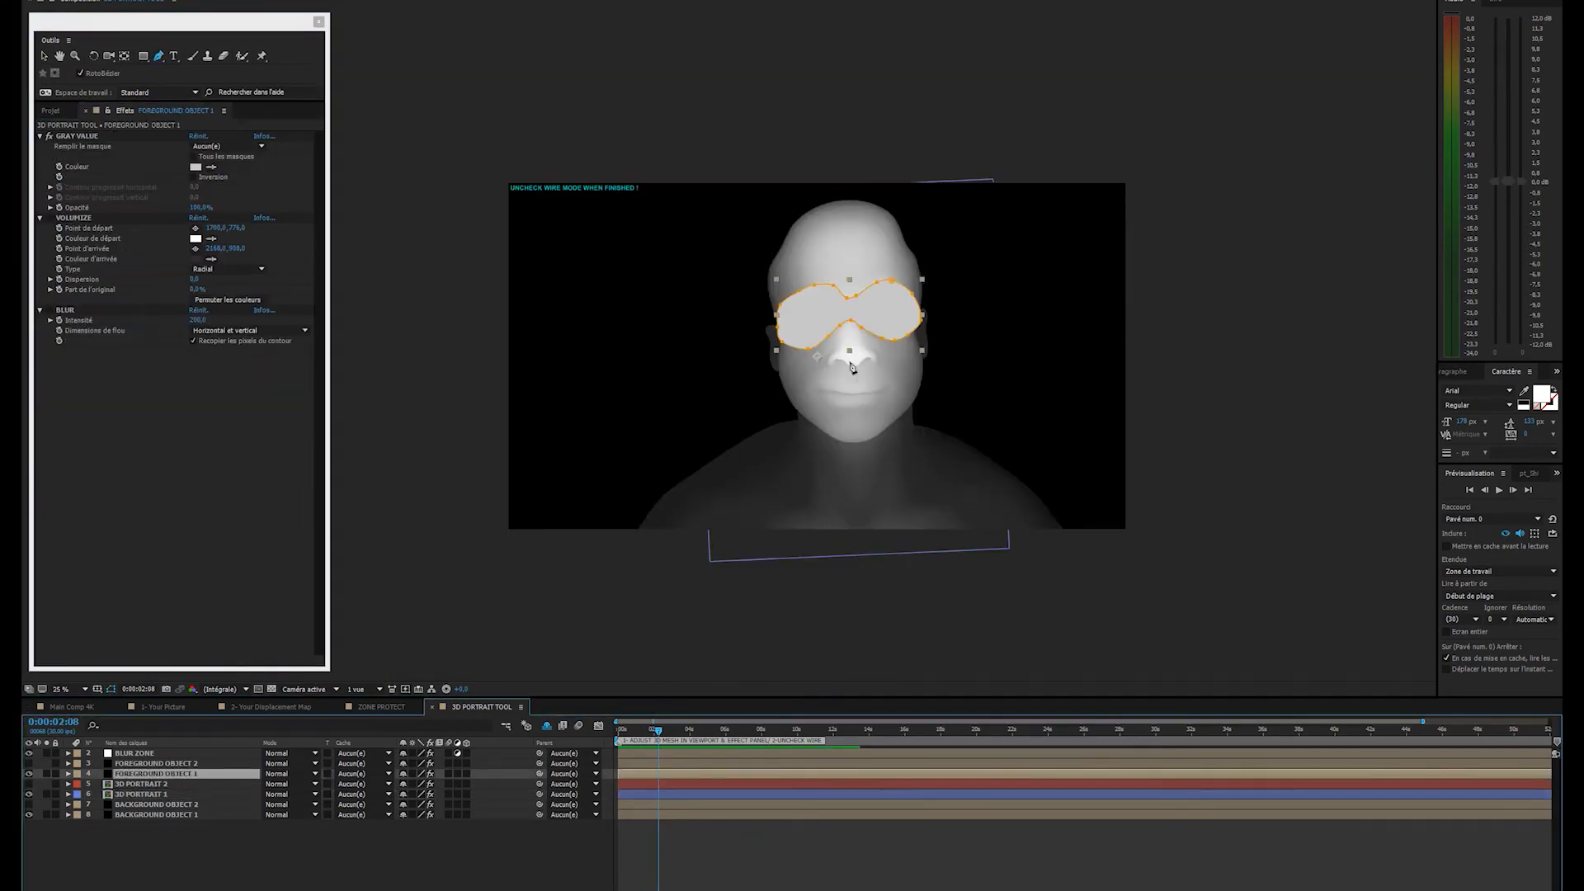
left_click(90, 218)
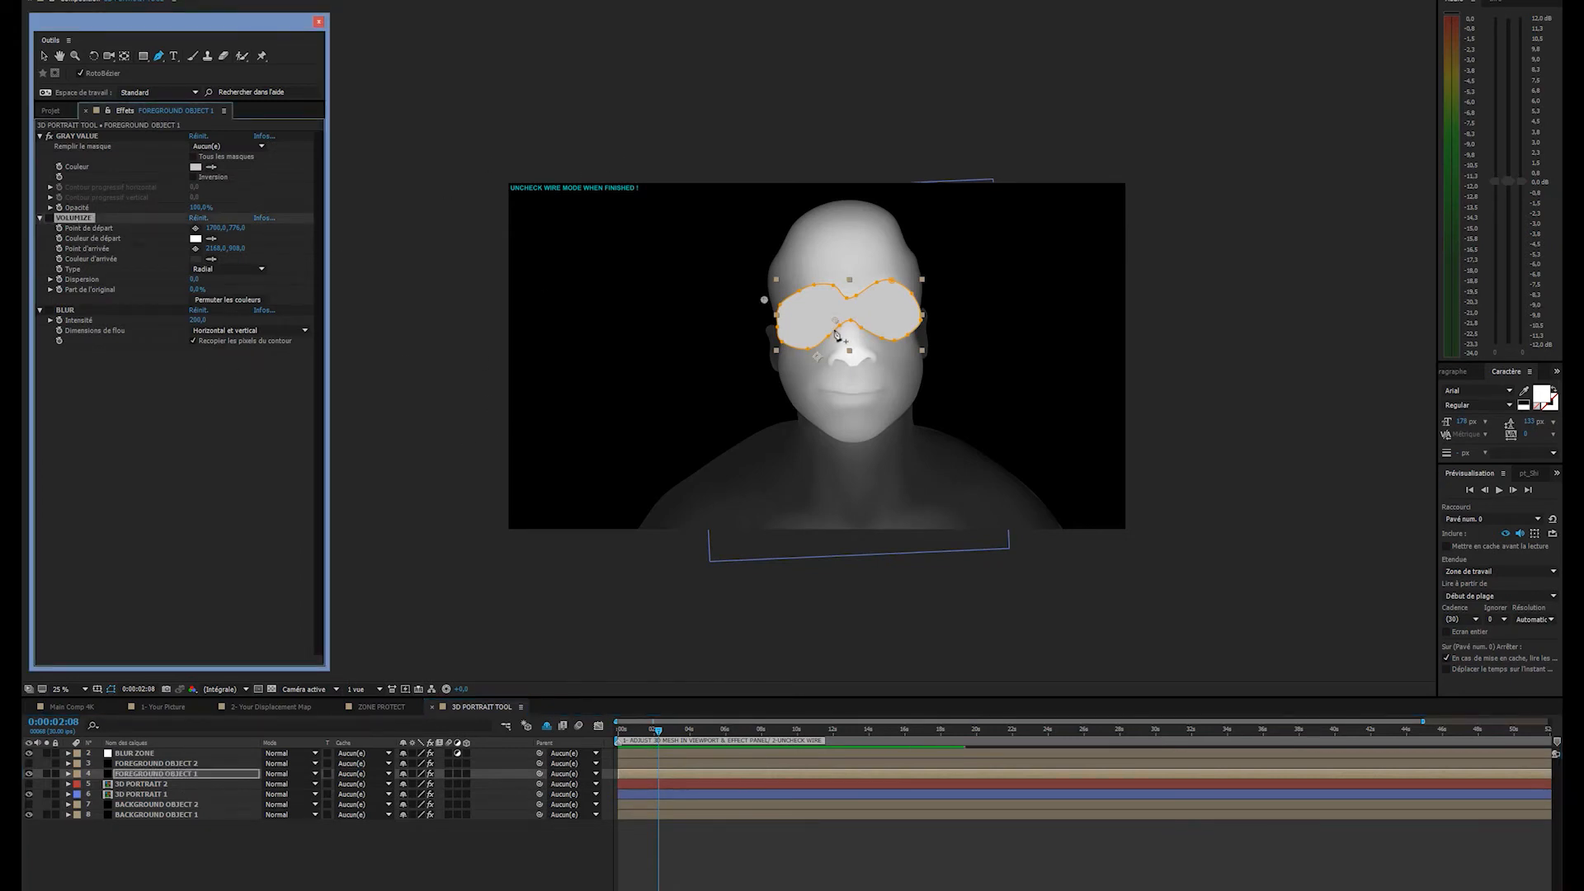
scroll(841, 337, "up", 1)
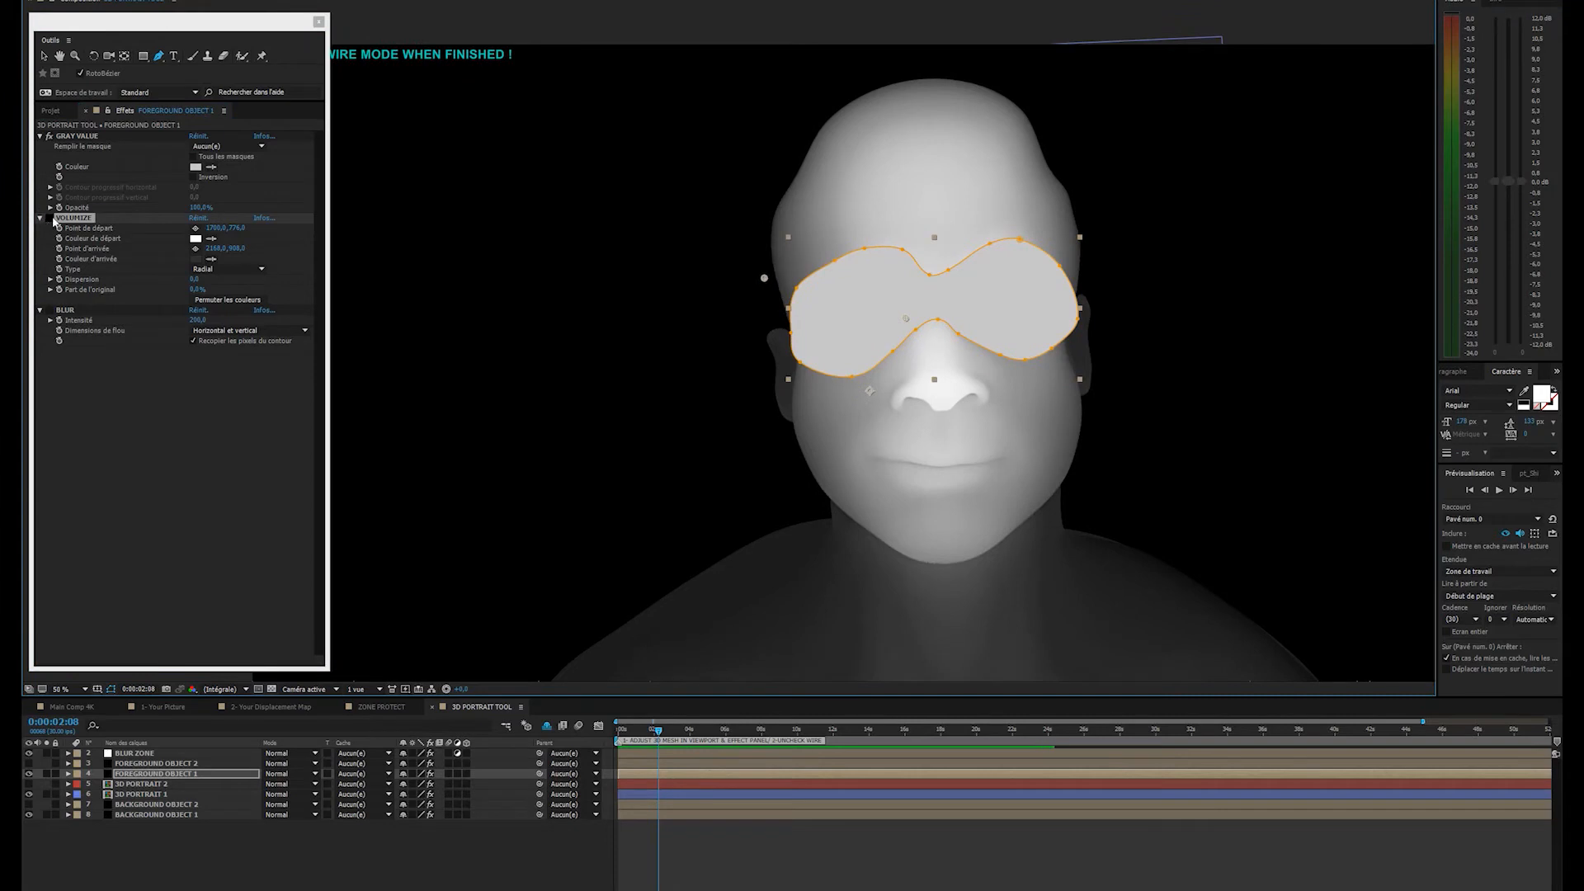
left_click(51, 219)
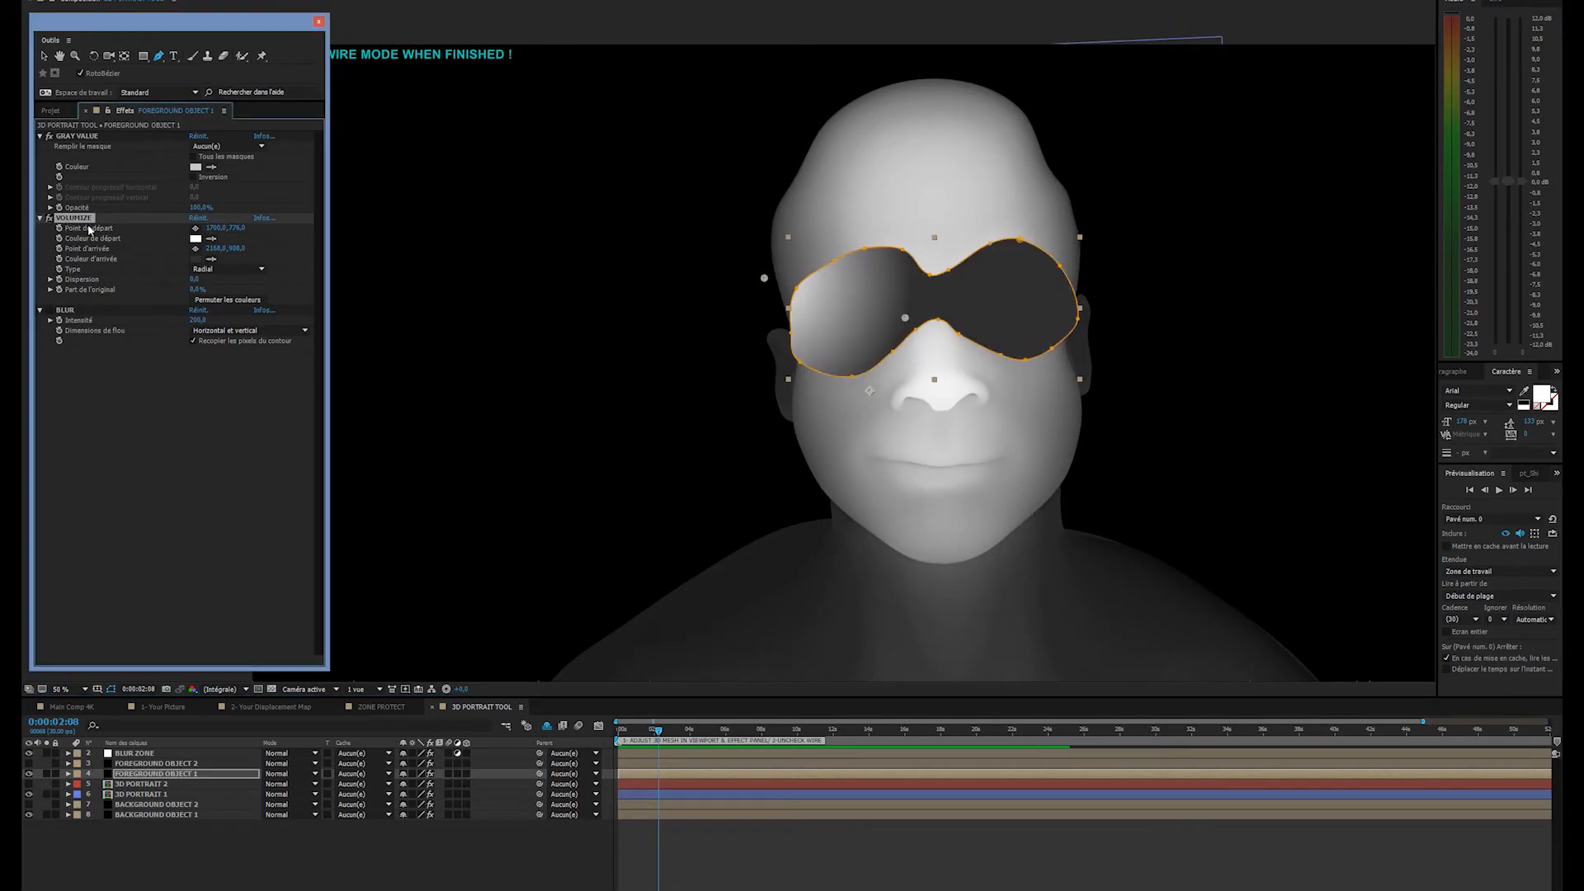
- Place the VOLUMIZE gradient's start point on the nose bridge and its end point just beyond the glasses' outer edge
left_click(45, 57)
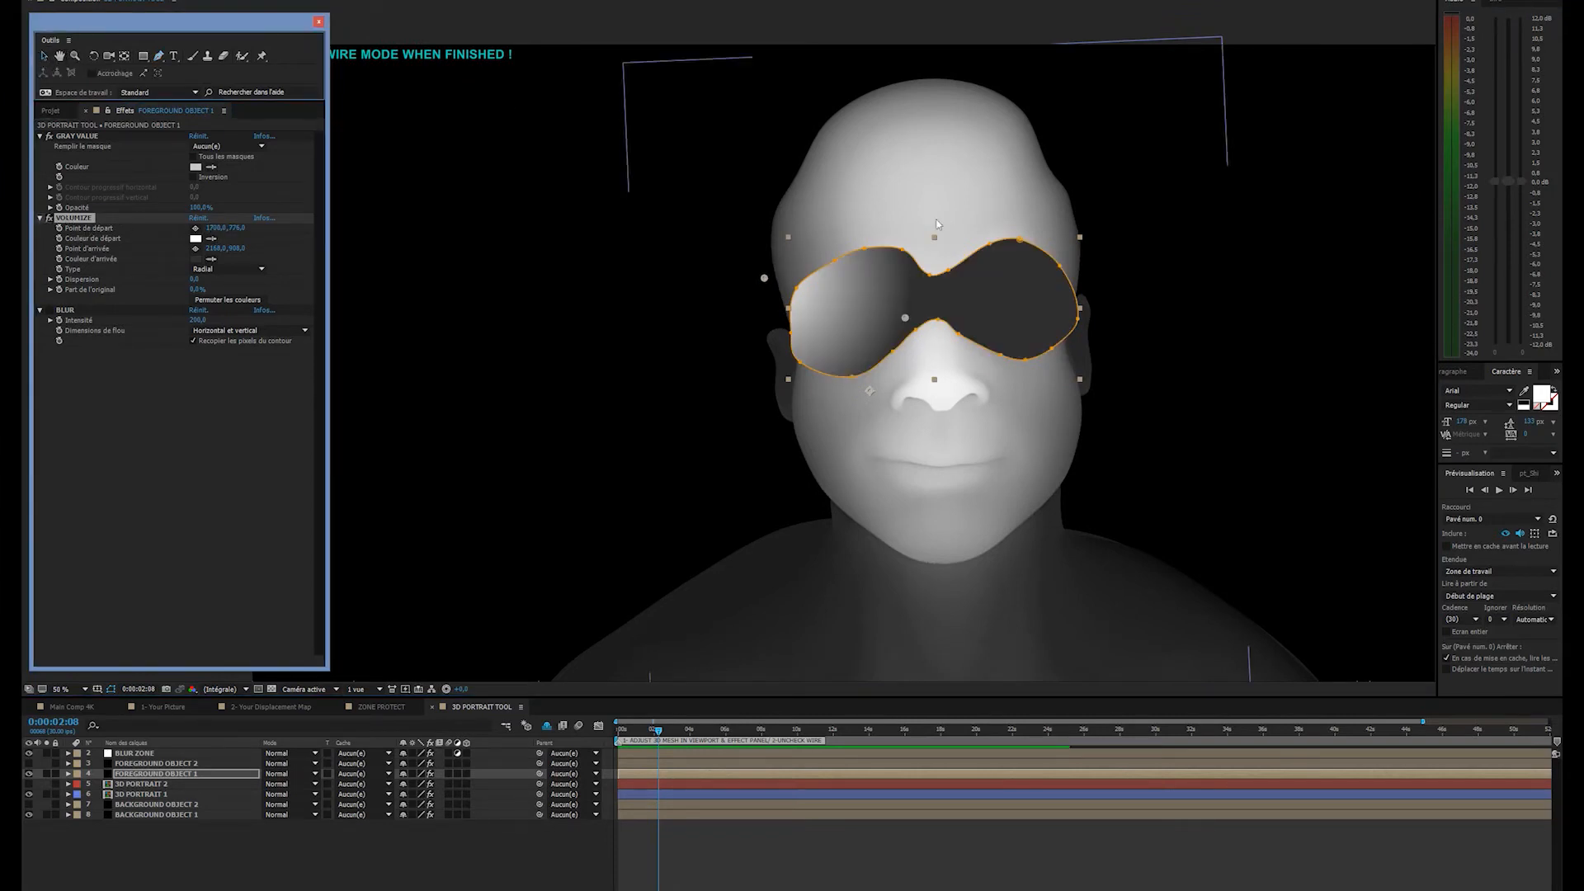
left_click_drag(905, 318, 1036, 315)
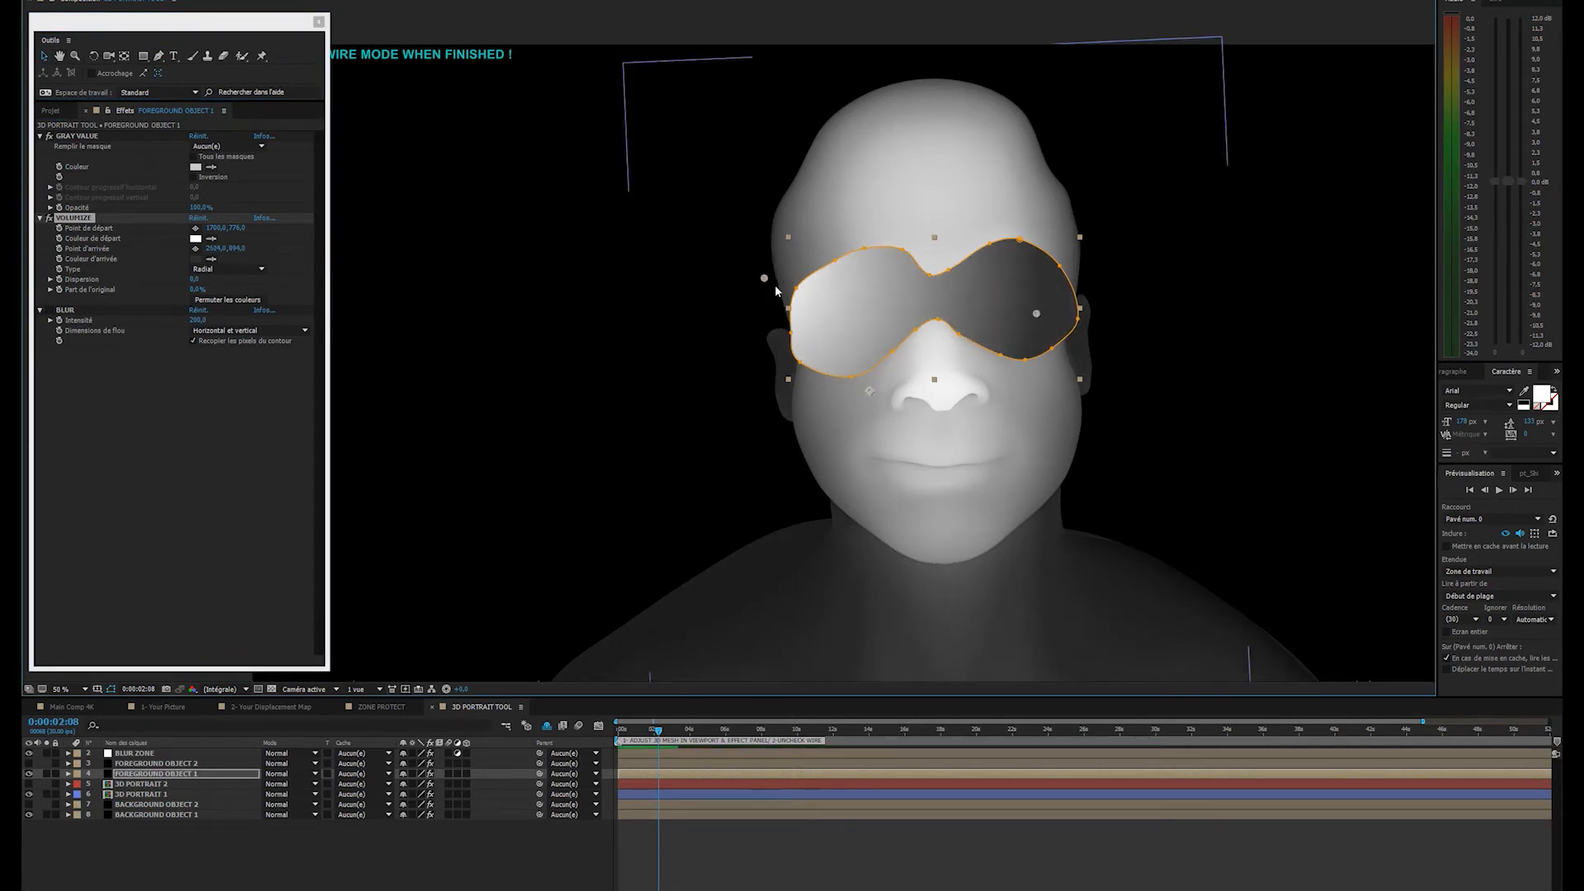
left_click_drag(764, 278, 932, 304)
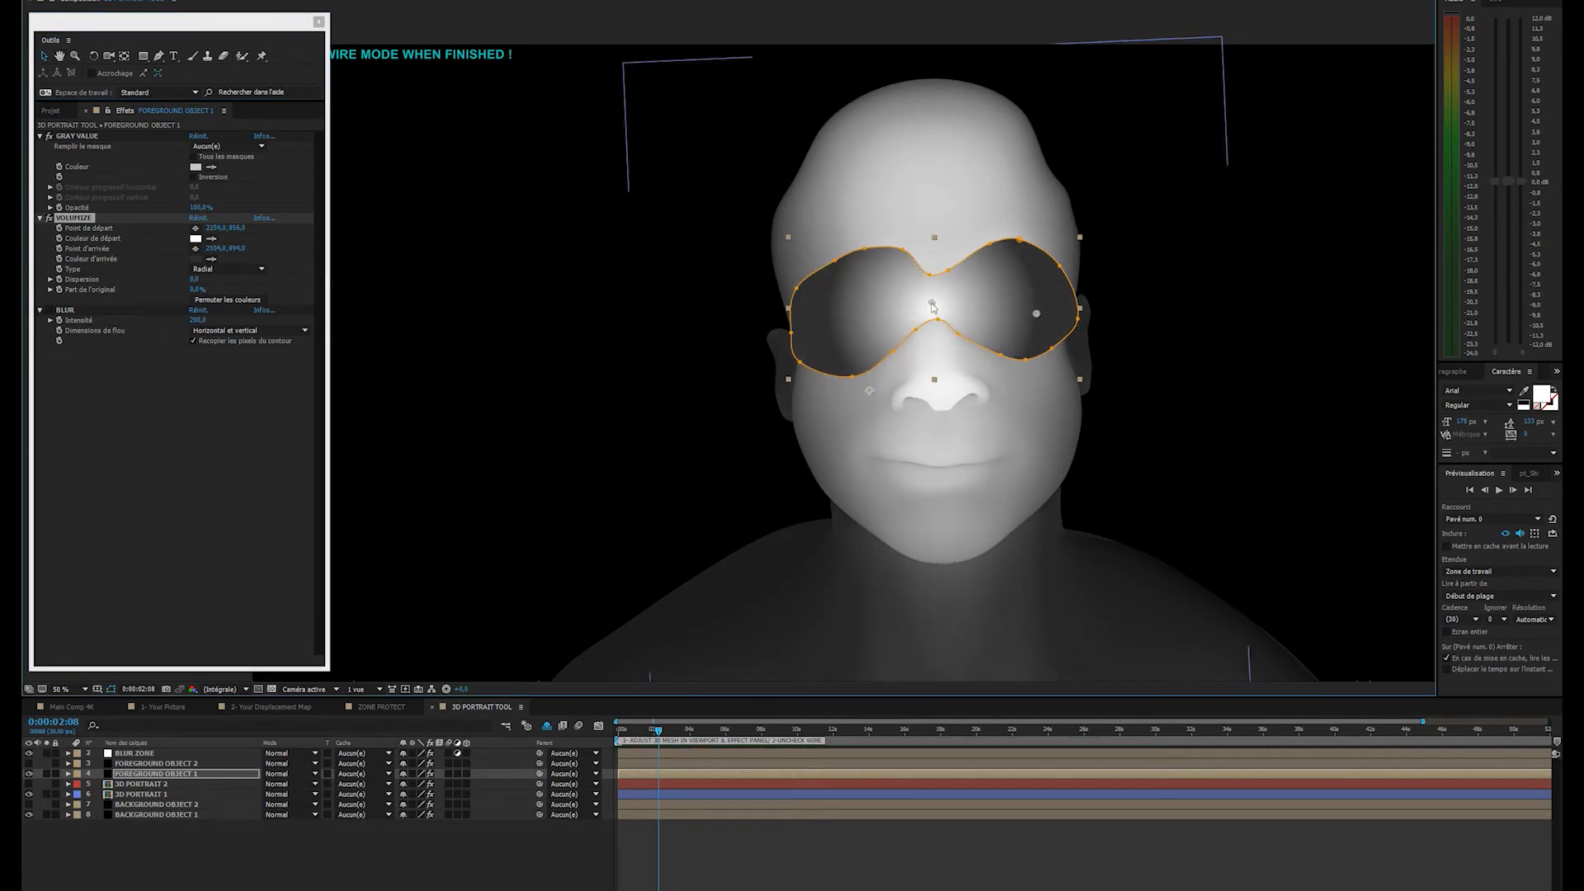
left_click_drag(1036, 314, 1113, 345)
key("comma")
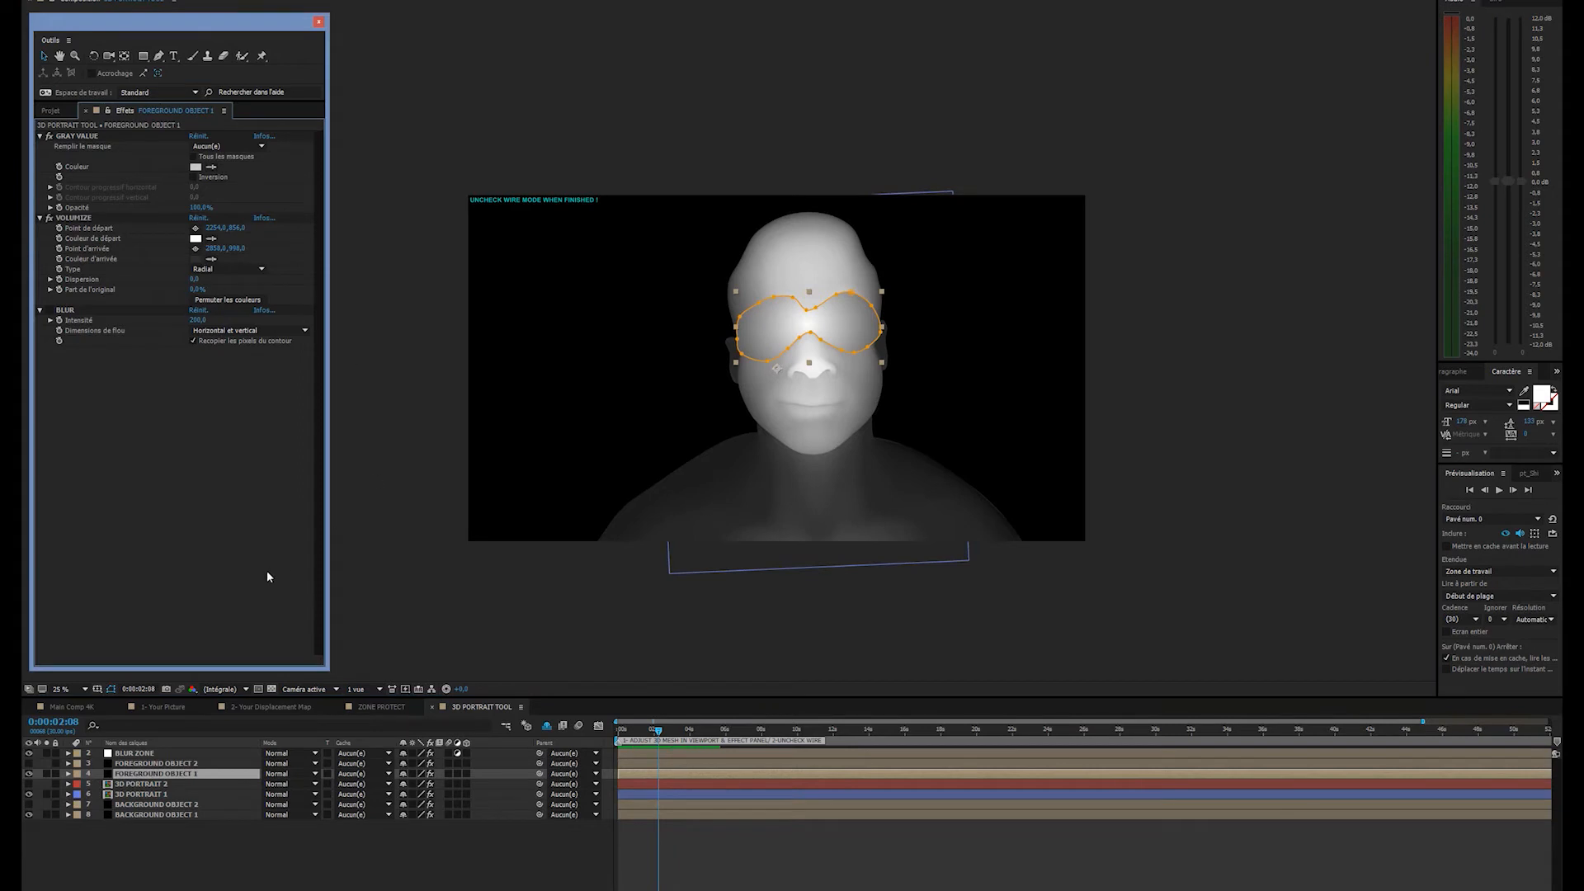
left_click(474, 665)
- Turn off VOLUMIZE on FOREGROUND OBJECT 1, enable its BLUR effect and lower the blur intensity
left_click(83, 220)
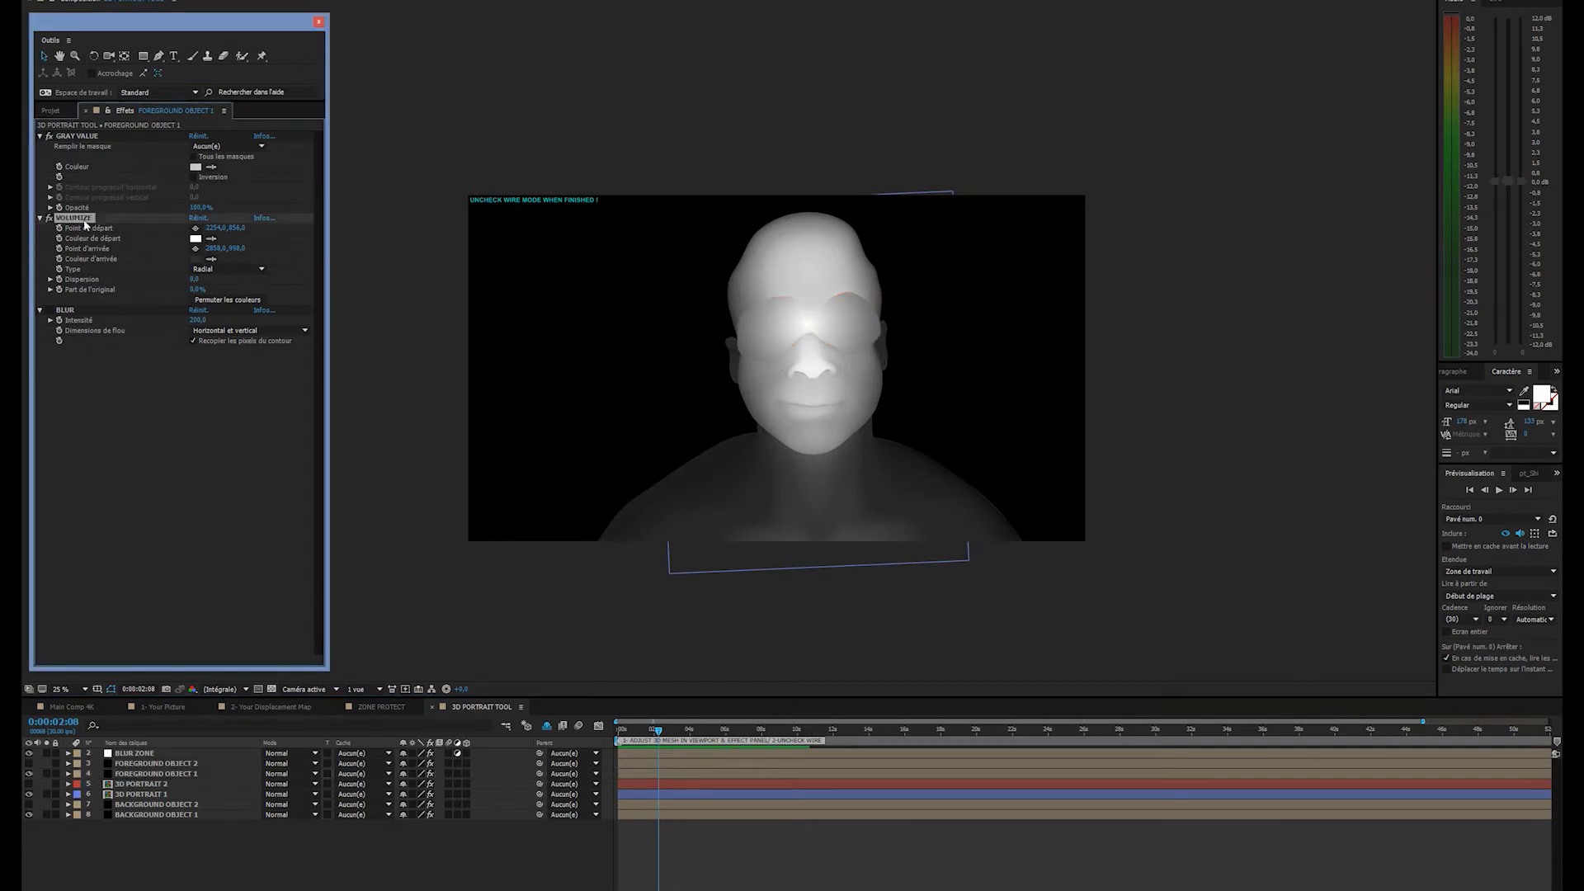
left_click(49, 218)
left_click(57, 310)
left_click(50, 310)
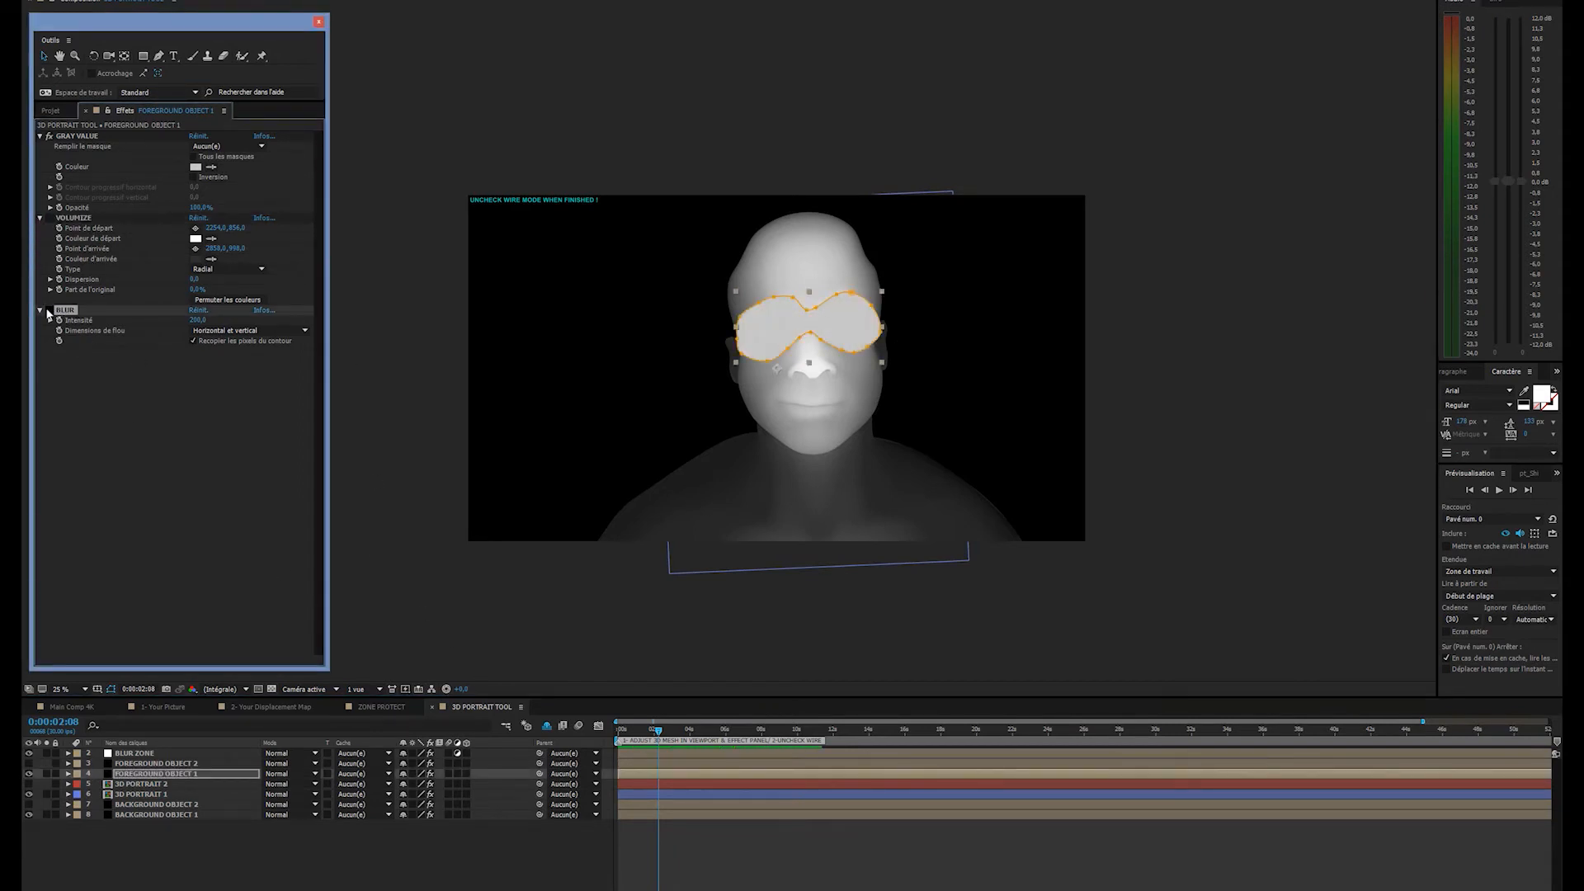
left_click_drag(188, 320, 96, 336)
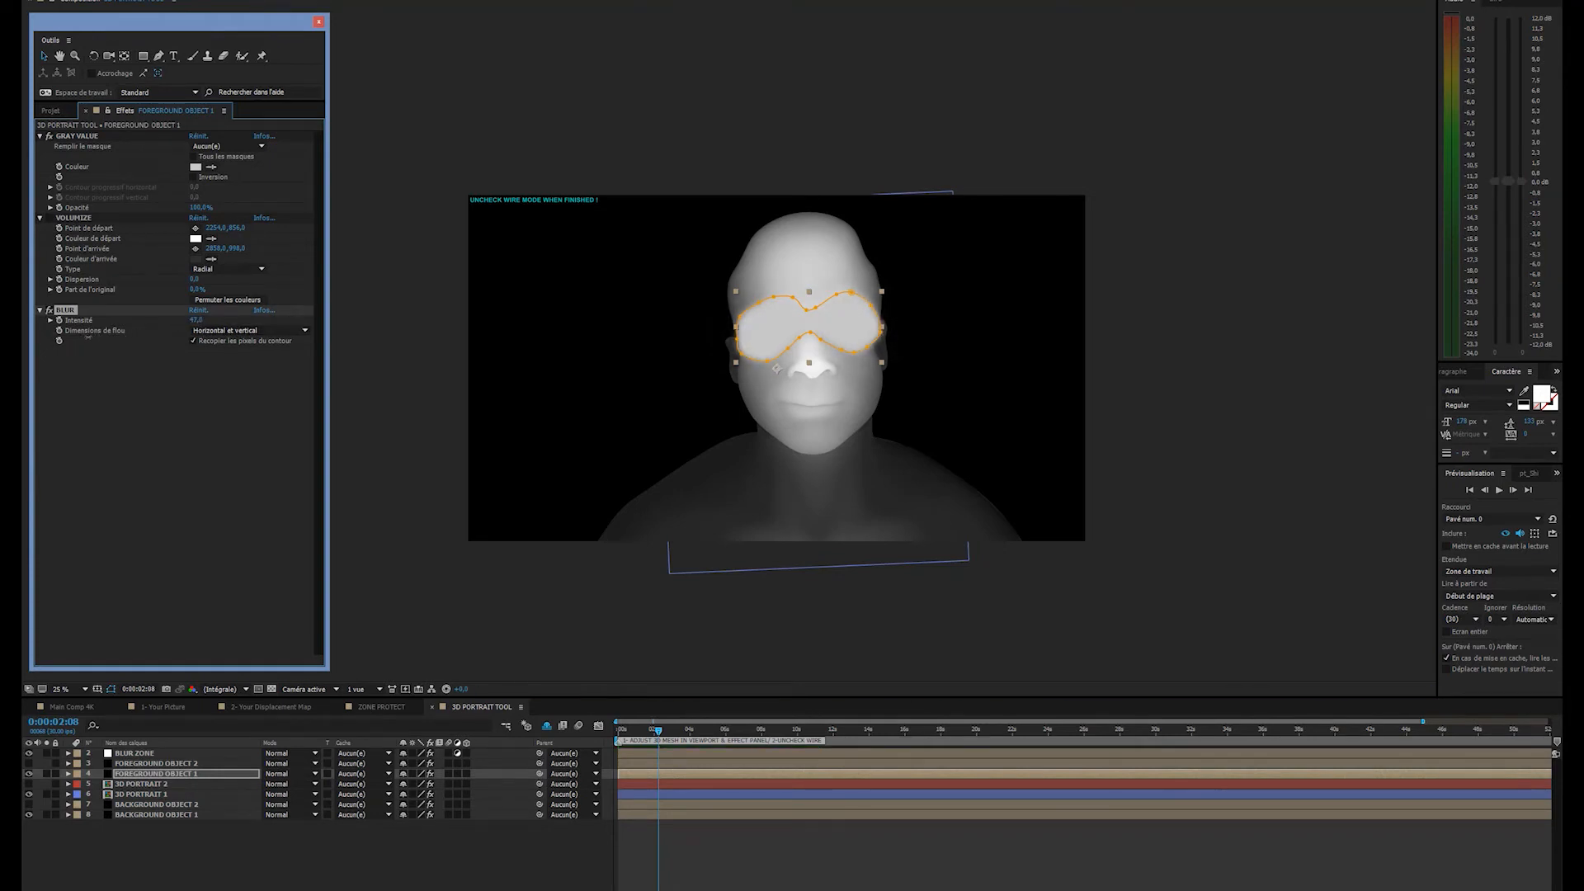
- Delete the glasses mask from FOREGROUND OBJECT 1 and turn WIRE MODE on for 3D PORTRAIT 1
left_click(740, 320)
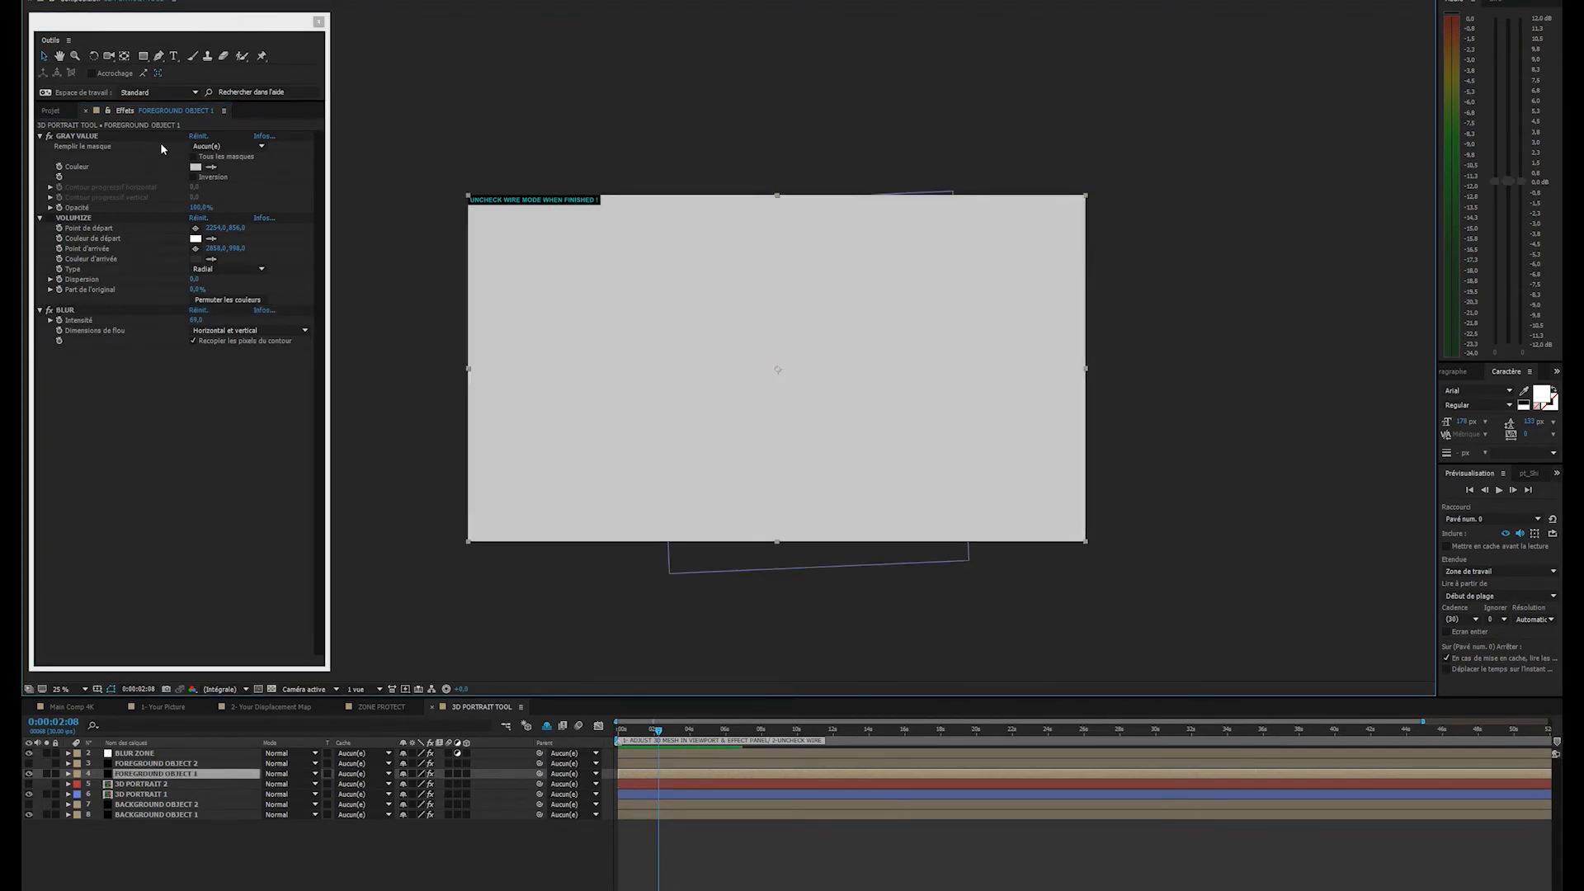
left_click(149, 784)
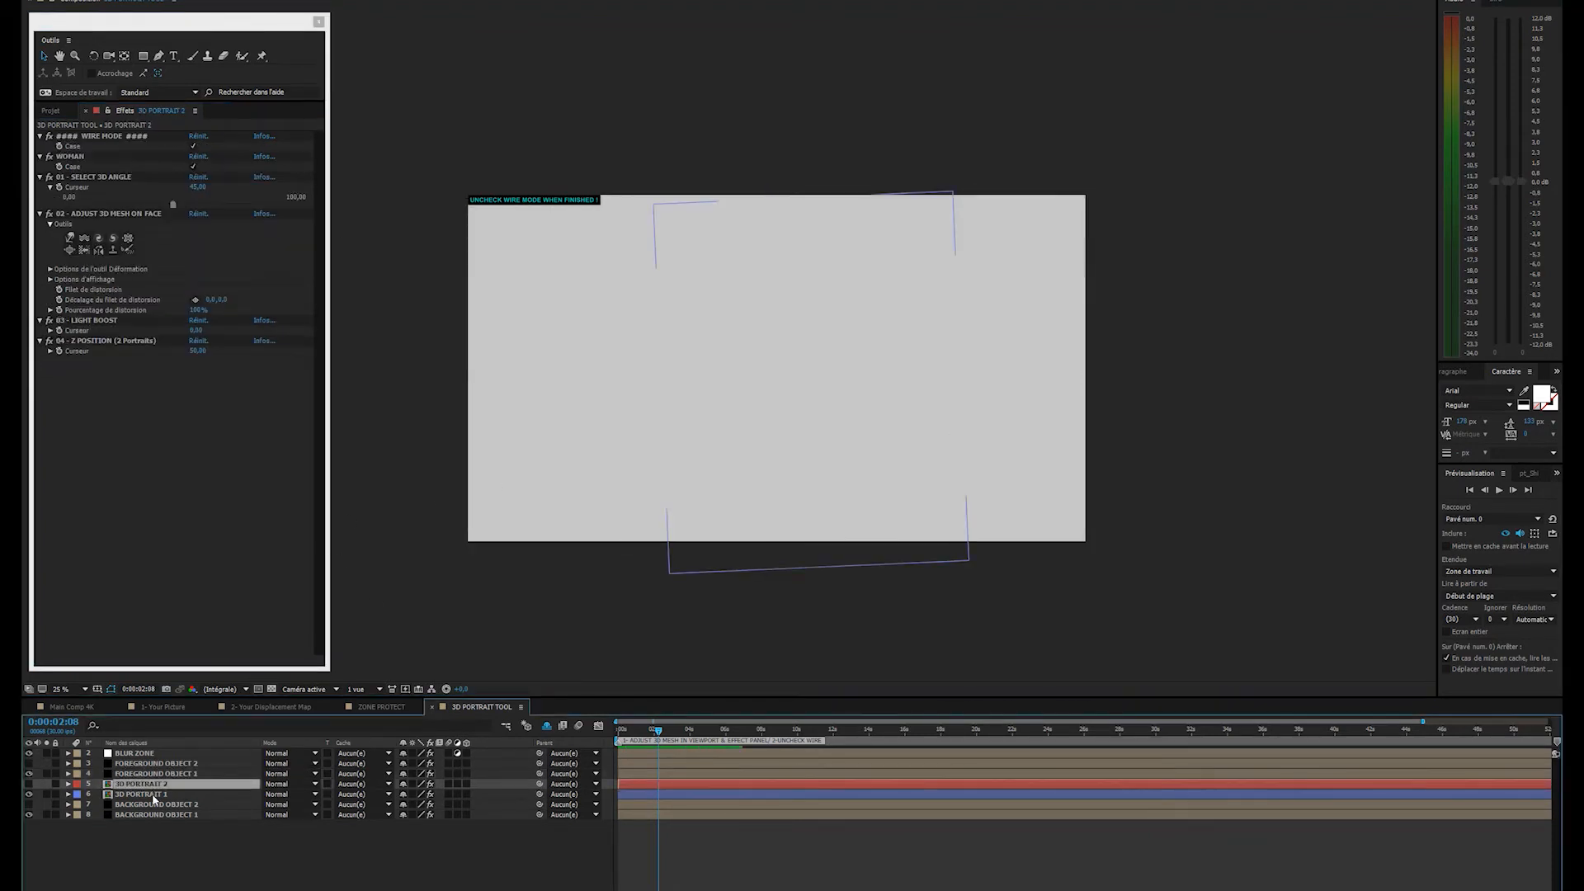
left_click(149, 794)
- With the Pen tool, draw a closed smoke-shaped mask on FOREGROUND OBJECT 1, spreading from the mouth across the background beside the face
left_click(147, 774)
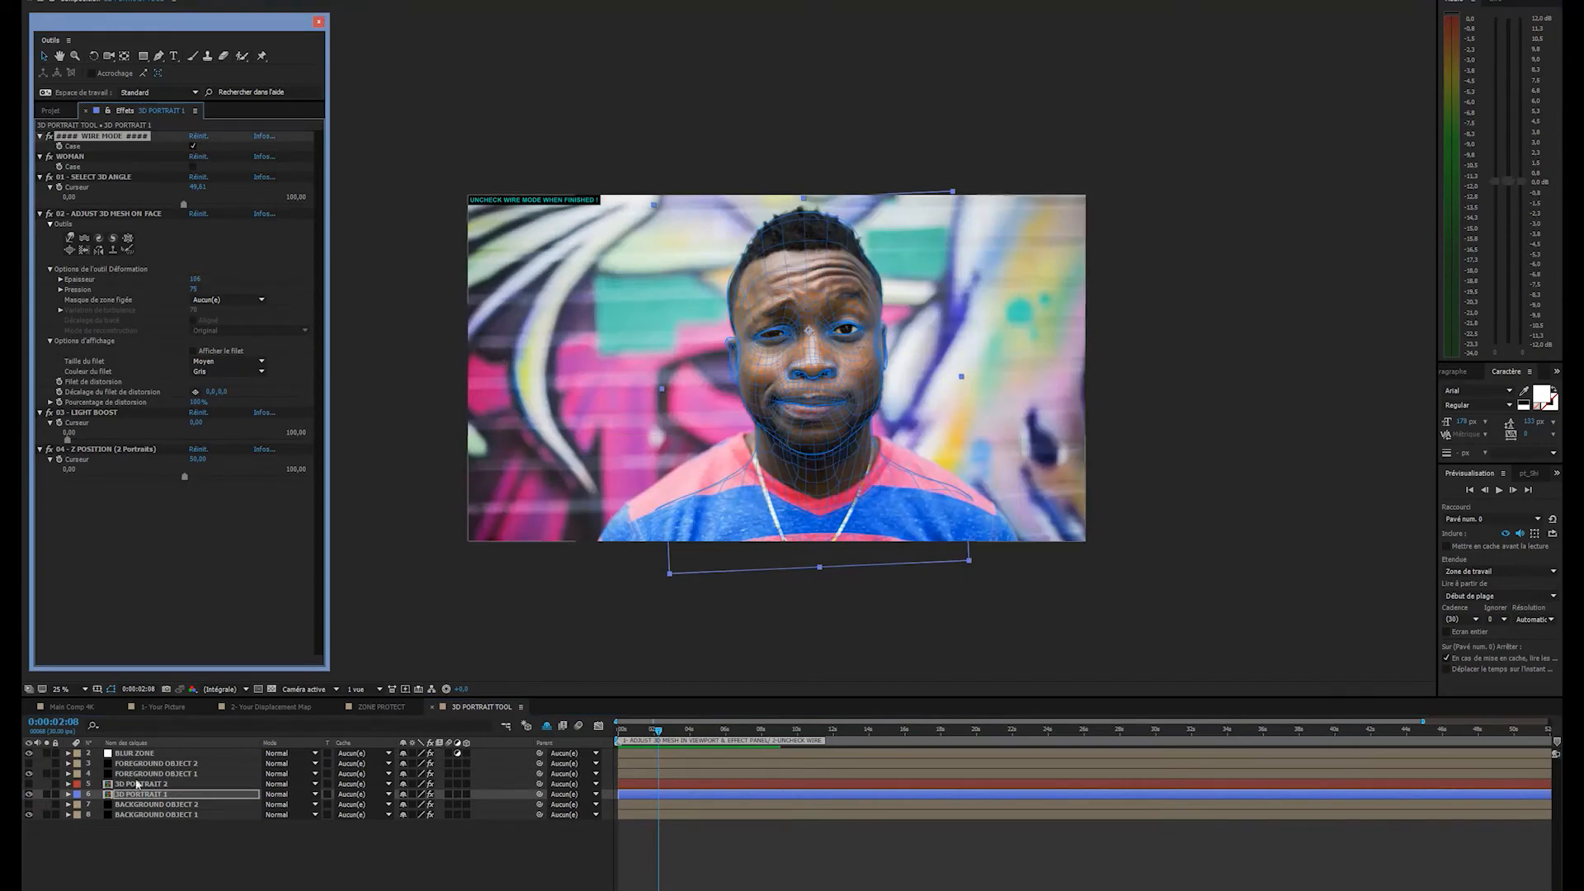
left_click(158, 55)
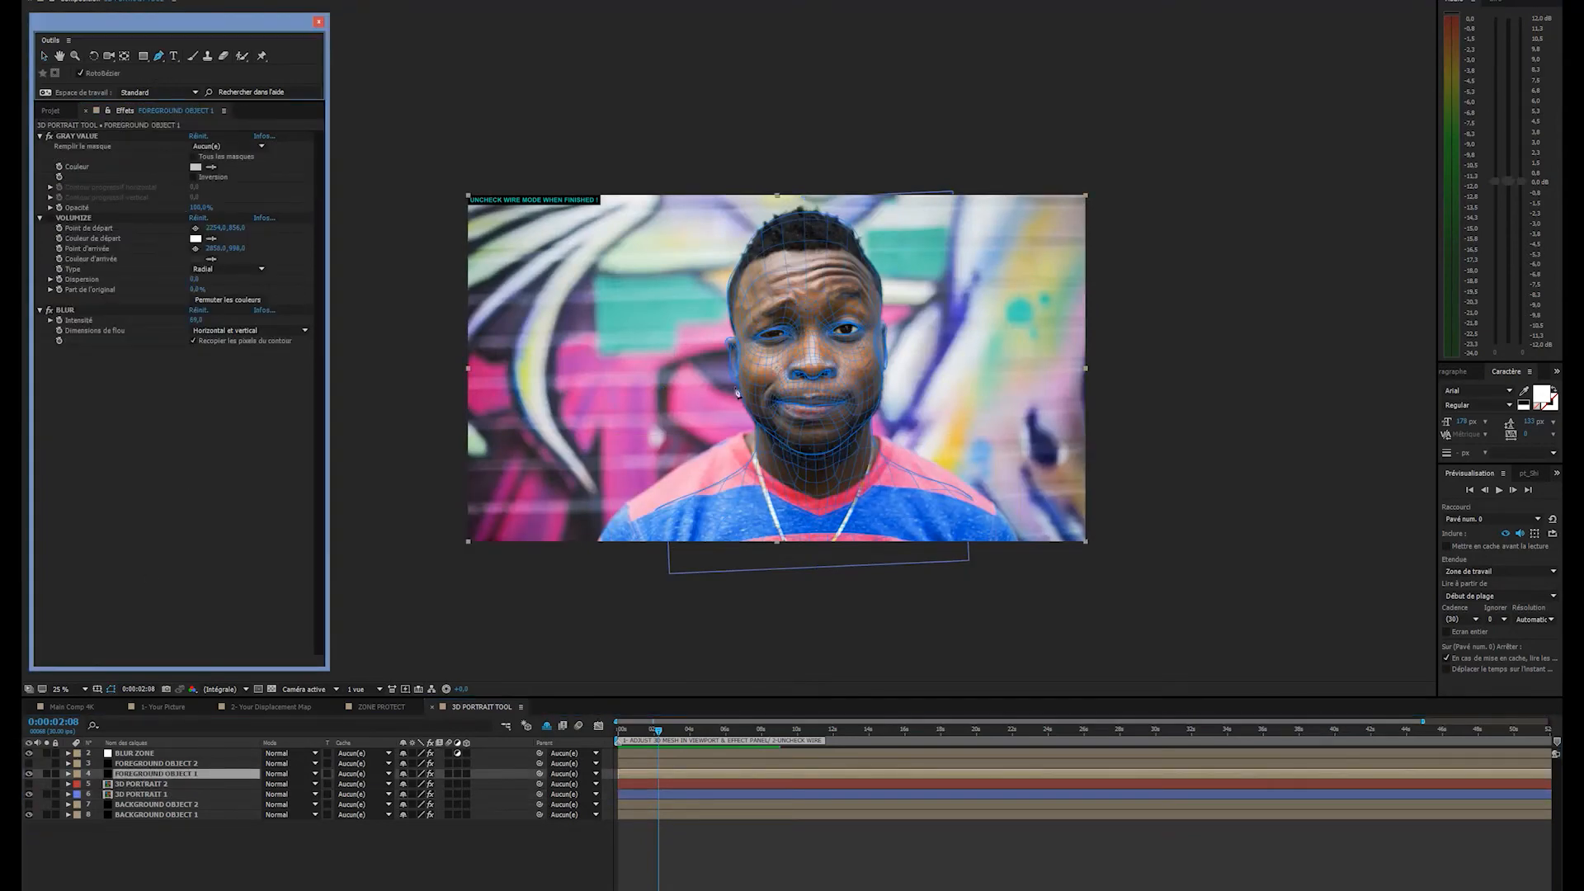
left_click(777, 395)
left_click(687, 358)
left_click(684, 319)
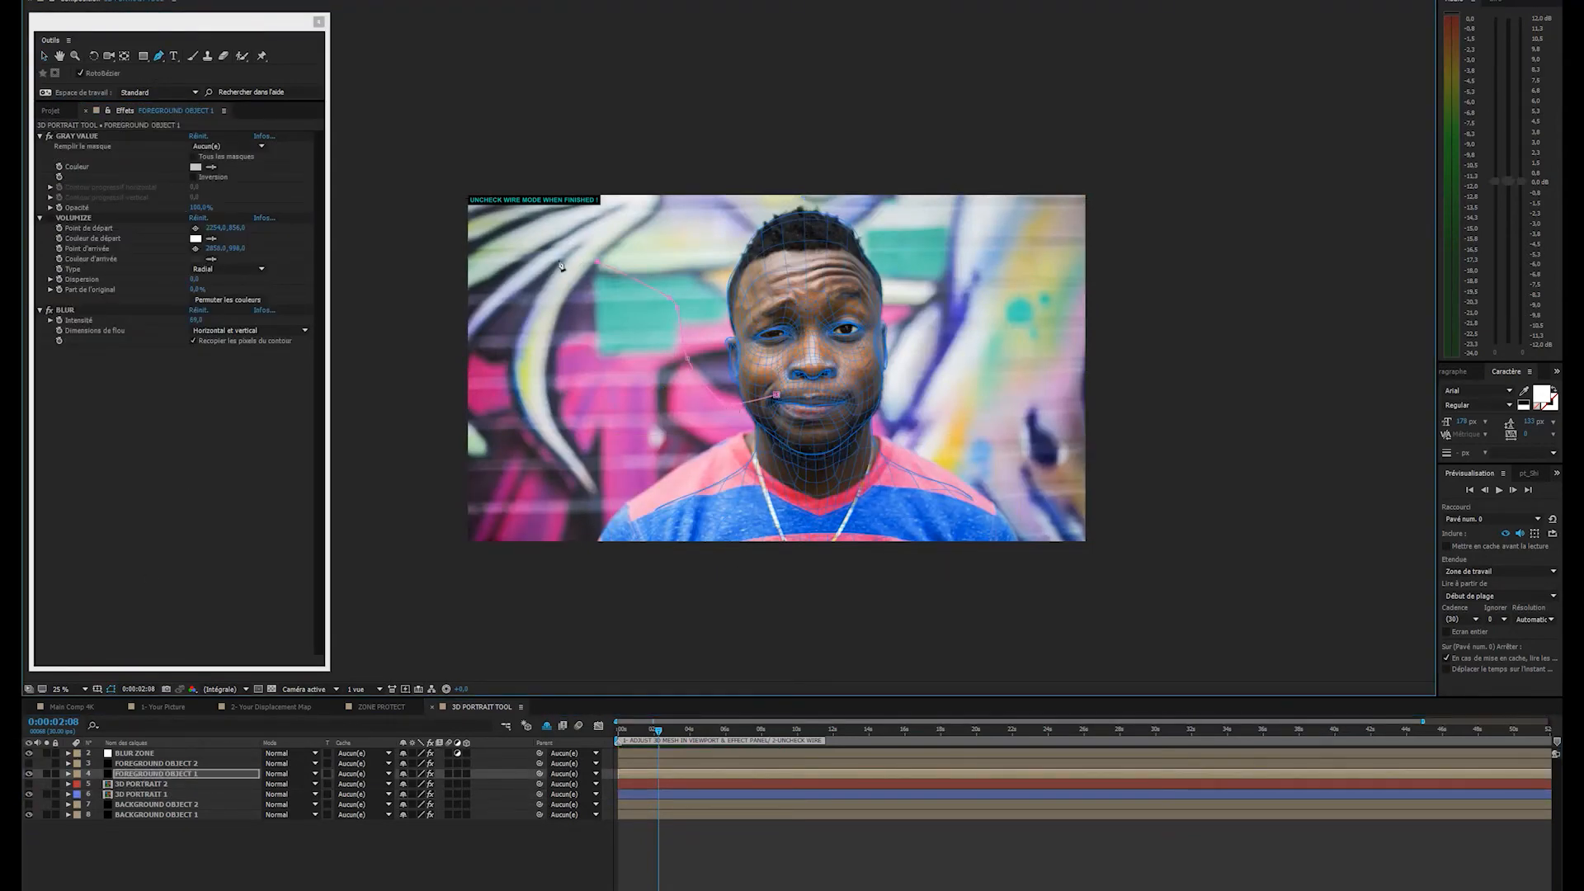
left_click(562, 338)
left_click(535, 351)
left_click(500, 313)
left_click(493, 374)
left_click(514, 411)
left_click(579, 392)
left_click(665, 437)
left_click(732, 429)
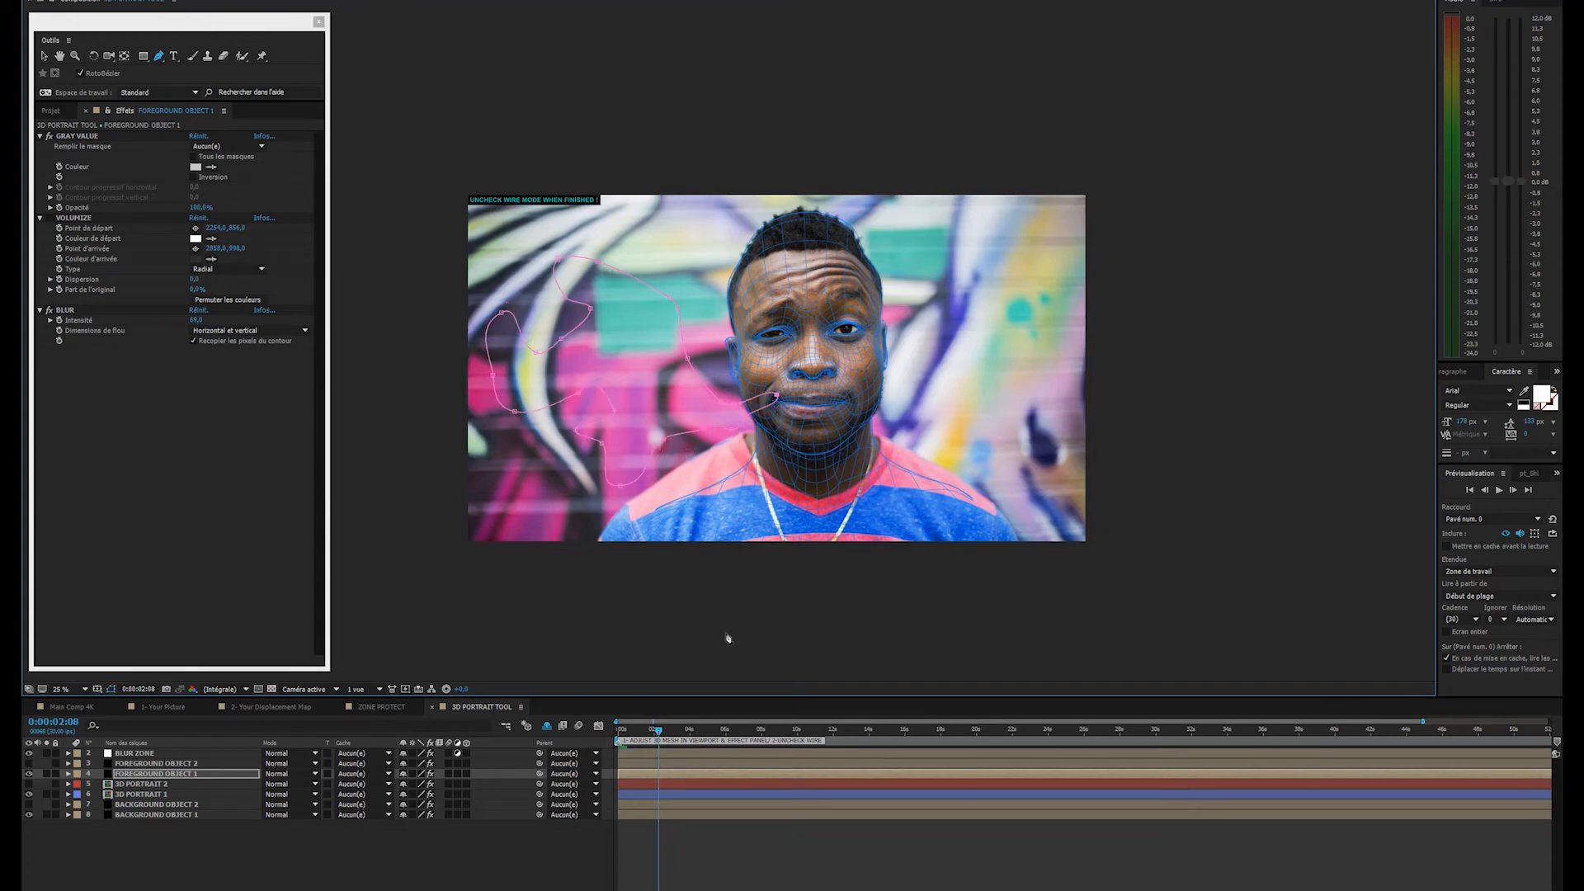
- Turn off WIRE MODE on 3D PORTRAIT 1 to check the smoke shape on the displacement map
left_click(142, 783)
left_click(157, 794)
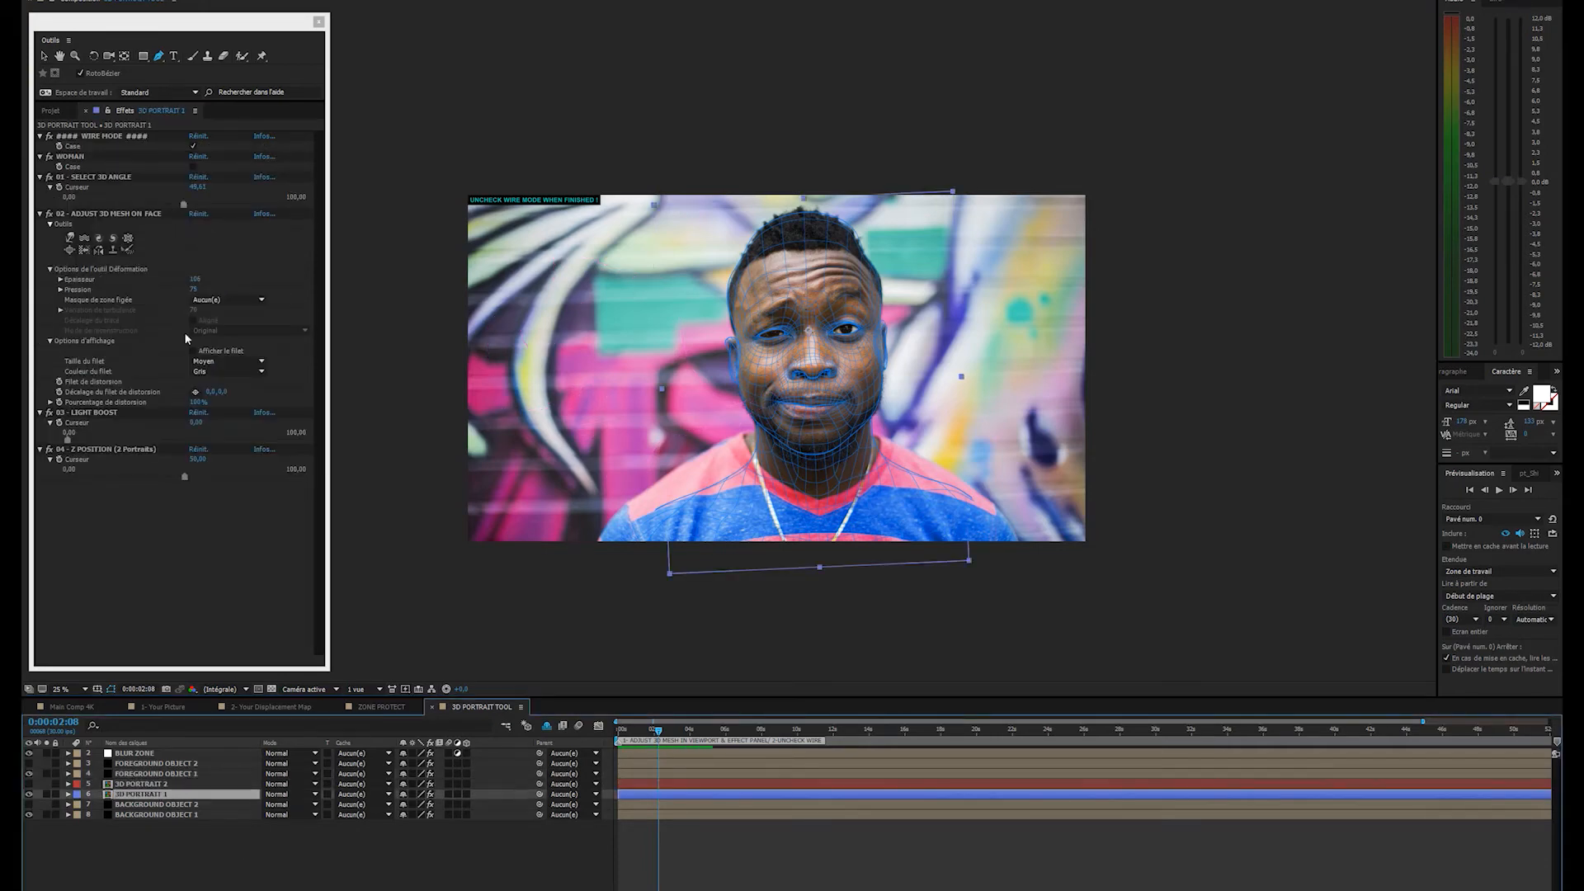
left_click(193, 146)
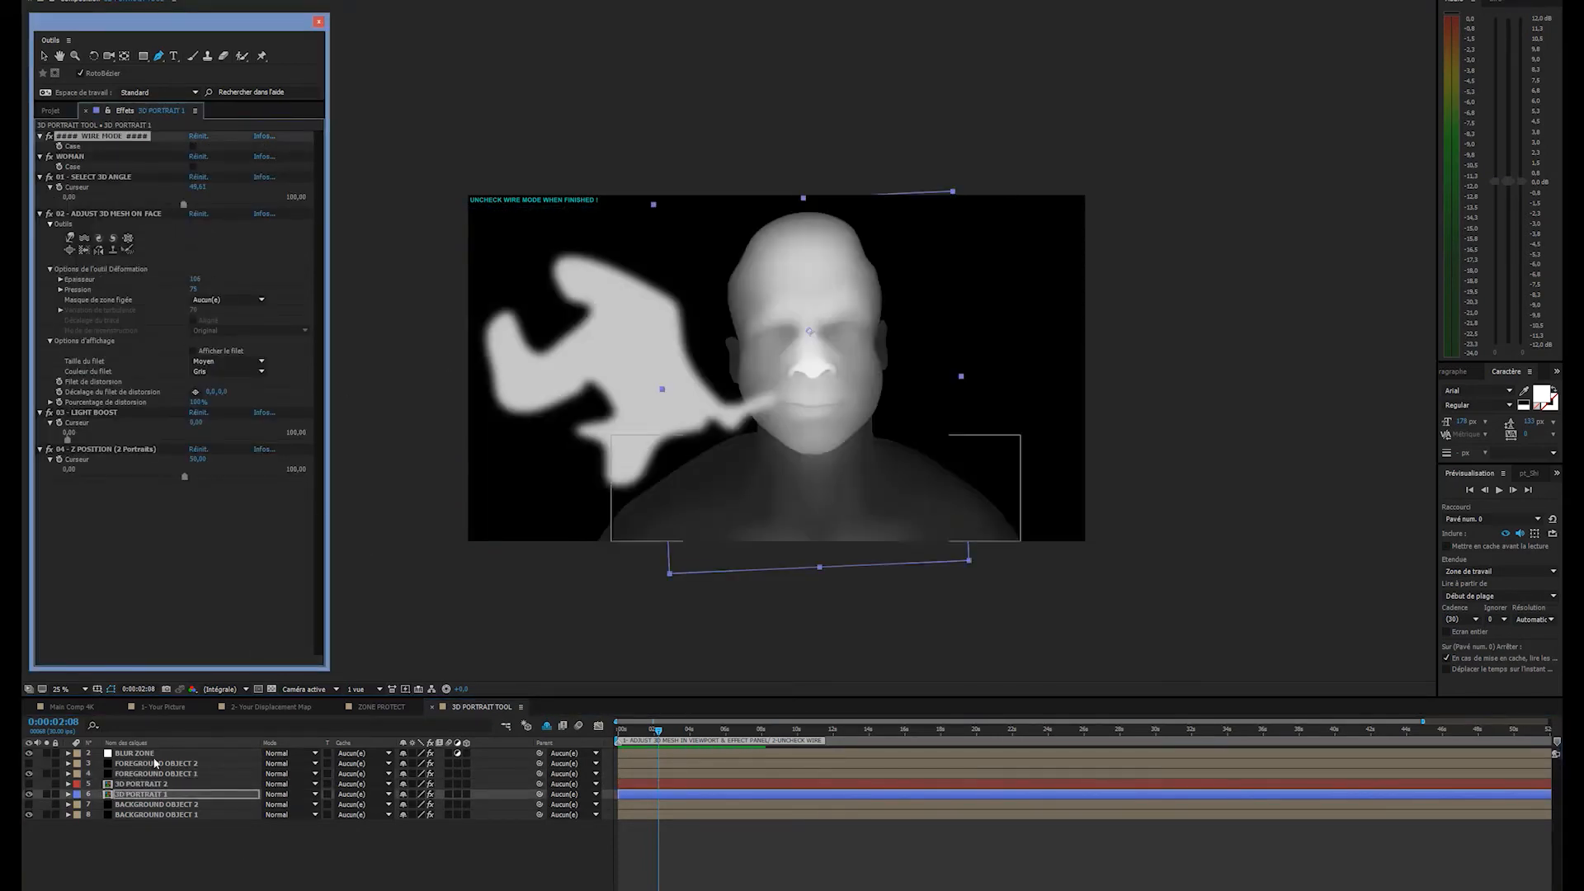
- Increase the BLUR intensity on FOREGROUND OBJECT 1 to soften the smoke shape's edges
left_click(142, 775)
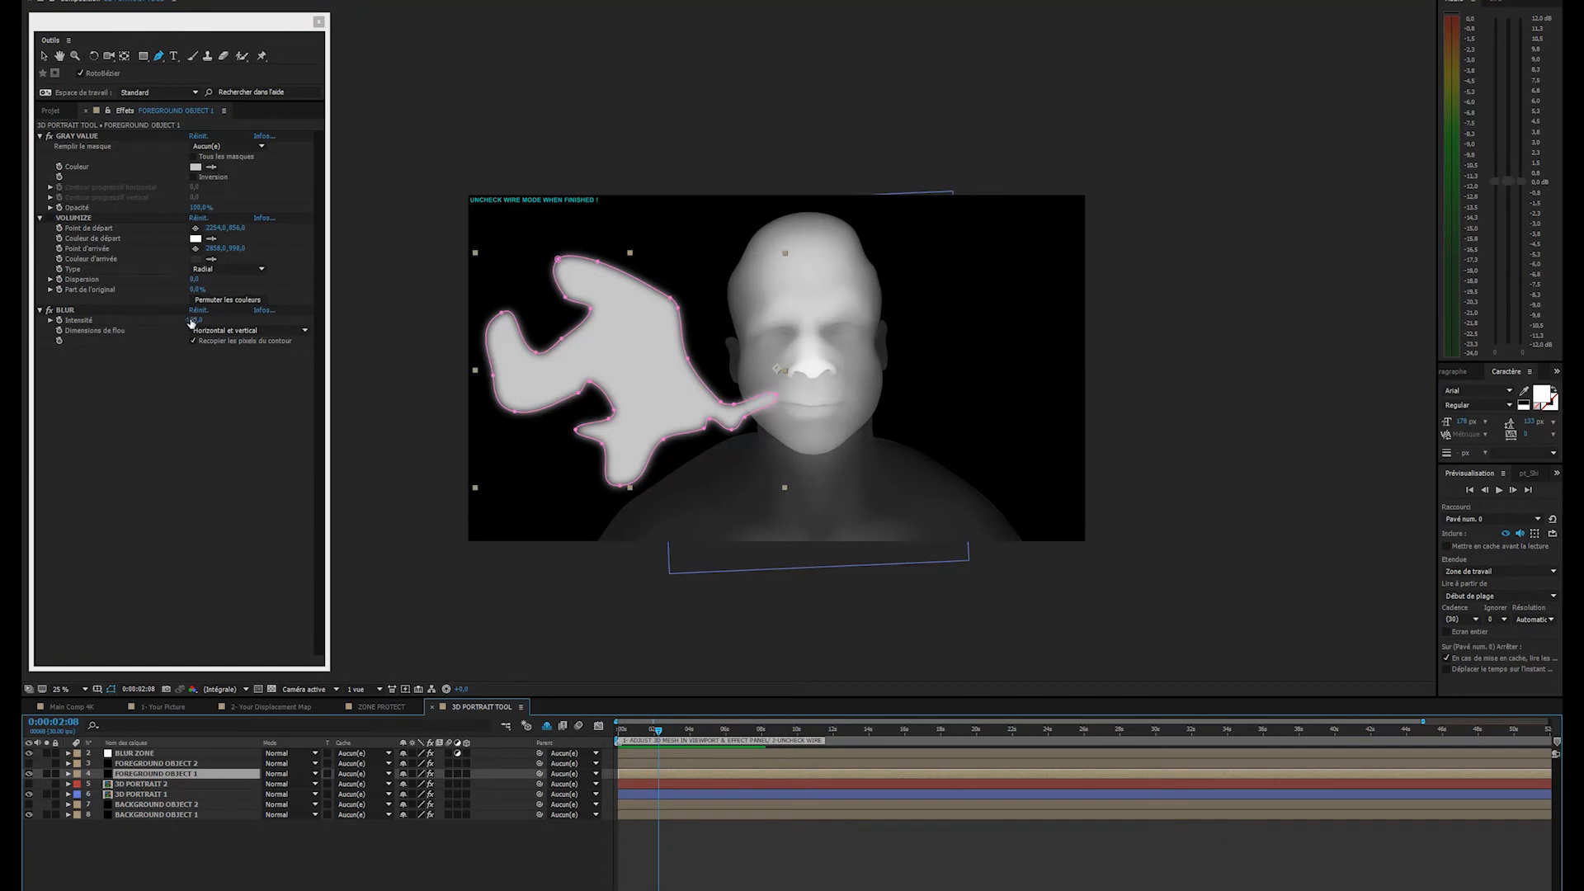
left_click_drag(225, 314, 264, 311)
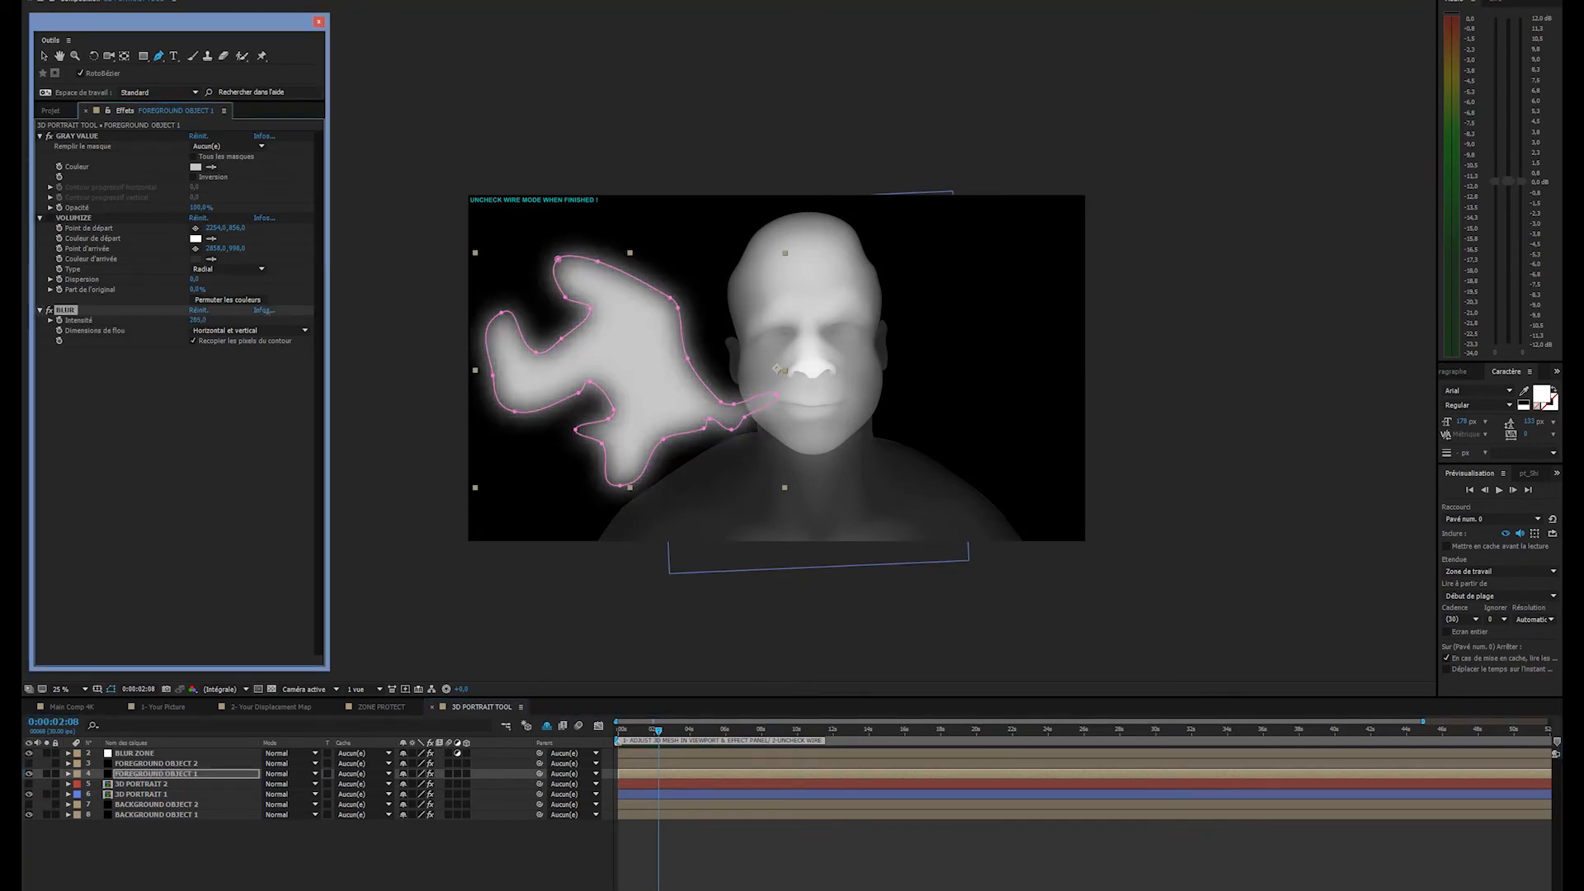
left_click(491, 866)
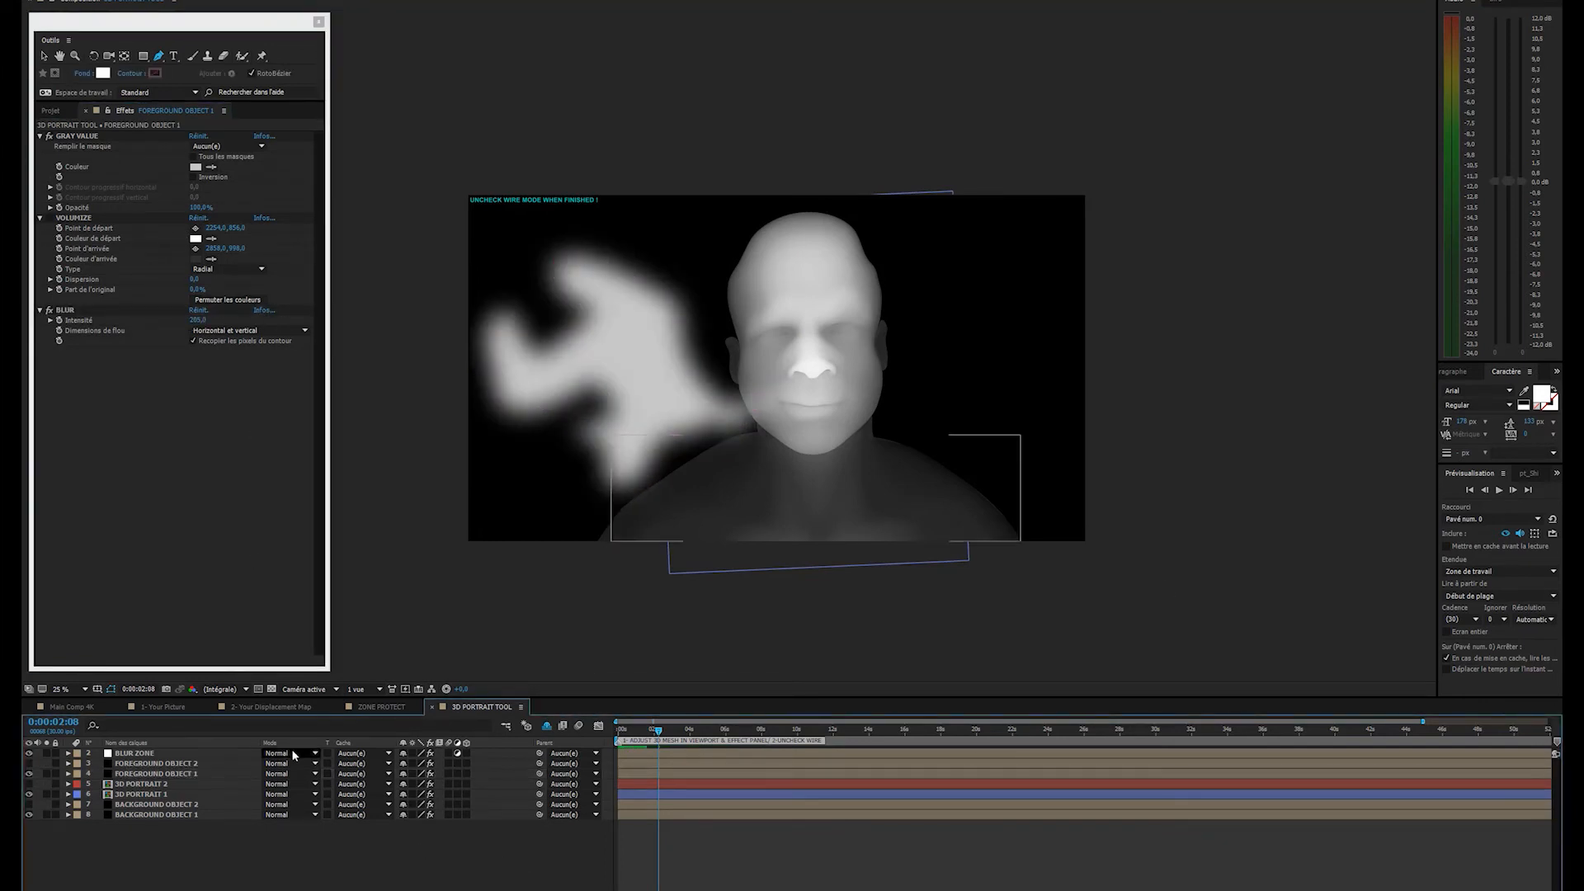
- Hide FOREGROUND OBJECT 1, look at Main Comp 4K and return to the 3D PORTRAIT TOOL composition
left_click(165, 774)
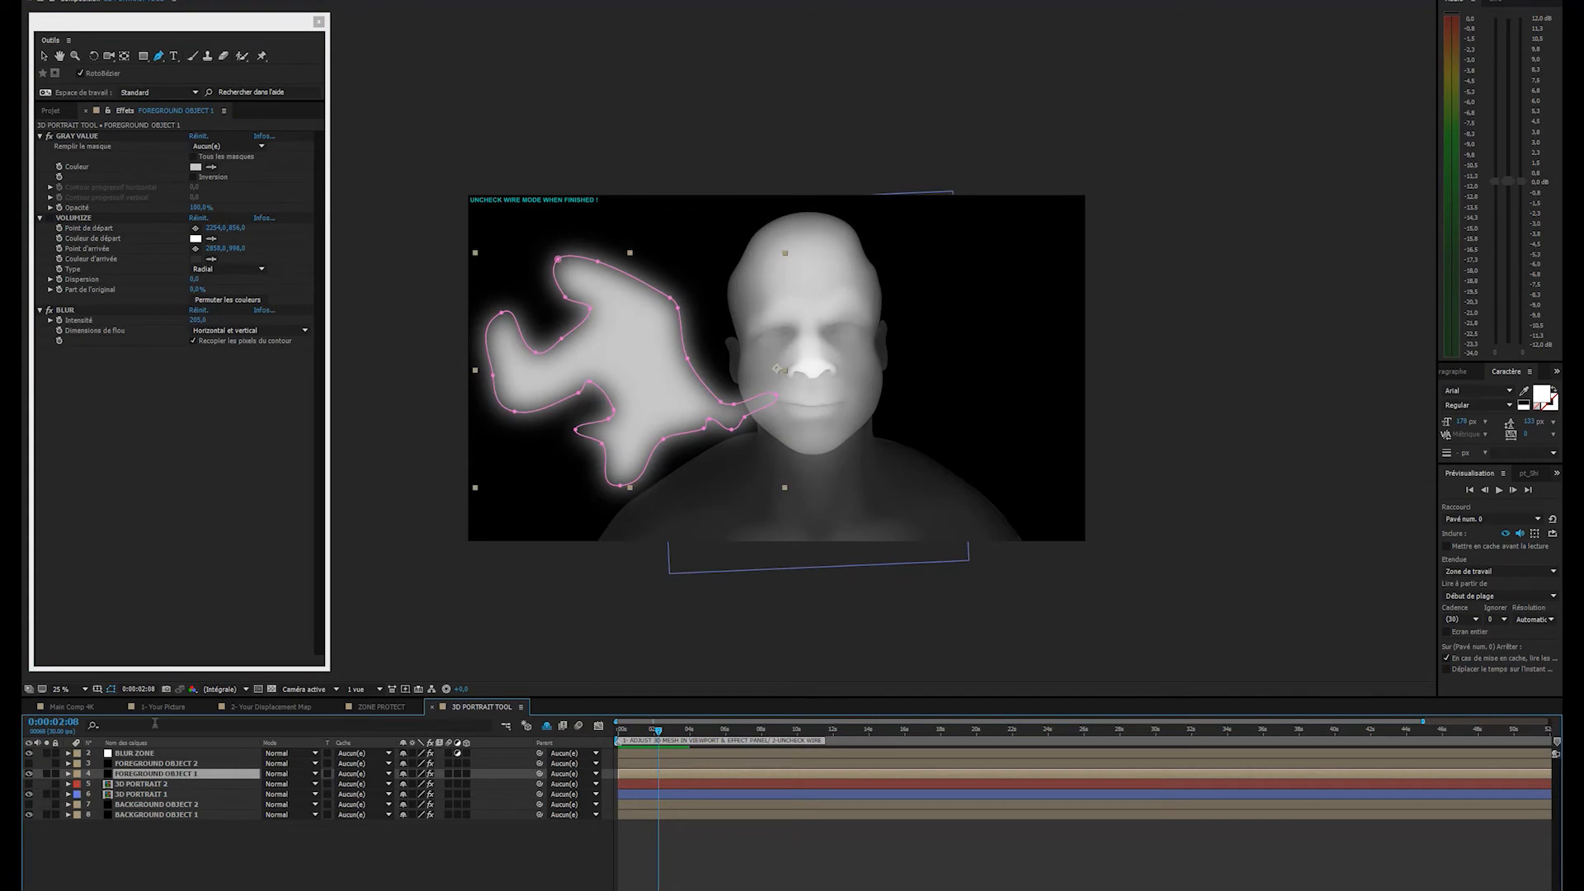
left_click(30, 774)
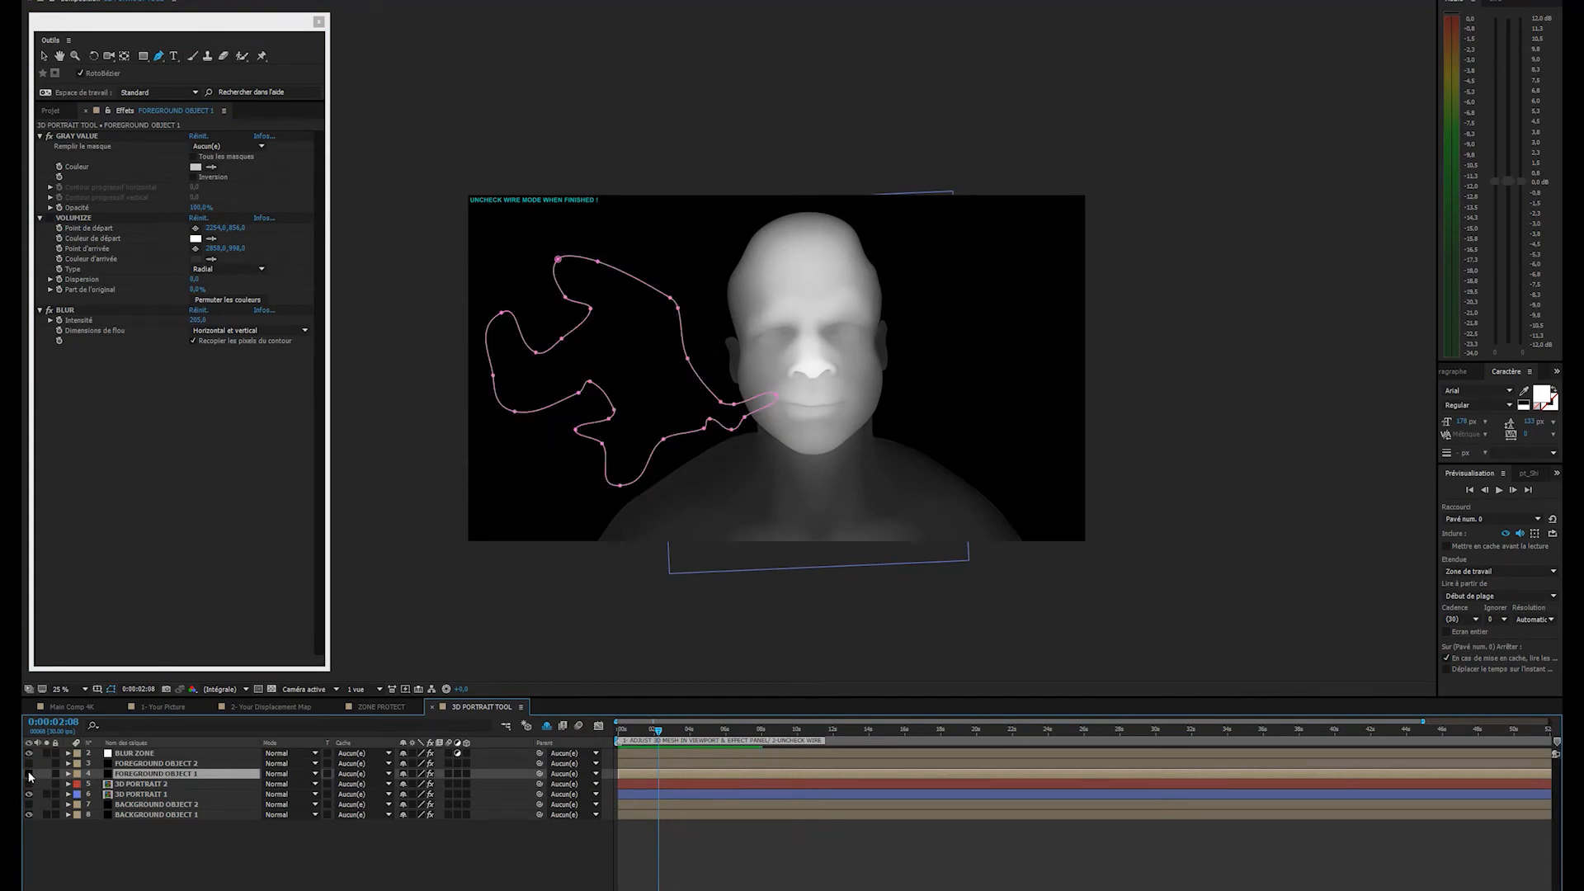
left_click(71, 707)
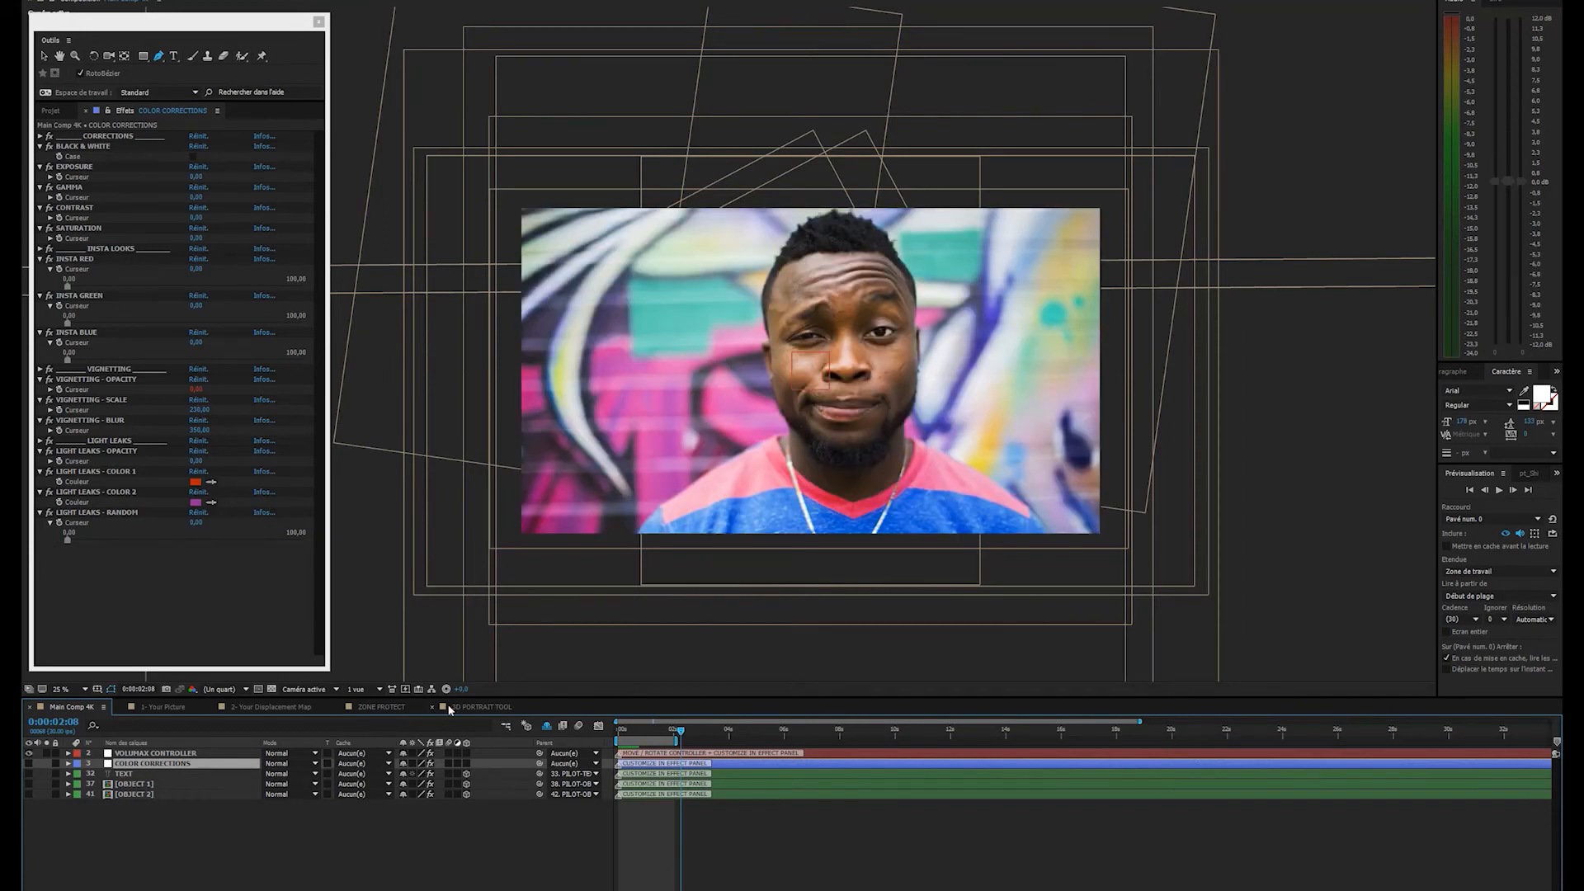
left_click(478, 707)
- Examine the head's displacement map up close, comparing it with the portrait's mesh by toggling WIRE MODE on 3D PORTRAIT 1
left_click(44, 56)
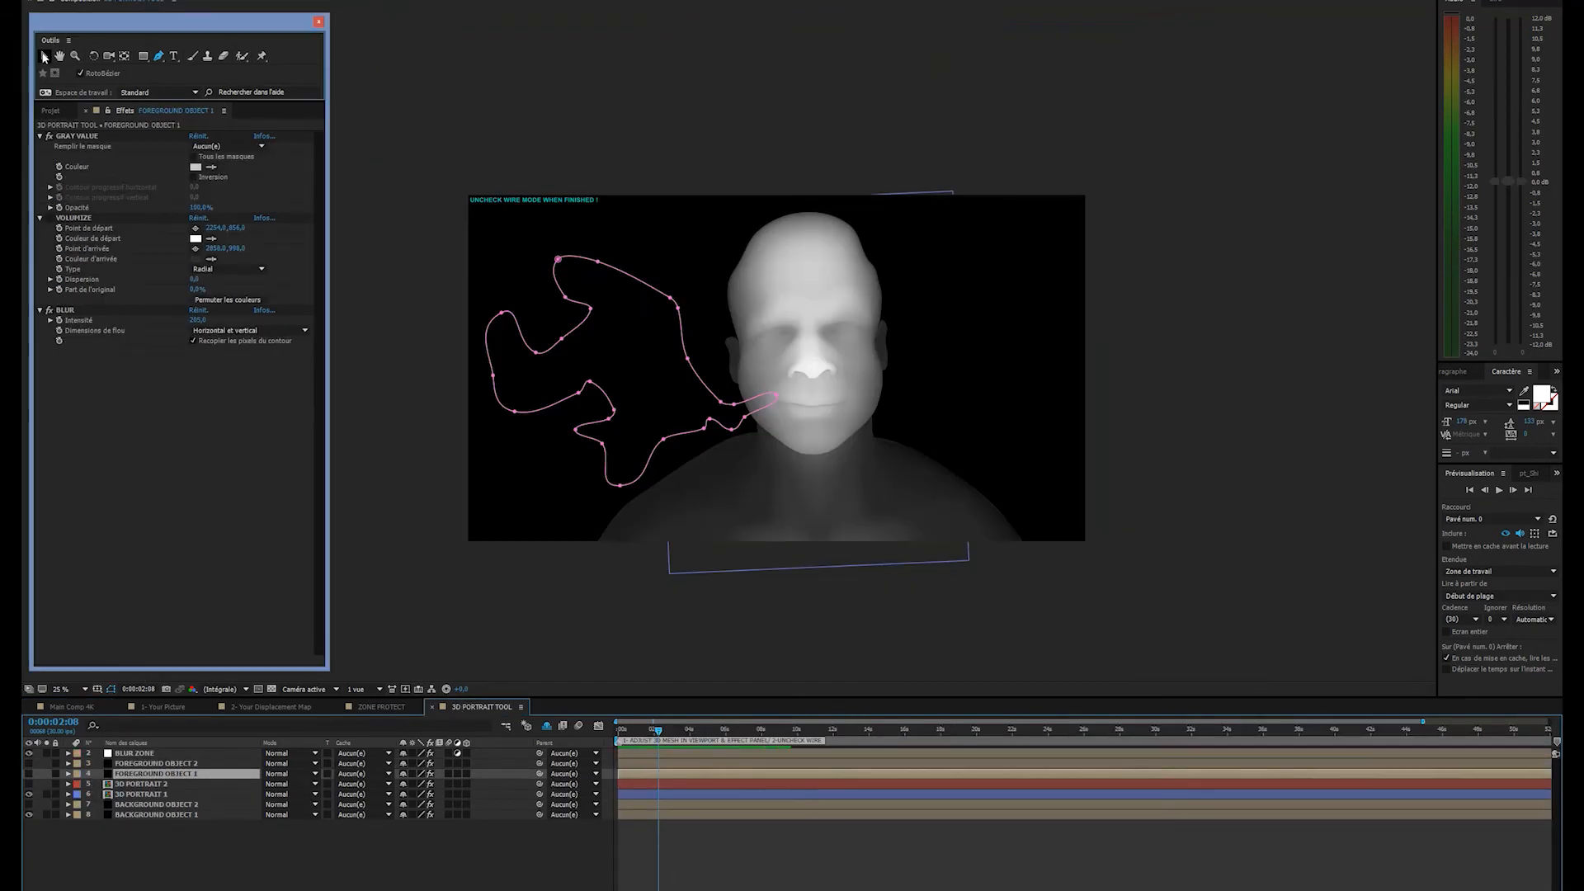
left_click(404, 122)
scroll(743, 279, "up", 2)
left_click_drag(779, 288, 1115, 430)
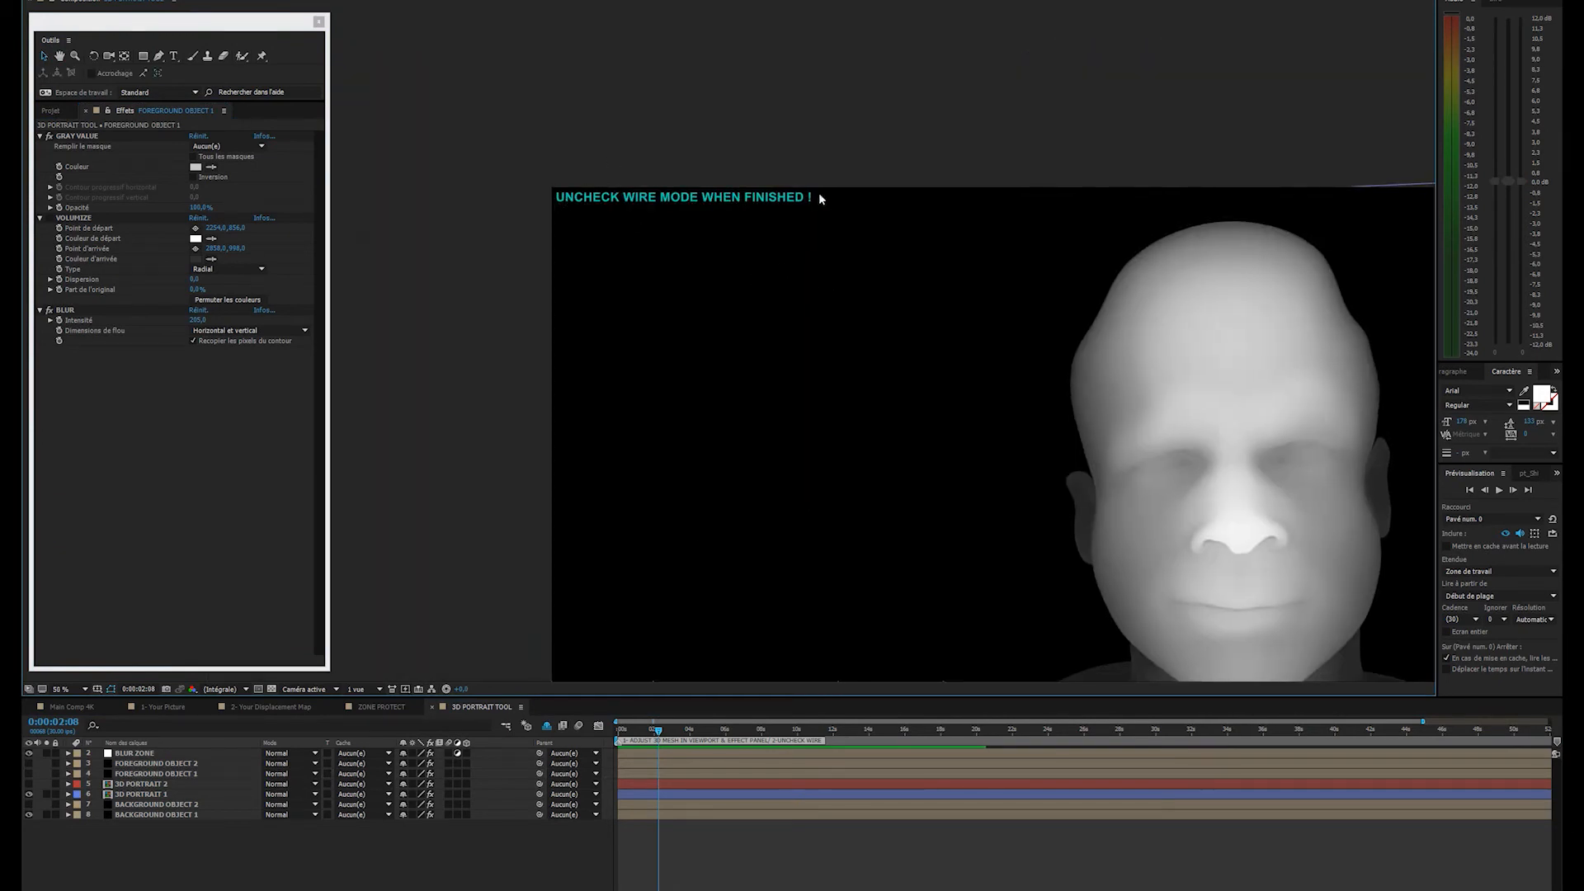
left_click_drag(921, 198, 1052, 334)
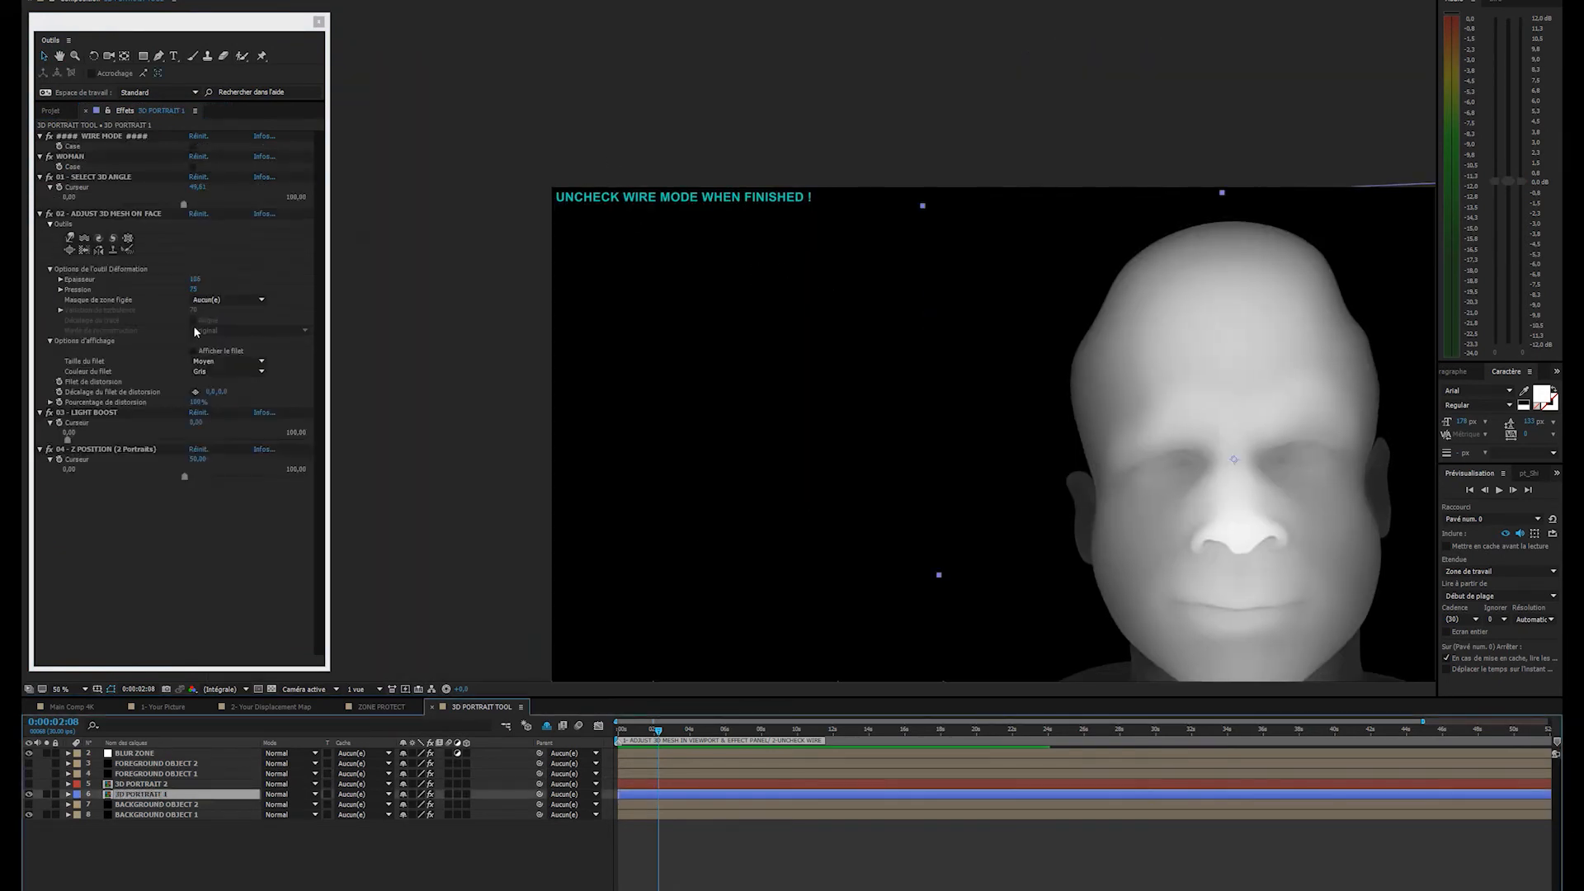
left_click(194, 146)
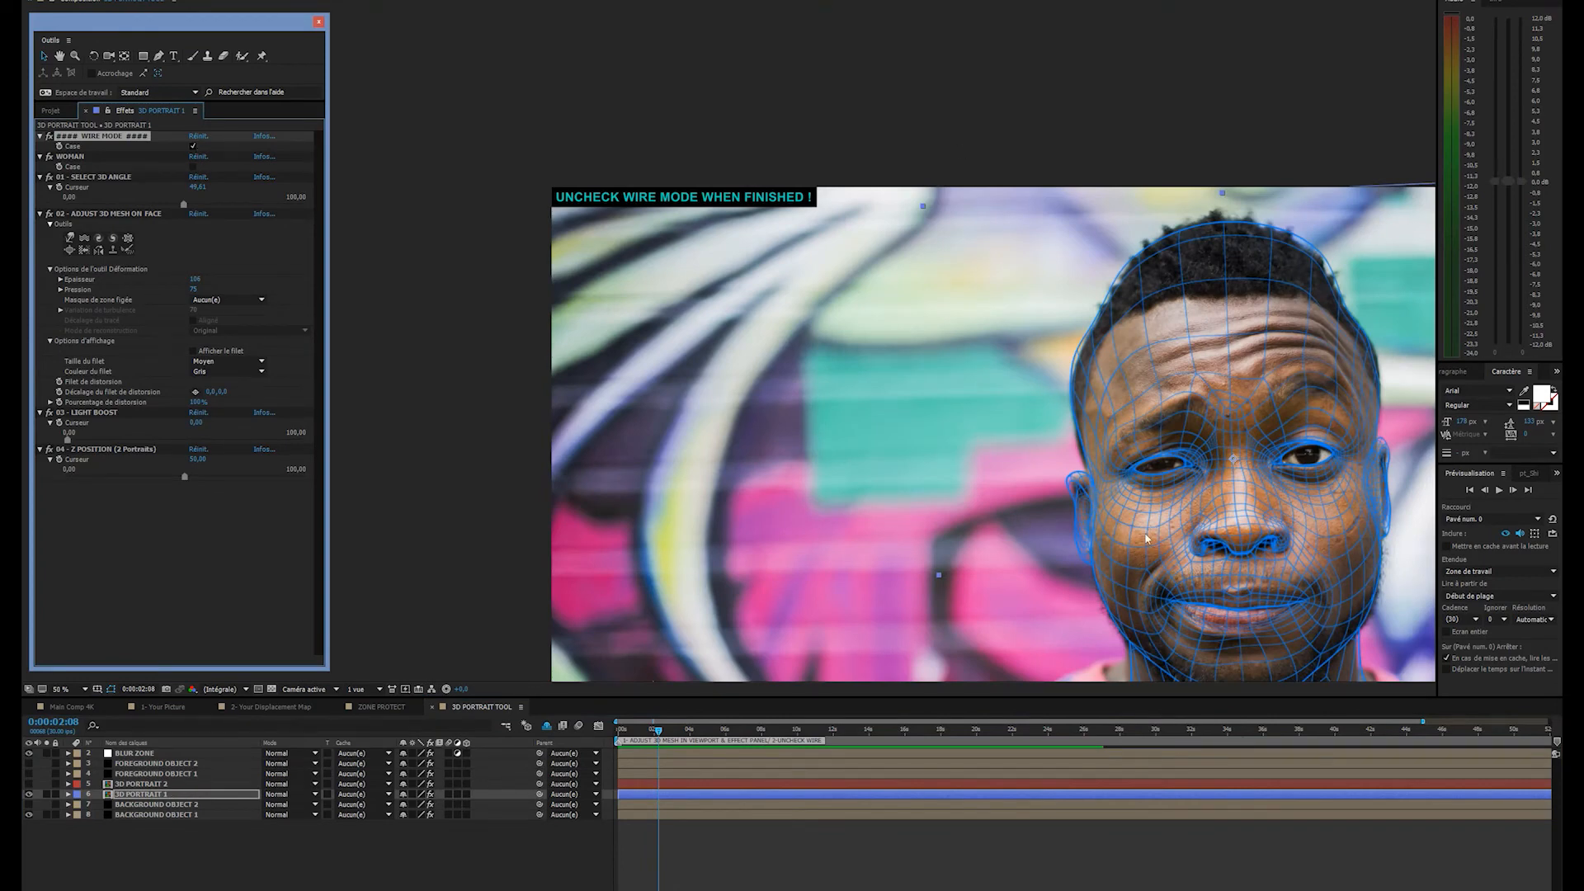
left_click(194, 146)
scroll(634, 276, "down", 2)
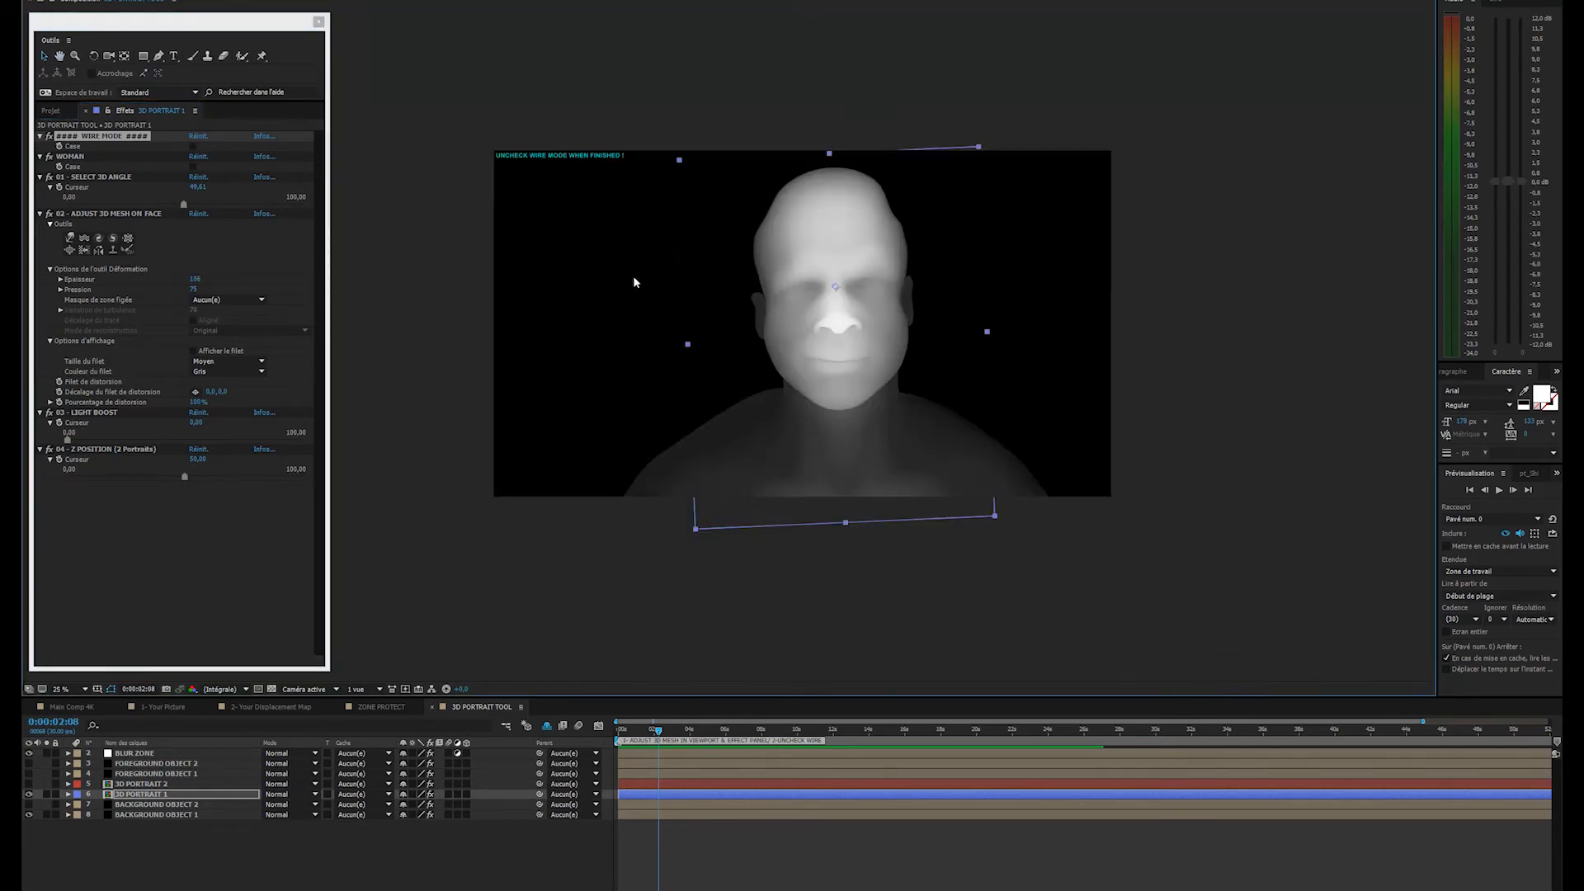
- In Main Comp 4K, move the VOLUMAX CONTROLLER from one side of the face to the other to preview the parallax
left_click(67, 707)
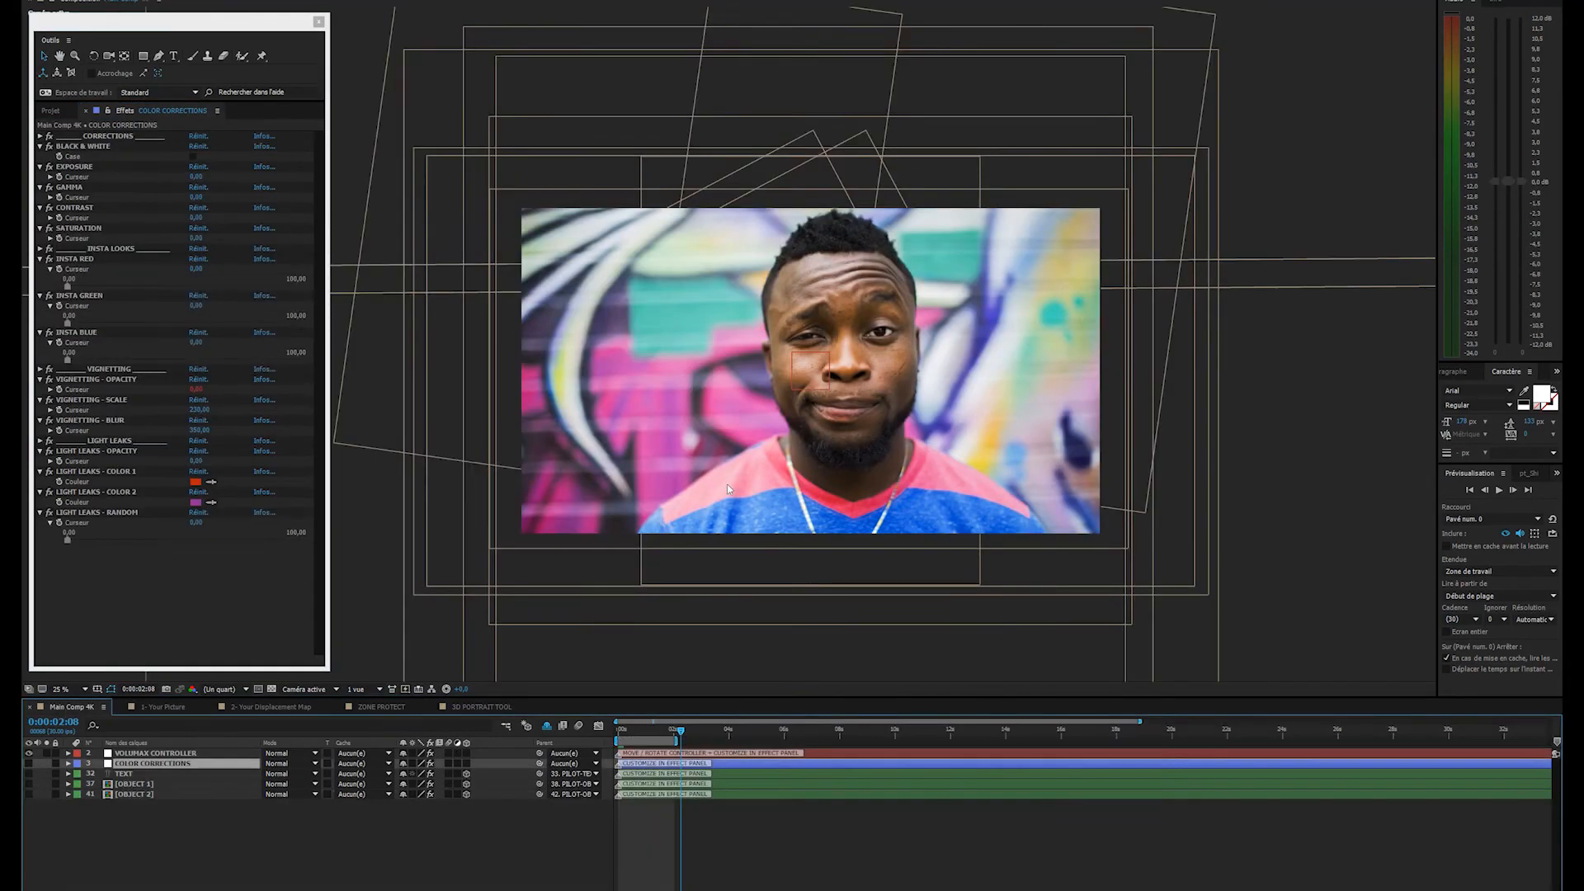
left_click(835, 372)
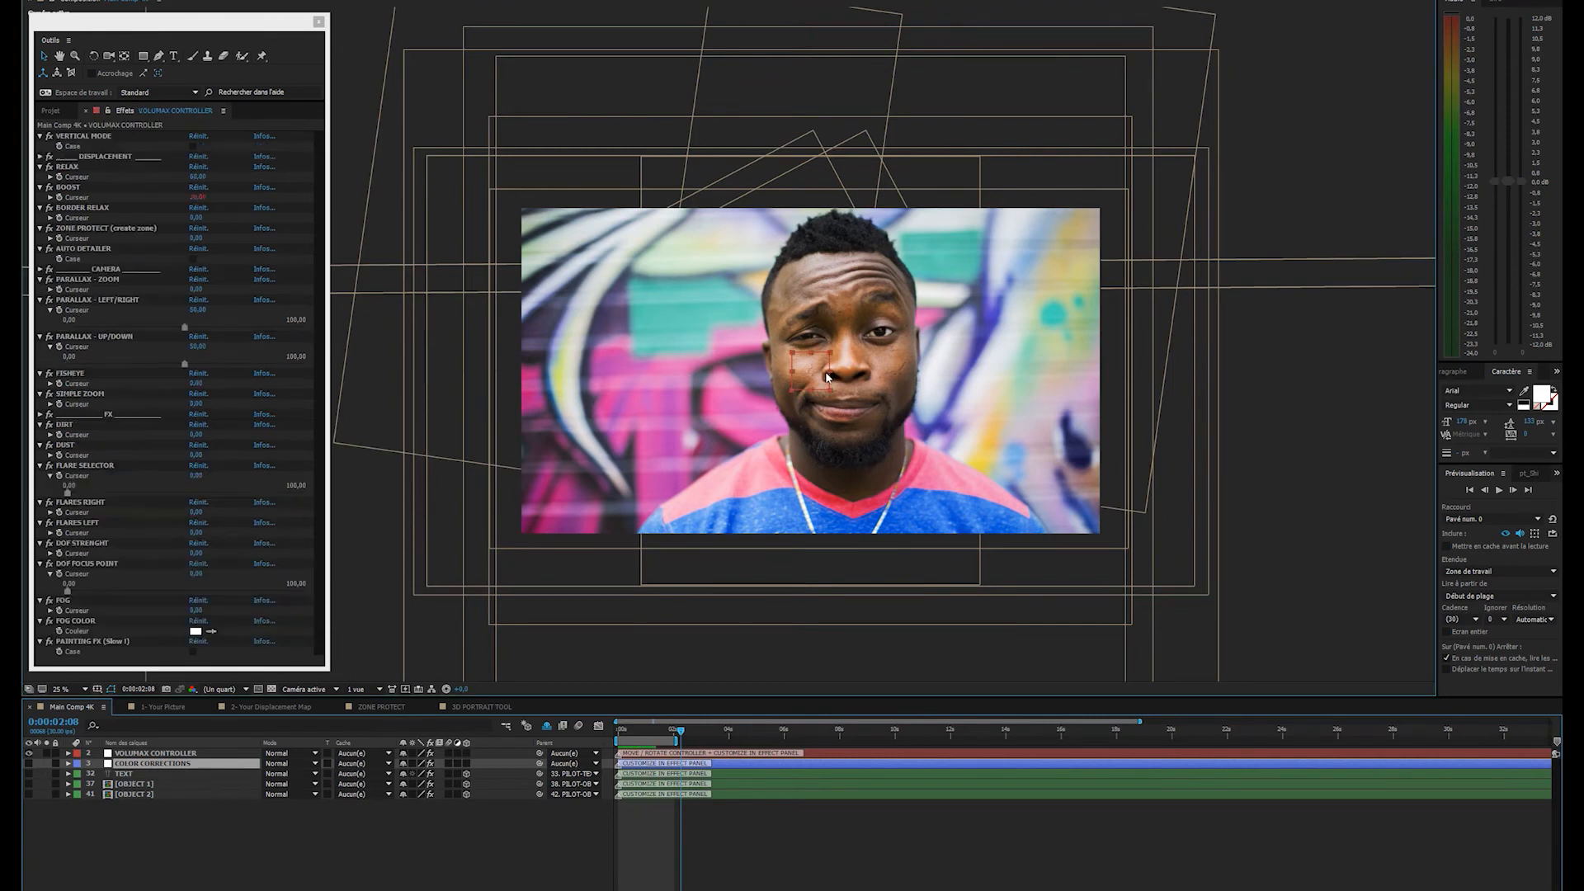
left_click_drag(844, 382, 1104, 378)
left_click_drag(983, 384, 569, 370)
- Set the VOLUMAX CONTROLLER's RELAX value to 30 and move the controller closer to the face to test the displacement
left_click(66, 168)
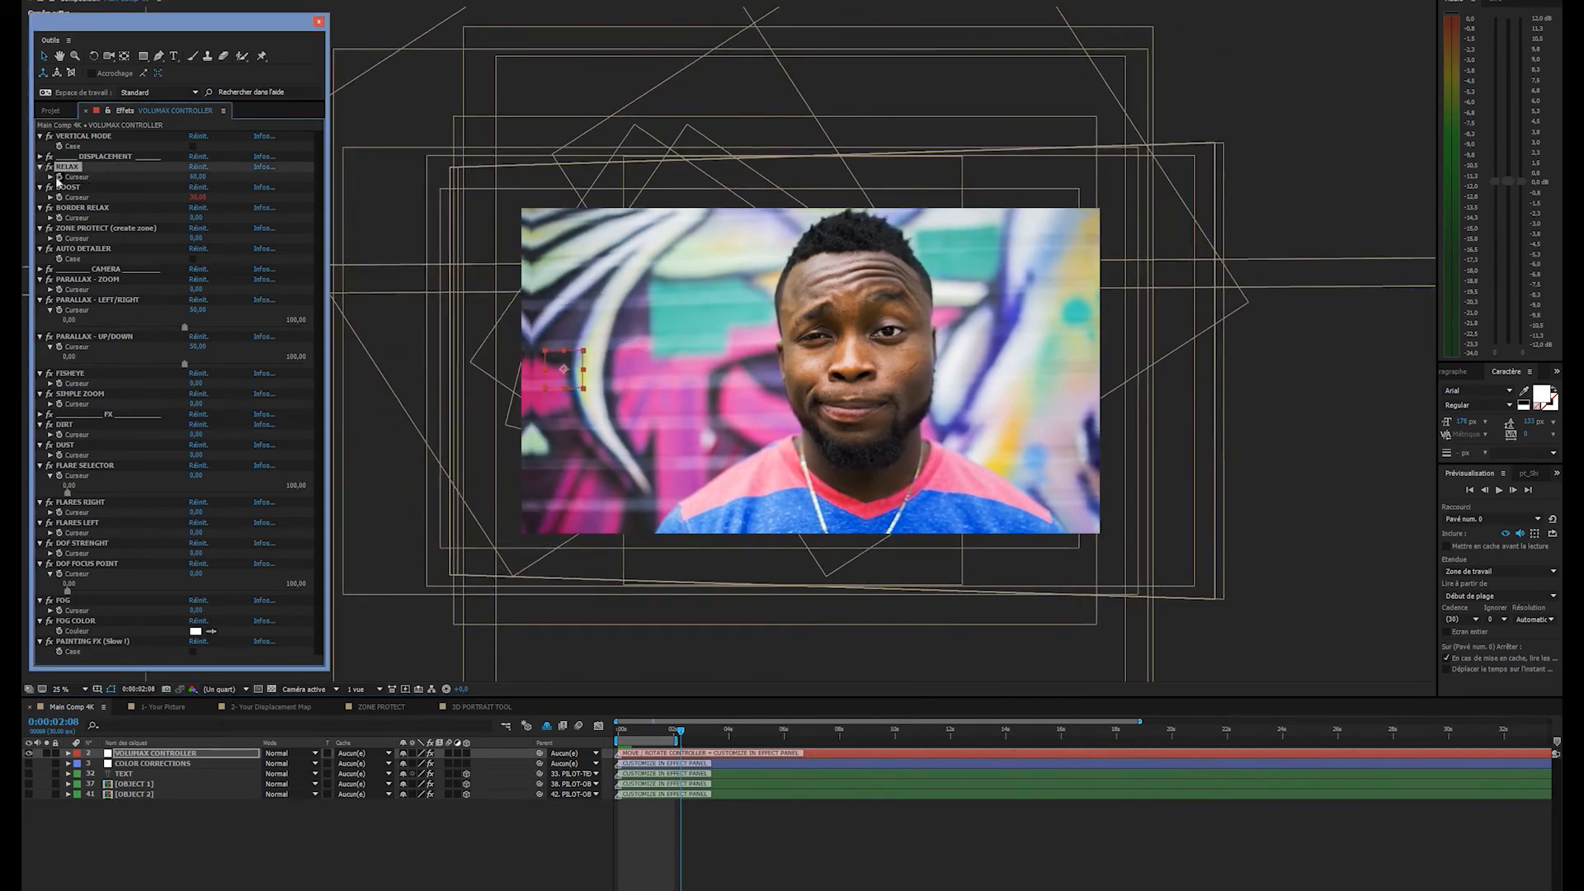
left_click(198, 176)
type("30")
key("Return")
left_click(174, 209)
left_click_drag(569, 381, 654, 363)
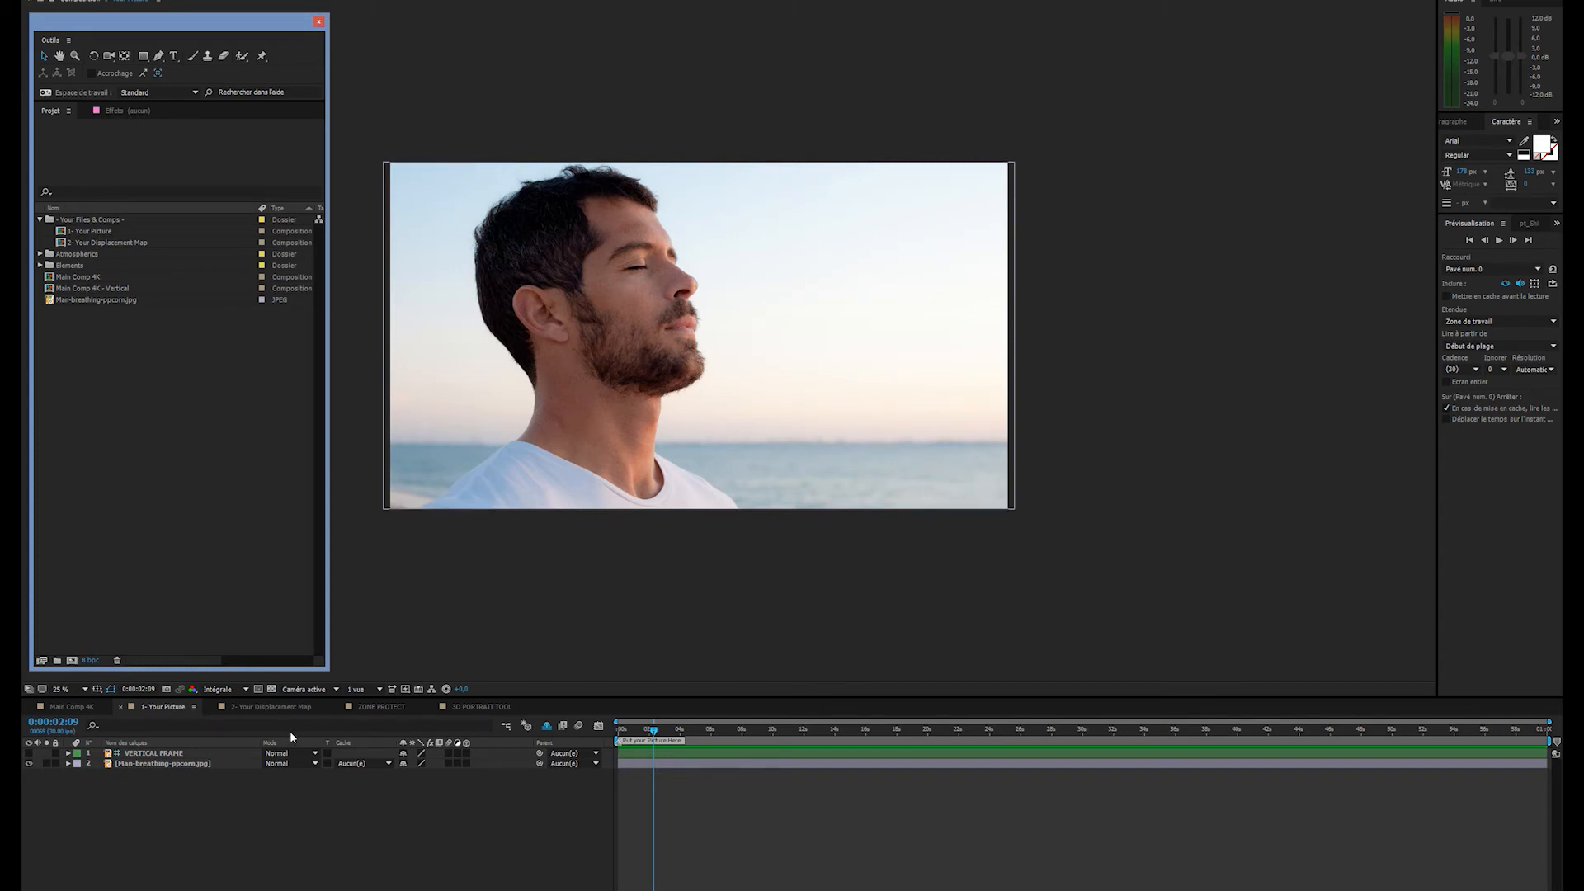
- In the 3D PORTRAIT TOOL composition, hide 3D PORTRAIT 2, move the 3D PORTRAIT 1 mesh beside the man and set its SELECT 3D ANGLE to a profile
left_click(481, 707)
left_click(140, 793)
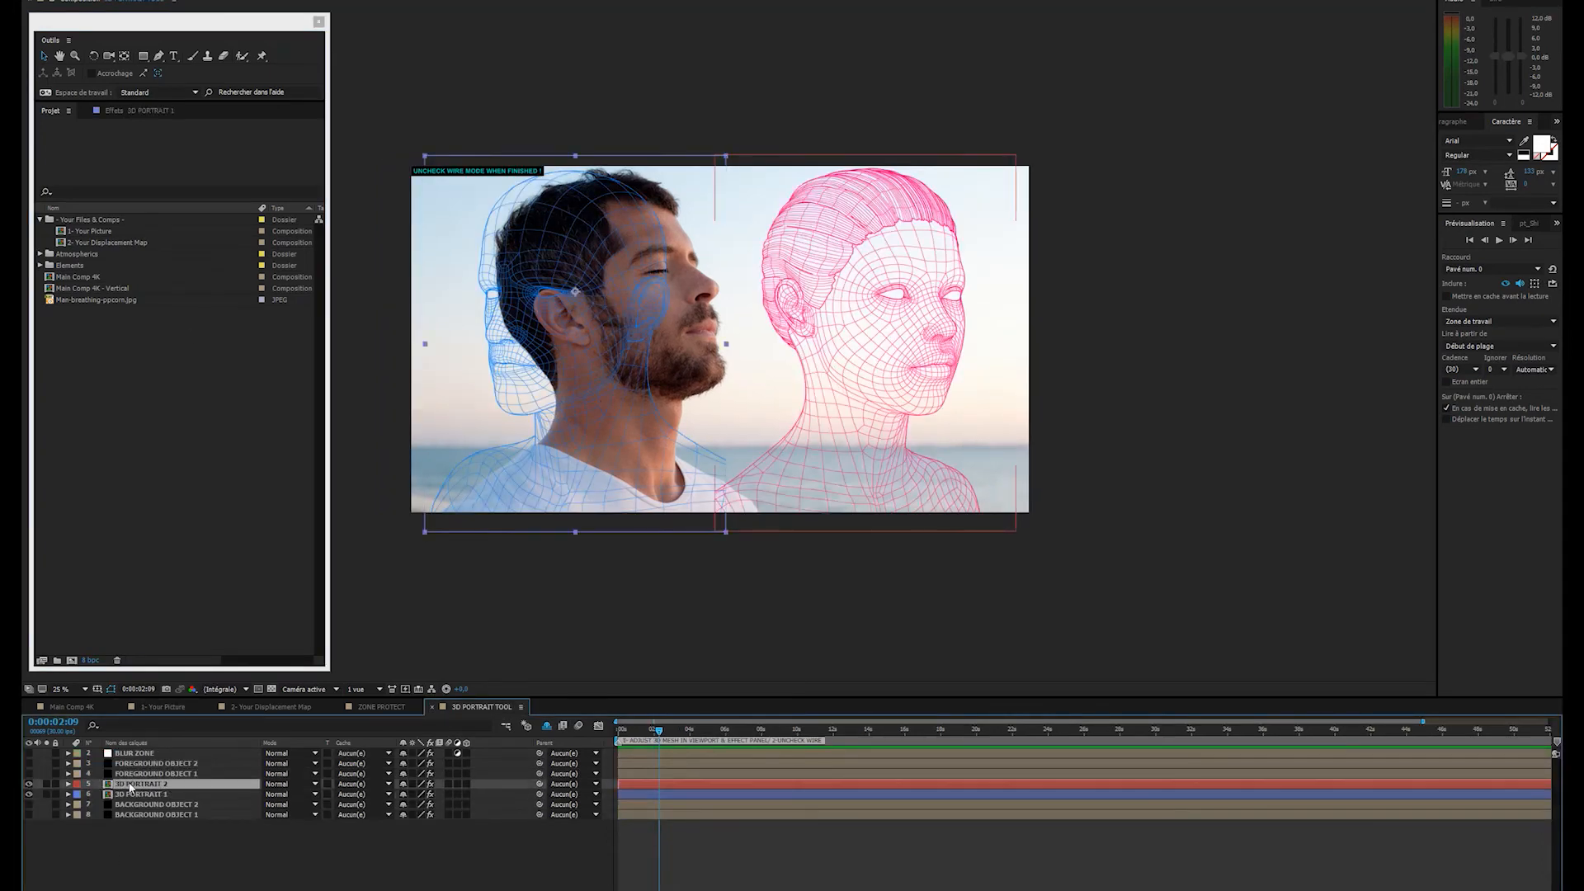
left_click_drag(806, 411, 899, 400)
left_click(125, 111)
left_click_drag(163, 206, 151, 209)
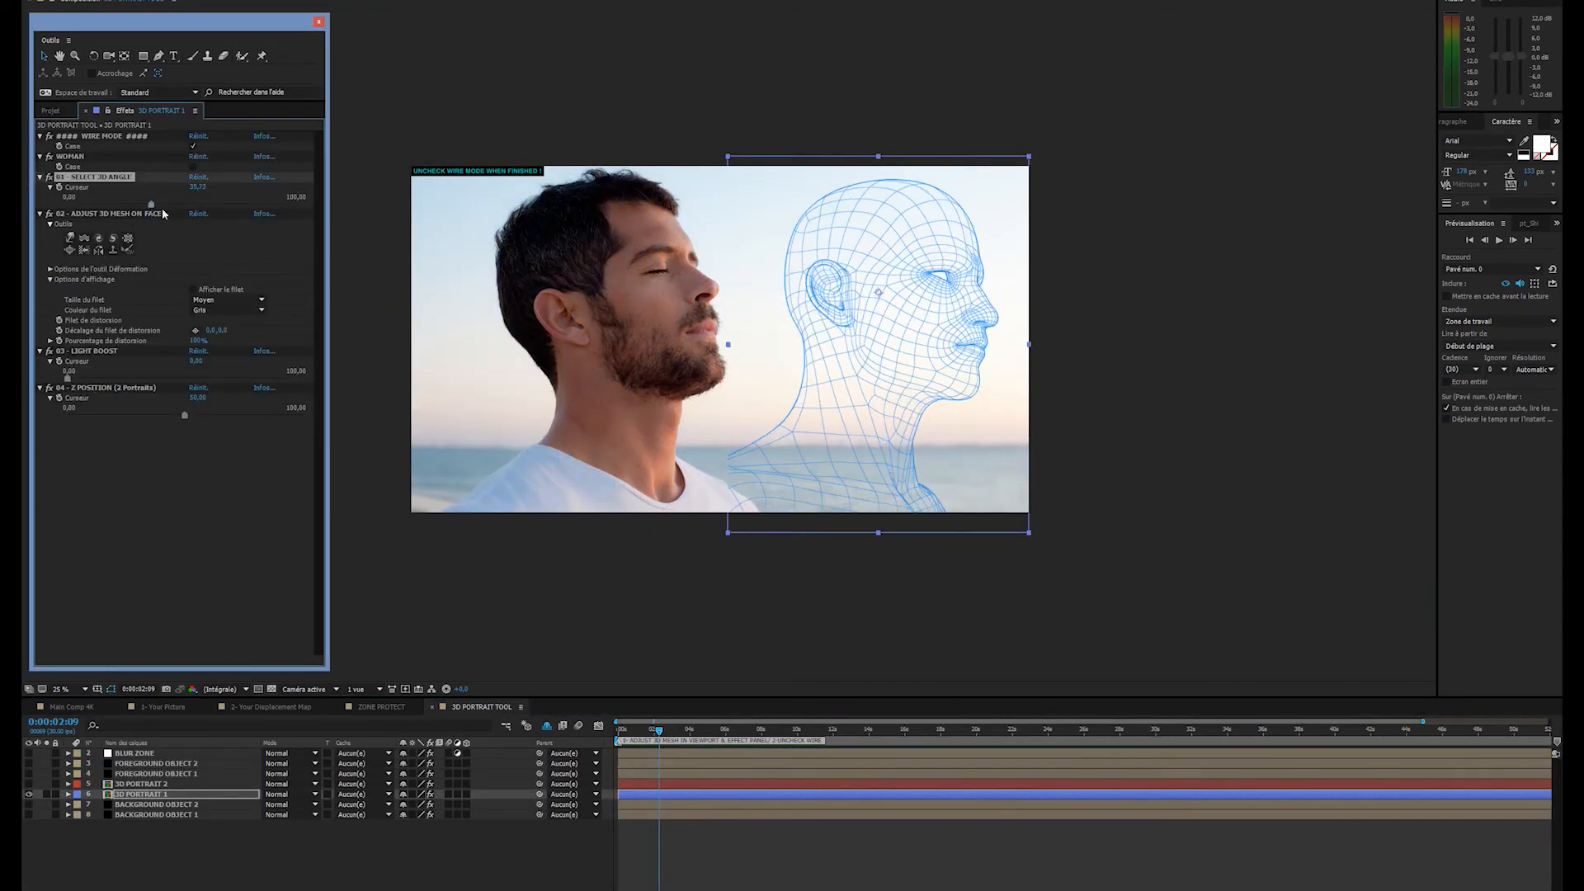
- Place the 3D PORTRAIT 1 profile mesh over the man's head so that its eye lines up with his eye
left_click_drag(956, 359, 661, 355)
scroll(652, 338, "up", 2)
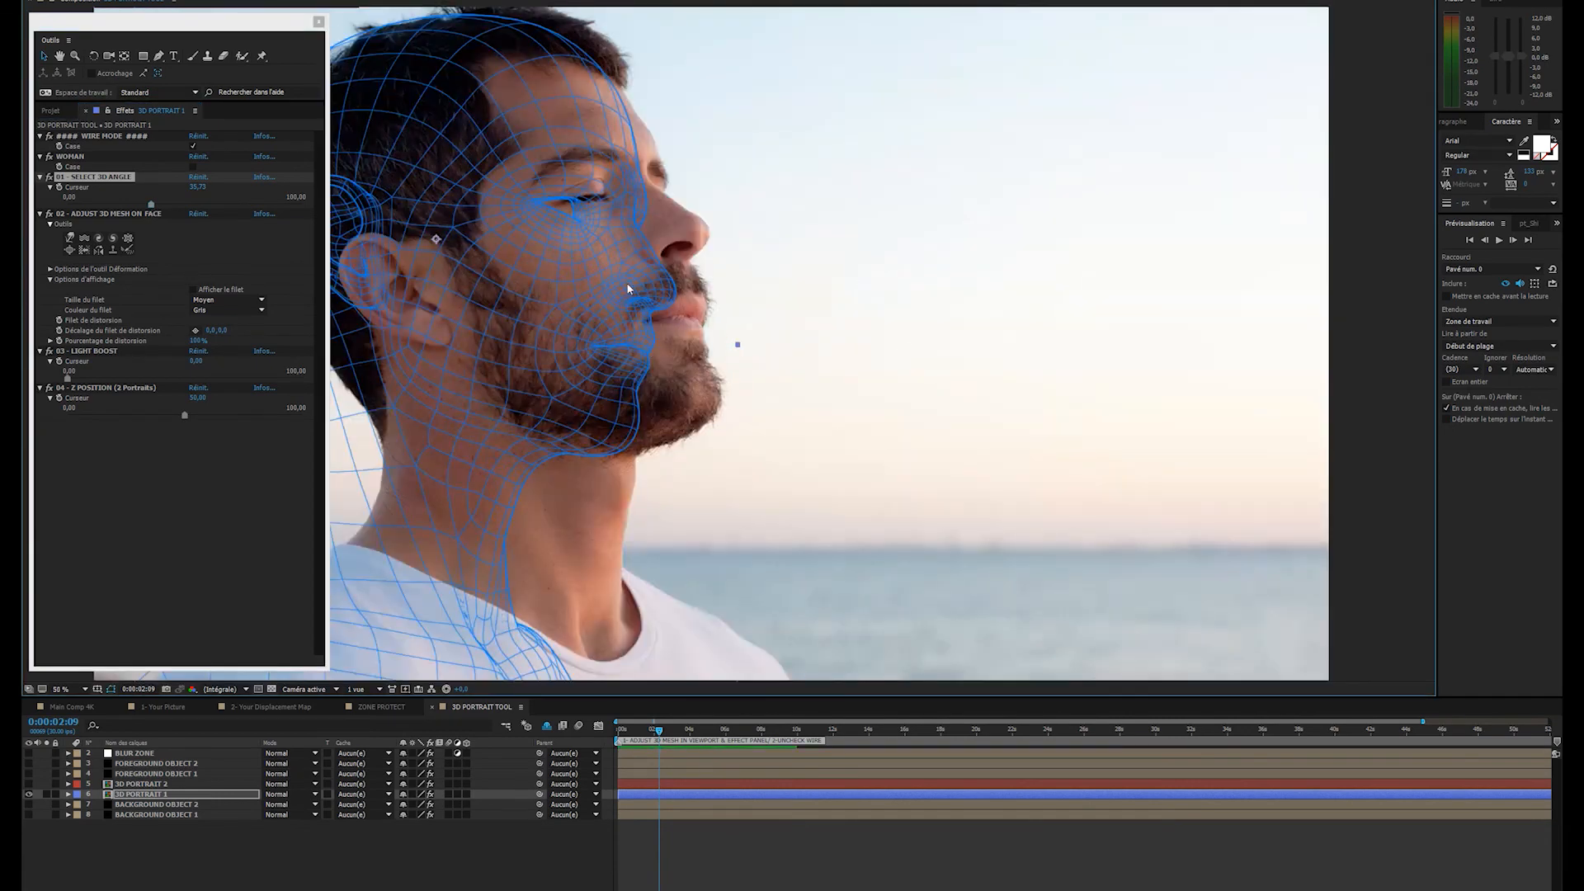
left_click_drag(628, 289, 834, 331)
scroll(873, 221, "up", 1)
left_click_drag(872, 223, 855, 348)
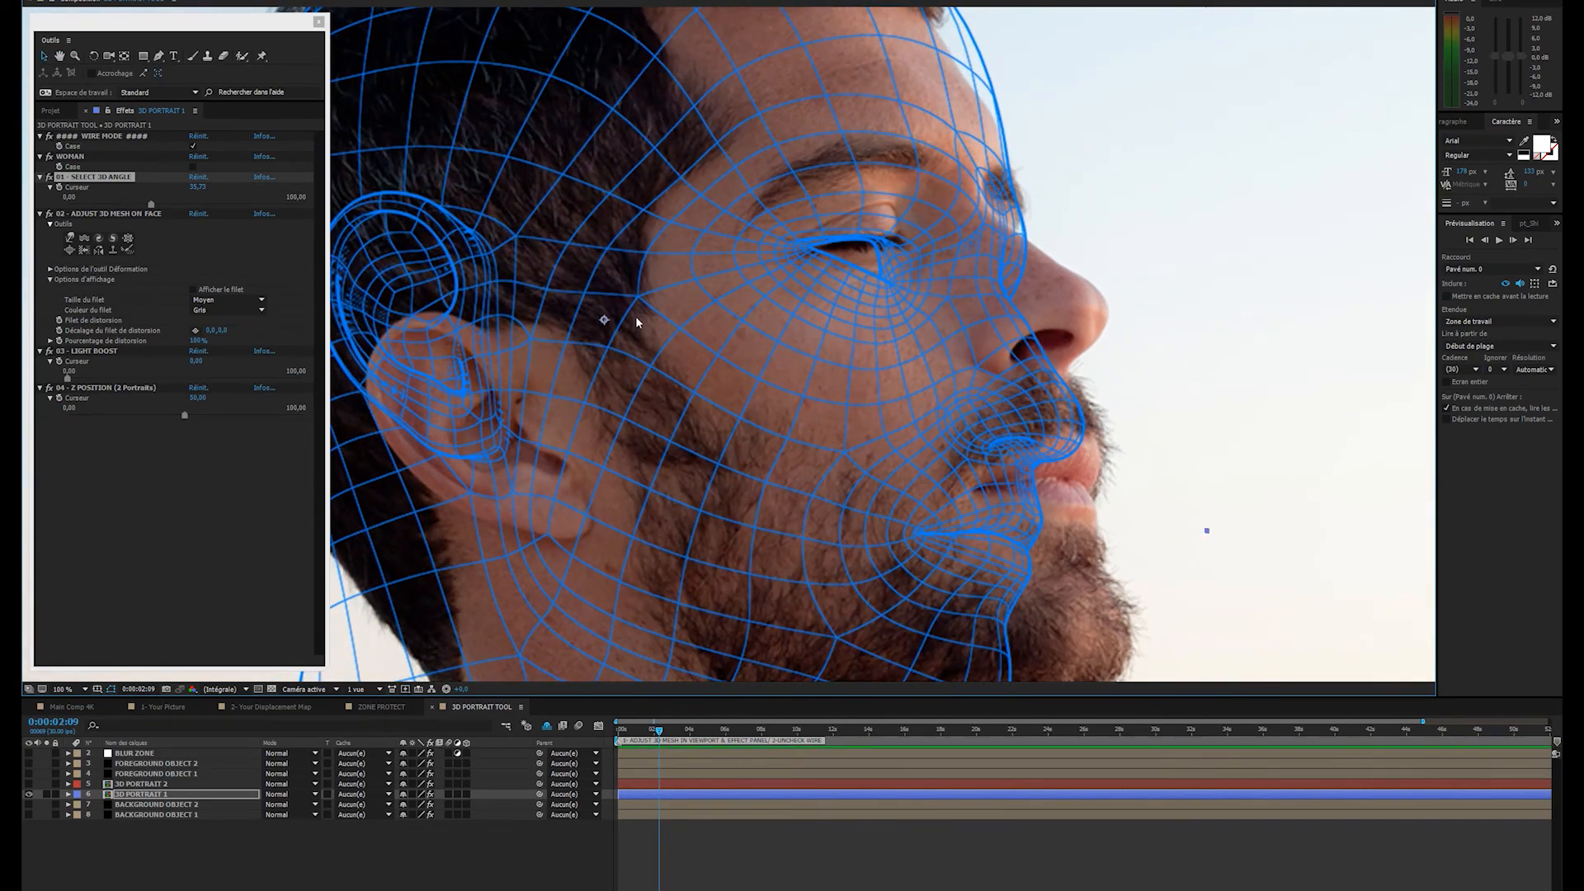
- Move the anchor point of the 3D PORTRAIT 1 layer to the corner of the man's eye
key("y")
left_click_drag(609, 325, 648, 322)
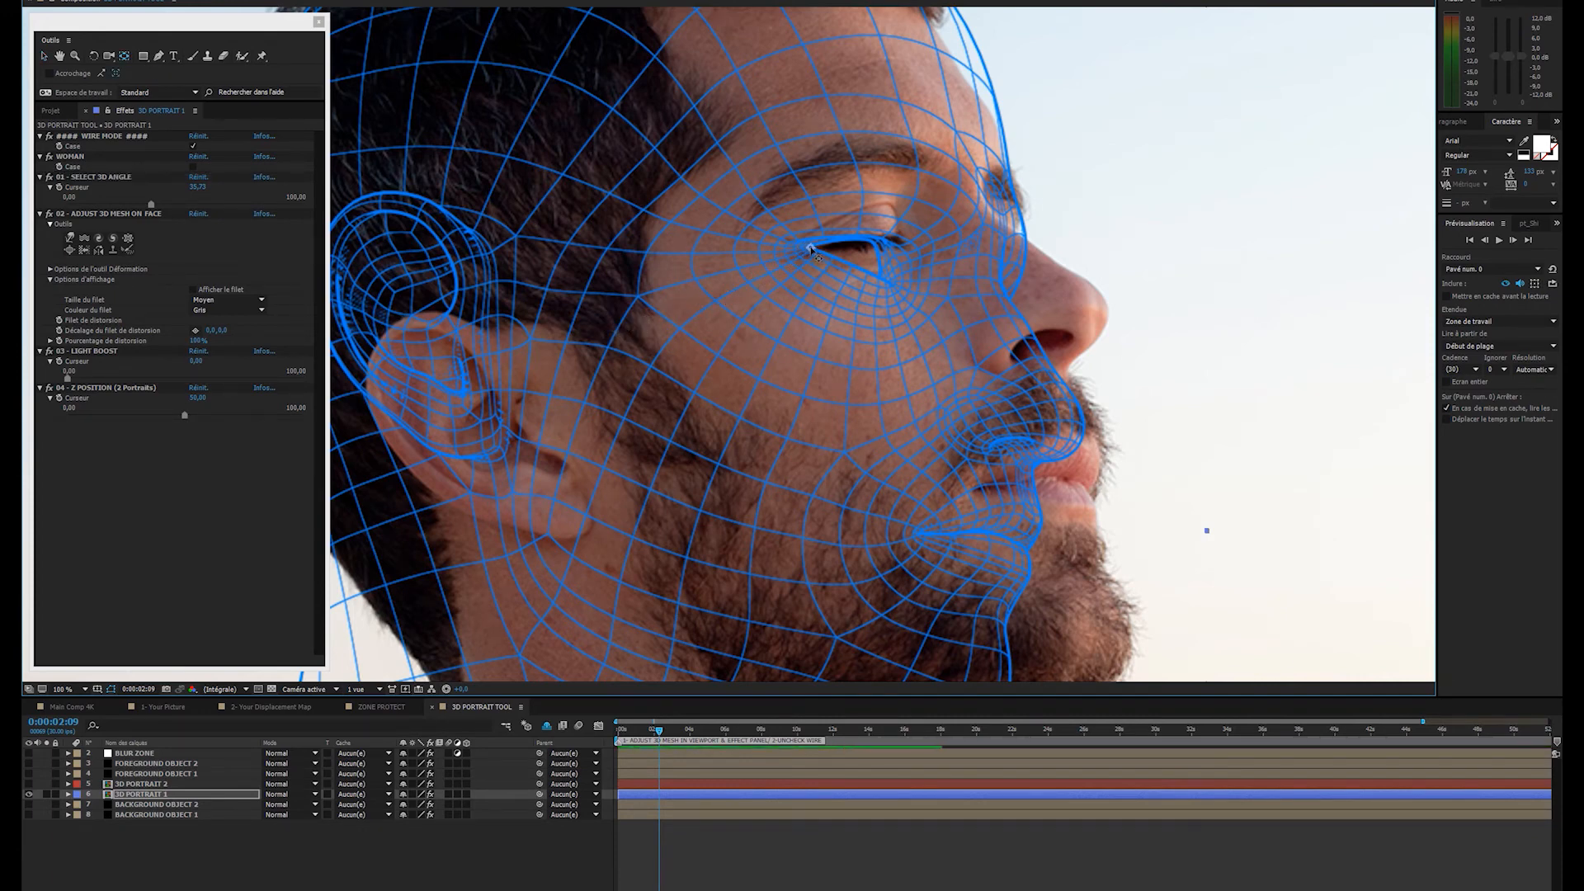
scroll(821, 314, "down", 2)
scroll(826, 328, "up", 2)
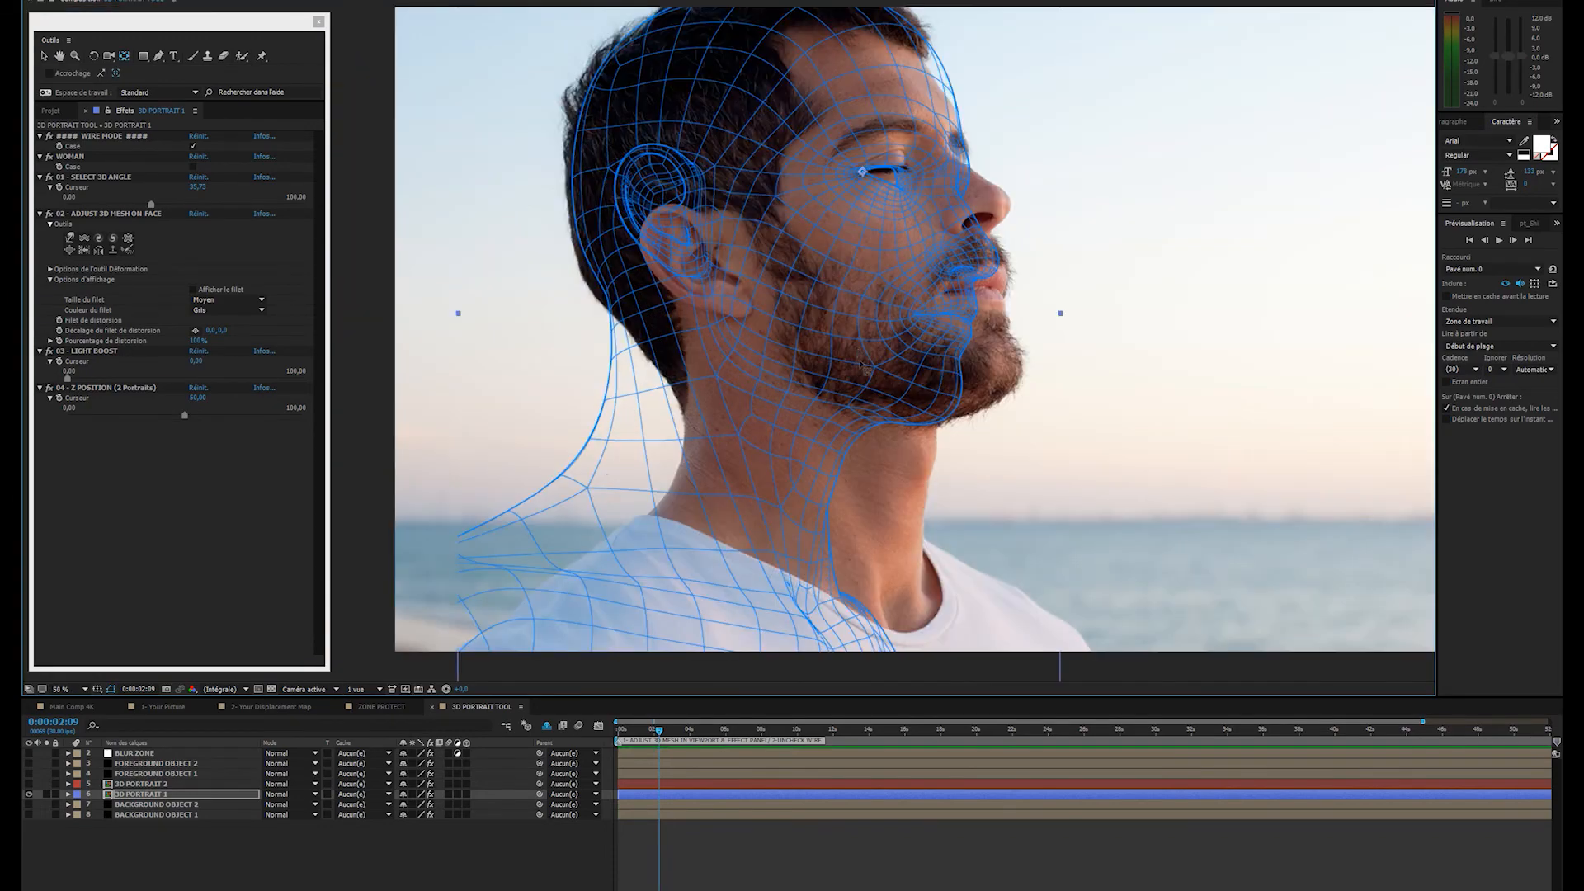
- Rotate the 3D PORTRAIT 1 mesh around the eye to match the raised head, and scale it slightly to fit
key("w")
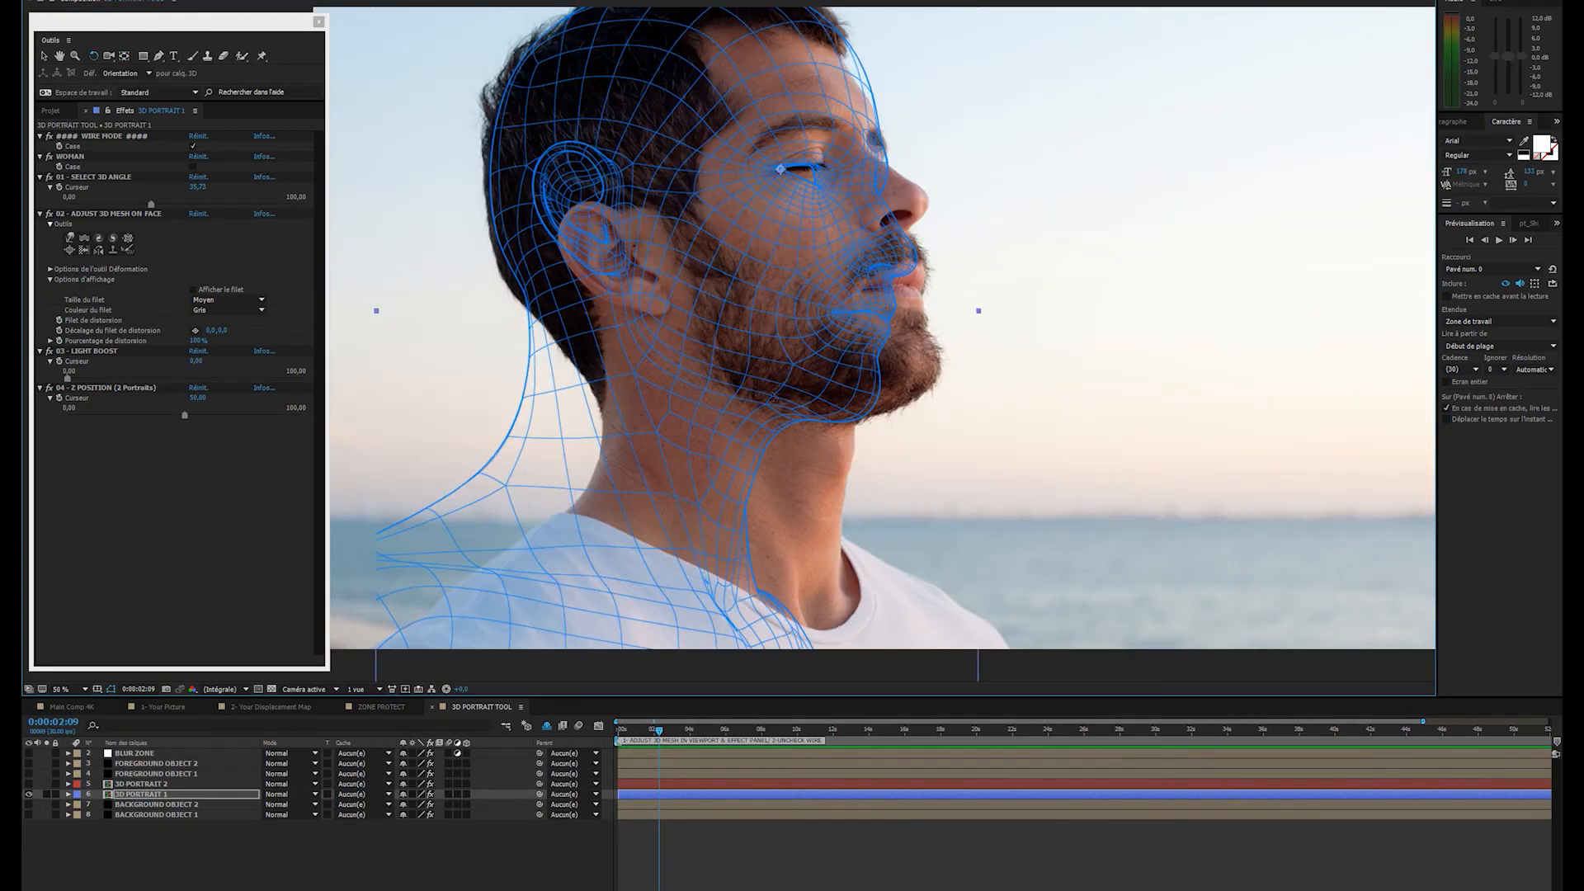
left_click_drag(788, 423, 751, 484)
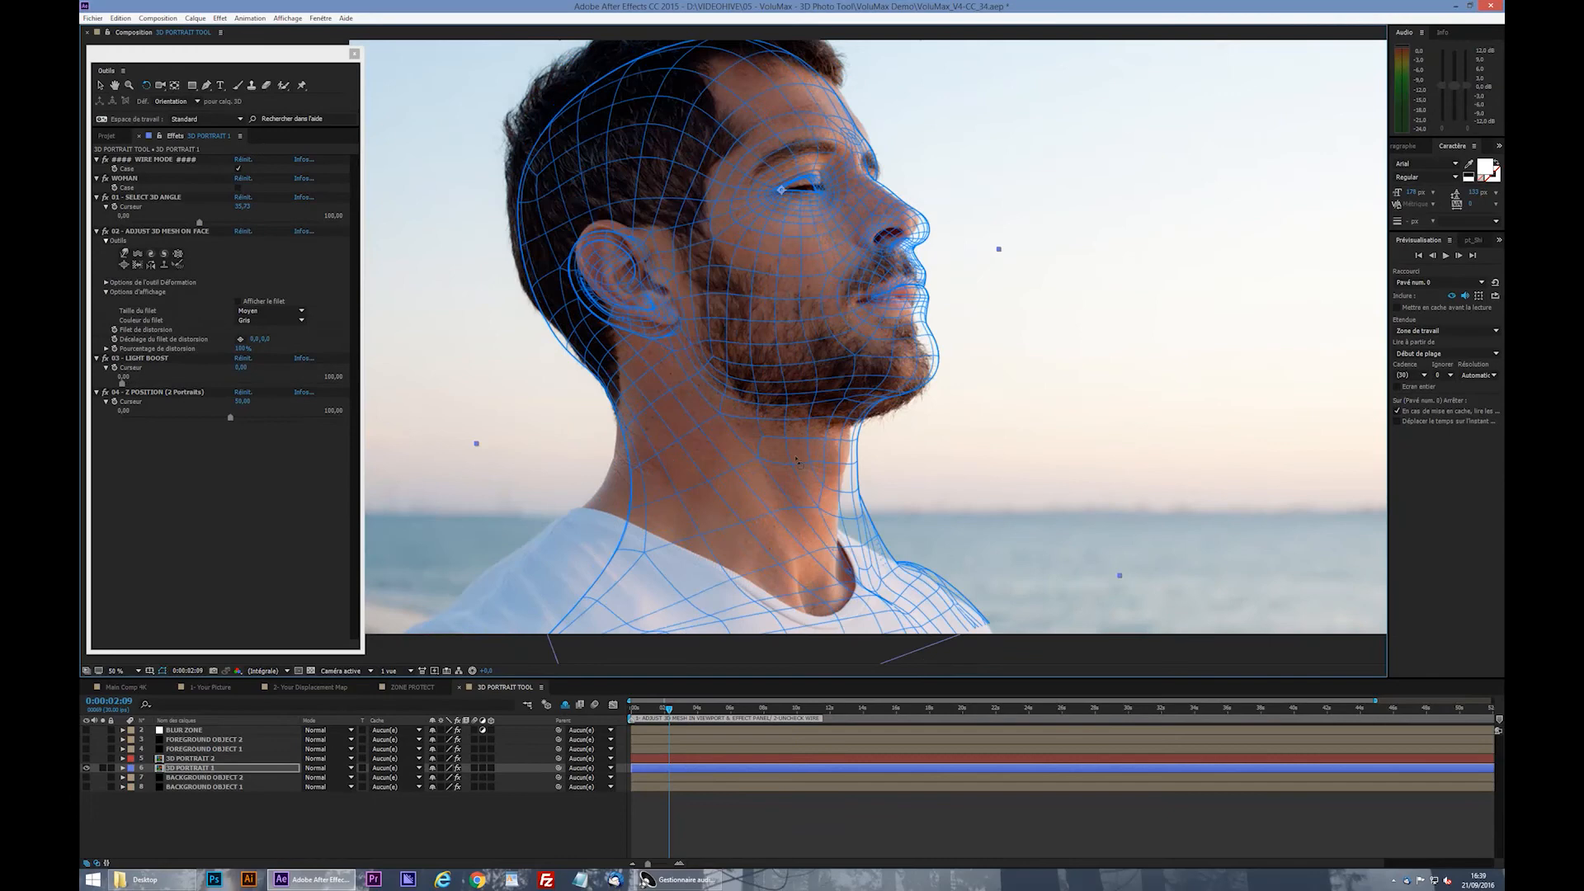
scroll(826, 330, "down", 2)
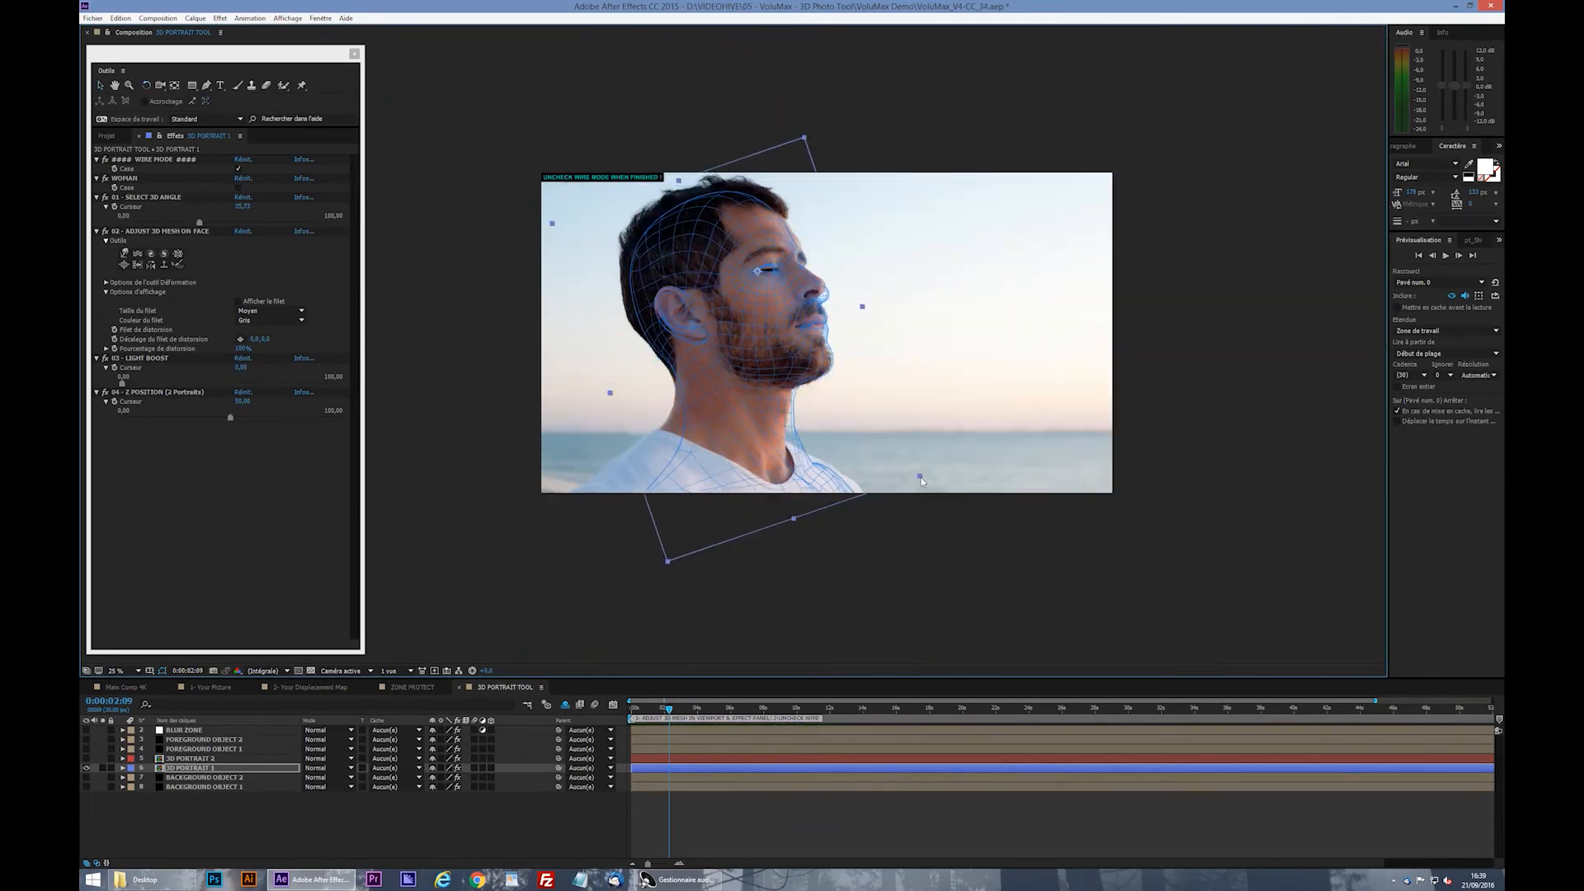
left_click_drag(666, 560, 657, 559)
scroll(743, 363, "up", 2)
- Using the ADJUST 3D MESH ON FACE warp brush, enlarged to 242, push the mesh to fit the man's neck and shoulders
left_click(160, 231)
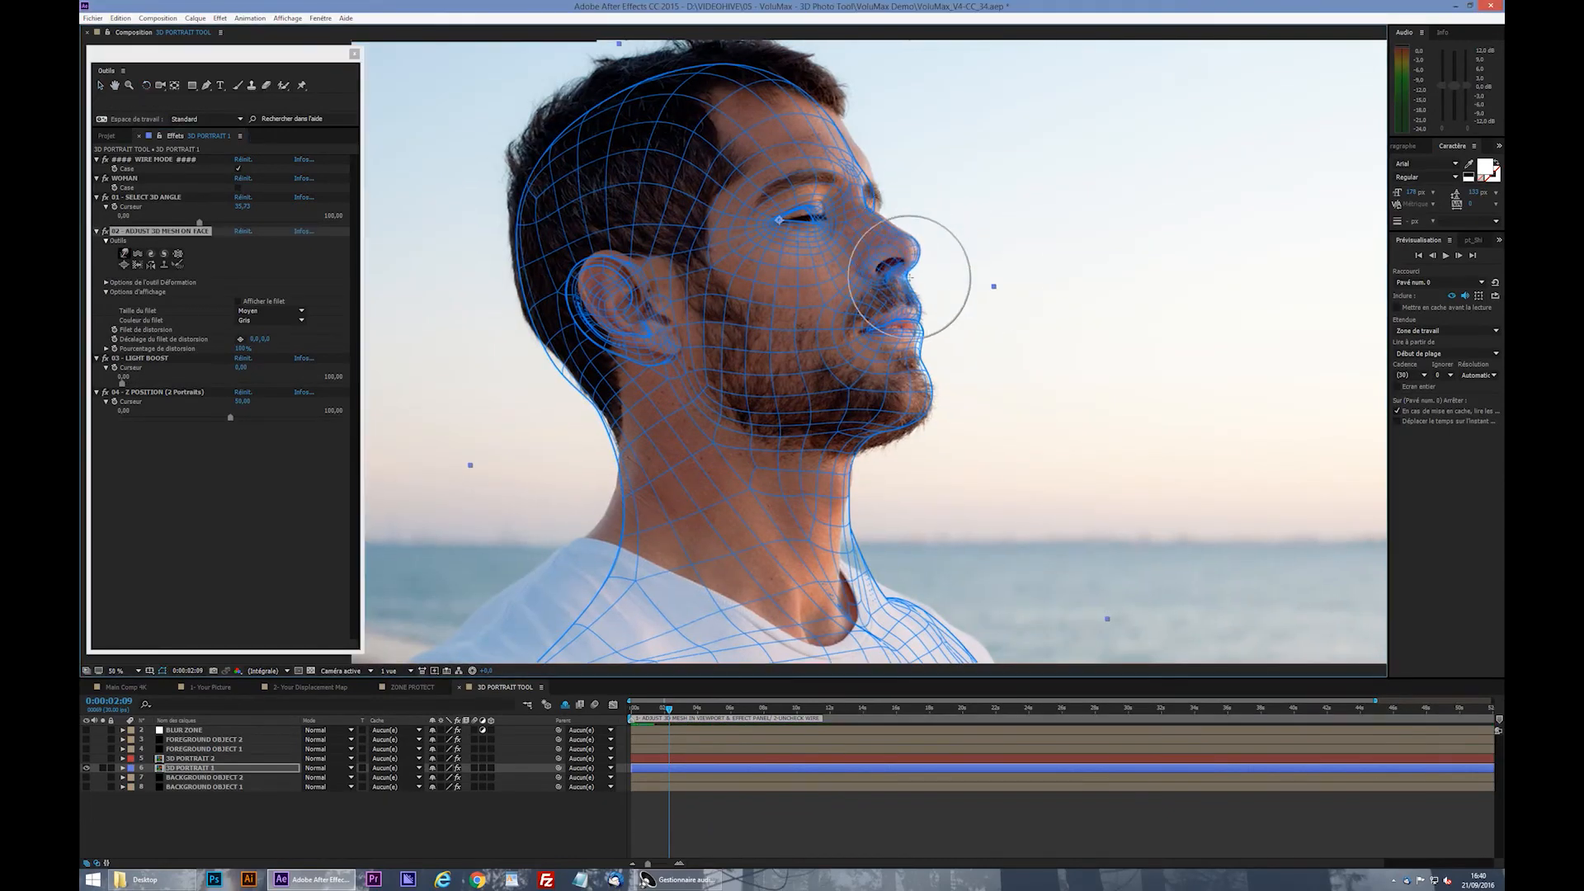
scroll(917, 348, "up", 1)
scroll(1018, 490, "down", 2)
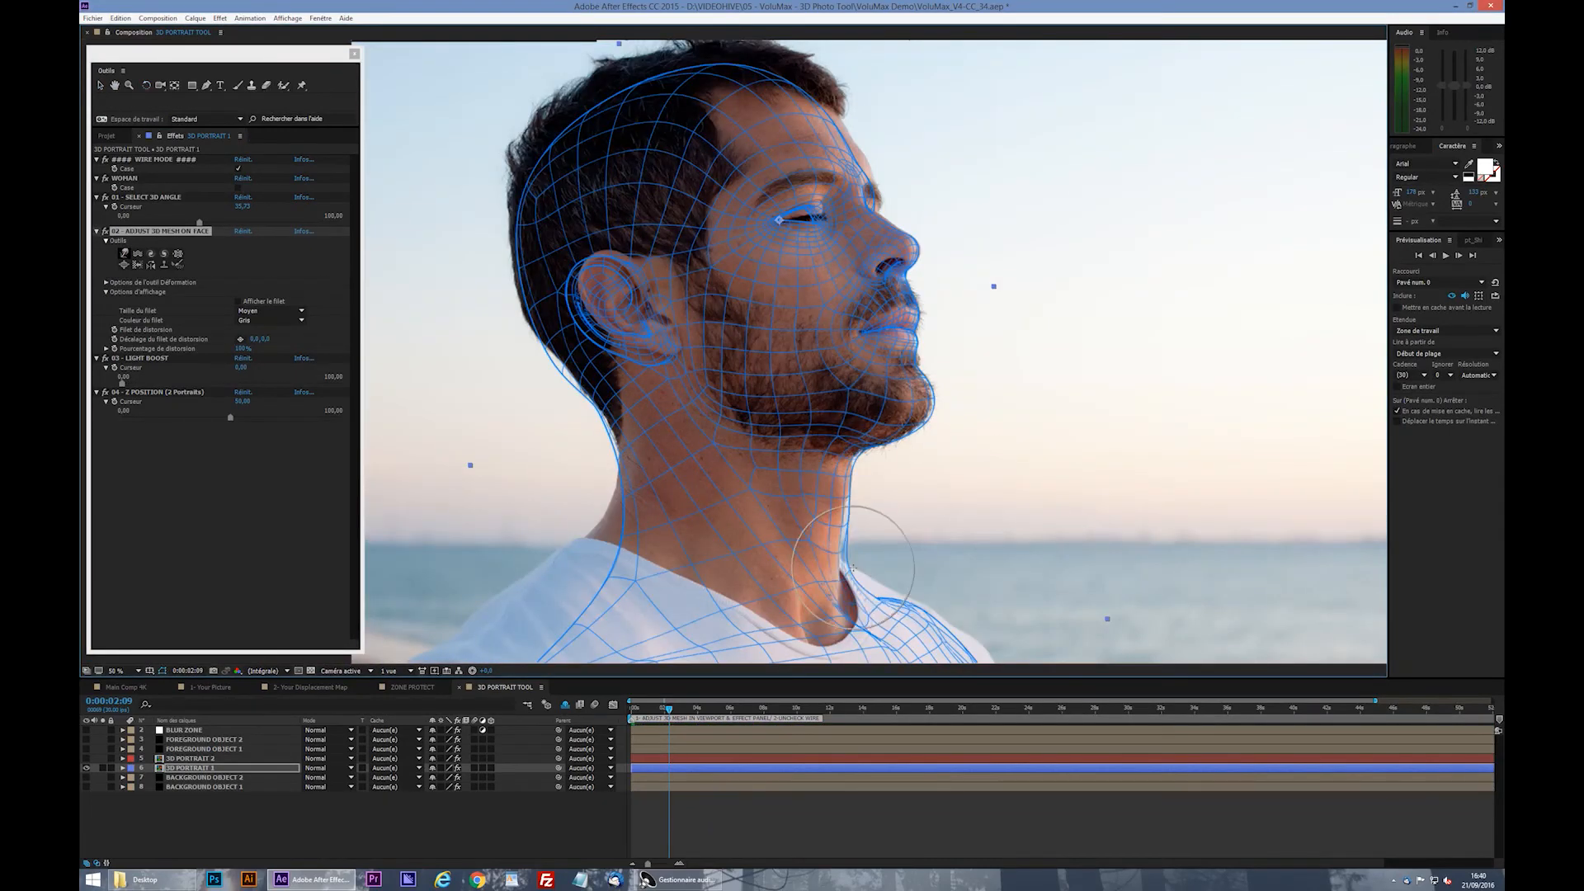
scroll(609, 250, "down", 2)
left_click(107, 282)
left_click_drag(241, 292, 330, 292)
left_click_drag(643, 502, 550, 506)
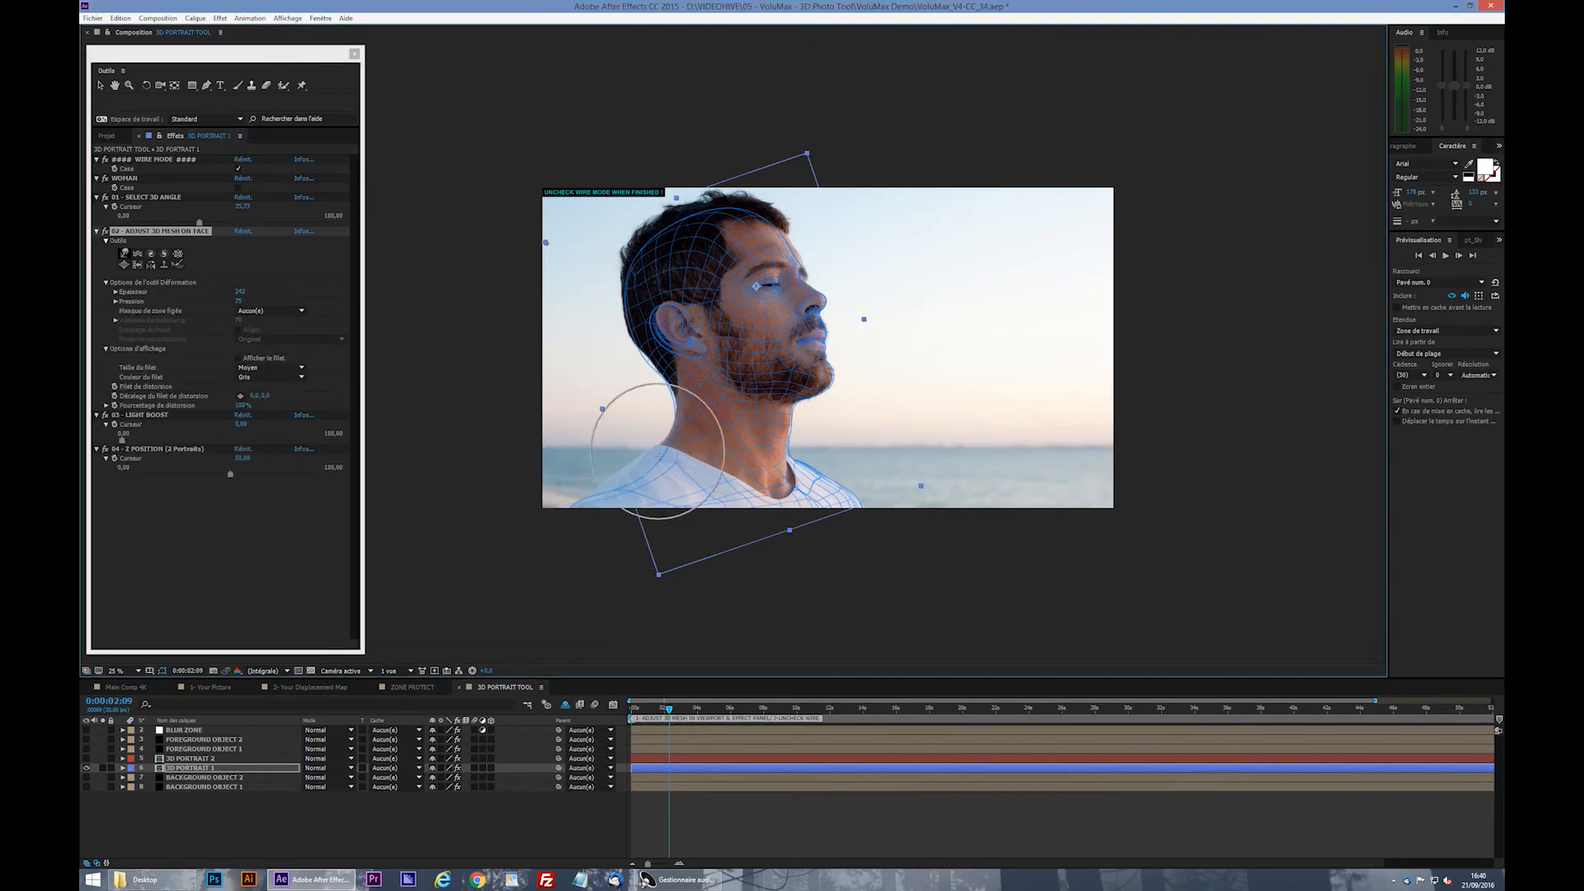
left_click_drag(654, 453, 669, 410)
- Reduce the warp brush size to 100 and fit the mesh around the man's ear
left_click(238, 291)
type("180")
key("Return")
scroll(732, 352, "up", 1)
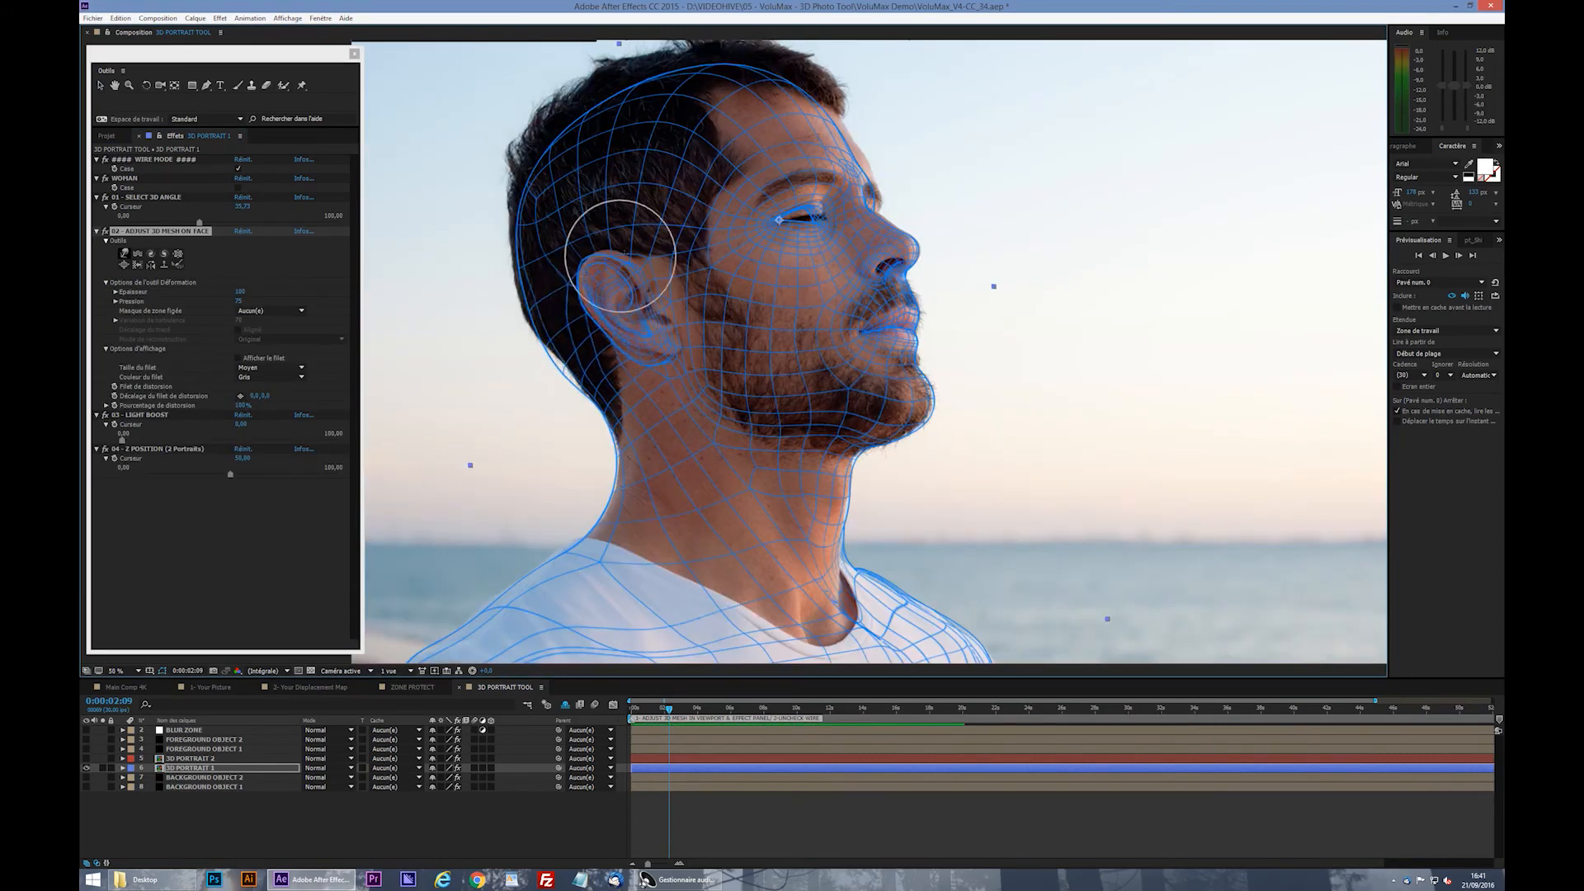
- Enlarge the warp brush size to 200 and push the mesh toward the edge of the man's forehead
scroll(532, 297, "down", 1)
left_click(115, 292)
left_click(240, 292)
type("200")
key("Return")
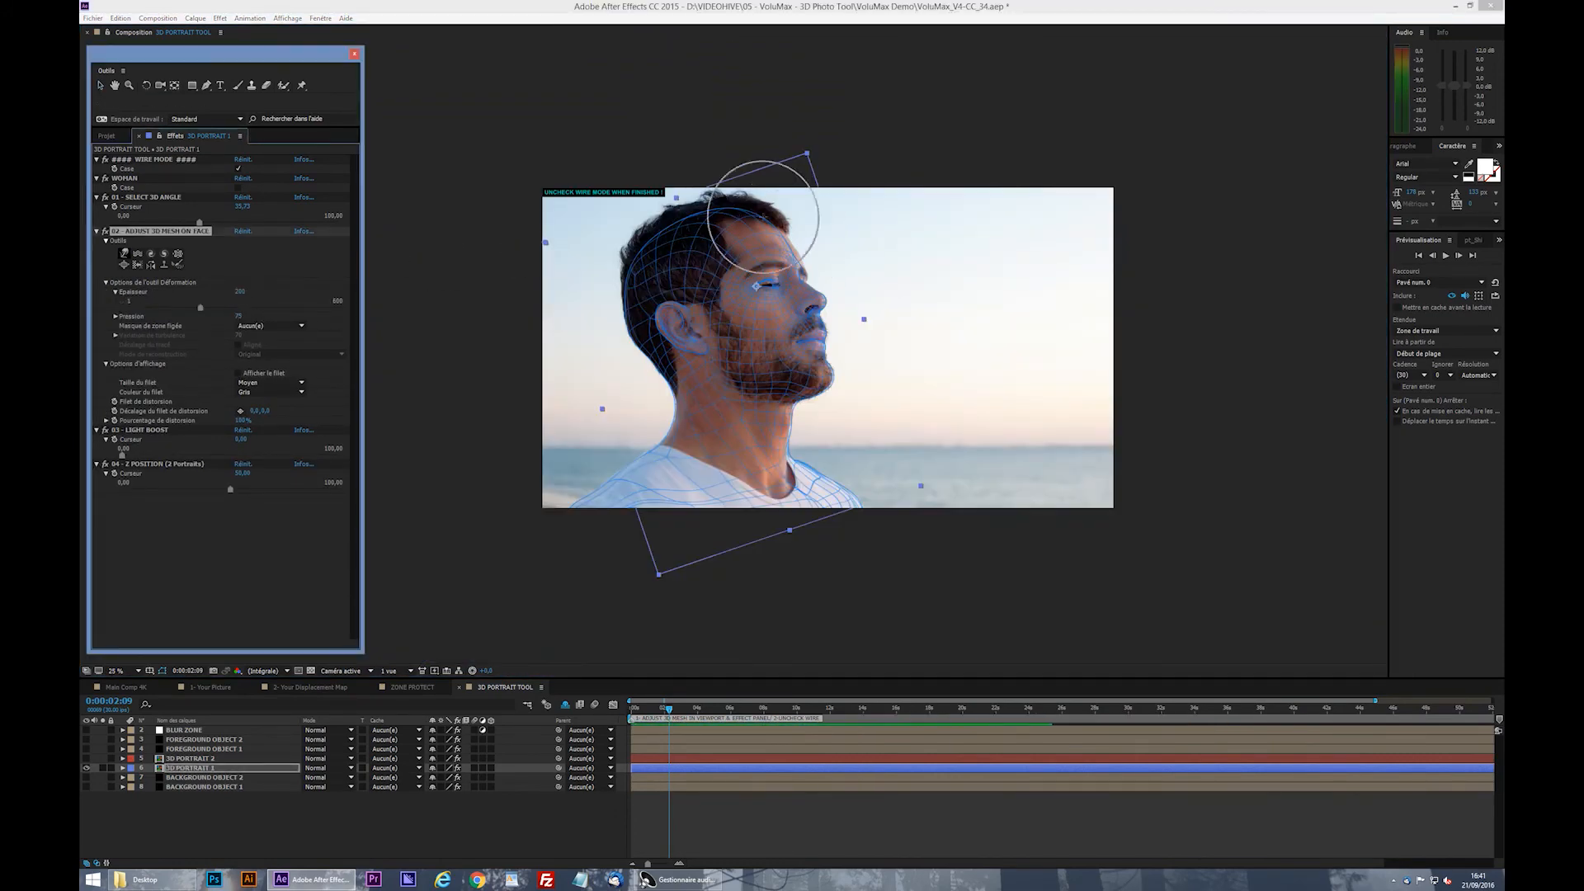
left_click_drag(785, 234, 803, 234)
- Set the warp brush size back to 100 and fit the mesh to the man's eye and nose up close
left_click(240, 292)
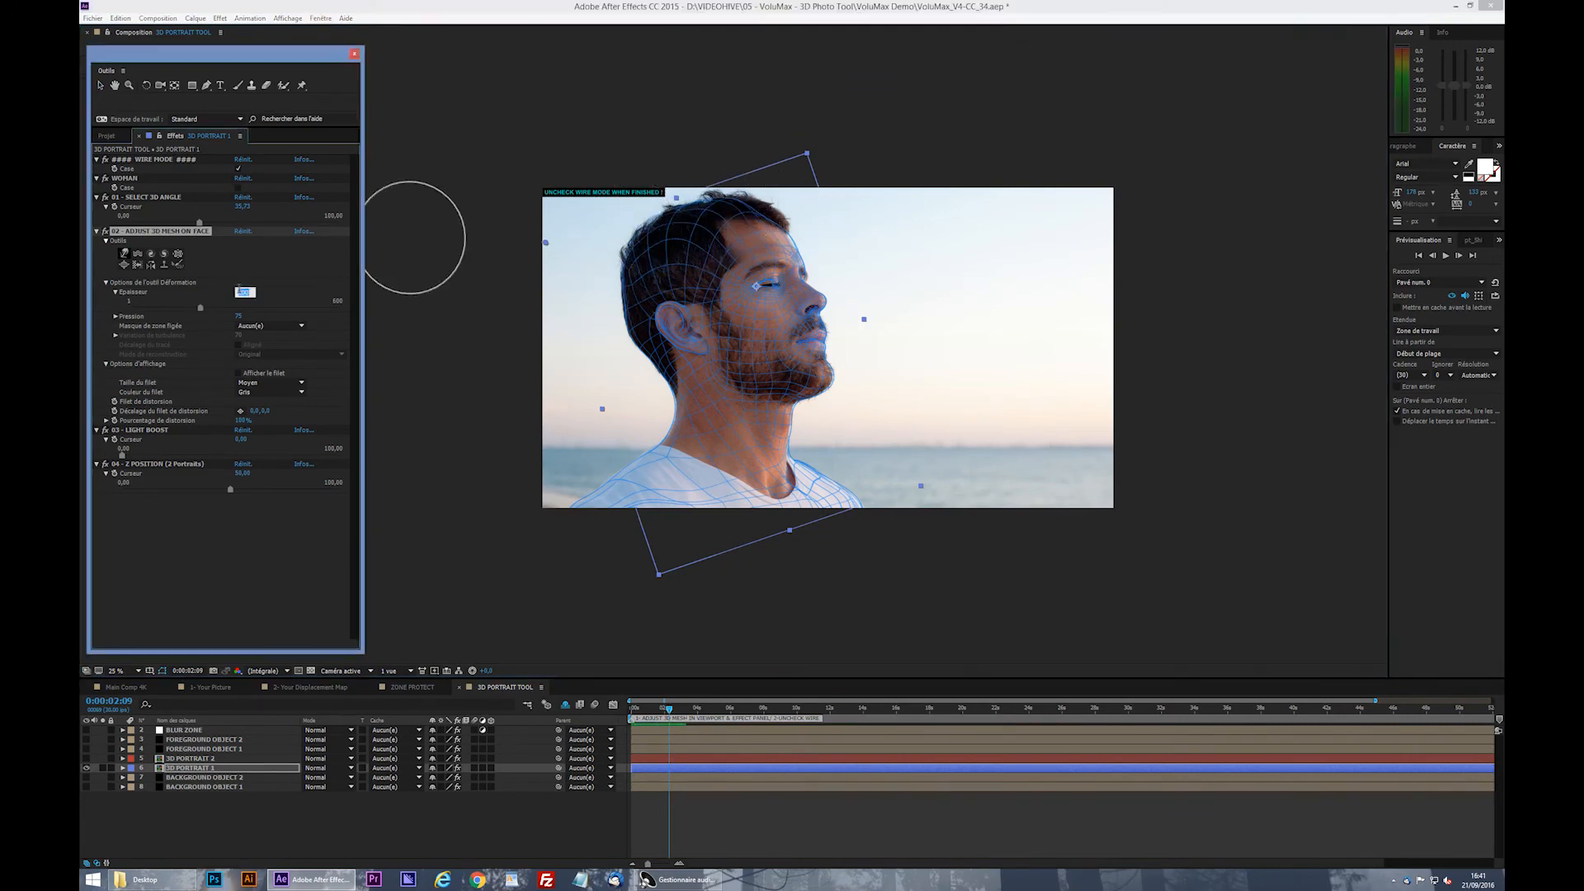
type("180")
key("Return")
scroll(702, 311, "up", 1)
scroll(887, 137, "up", 1)
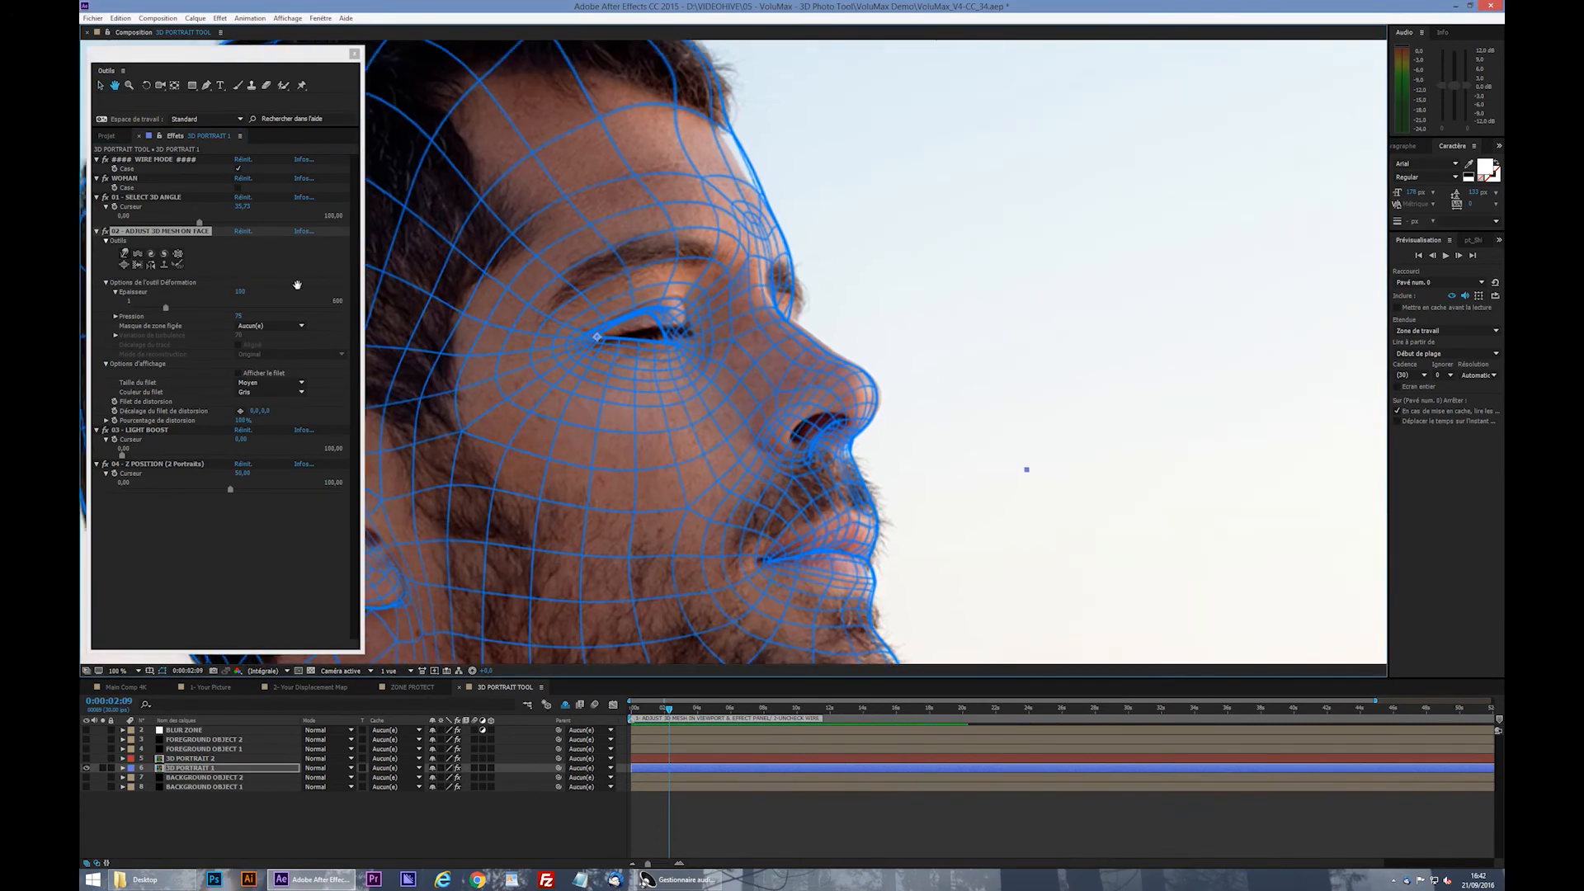
- Set the warp brush size to 50 and refine the mesh along the contour of the nose, brow and forehead
left_click(240, 292)
type("30")
key("Return")
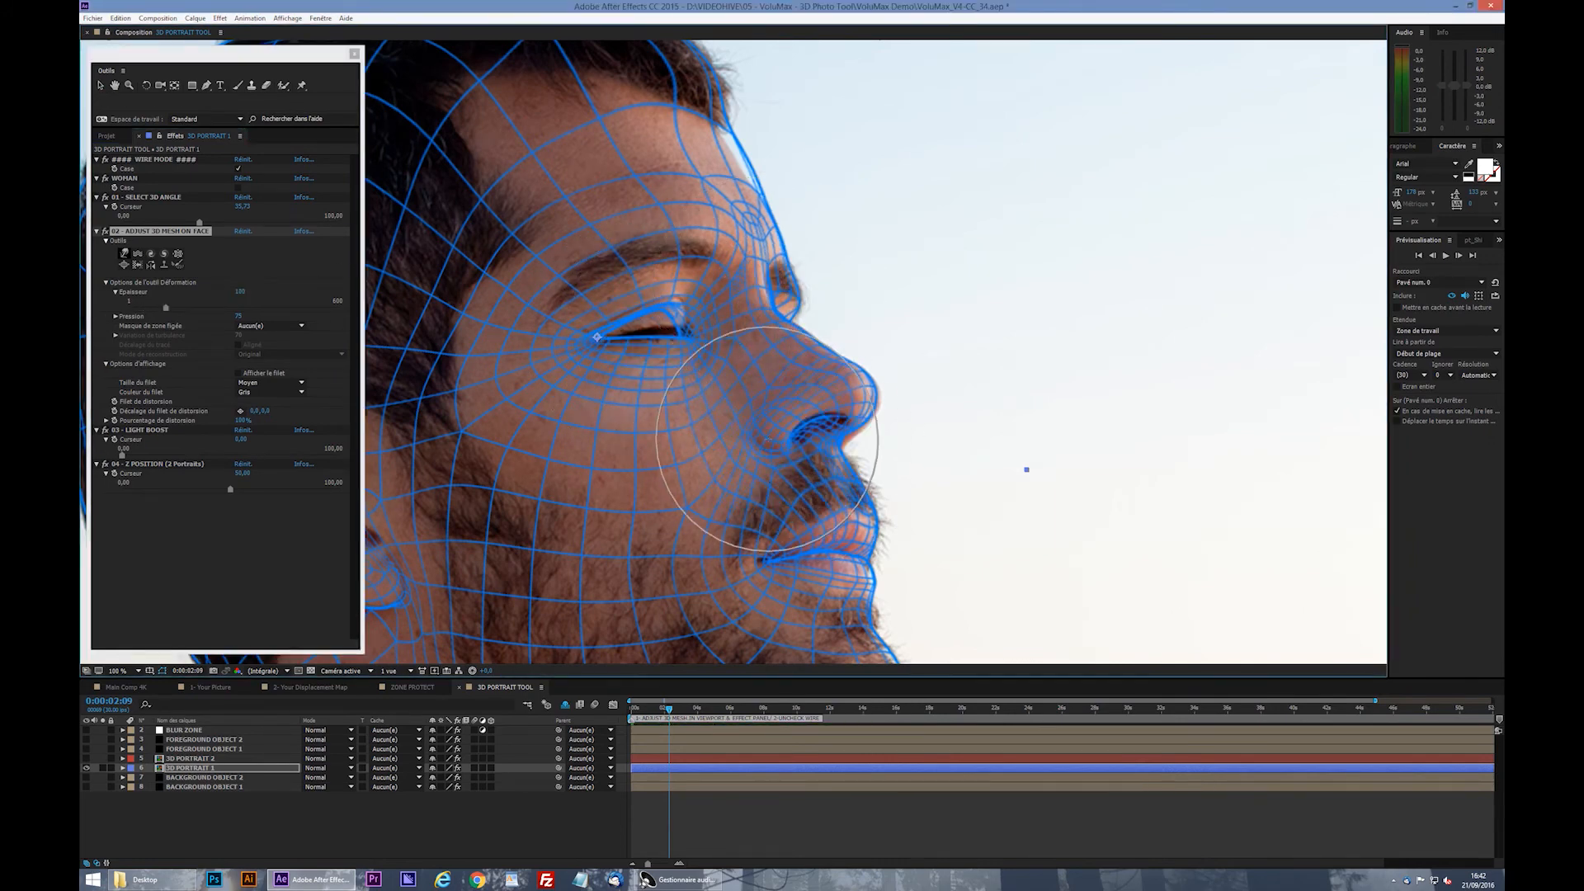
left_click(240, 292)
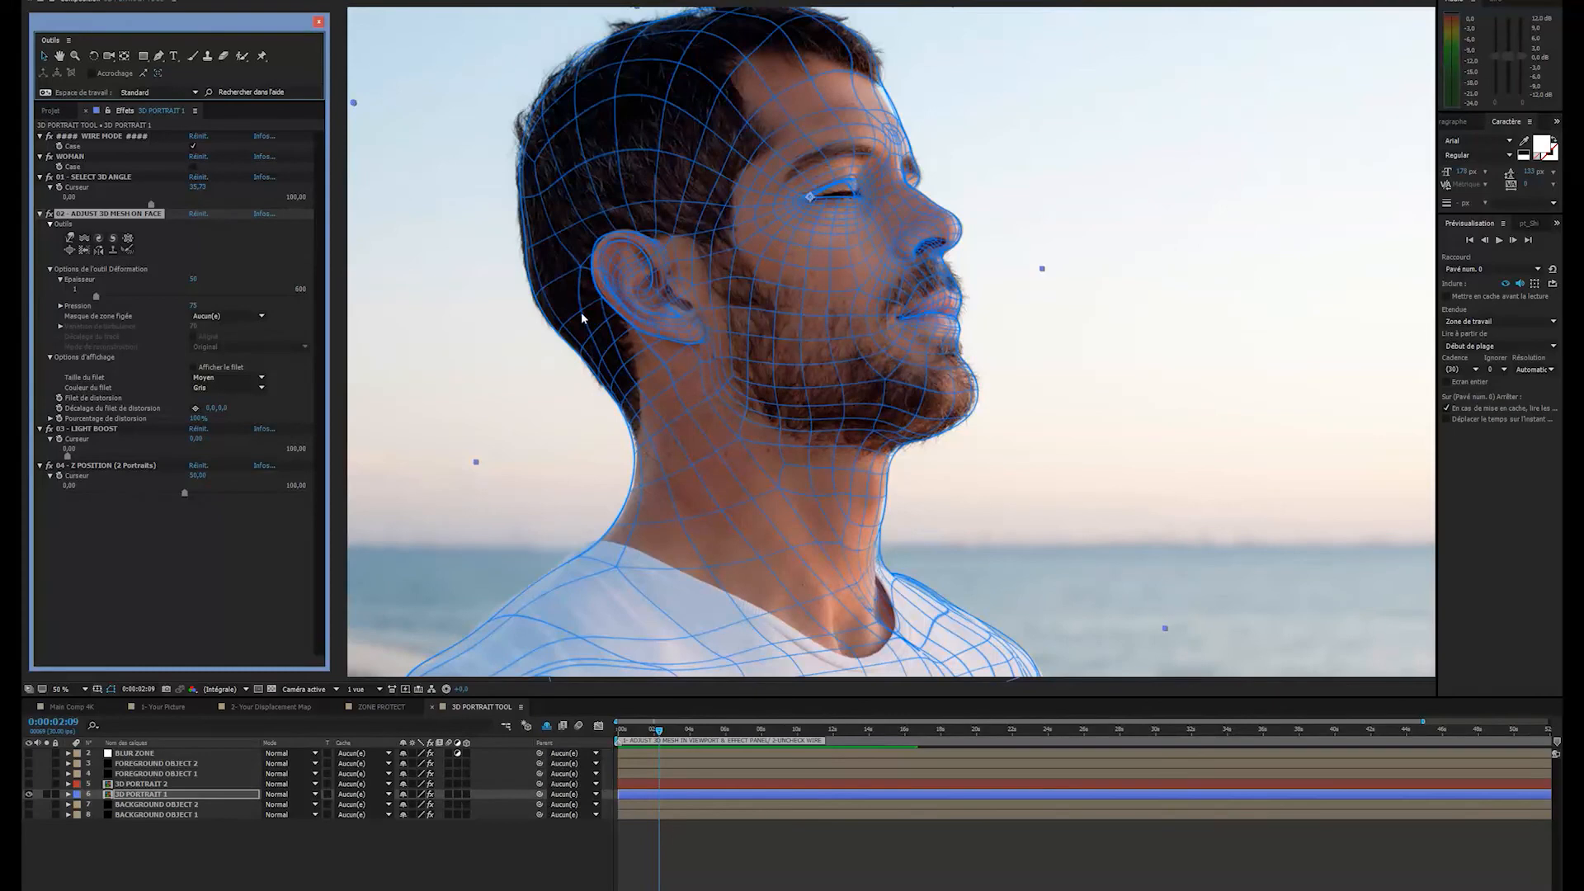
key("space")
left_click_drag(581, 318, 593, 354)
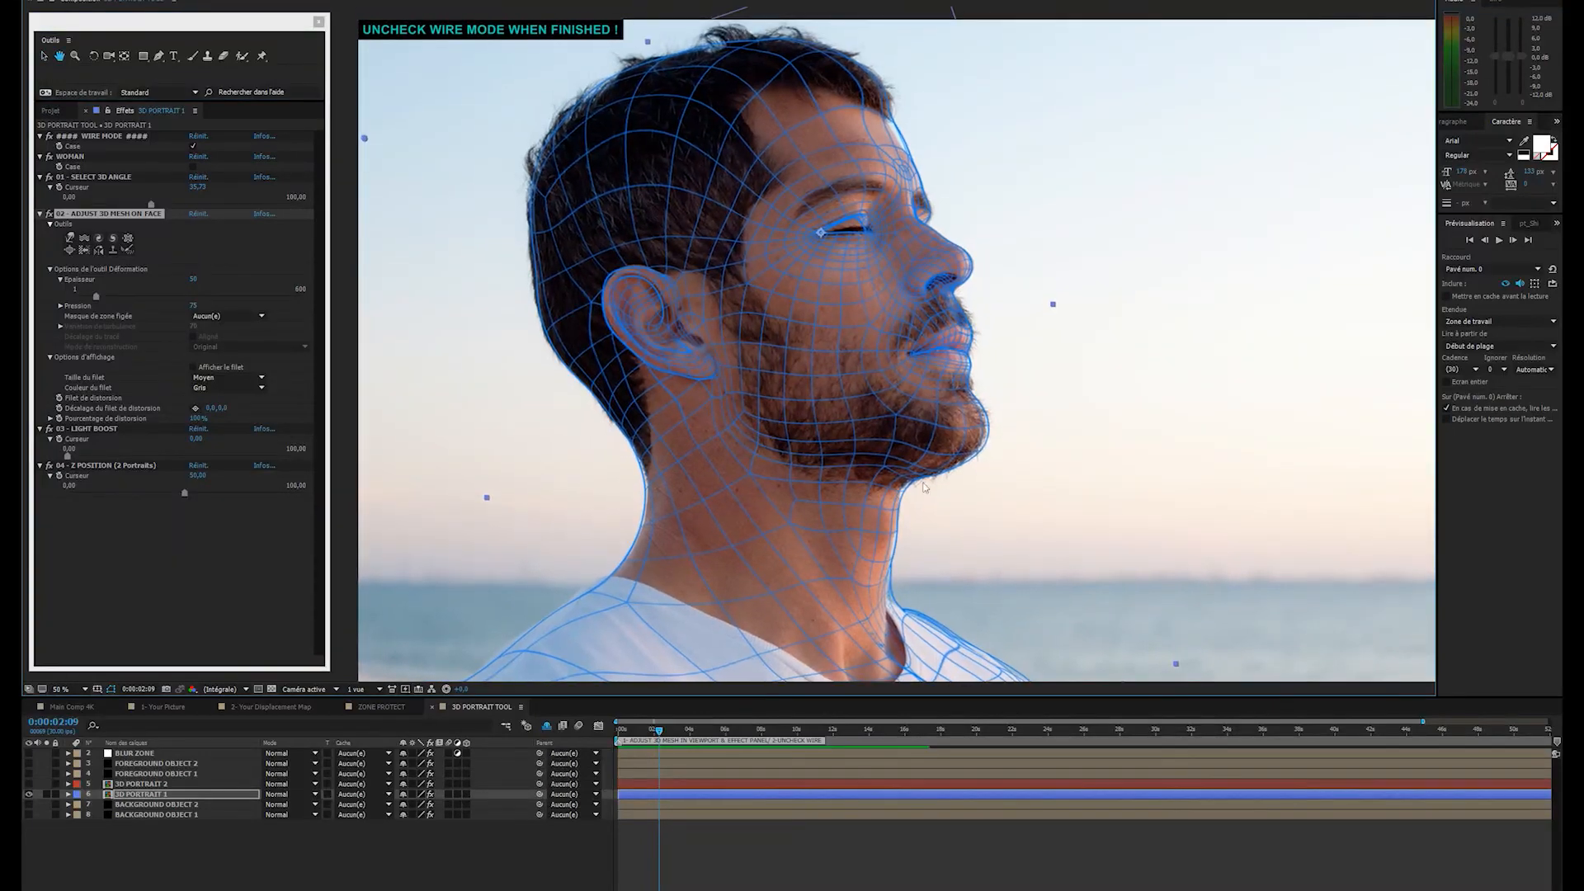
key("space")
left_click_drag(901, 219, 862, 274)
key("space")
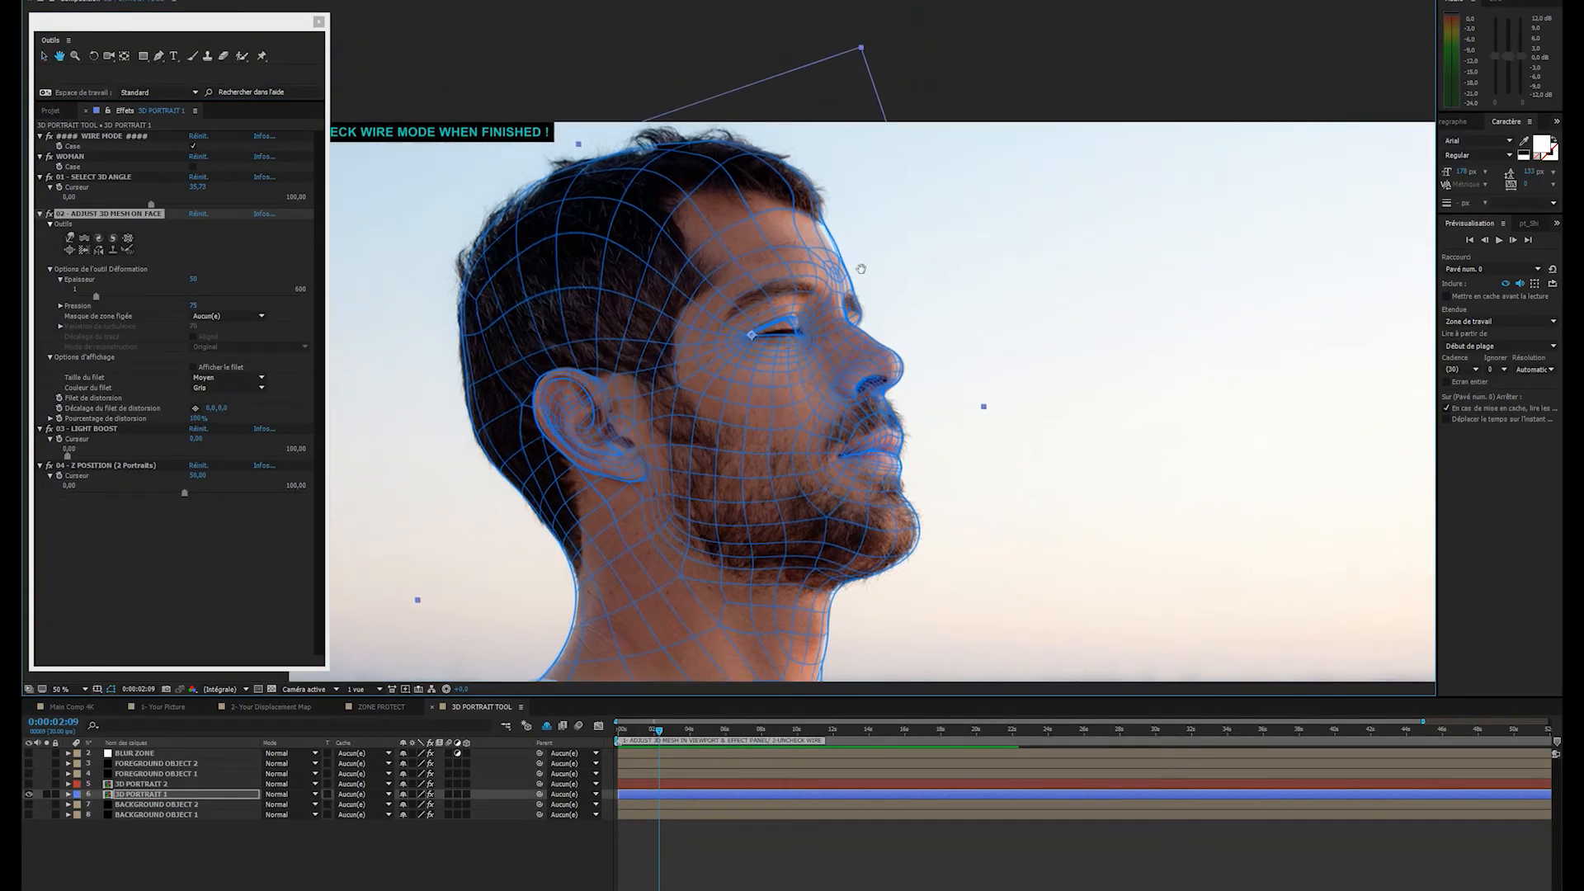
scroll(684, 214, "up", 1)
left_click(69, 238)
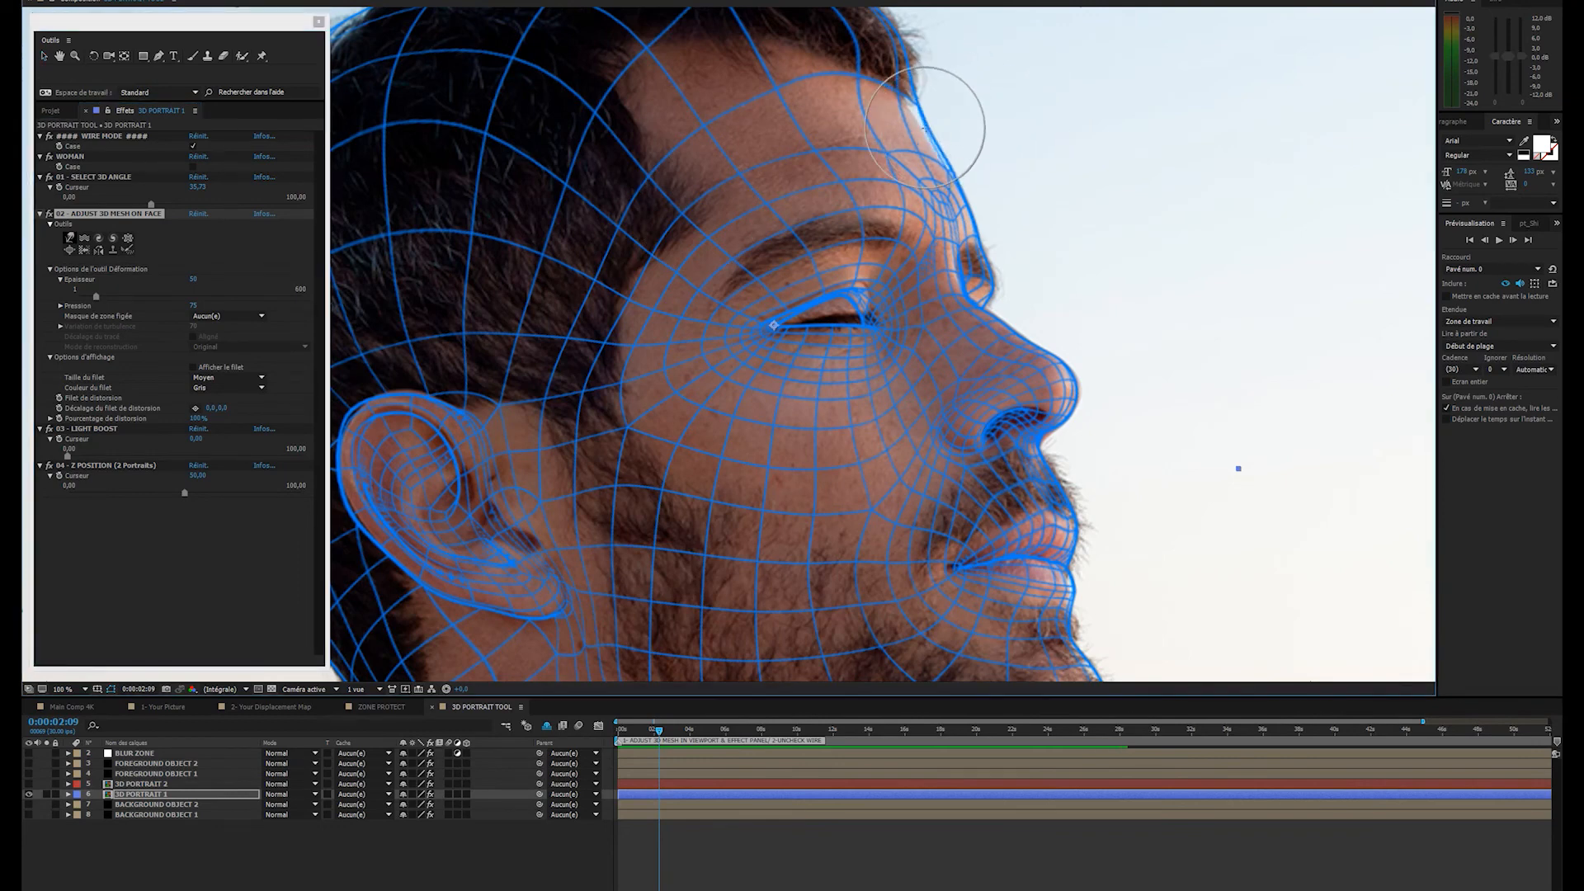
- Examine how the warped mesh fits the man's whole head, neck and shoulders, with the Selection tool active
scroll(925, 128, "down", 1)
key("space")
left_click_drag(710, 434, 758, 338)
left_click(44, 57)
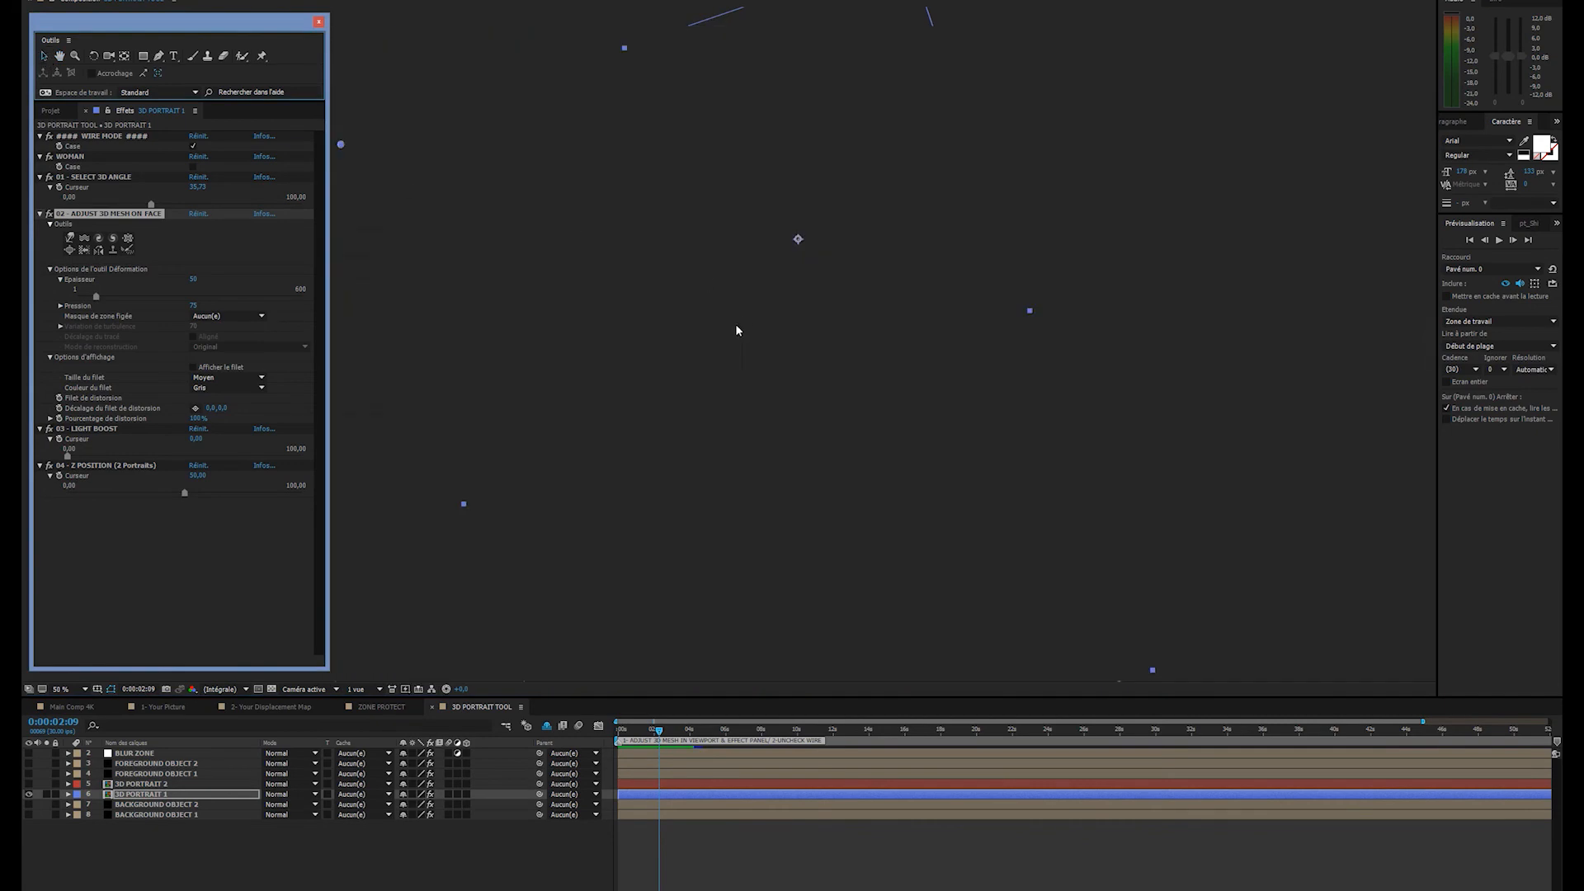
scroll(677, 338, "down", 1)
key("space")
left_click_drag(670, 337, 688, 335)
scroll(744, 382, "up", 1)
key("space")
left_click_drag(752, 389, 753, 374)
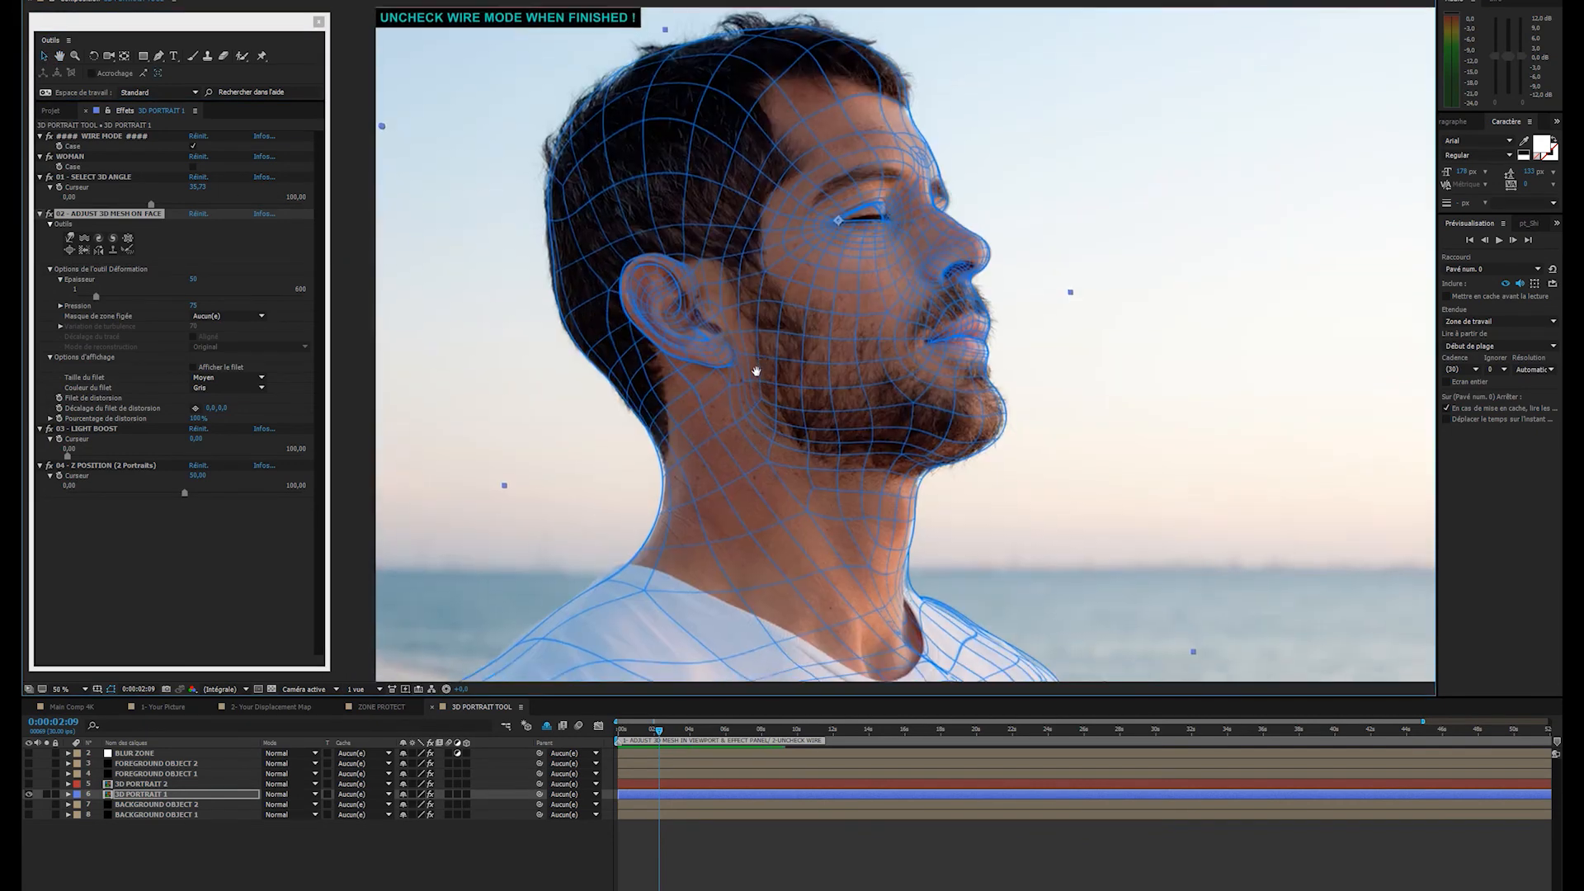
- Turn off WIRE MODE on 3D PORTRAIT 1 and look over the grey displacement map of the head
left_click(151, 574)
left_click(106, 139)
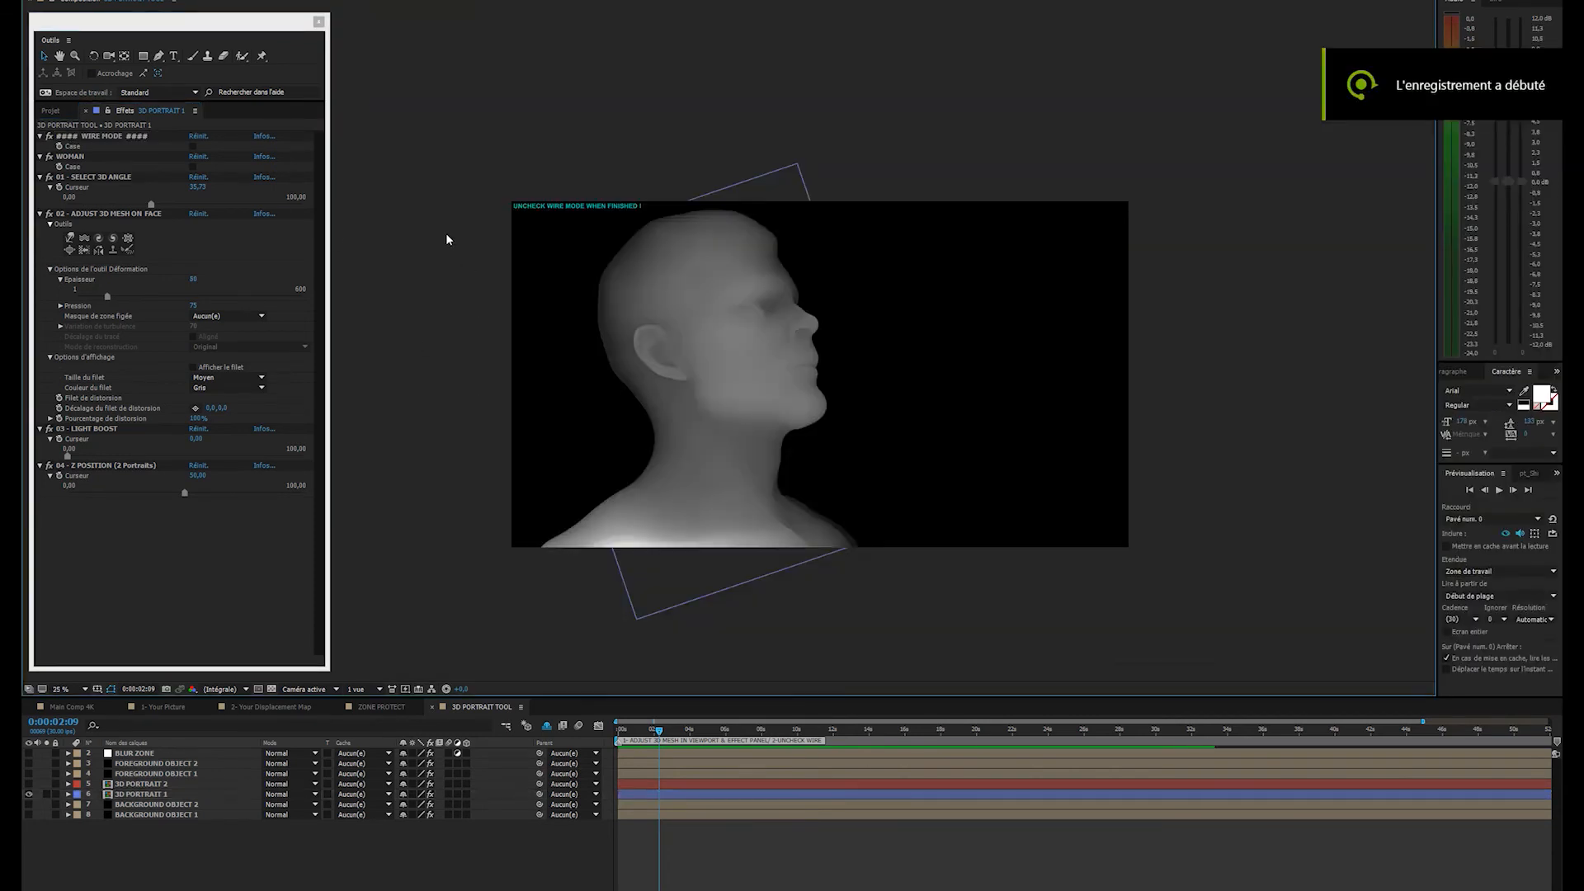
left_click_drag(704, 366, 734, 357)
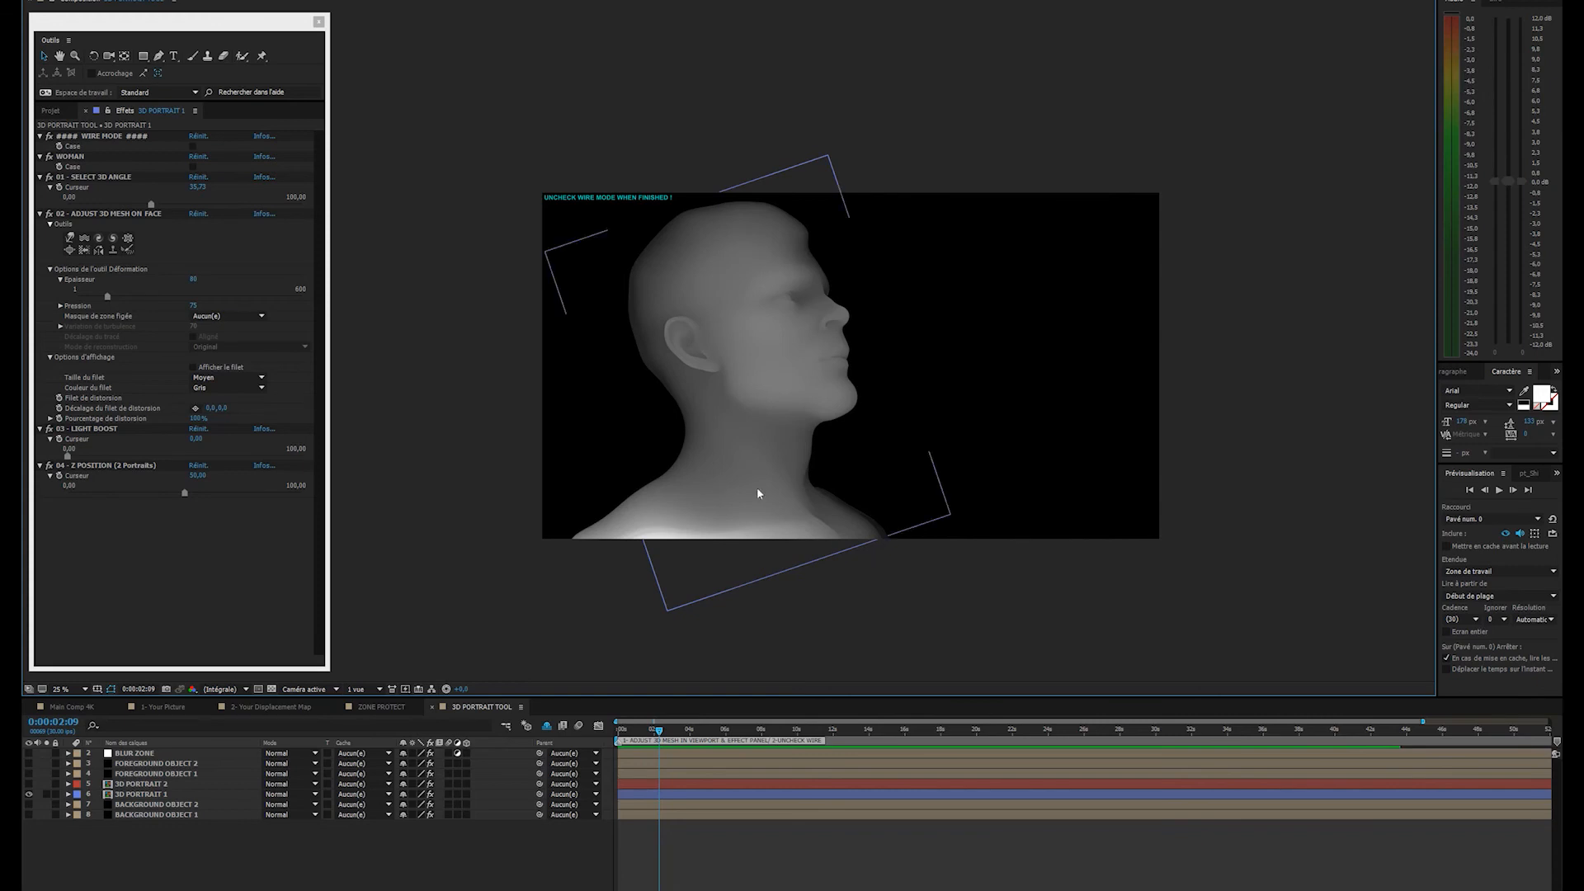
left_click(147, 528)
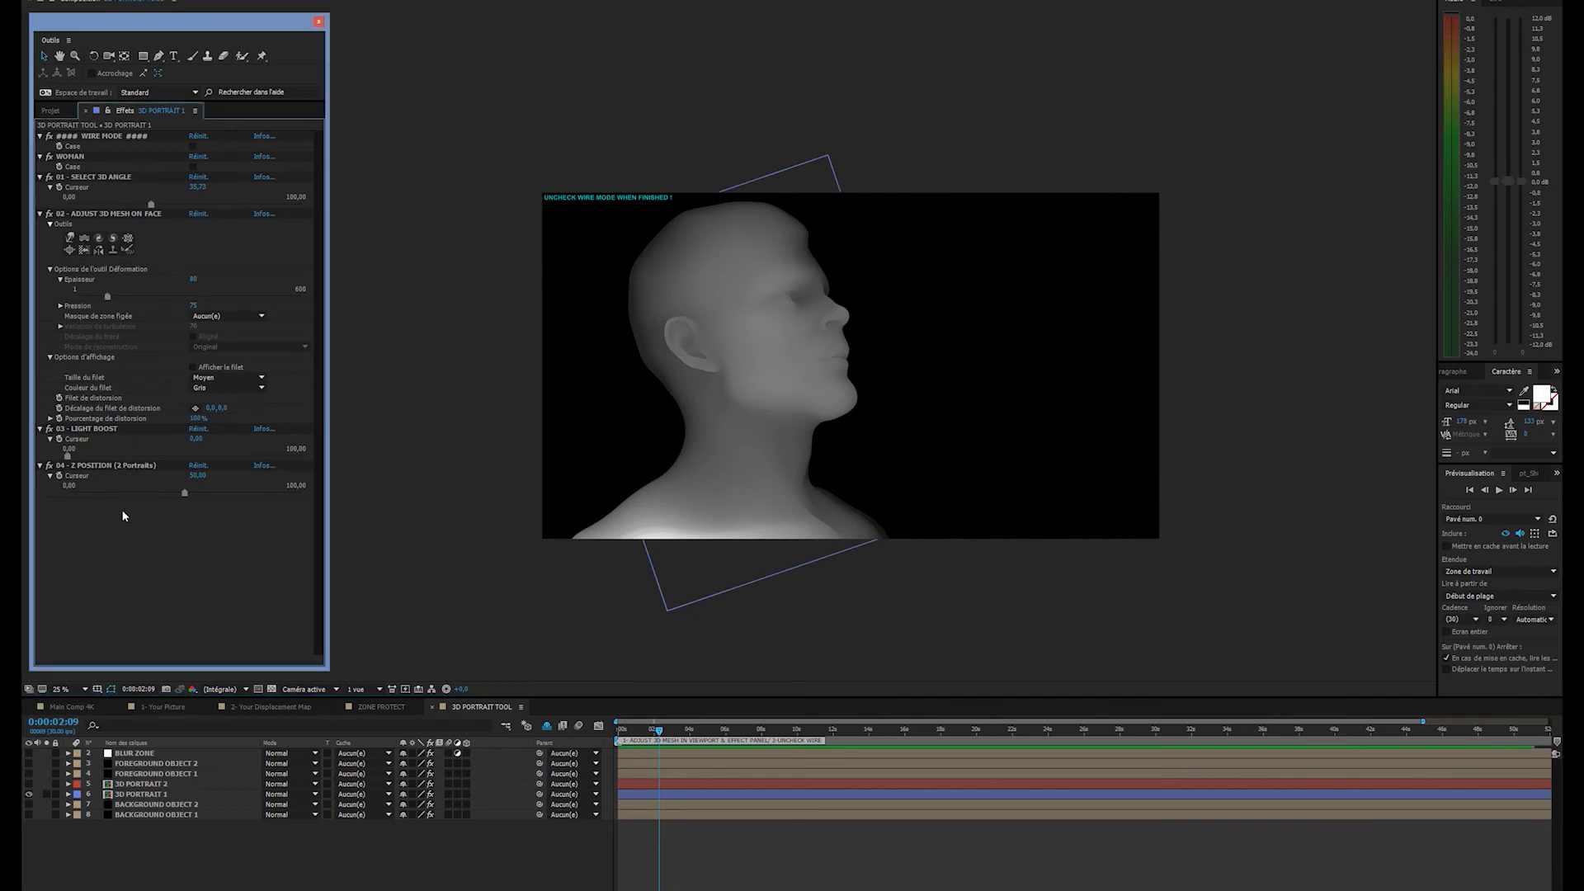
- Raise LIGHT BOOST on 3D PORTRAIT 1 to about 80, and bring it back down to a moderate level
left_click(93, 431)
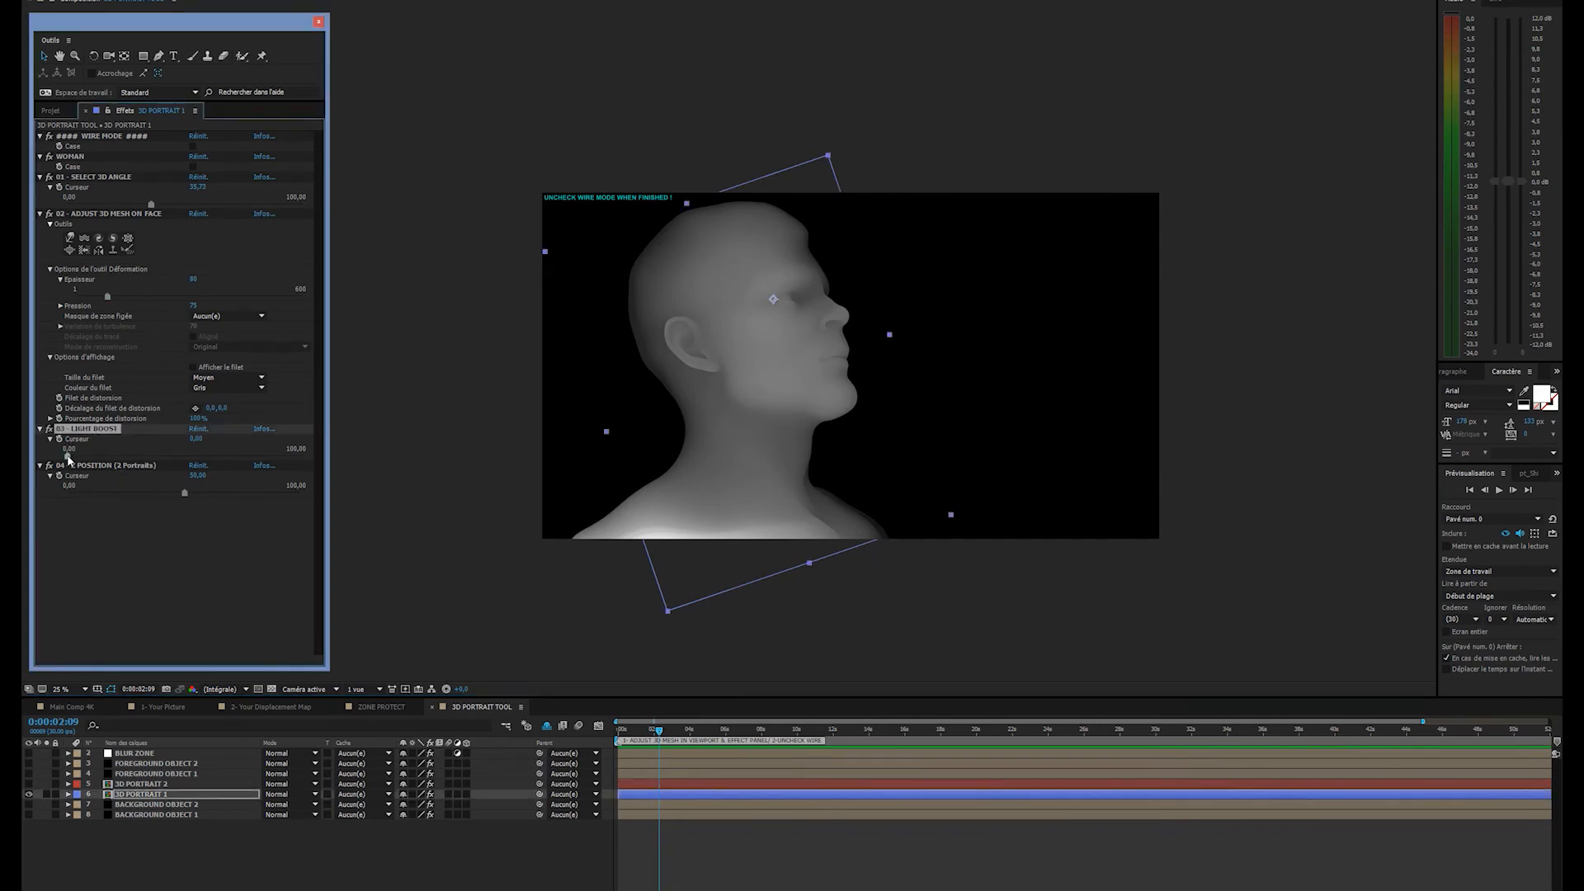
left_click_drag(90, 457, 185, 461)
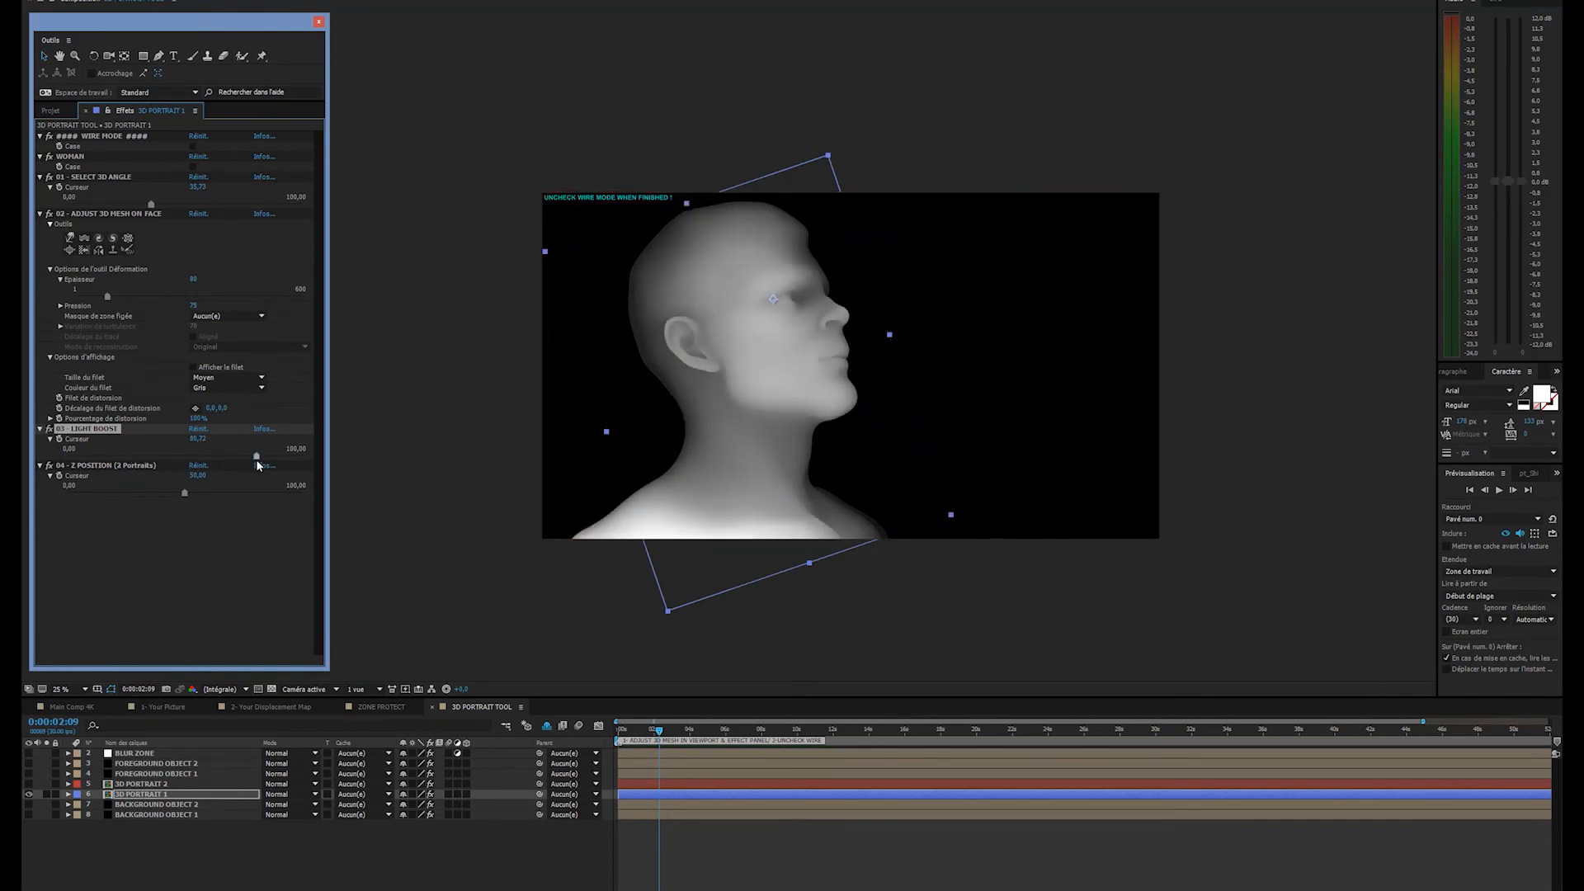
left_click_drag(258, 465, 188, 462)
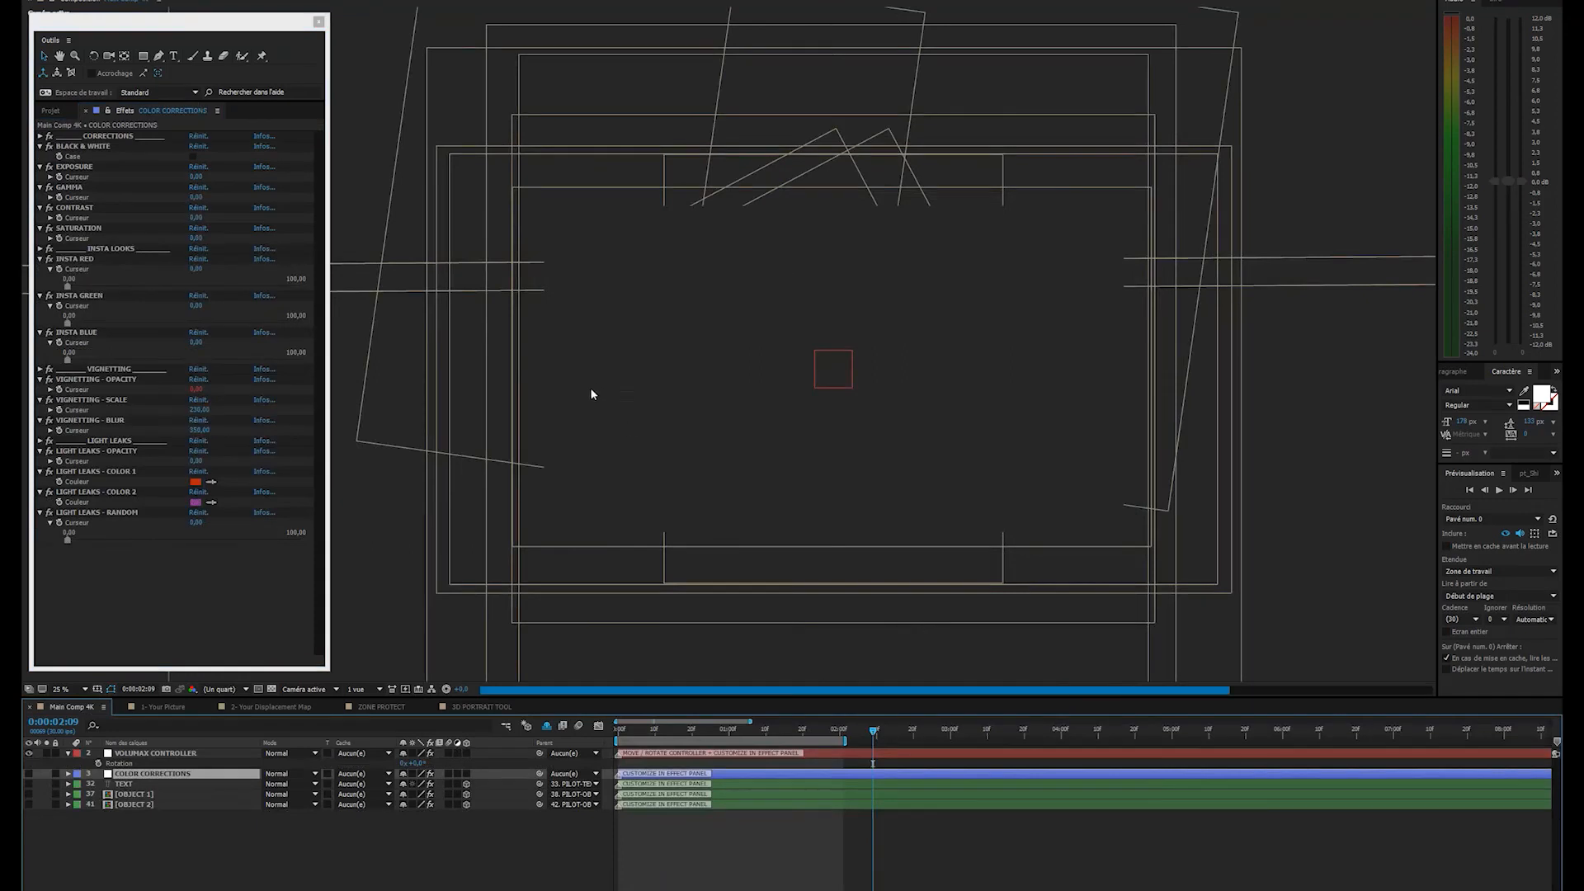
- In Main Comp 4K, select the VOLUMAX CONTROLLER and set its RELAX value to 30
left_click(837, 379)
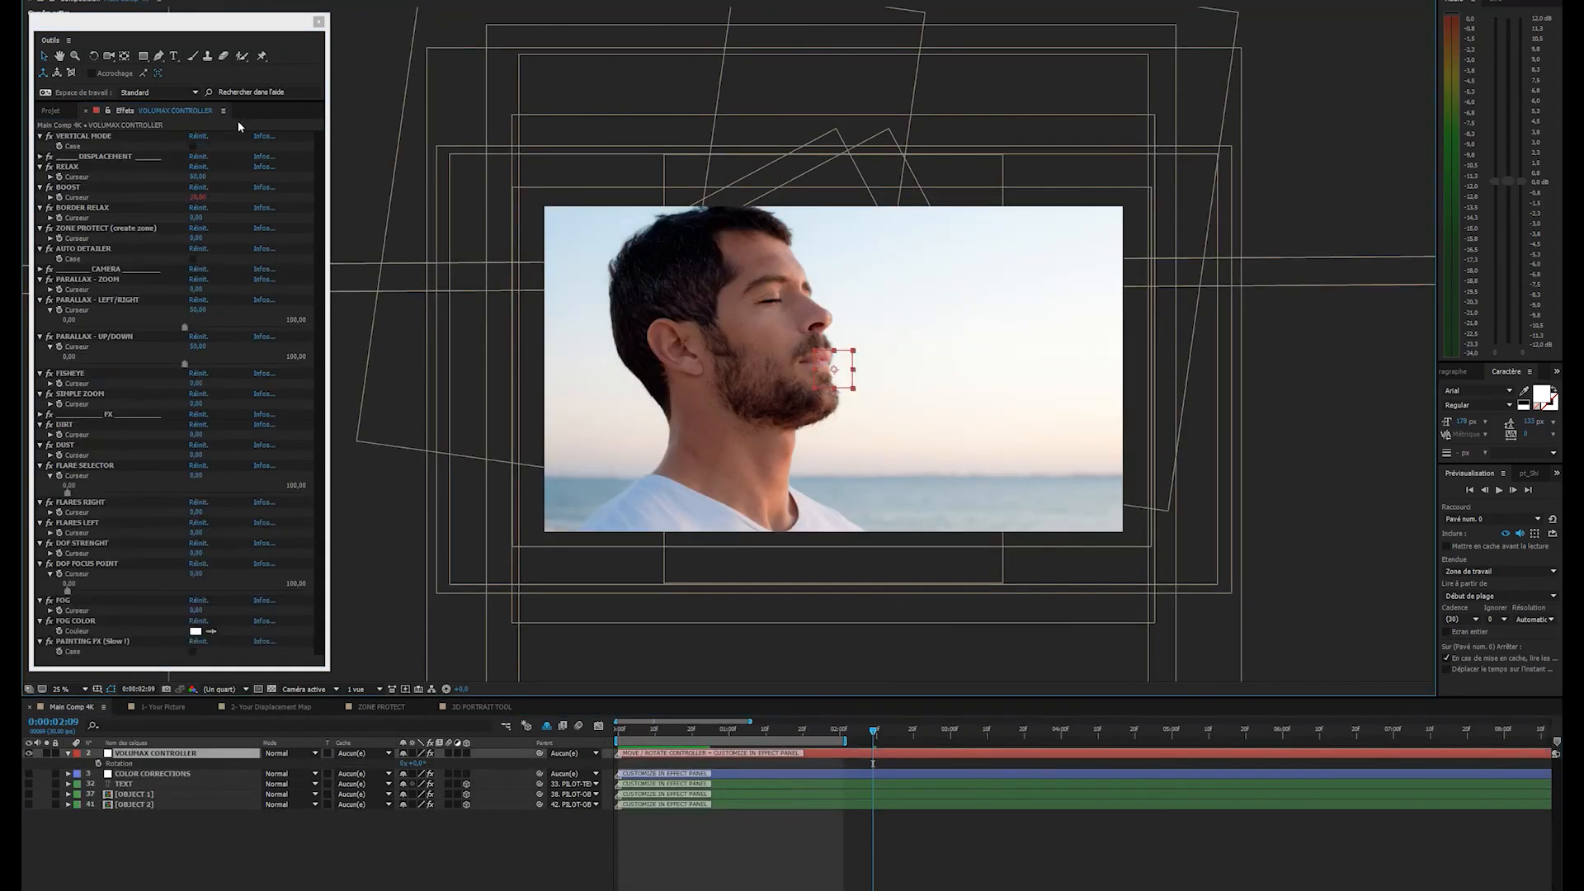
left_click(198, 176)
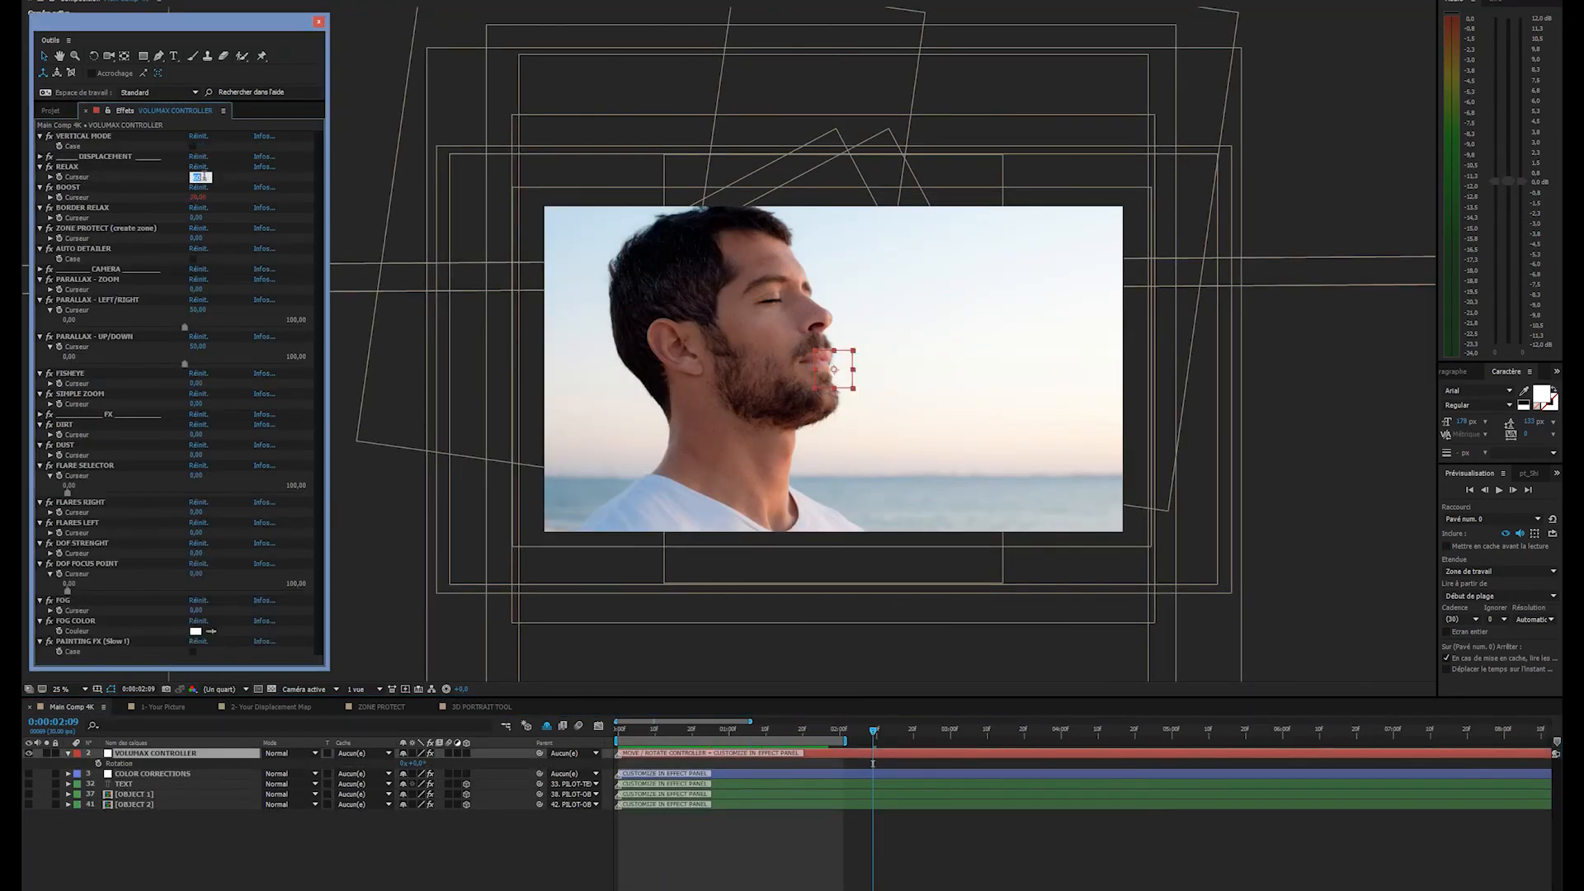
type("30")
key("Return")
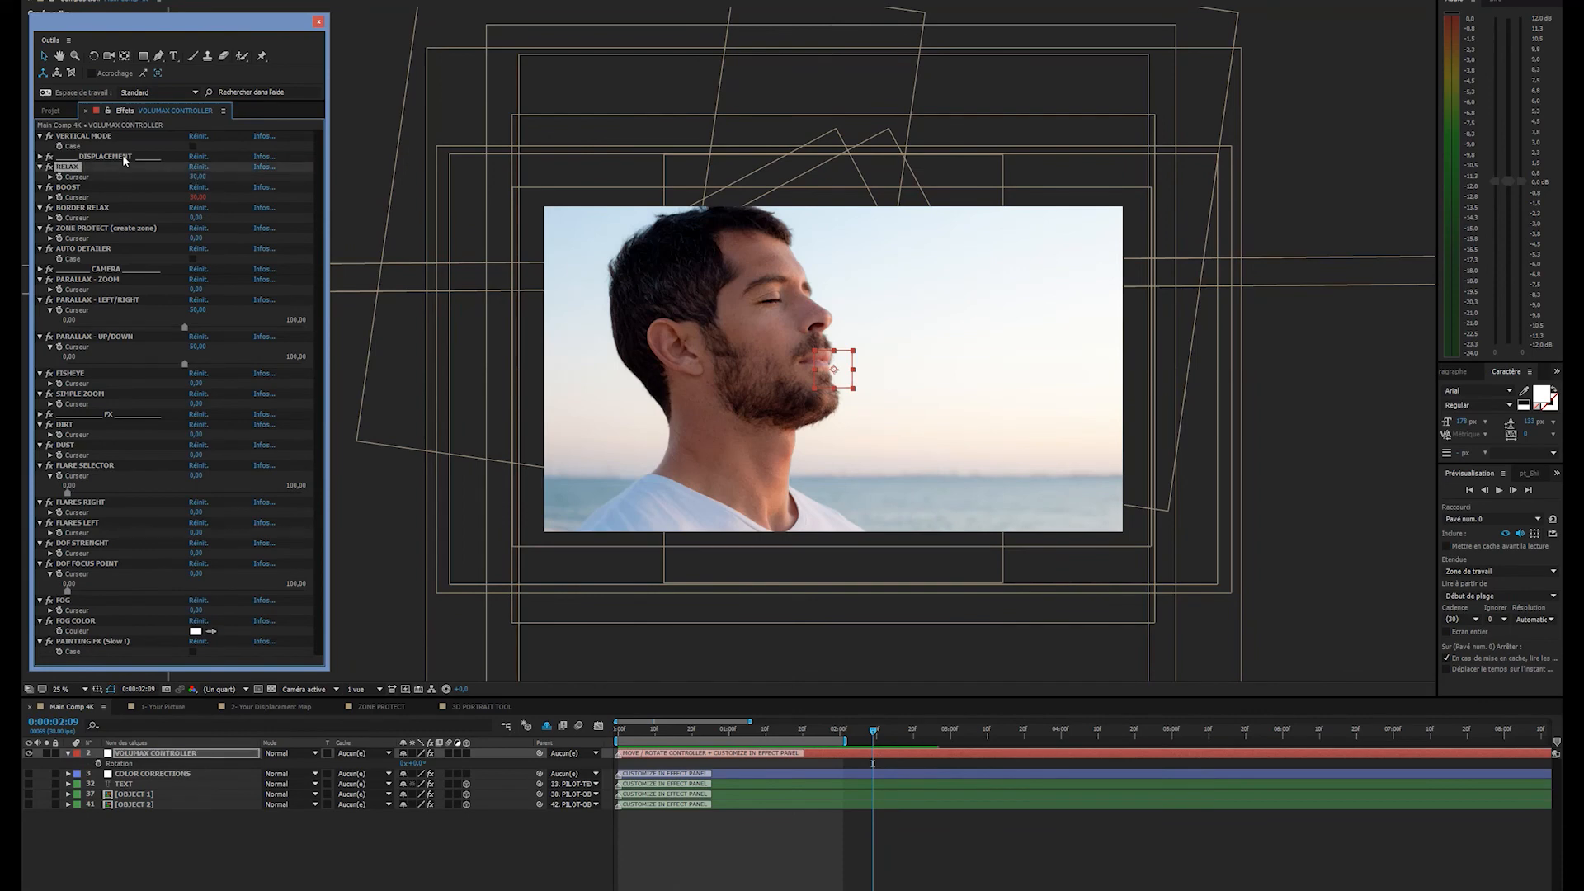
- Point out the BOOST and RELAX controls and move the VOLUMAX CONTROLLER across the man's head to preview the parallax
left_click(72, 189)
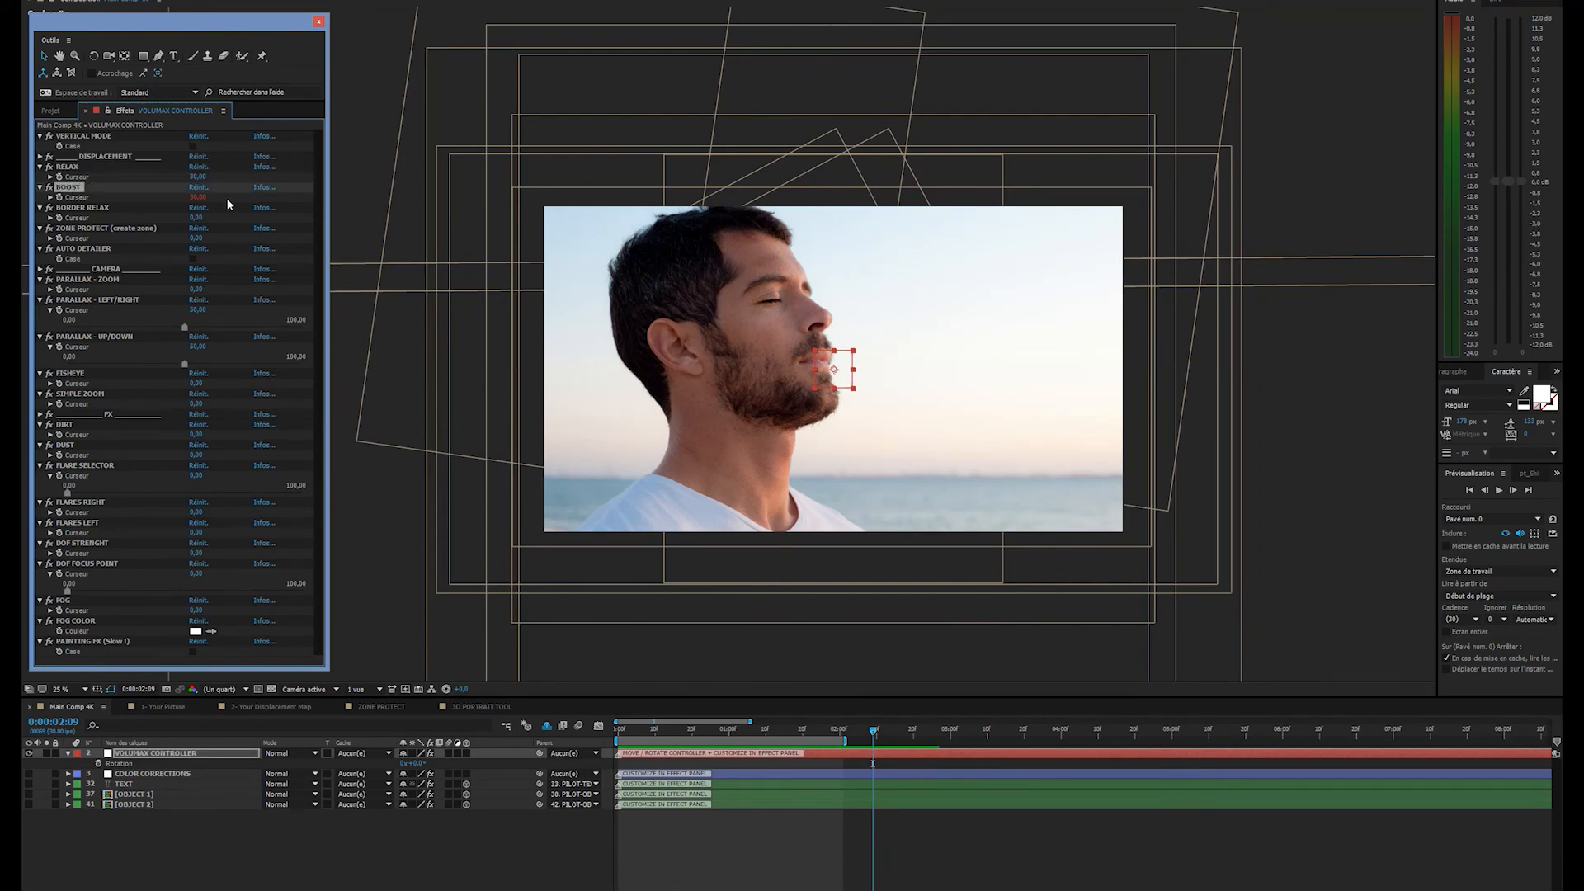
left_click(88, 167)
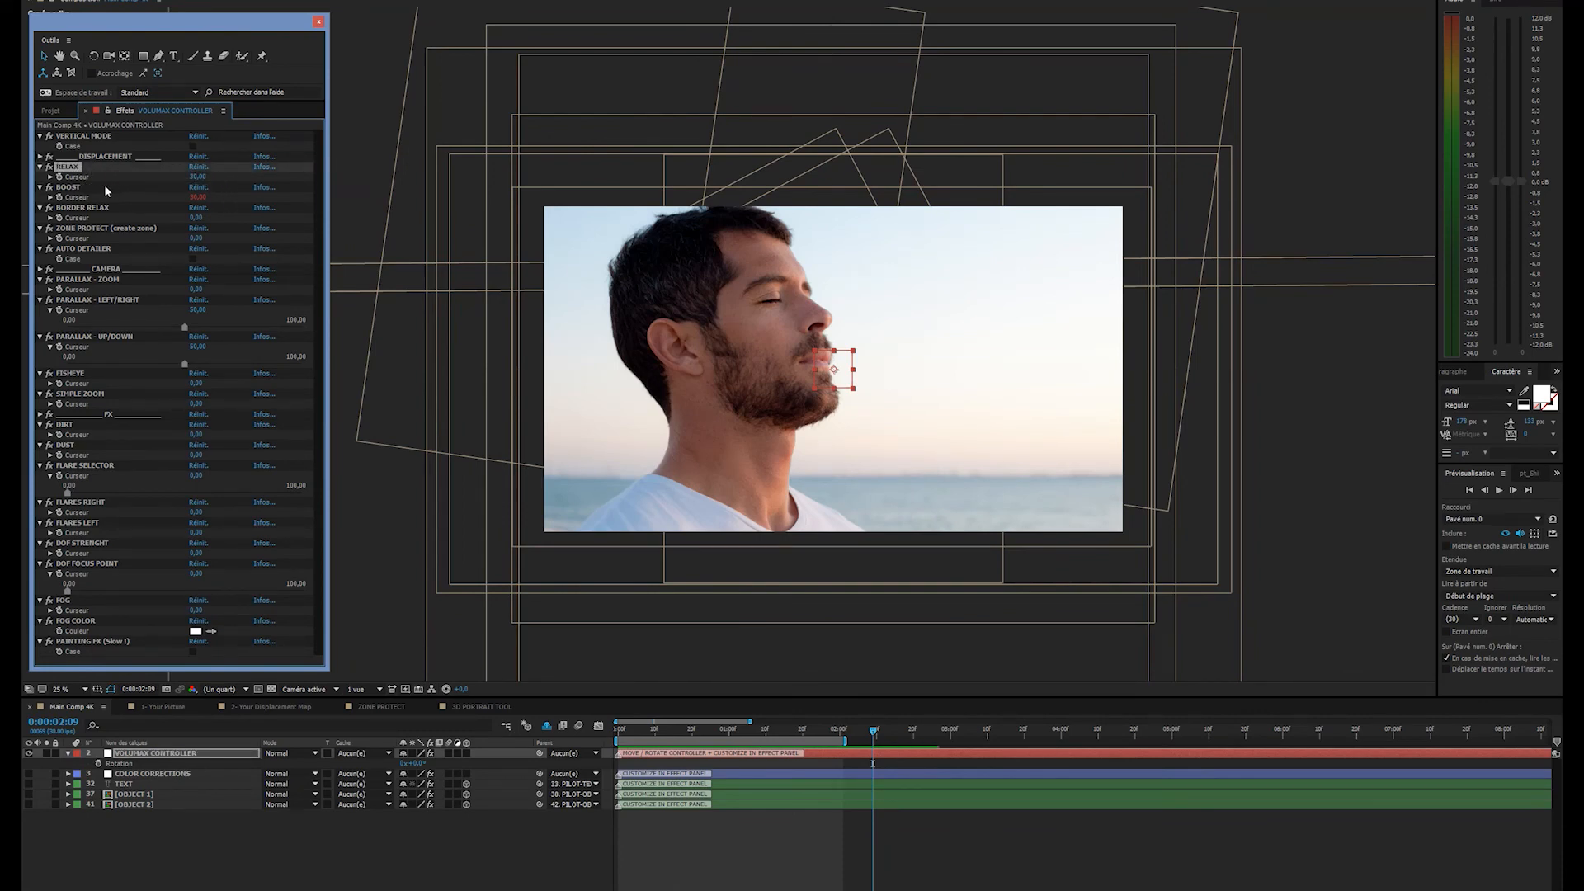
left_click(105, 188)
left_click_drag(775, 383, 652, 393)
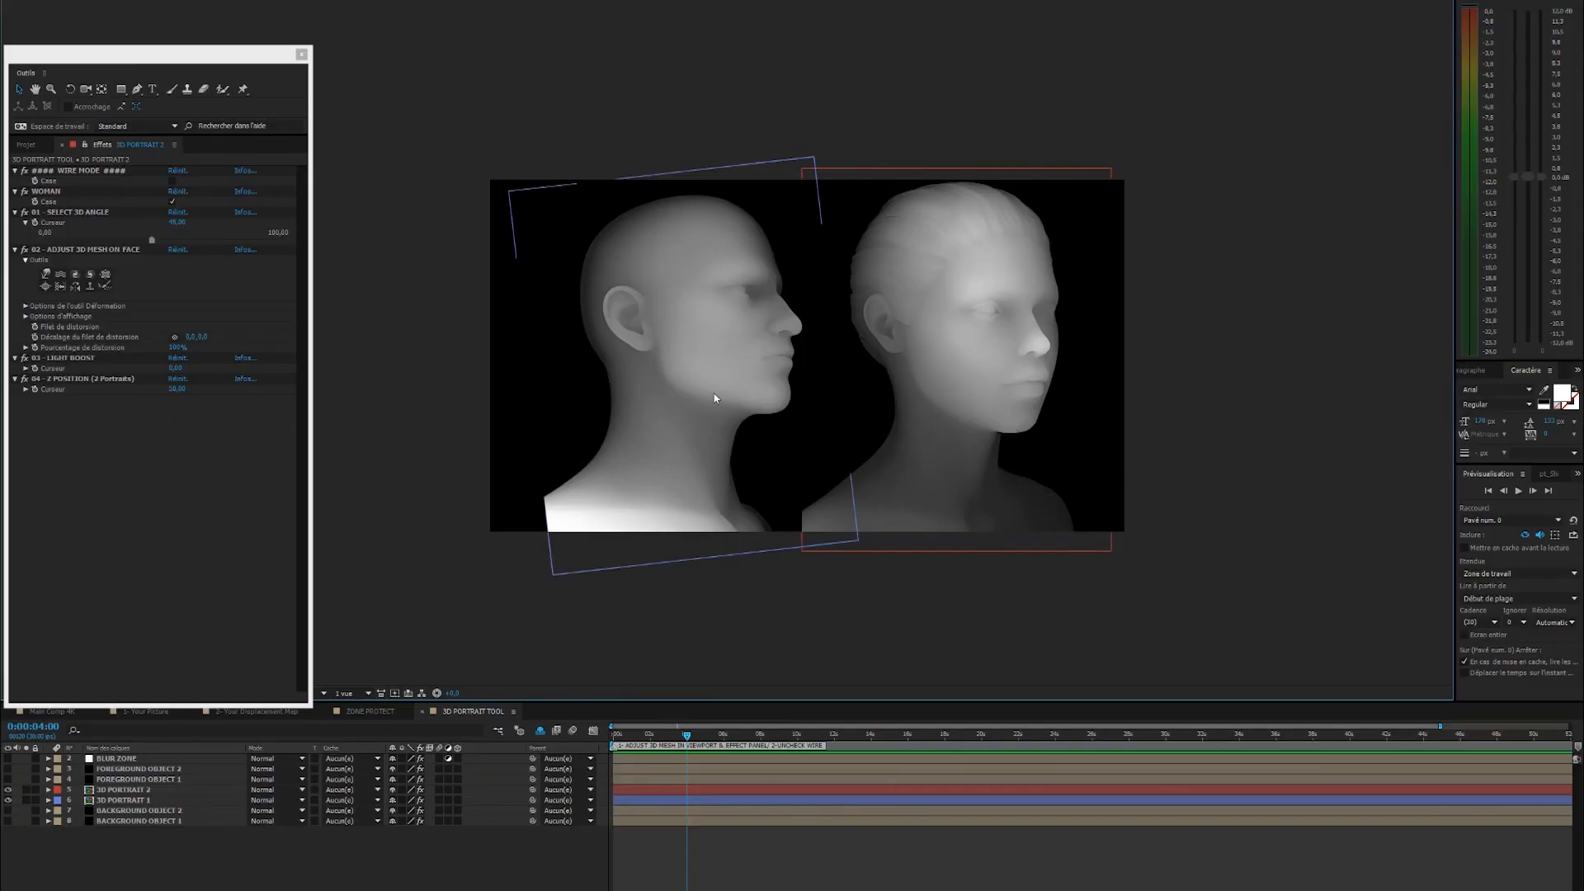
- Rotate the man's head mesh on 3D PORTRAIT 1 slightly so that it sits more upright
left_click(714, 398)
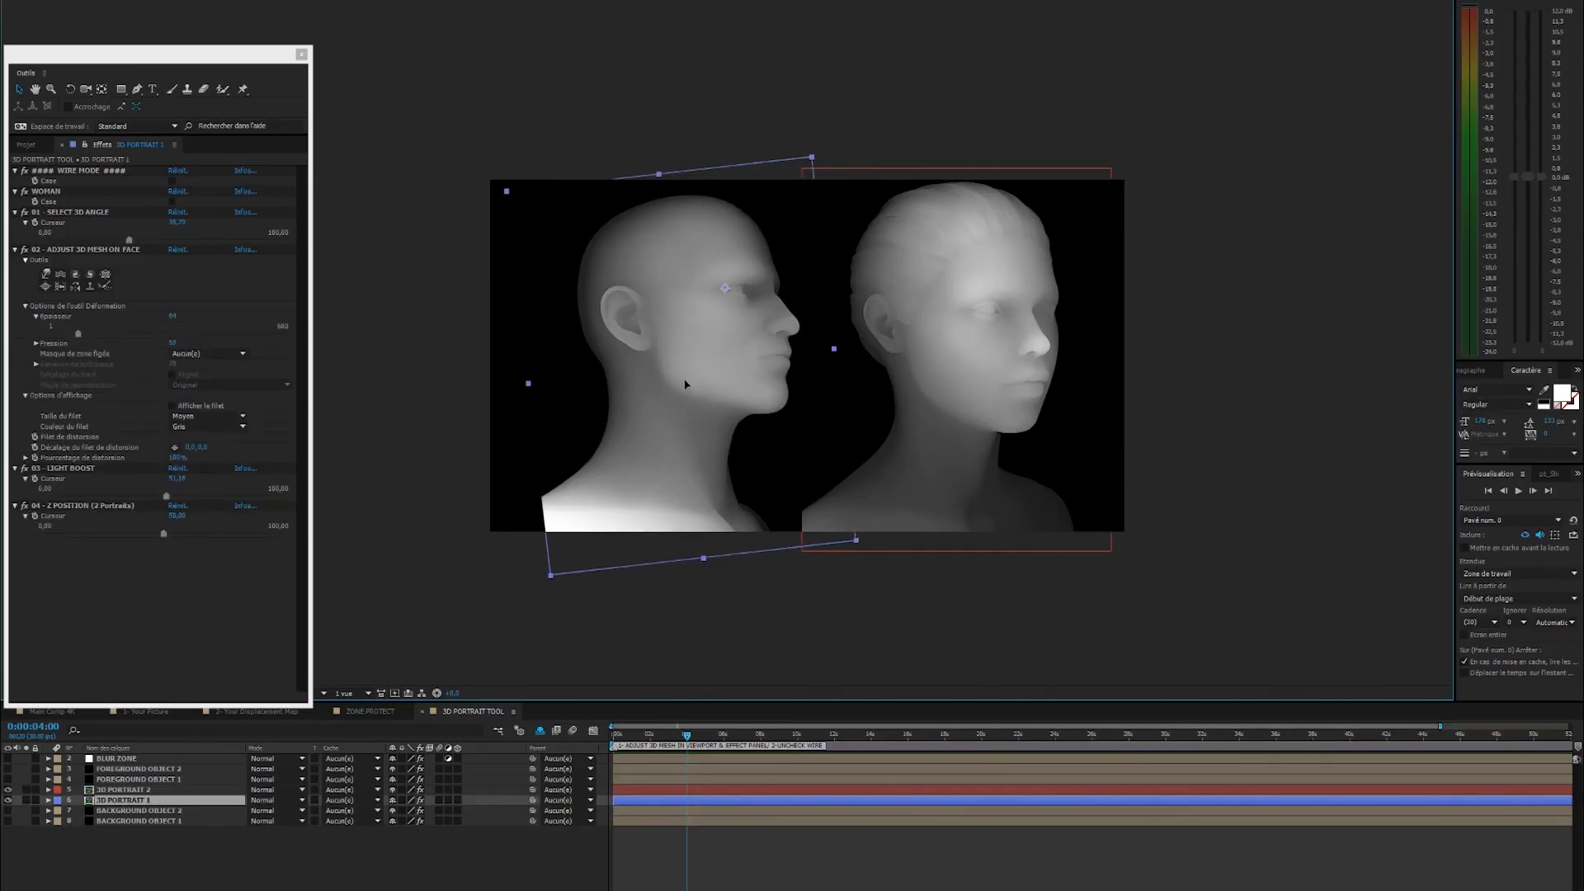
key("w")
left_click_drag(636, 487, 619, 483)
- Move the woman's head on 3D PORTRAIT 2 closer to the man's and set its 3D ANGLE to about 57 so they face each other
key("v")
left_click_drag(924, 448, 820, 443)
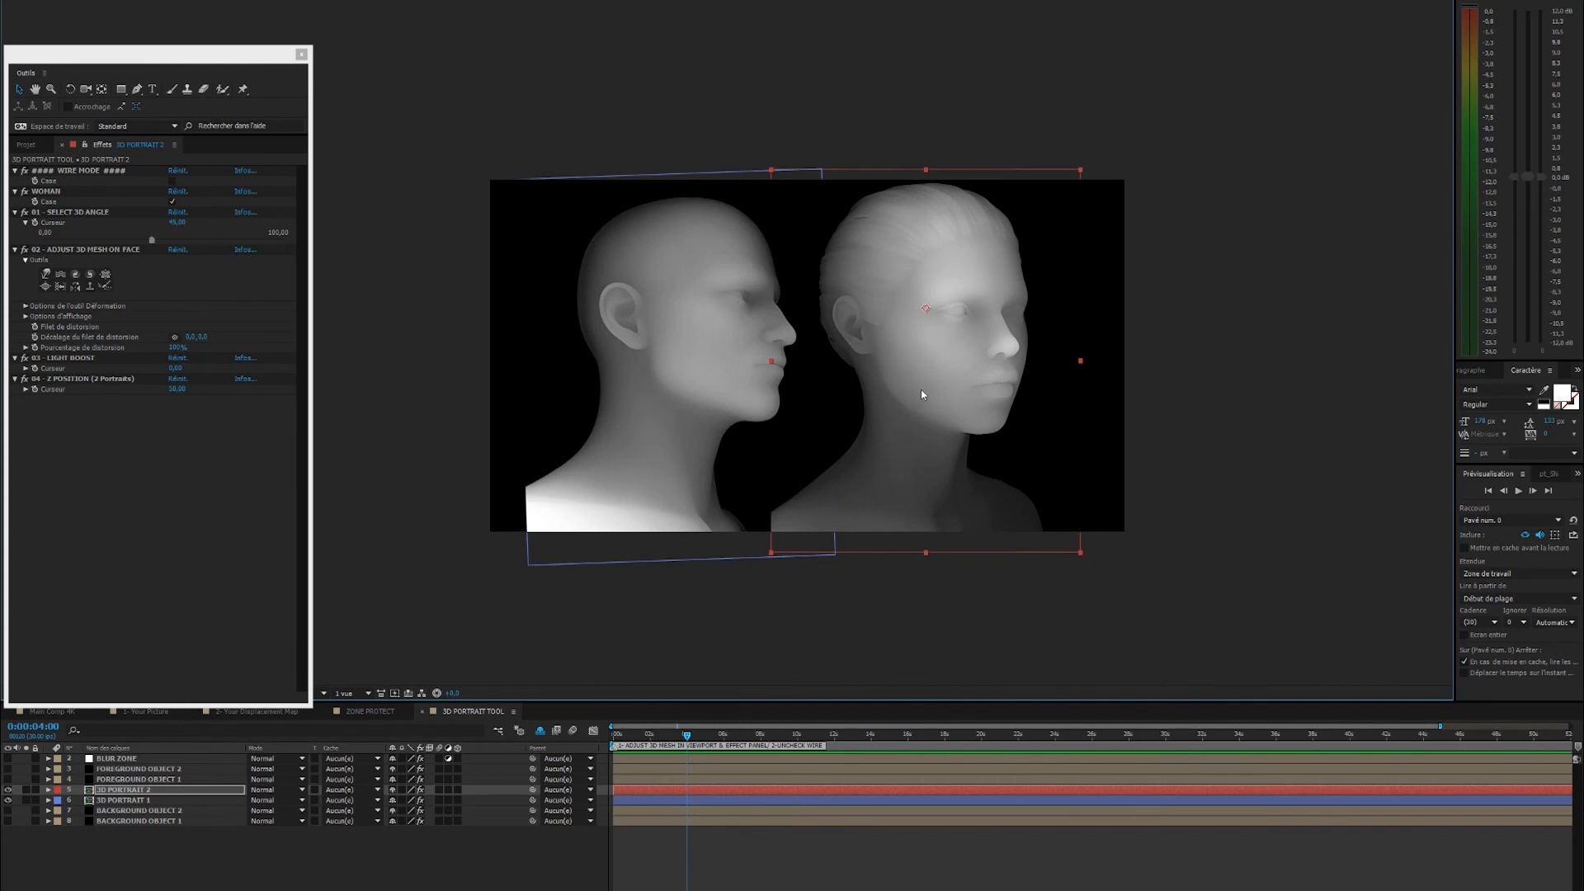
left_click_drag(955, 422, 942, 417)
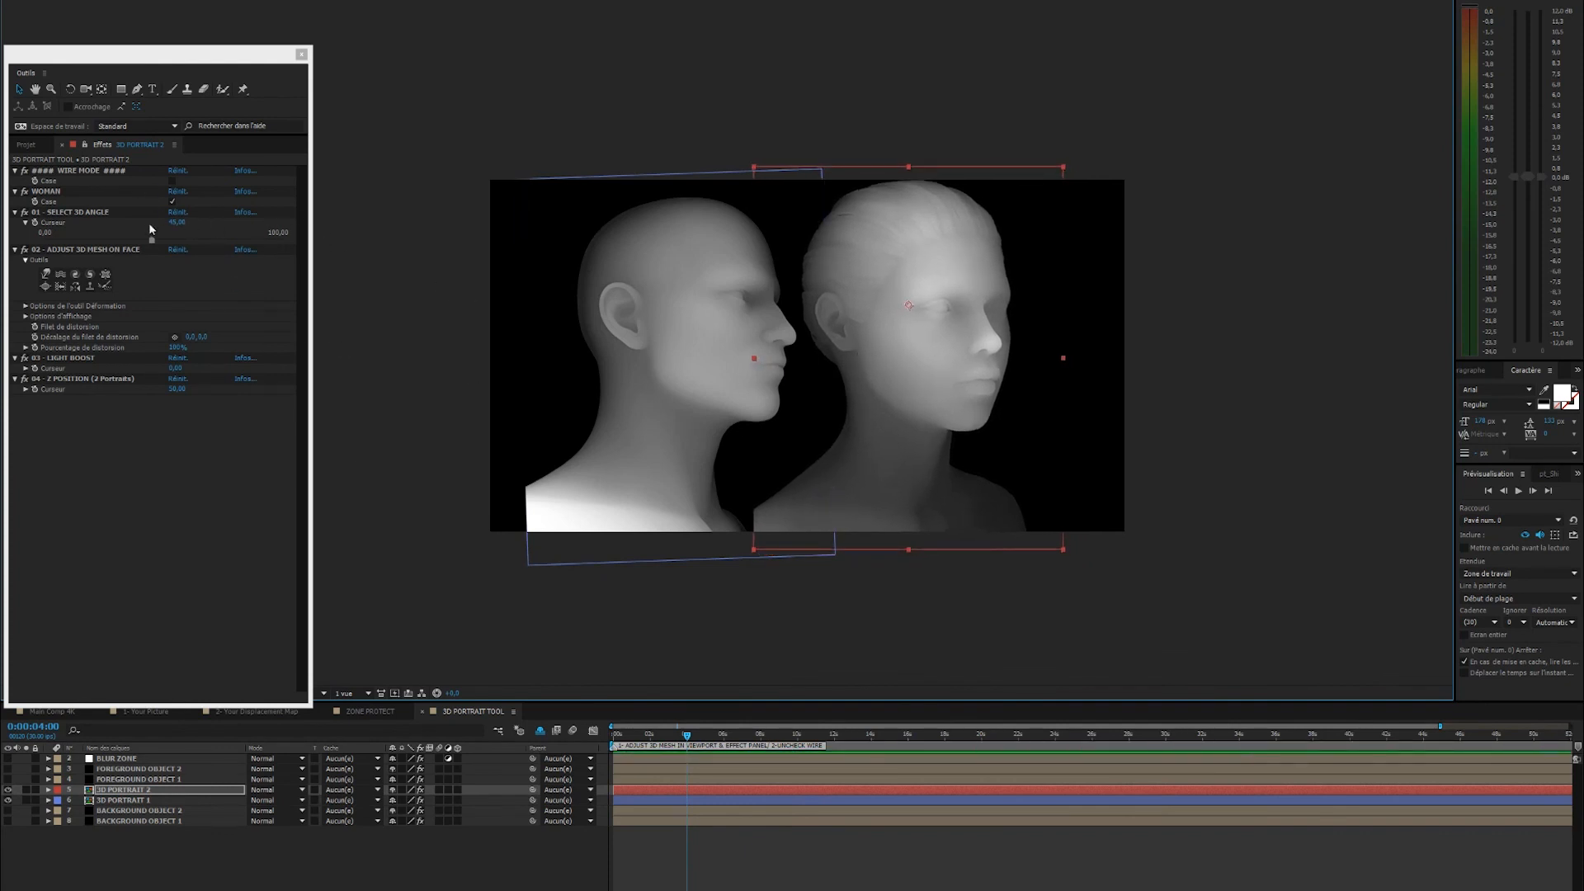
left_click_drag(152, 240, 182, 241)
- Turn the man's head on 3D PORTRAIT 1 to face front with a 3D ANGLE of about 50, and lower its LIGHT BOOST to nearly 0
left_click(686, 401)
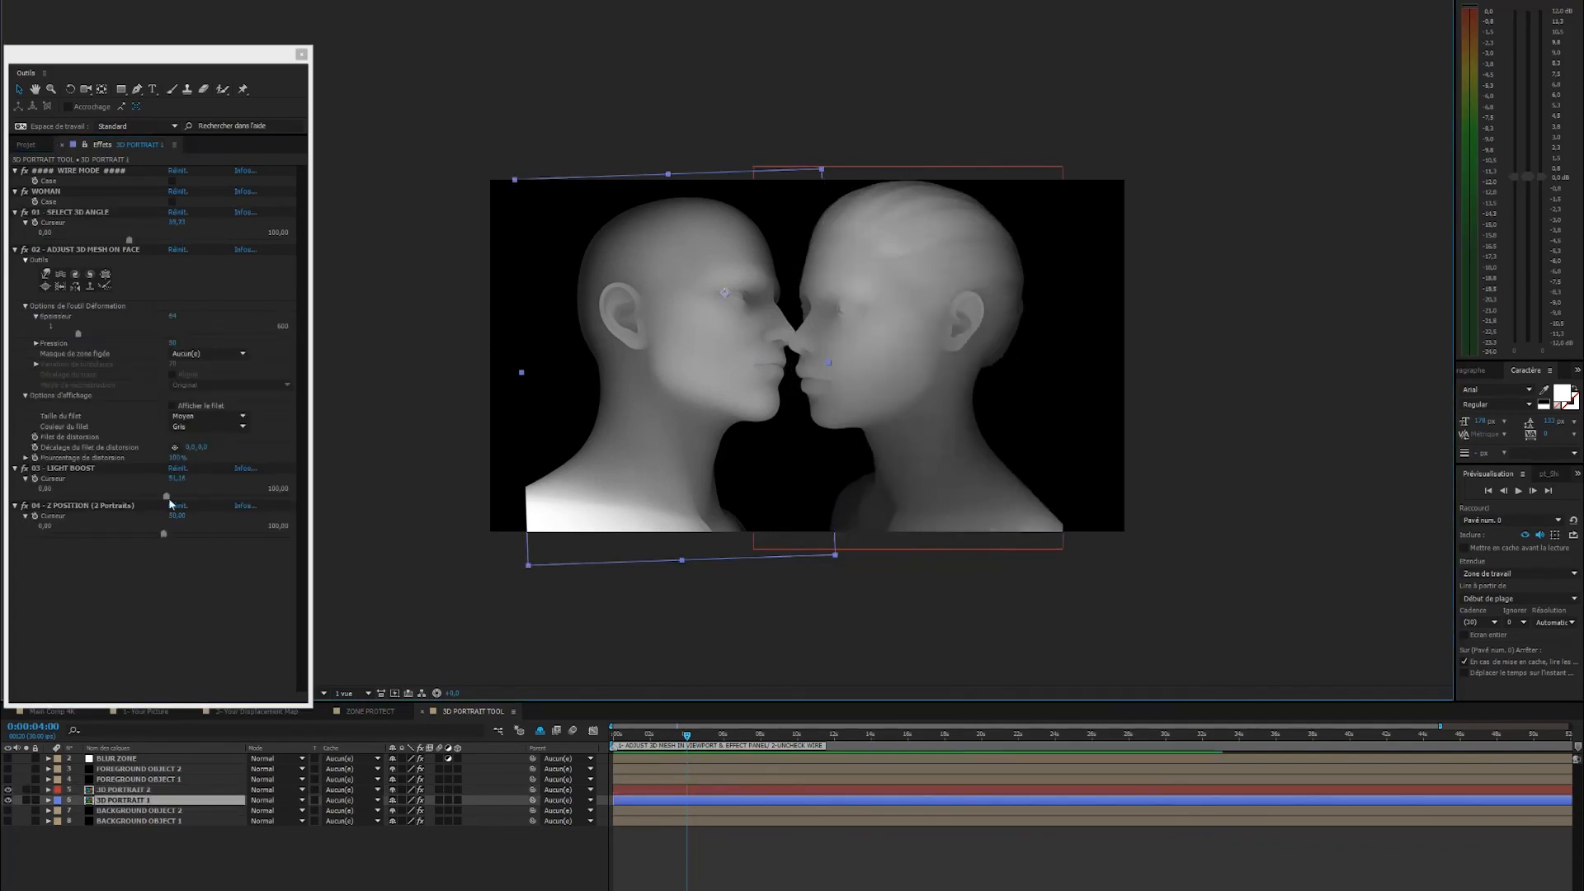
left_click_drag(165, 497, 62, 502)
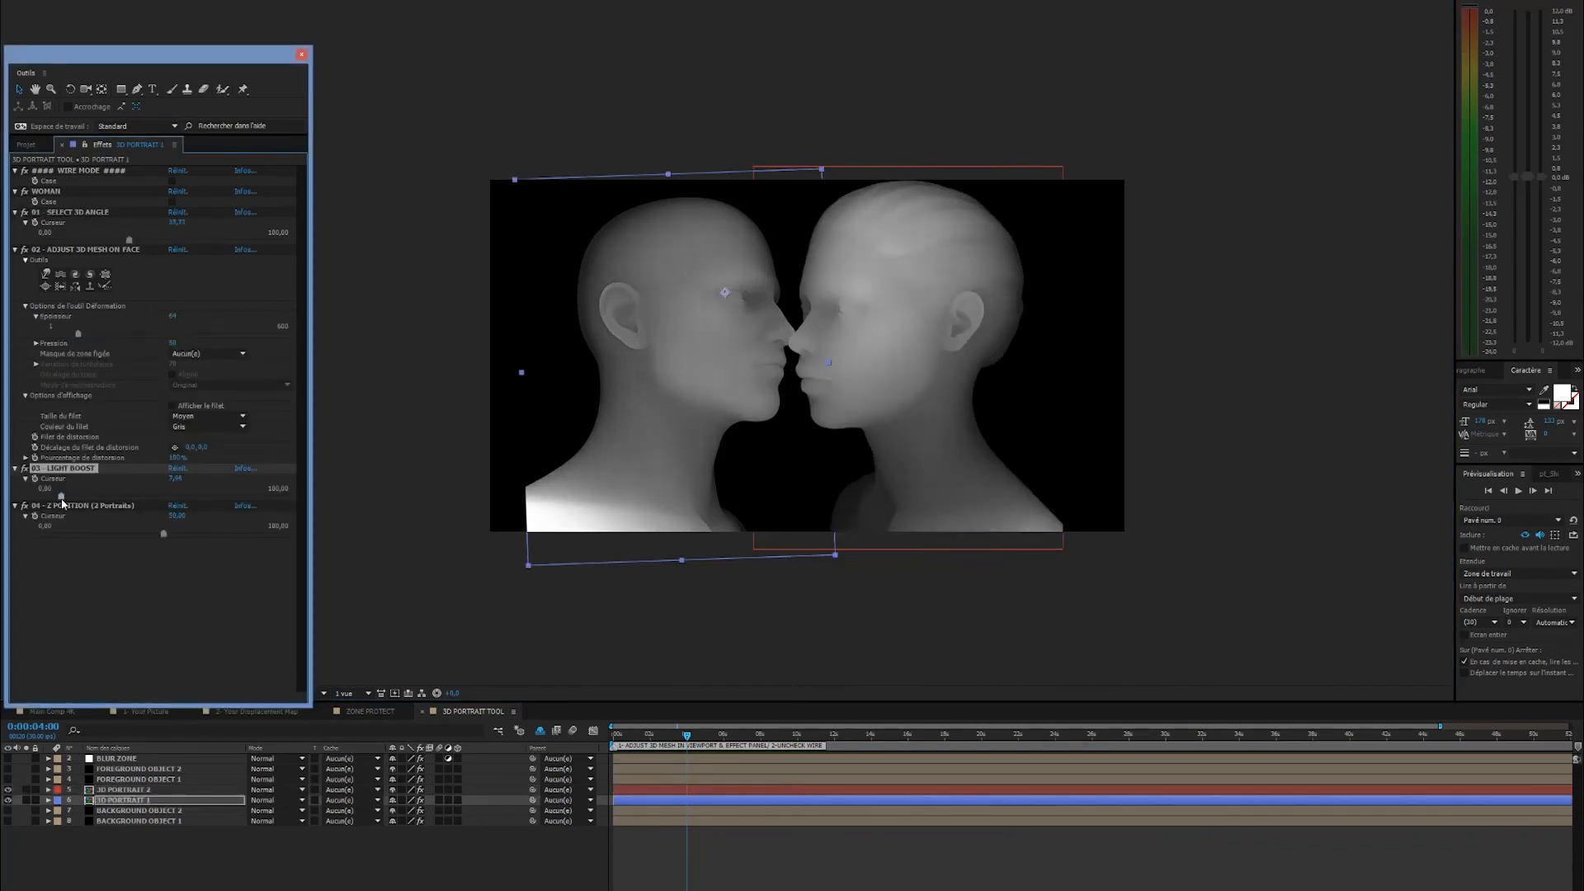
left_click_drag(131, 238, 164, 232)
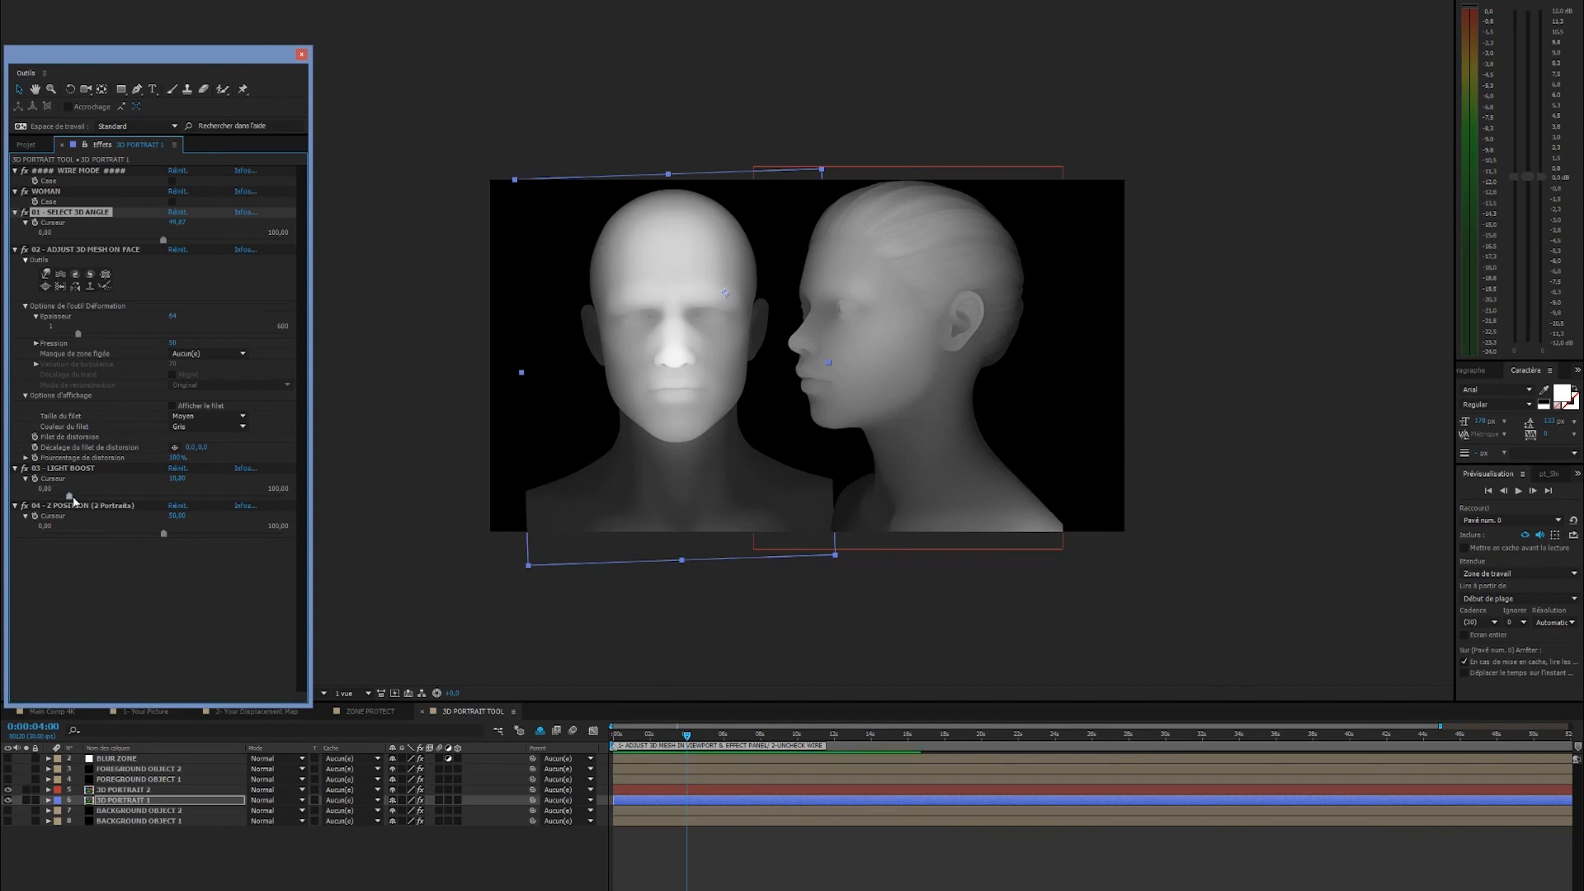
left_click_drag(70, 496, 33, 504)
- Enlarge the woman's head and position it partly over the man's, nudging the man's head slightly to adjust the overlap
left_click(793, 326)
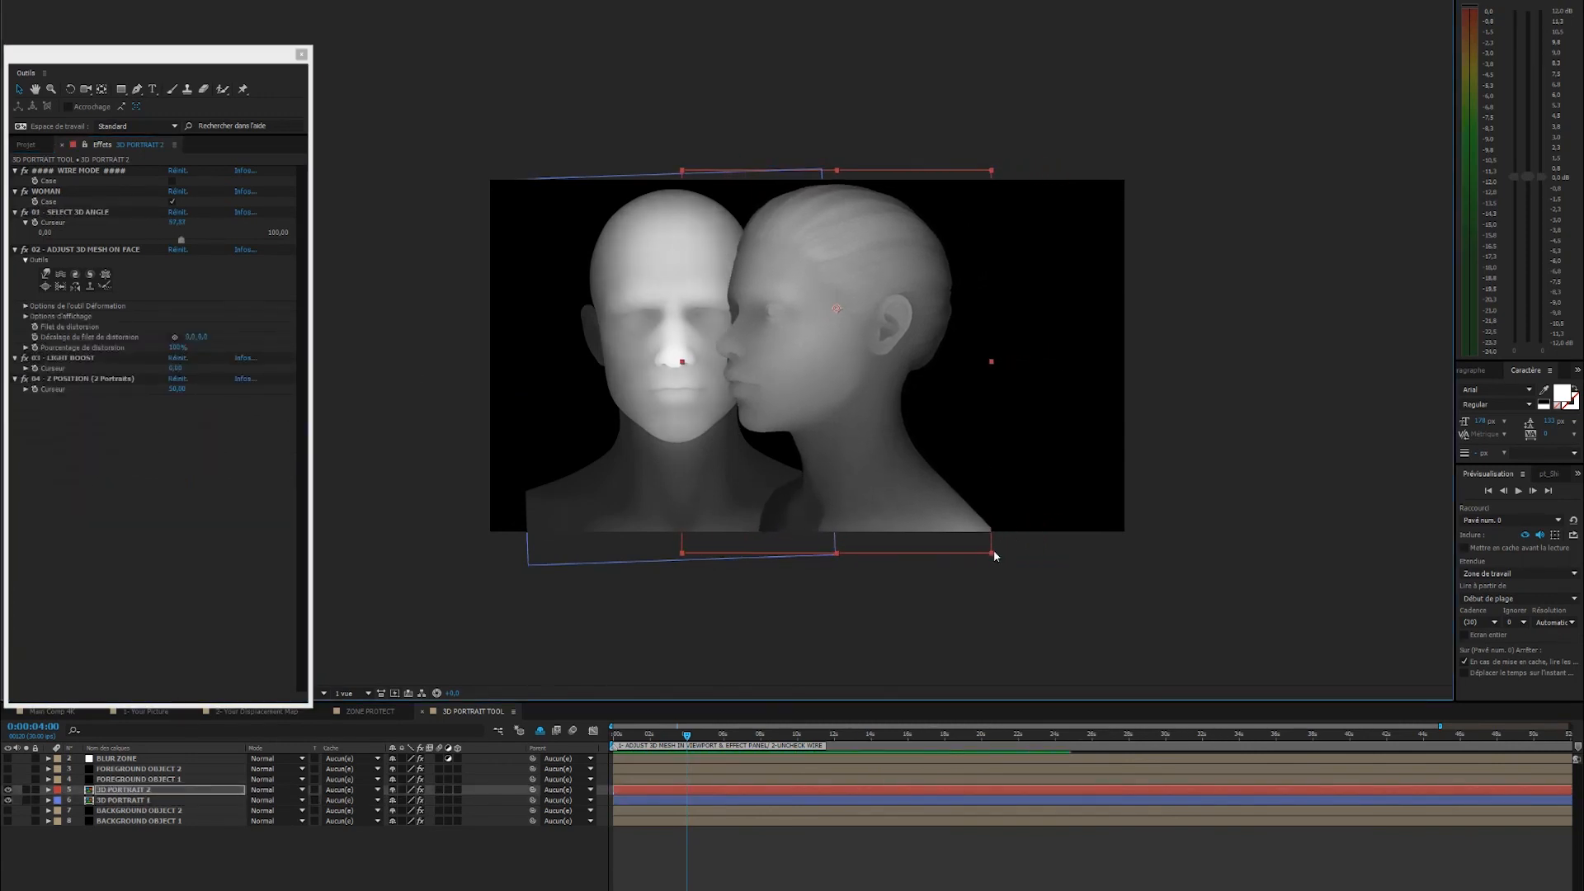
left_click_drag(989, 552, 1049, 608)
left_click_drag(902, 472, 915, 471)
left_click(598, 473)
left_click_drag(597, 475, 603, 468)
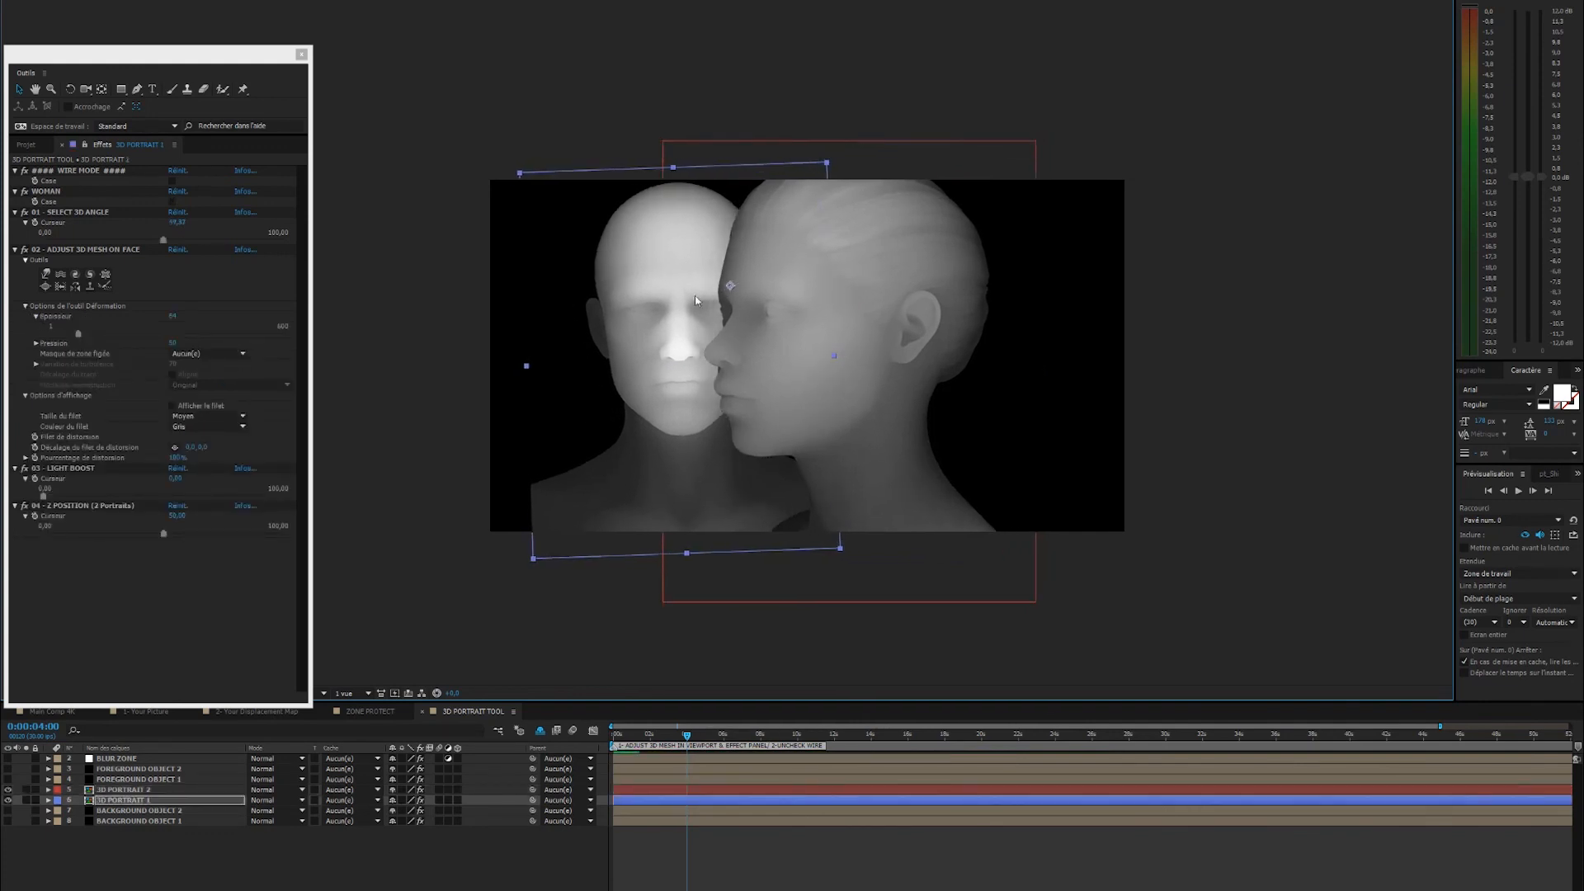
- Bring the woman's head forward by raising Z POSITION on 3D PORTRAIT 2 to about 70 and increasing its LIGHT BOOST
left_click(889, 373)
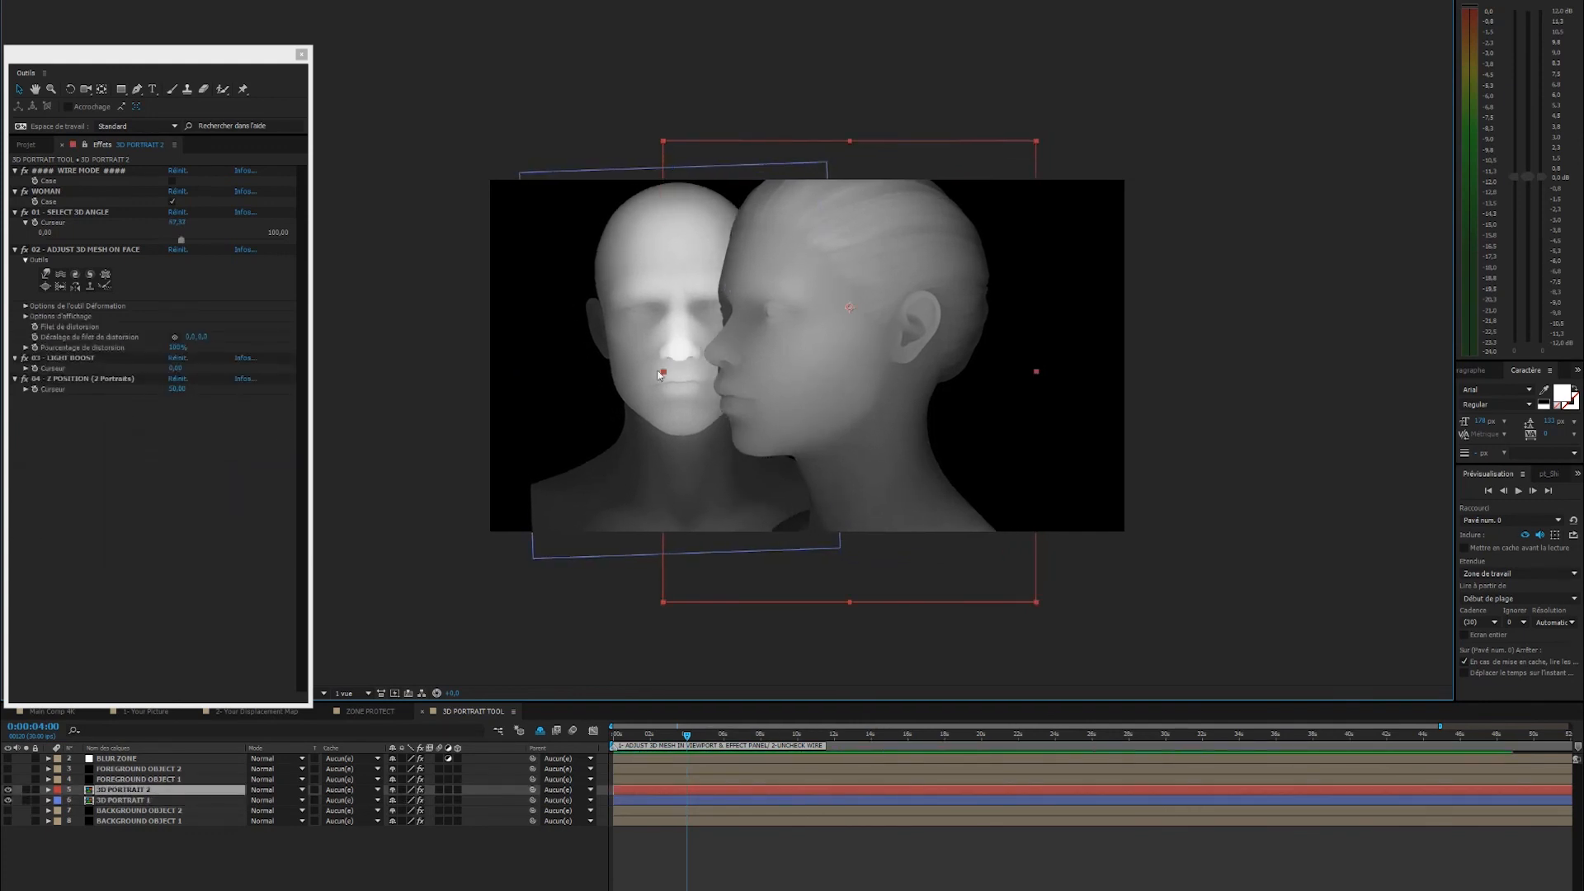
left_click(173, 379)
mouse_move(176, 388)
left_mouse_down()
mouse_move(210, 388)
mouse_move(189, 368)
left_mouse_up()
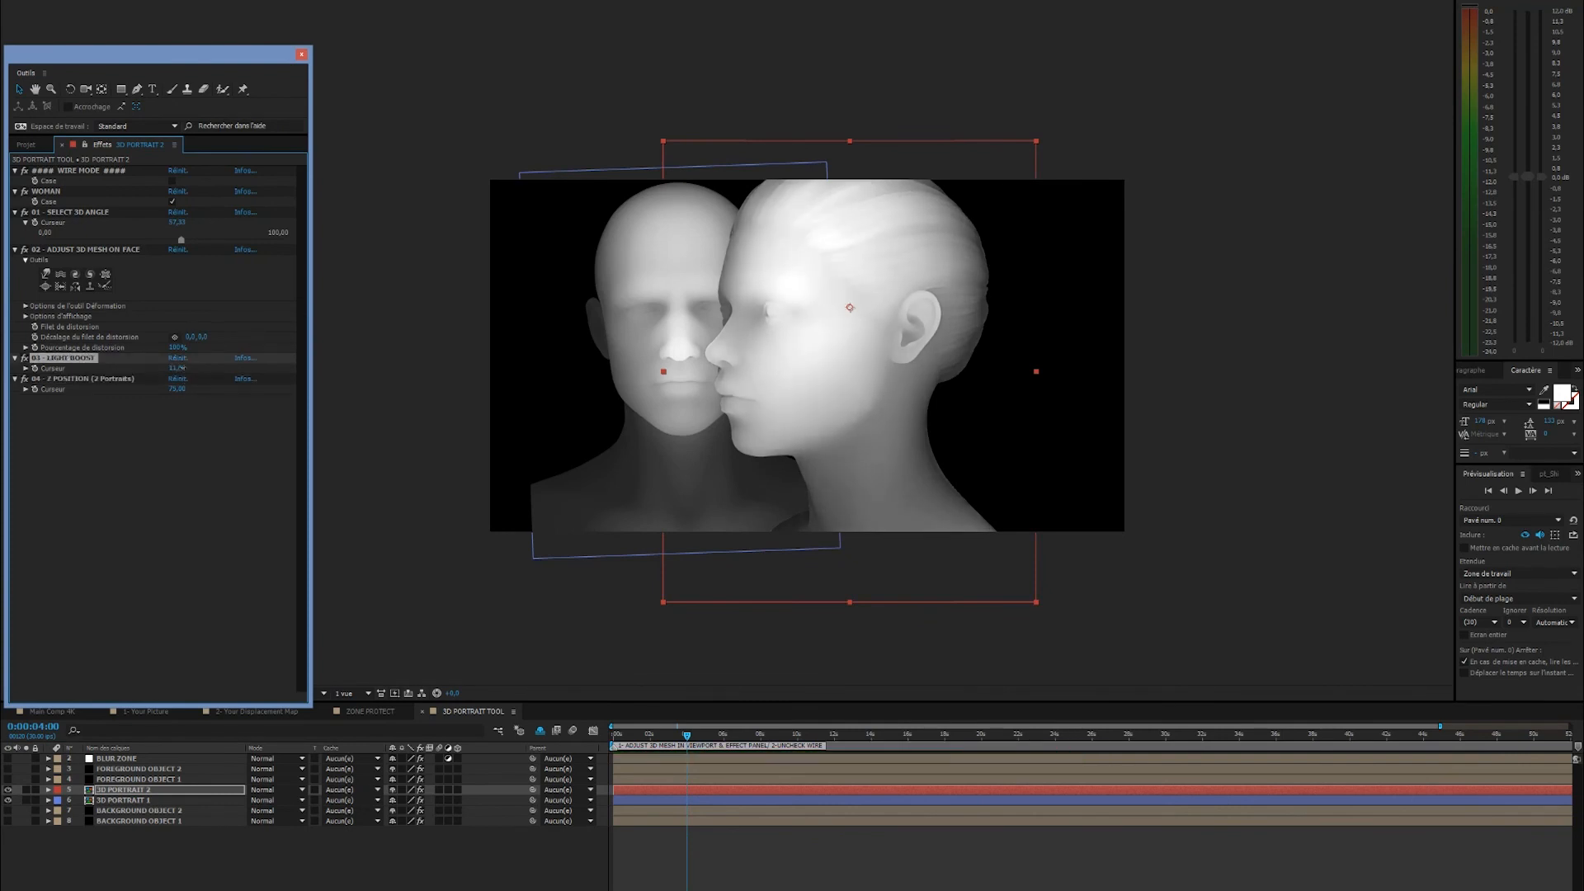
- Push the man's head back by lowering Z POSITION on 3D PORTRAIT 1 to about 33, and recentre both heads in the frame
left_click(615, 505)
left_click_drag(167, 533, 123, 534)
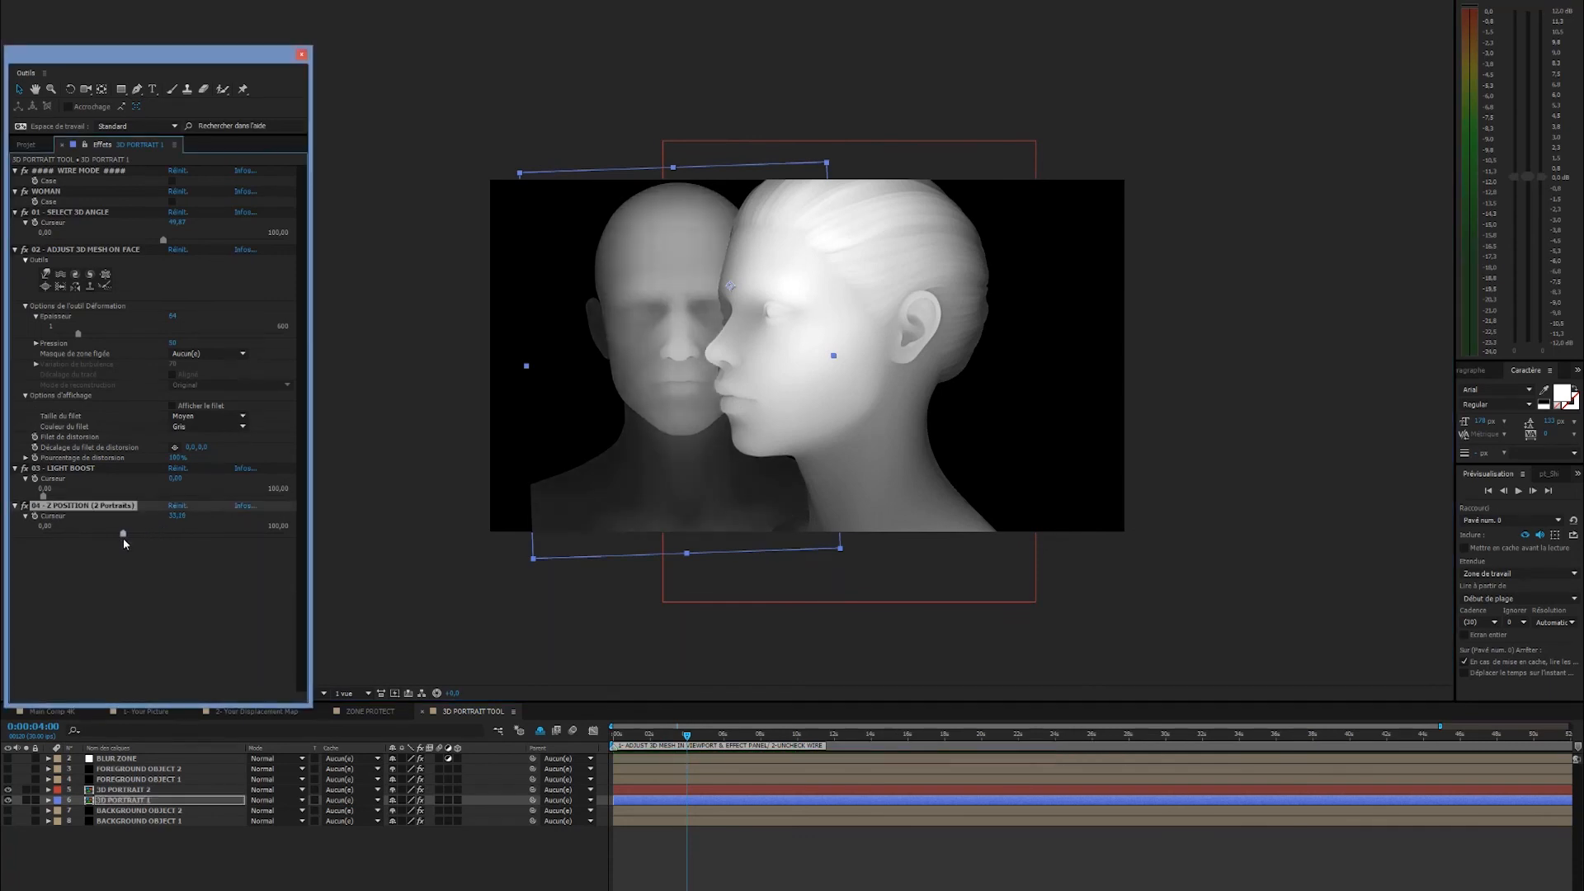
left_click(1014, 511)
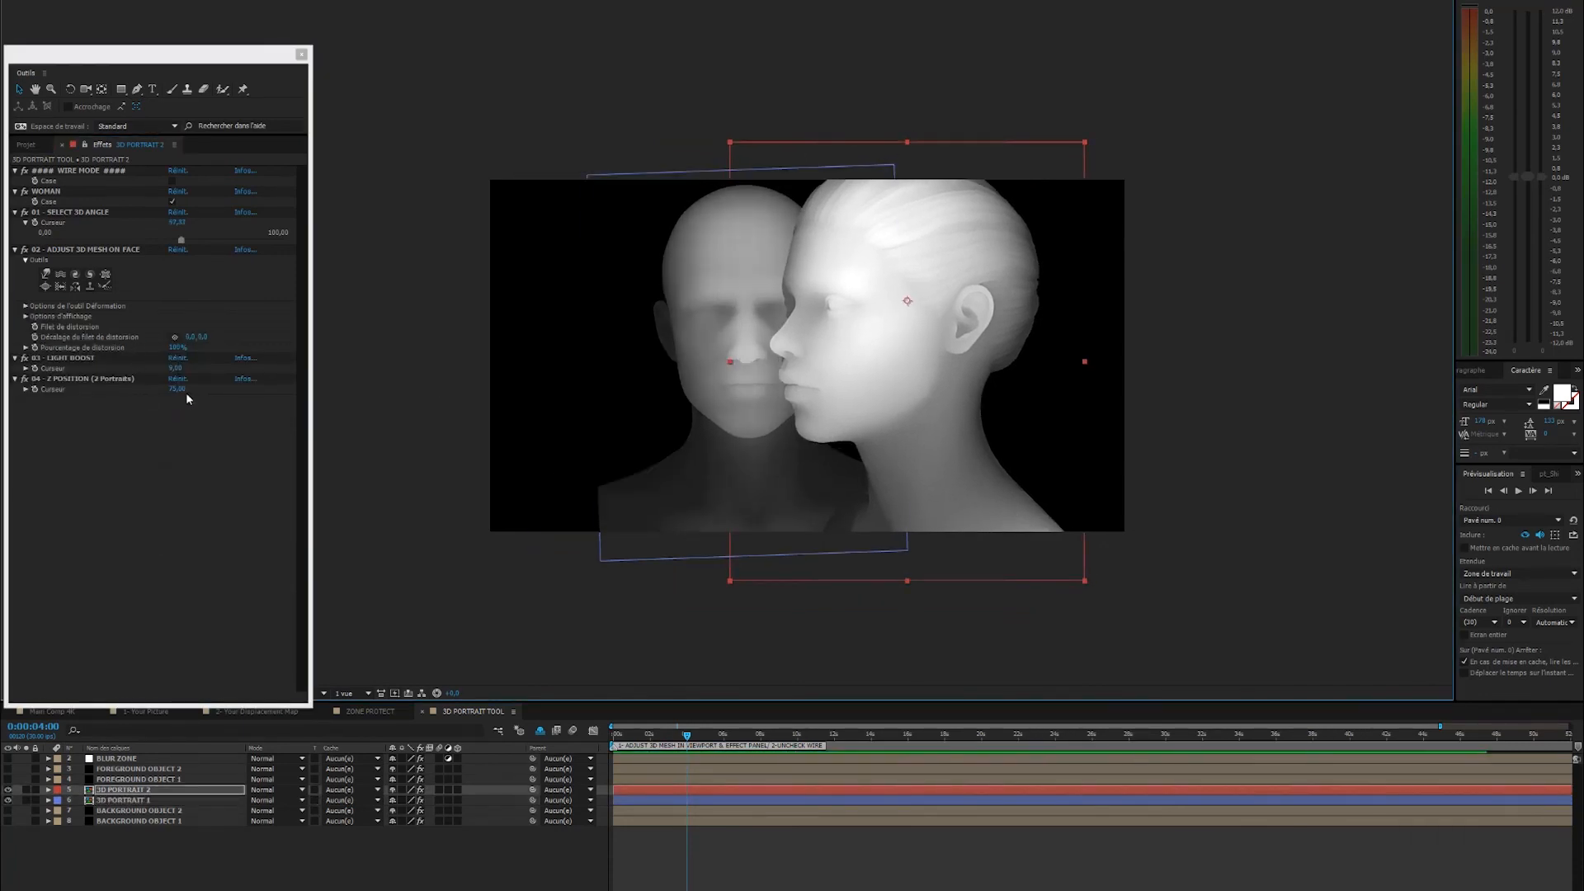
- Refine the depth separation with Z POSITION at about 74 on 3D PORTRAIT 2 and about 11 on 3D PORTRAIT 1
left_click_drag(182, 391, 173, 391)
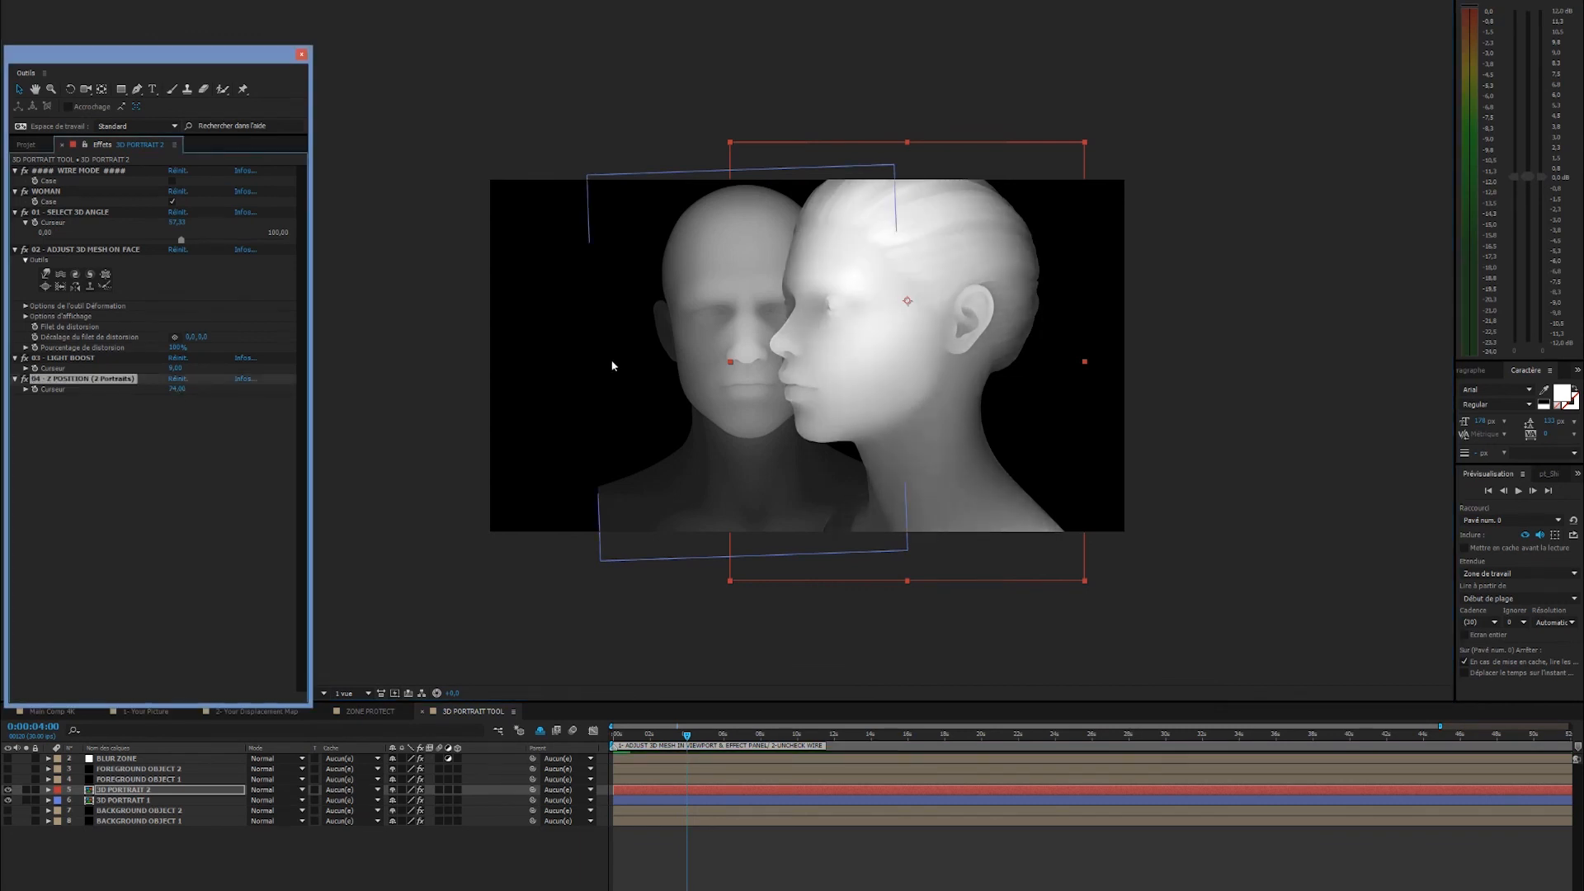
left_click(619, 386)
left_click_drag(128, 534, 70, 534)
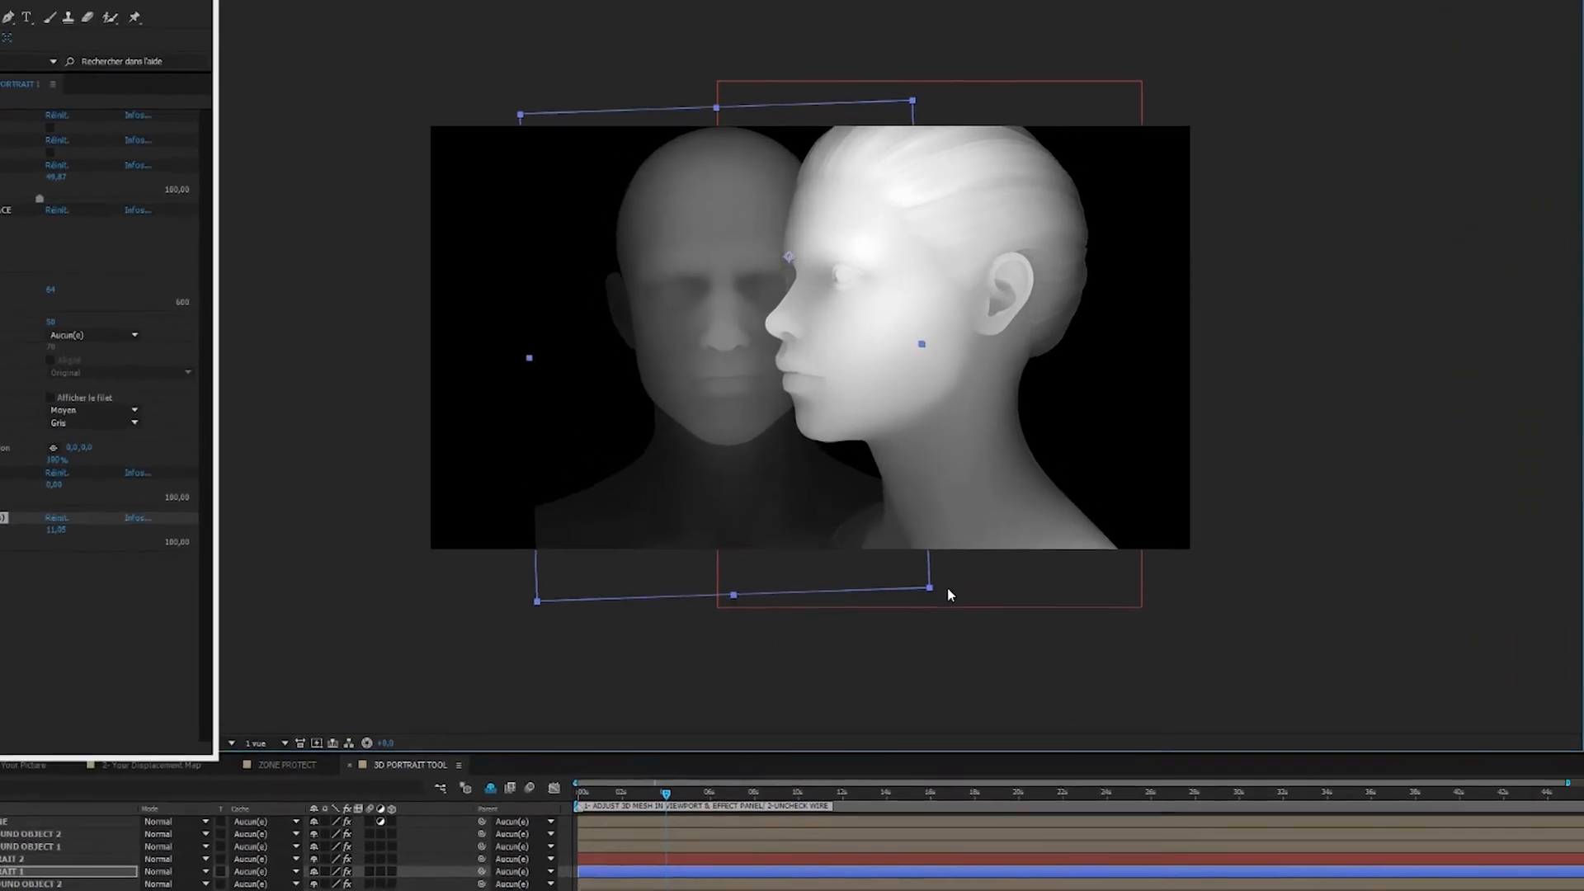
left_click(1426, 381)
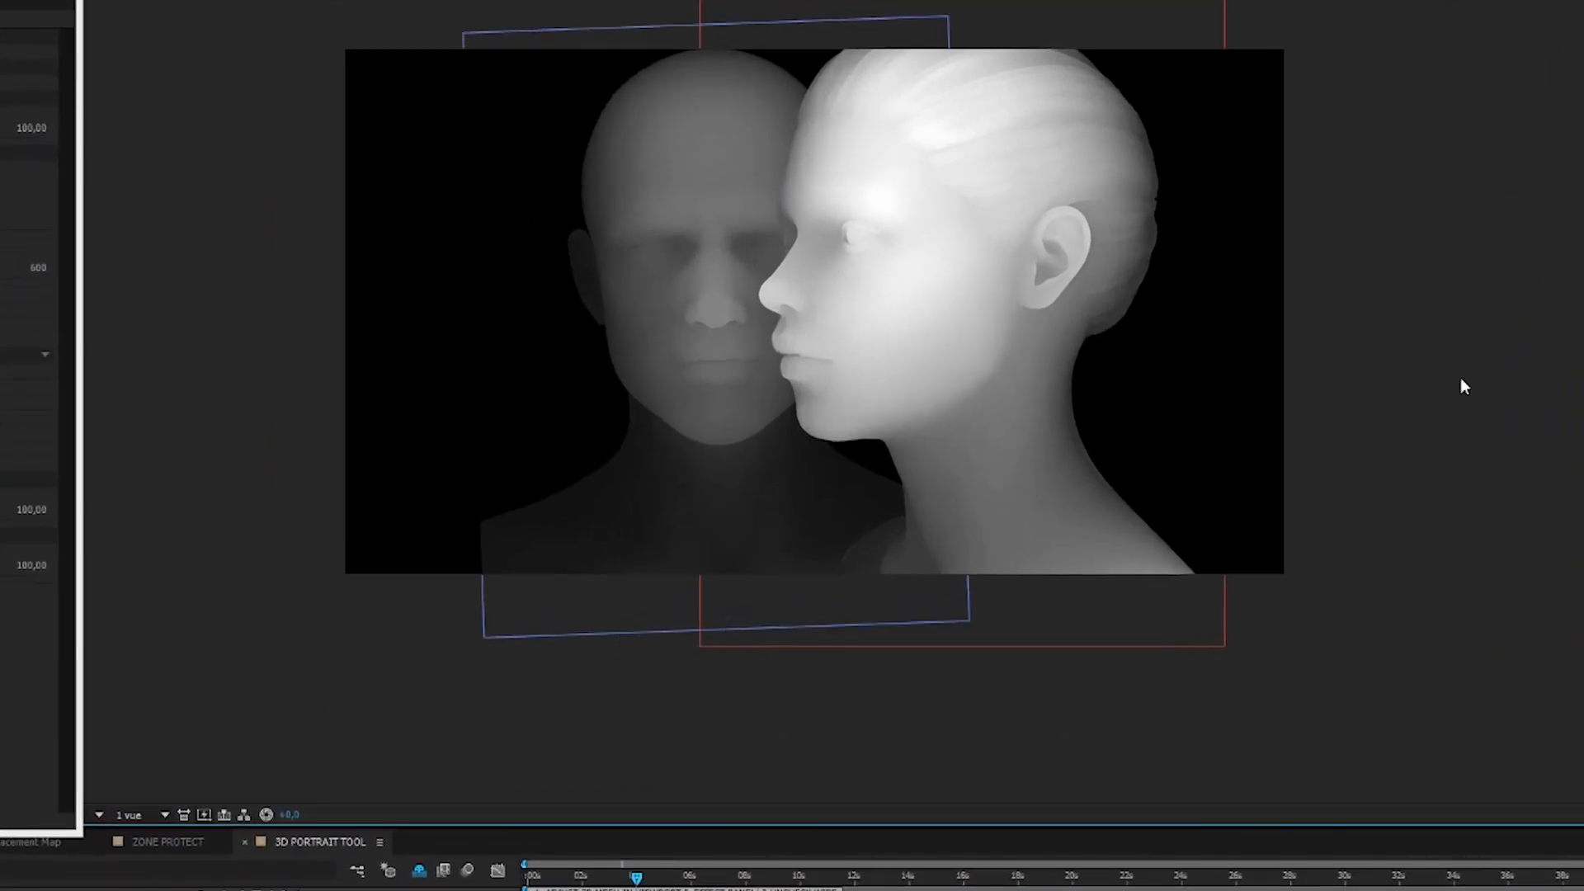